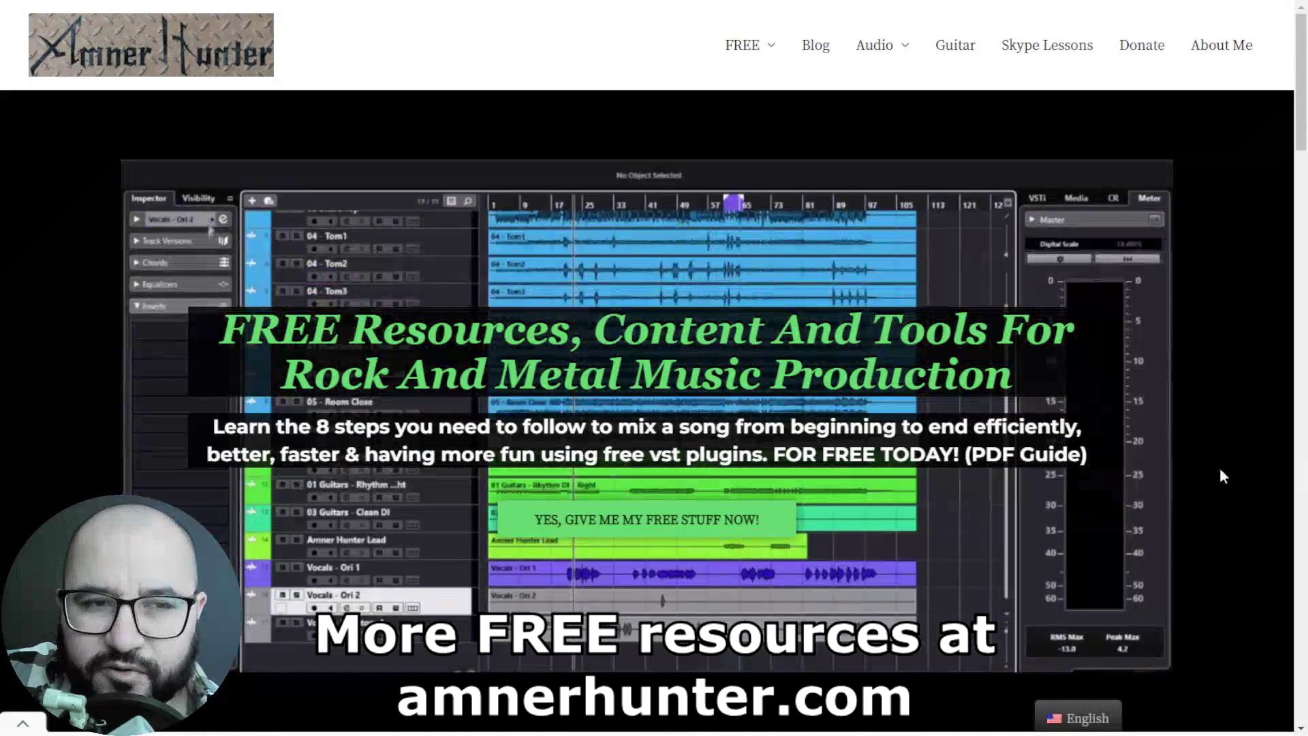
mouse_move(755, 54)
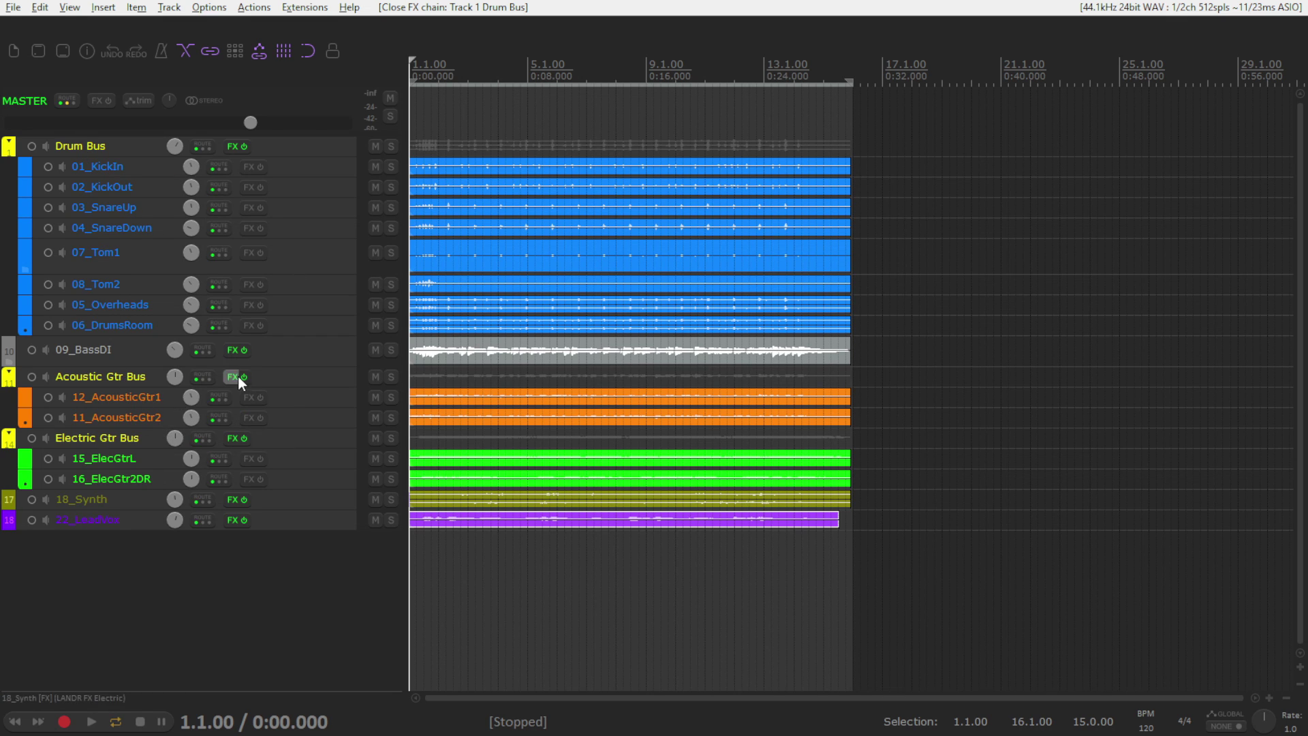
Look at the LANDR FX plug-ins loaded on the Drum Bus and 09_BassDI tracks.
left_click(232, 147)
left_click(815, 63)
left_click(235, 350)
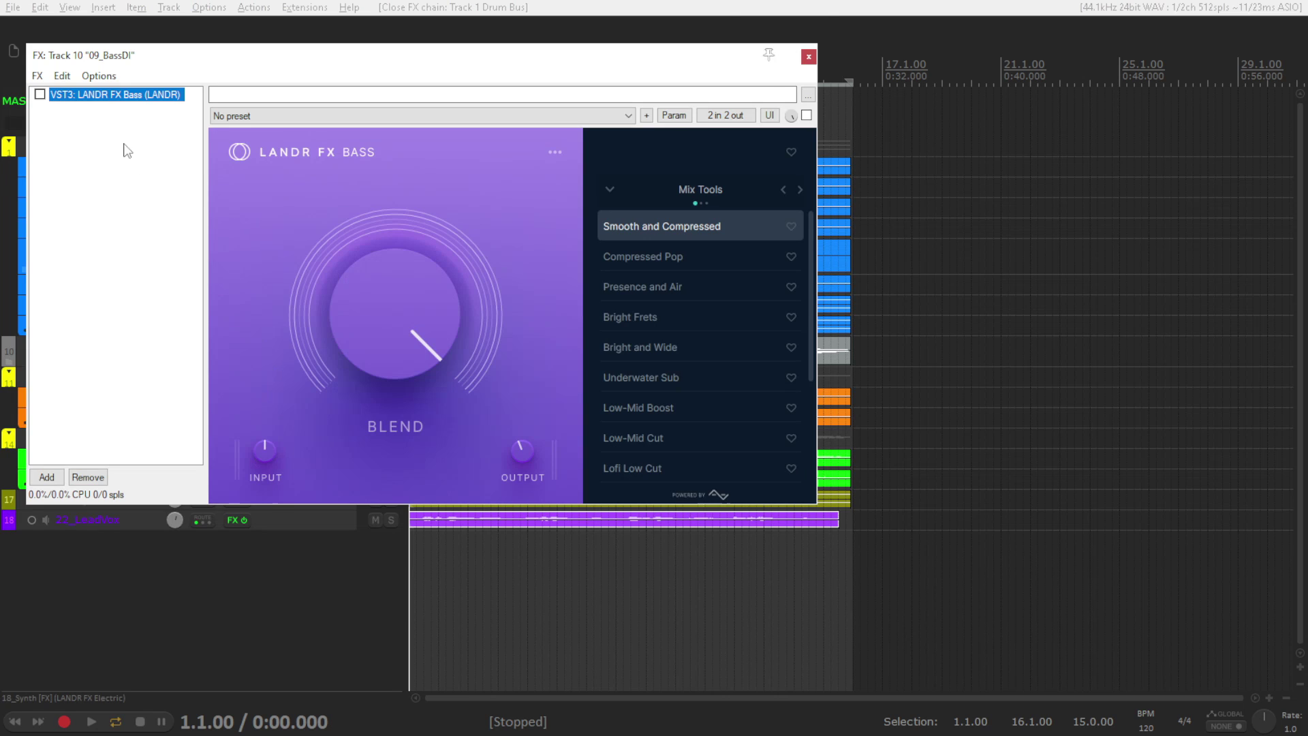
left_click(799, 52)
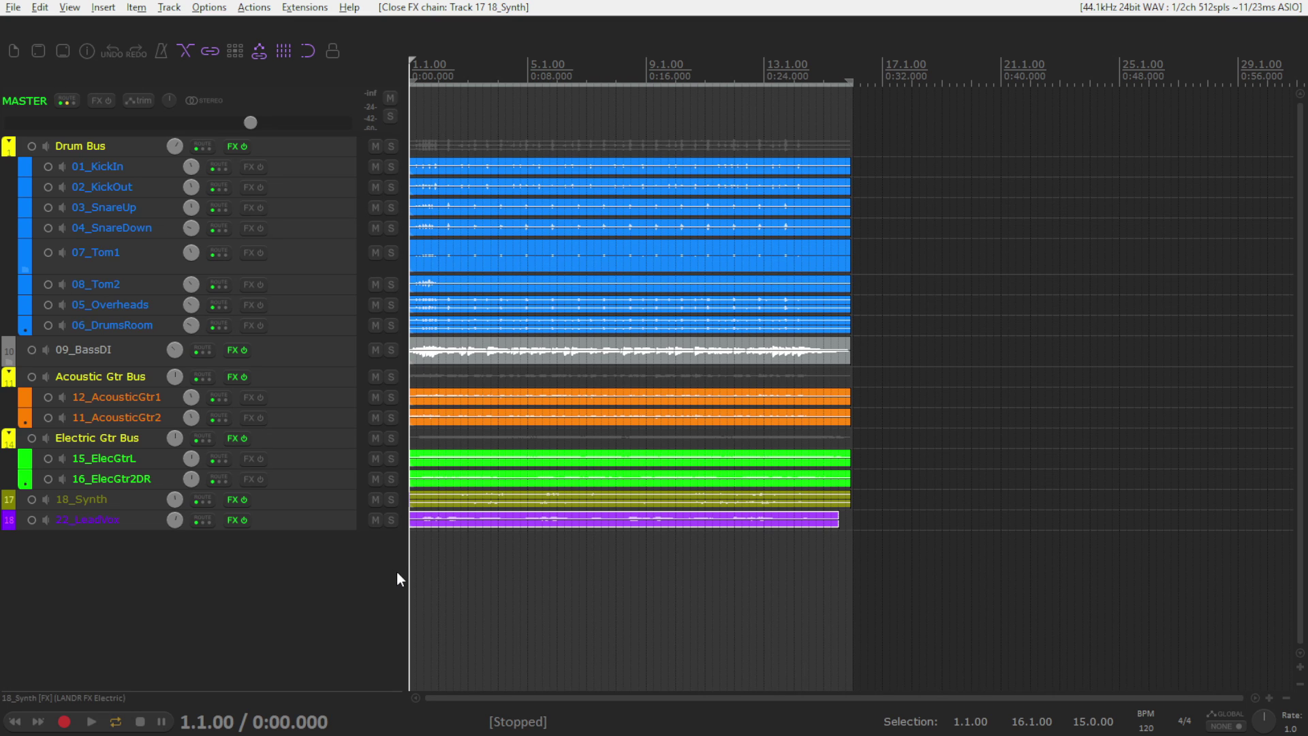
left_click(232, 147)
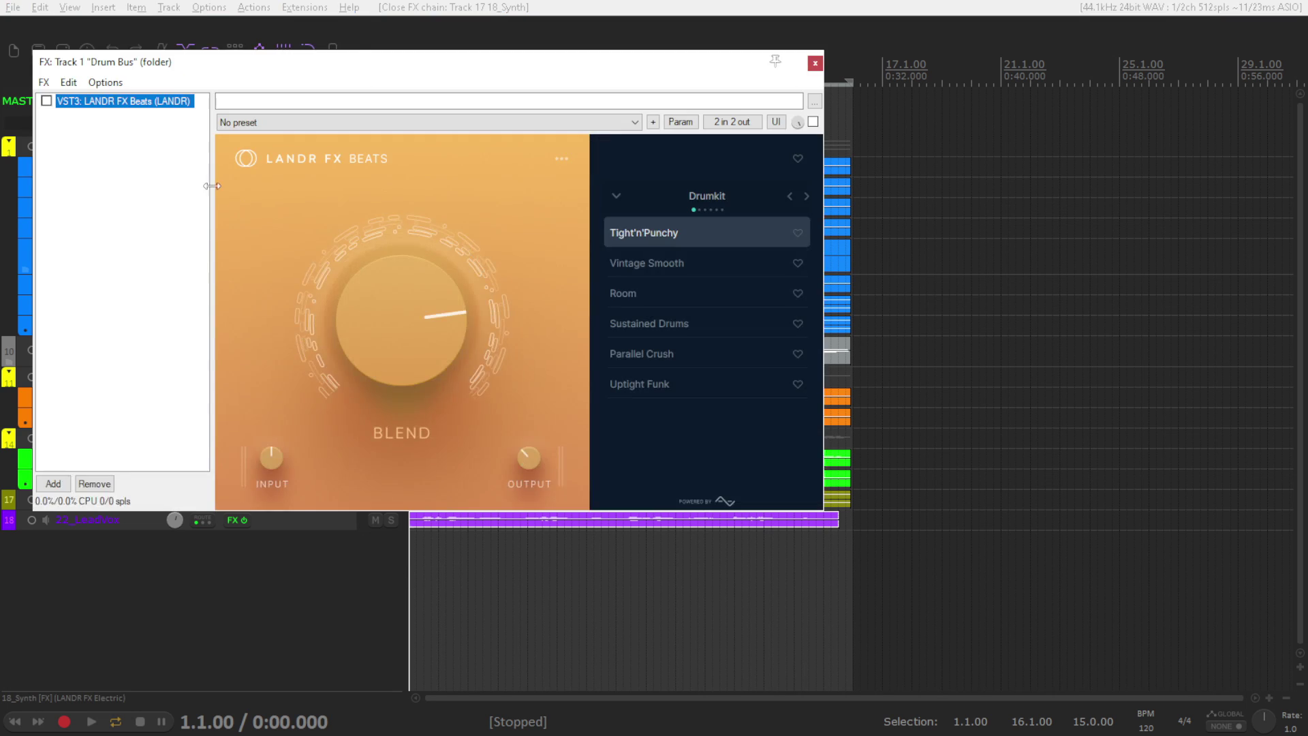
left_click(816, 55)
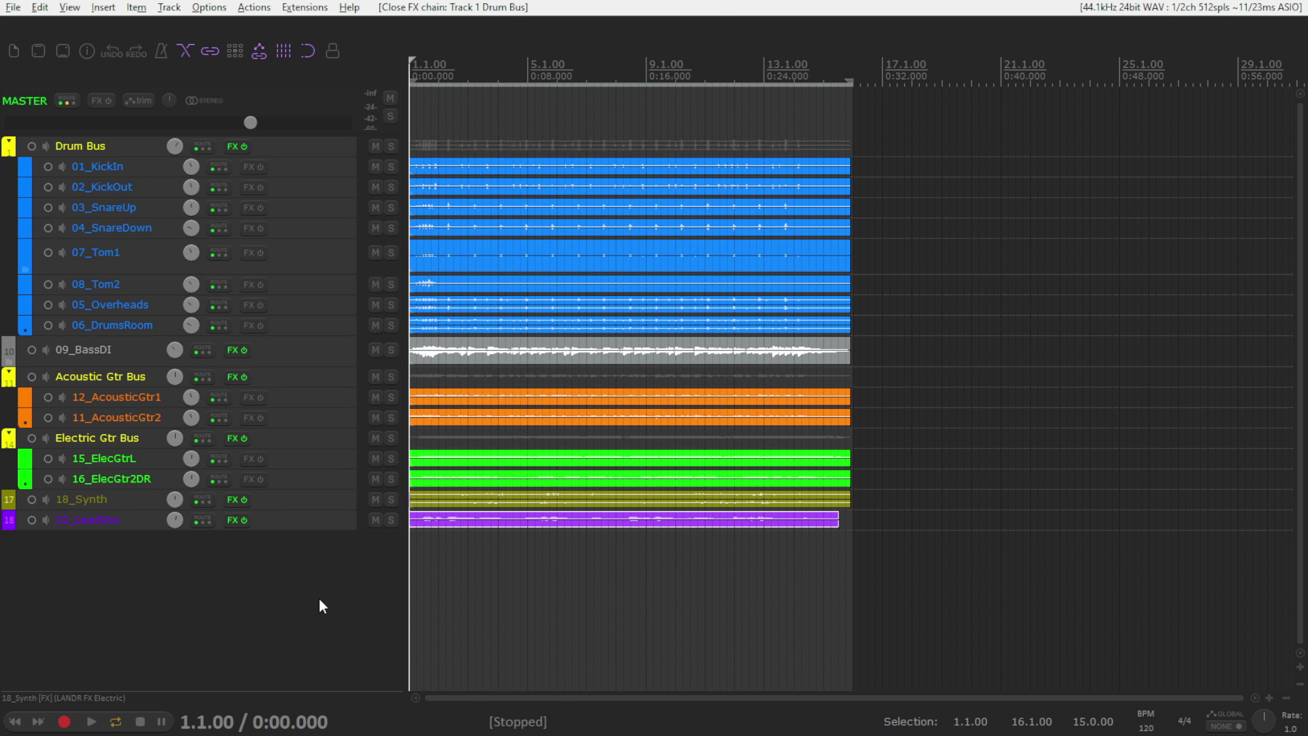
Play the mix and briefly solo the bass, Acoustic Gtr Bus, Electric Gtr Bus and synth one after another, ending with playback stopped.
key("space")
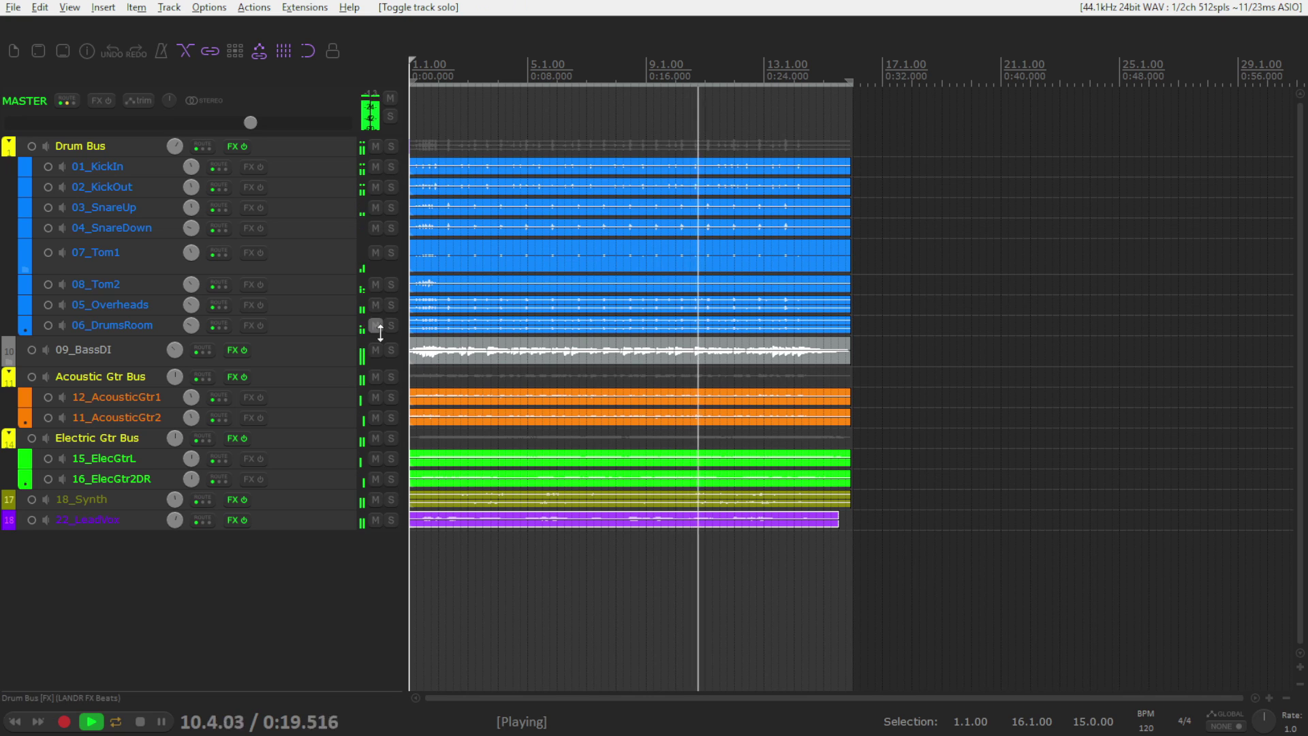
left_click(390, 350)
left_click(390, 350)
left_click(391, 376)
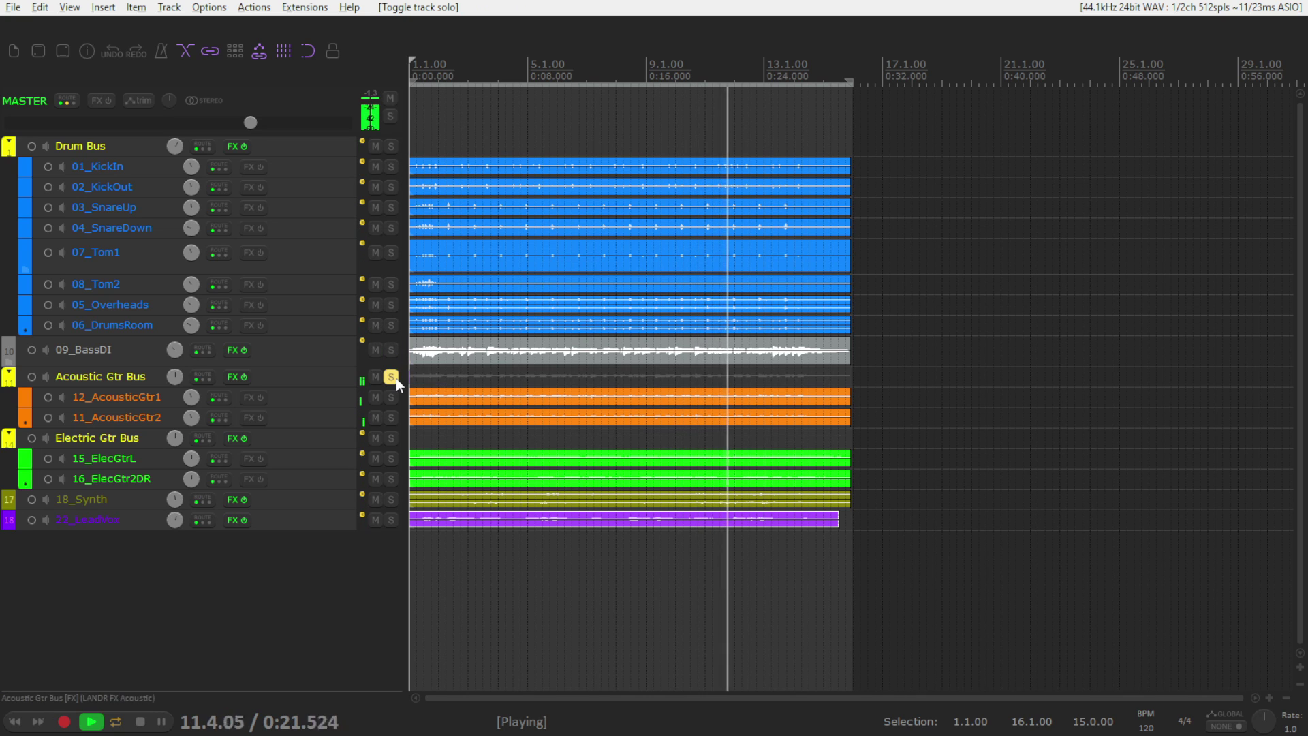
left_click(394, 377)
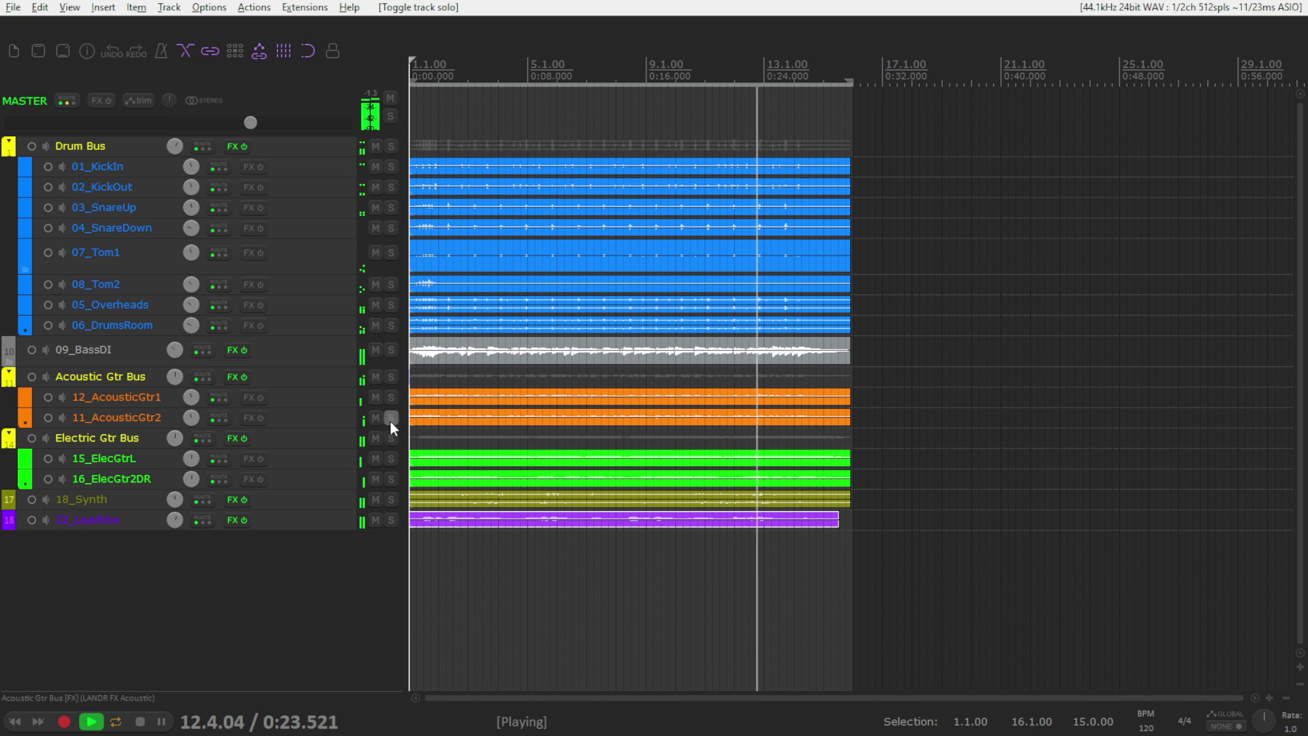
left_click(391, 438)
left_click(391, 438)
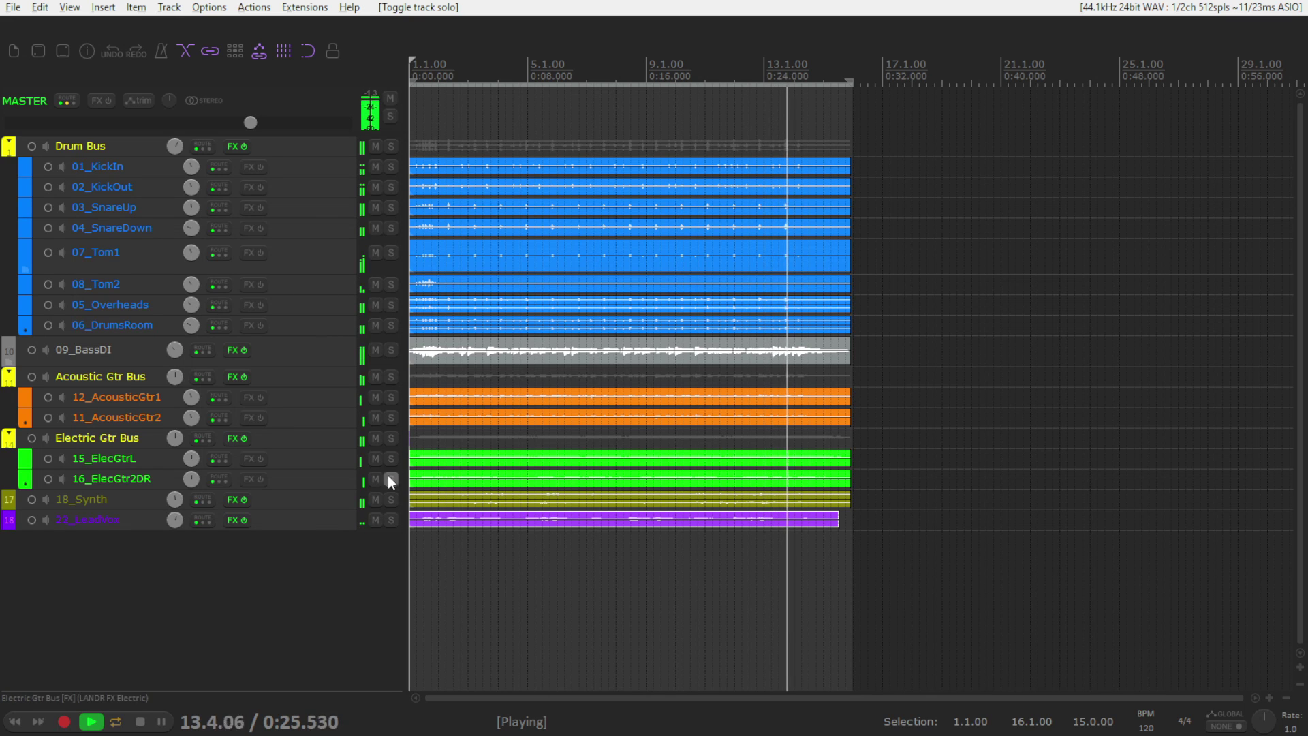
left_click(391, 500)
left_click(391, 501)
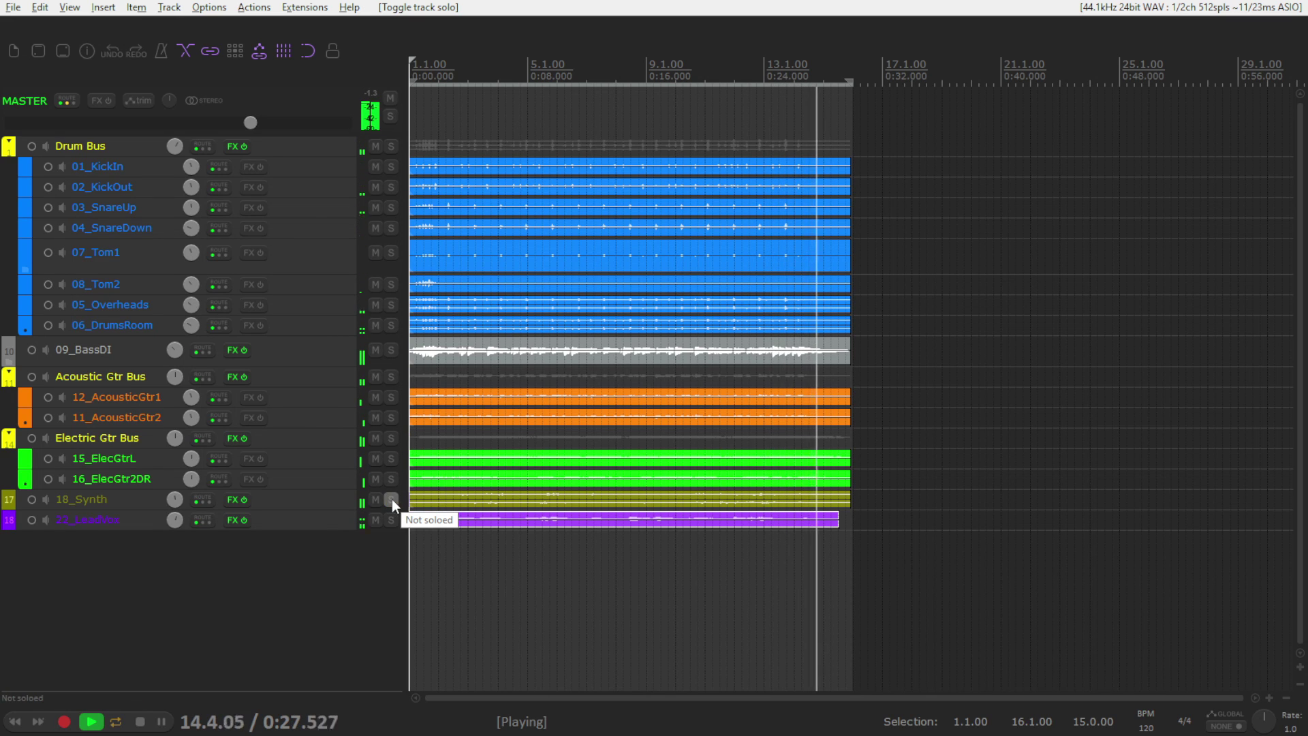
key("space")
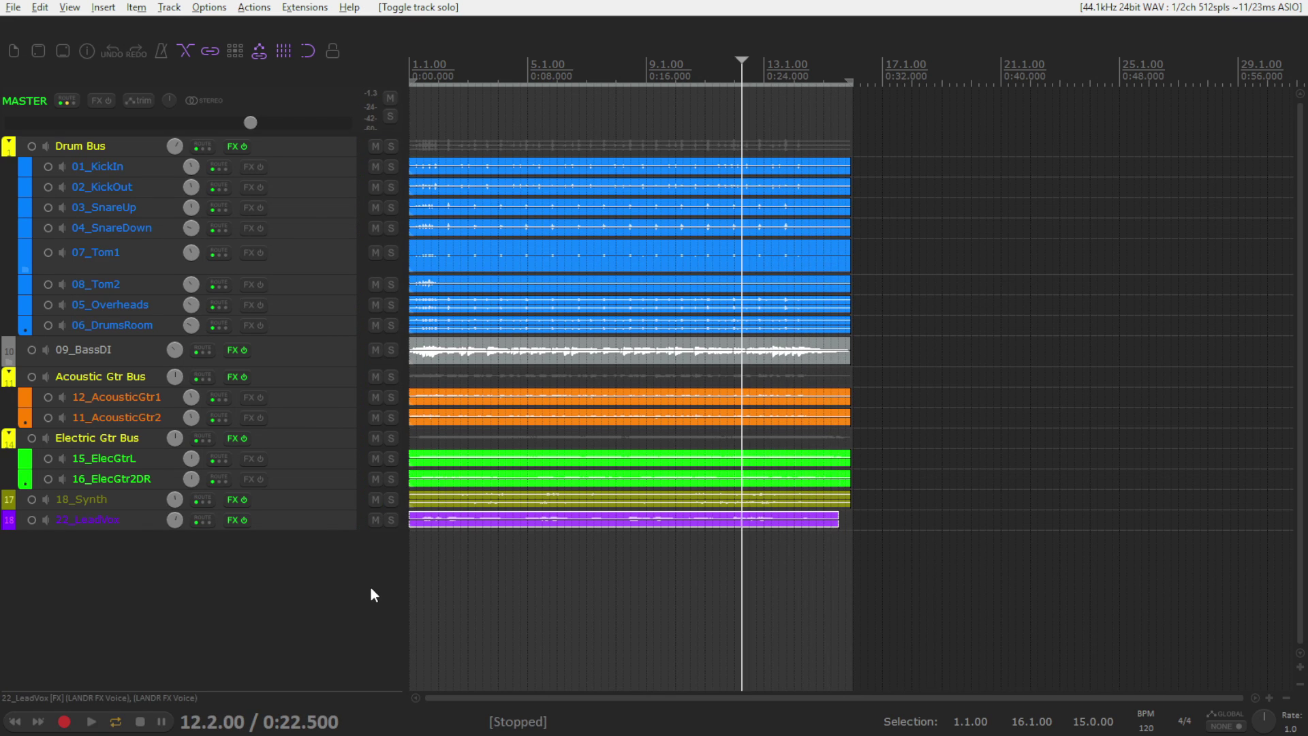
Show the mixer, inspect the channel levels and effect inserts across all tracks, and hide it again.
key("ctrl+m")
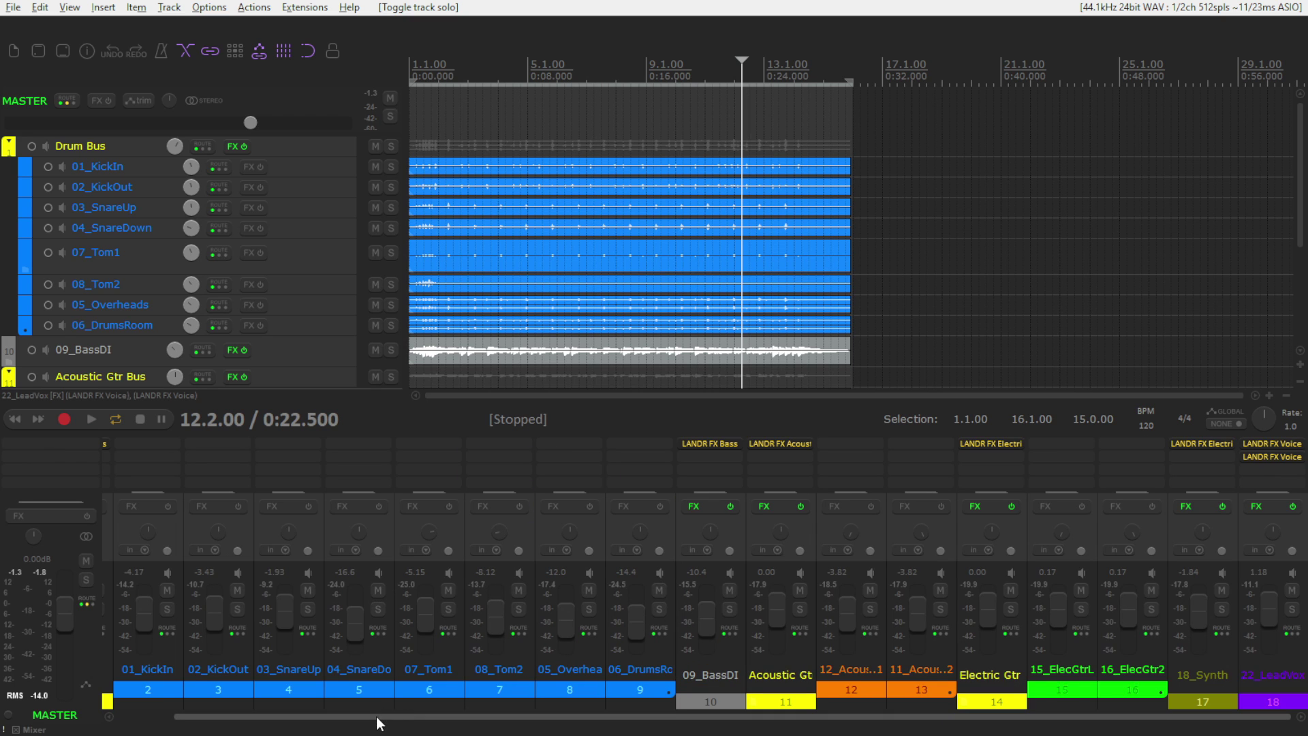
left_click_drag(376, 717, 321, 716)
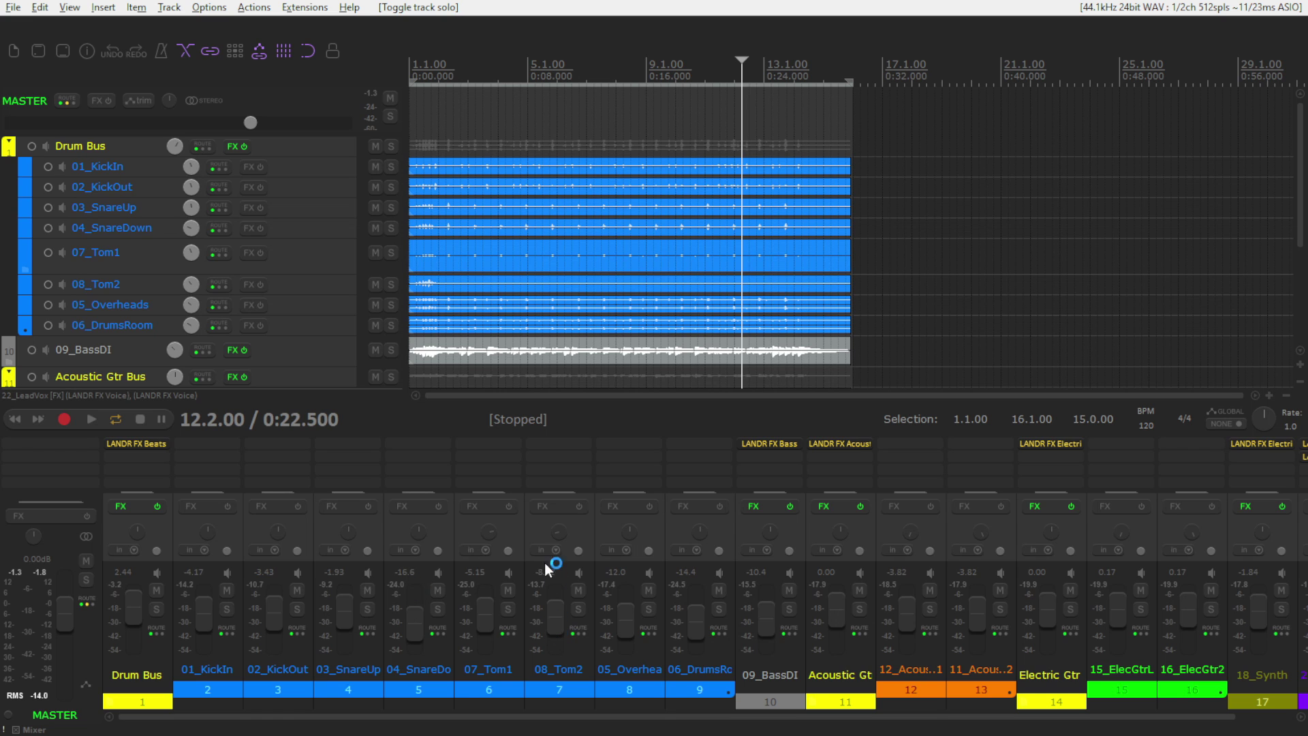
mouse_move(538, 715)
left_mouse_down()
mouse_move(622, 716)
mouse_move(546, 716)
left_mouse_up()
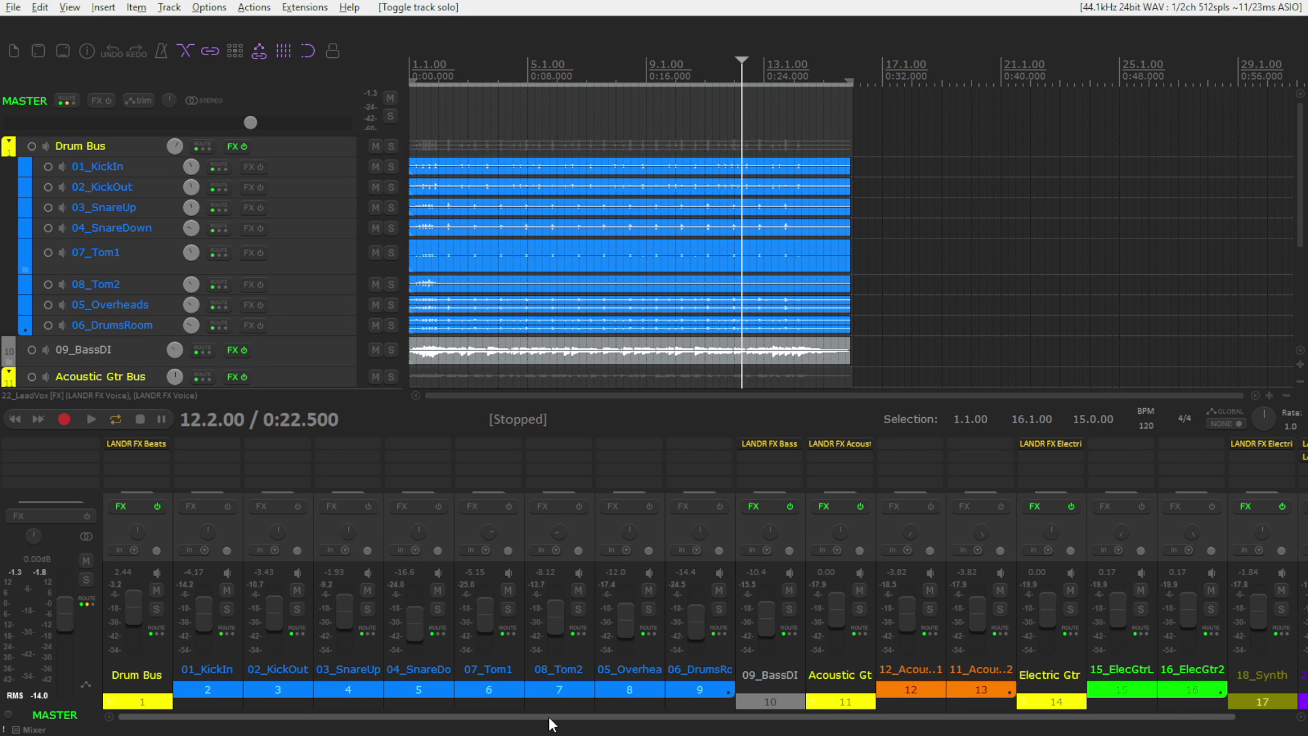
key("ctrl+m")
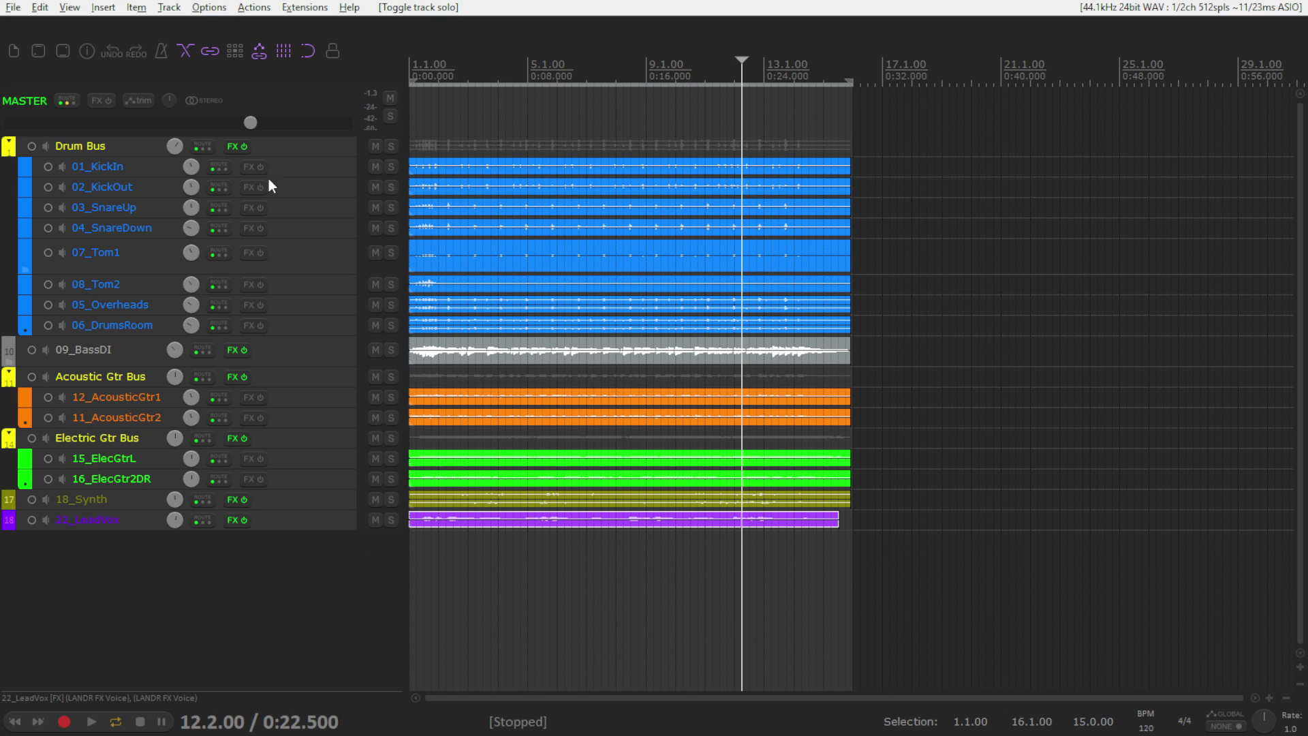
Examine the Drum Bus's LANDR FX Beats controls and its preset categories from Drumkit through Kick and EQ to FX.
left_click(233, 147)
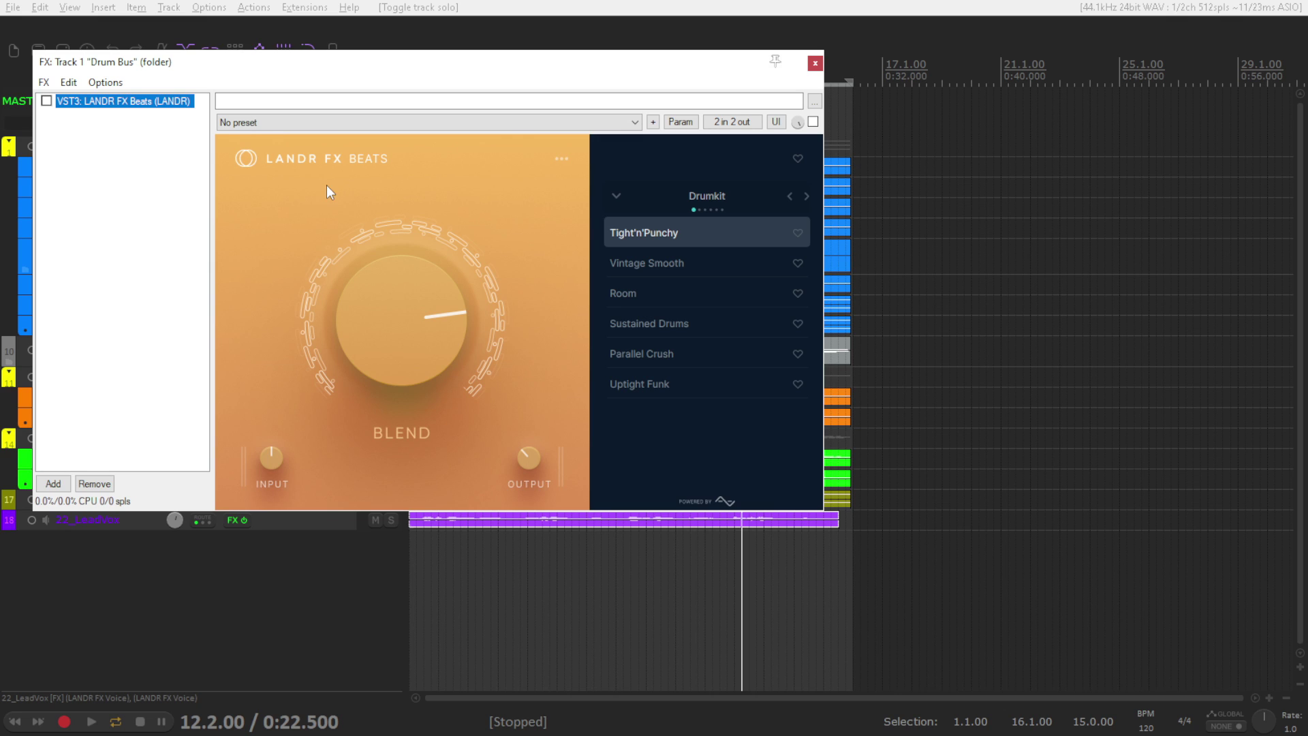
mouse_move(440, 318)
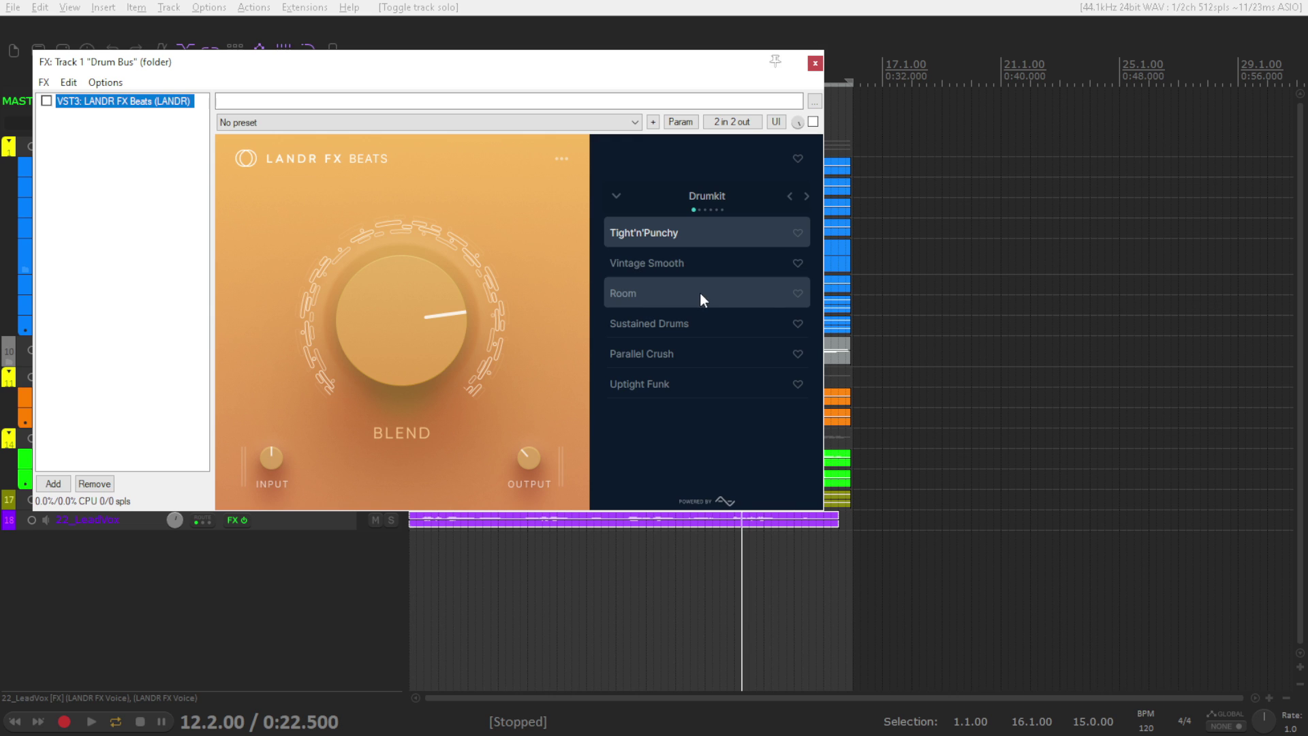
left_click(807, 197)
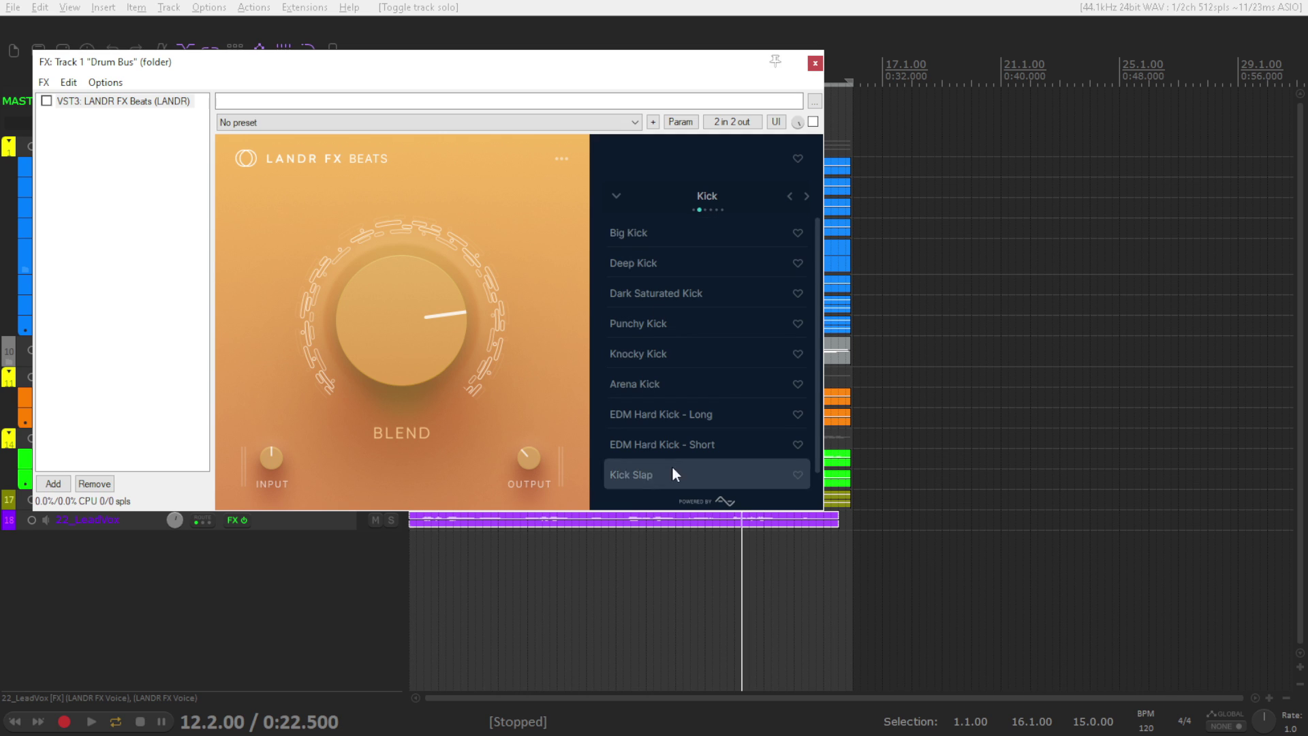
scroll(729, 361, "down", 1)
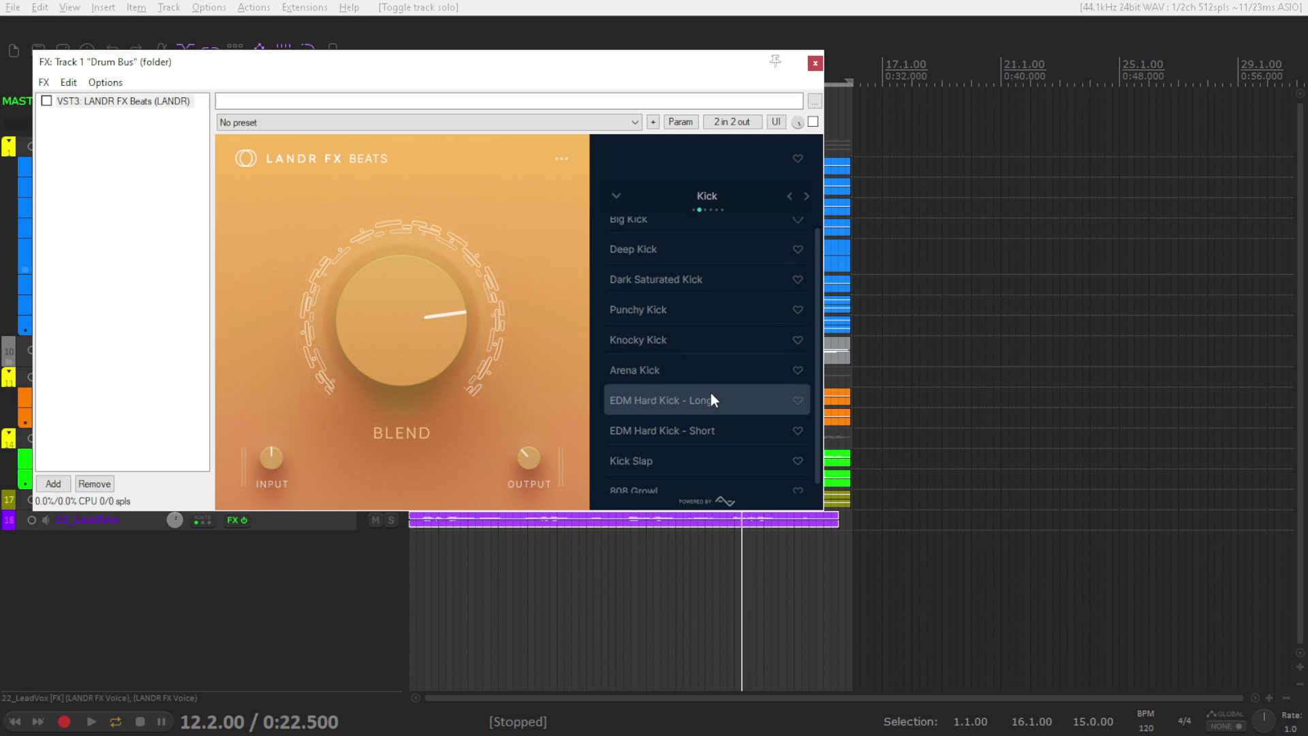
scroll(710, 392, "up", 1)
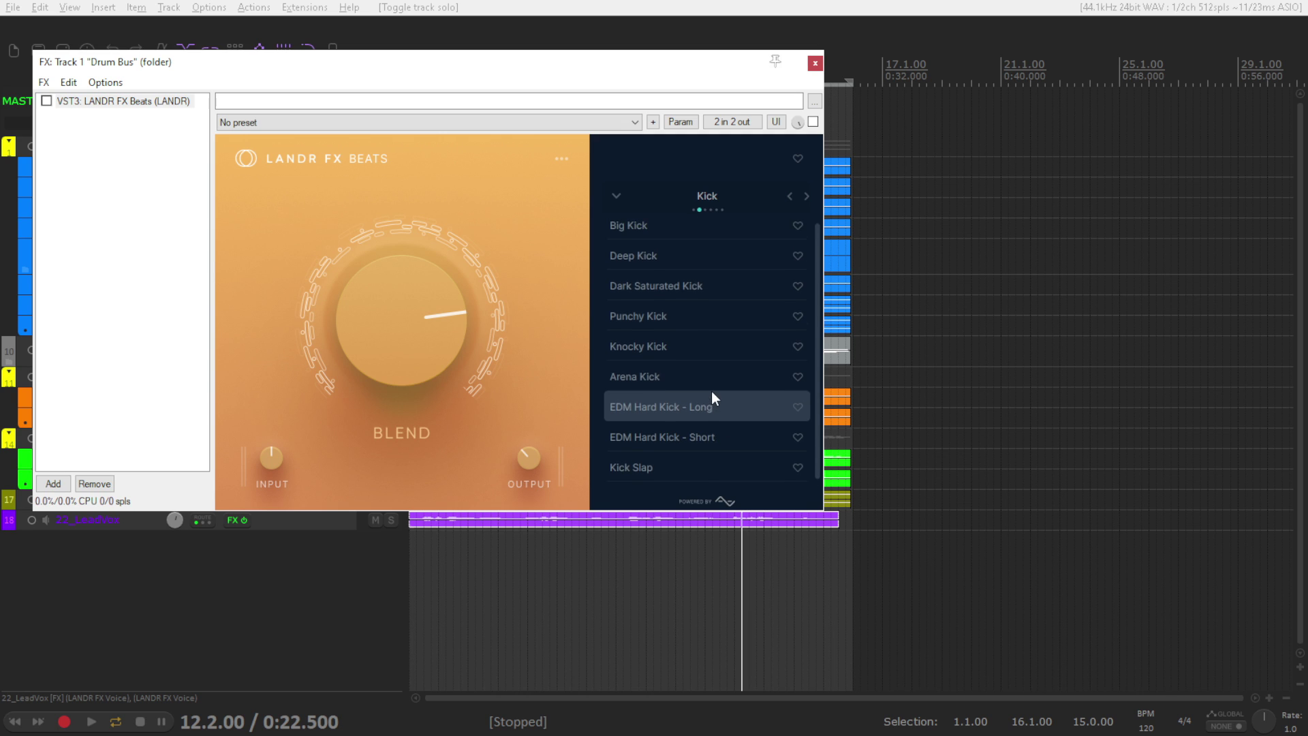
left_click(807, 196)
left_click(806, 196)
left_click(806, 196)
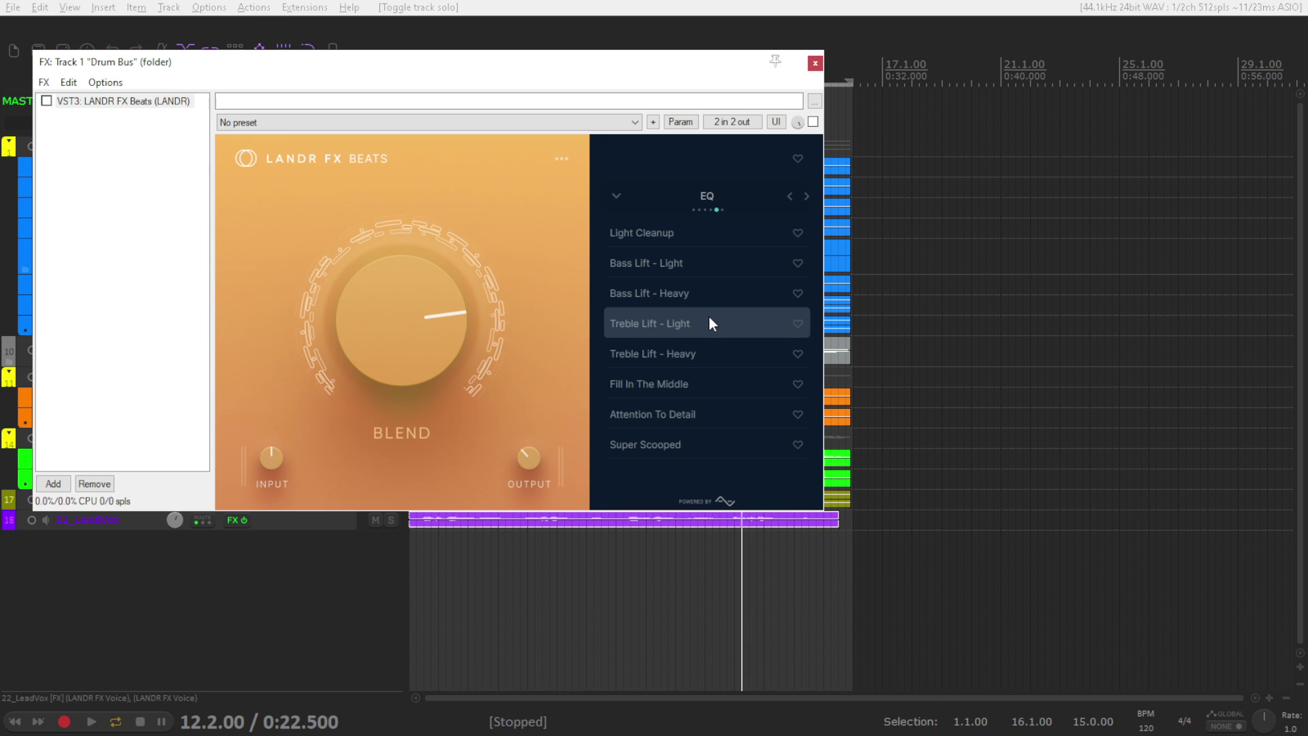
left_click(808, 198)
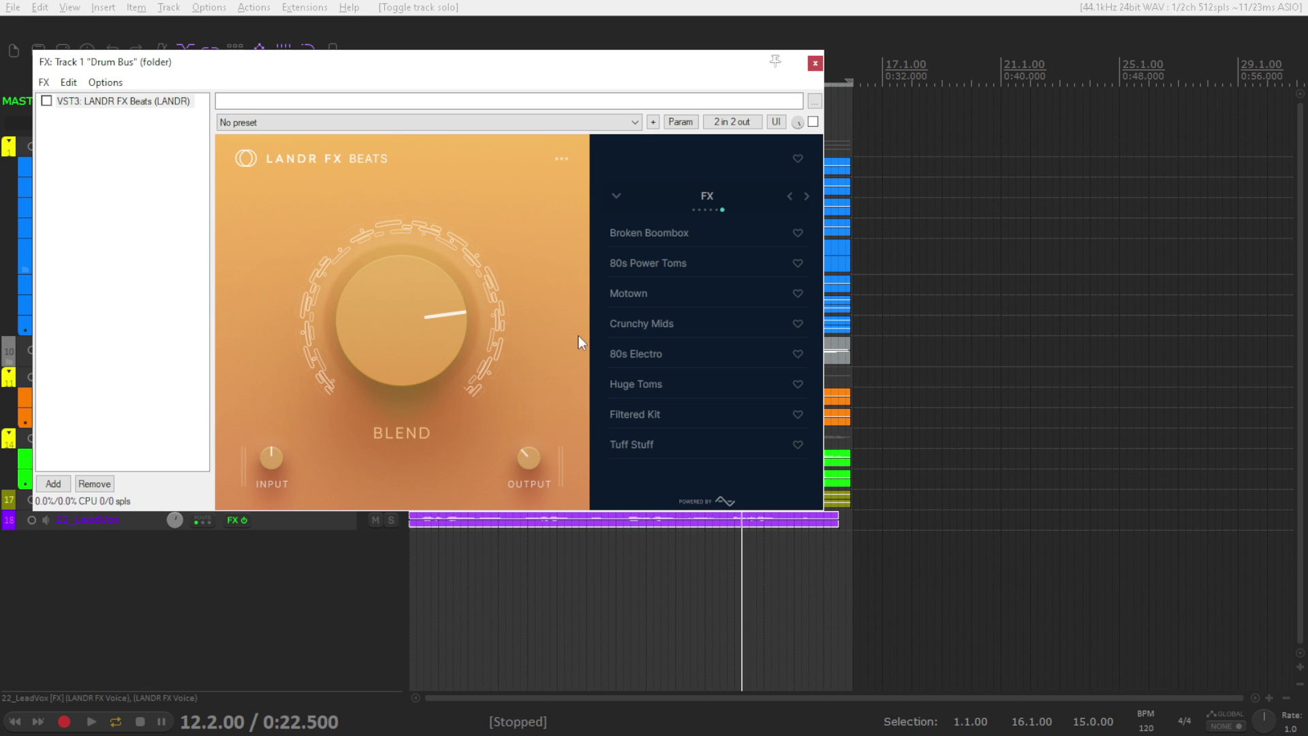
mouse_move(373, 356)
mouse_move(411, 319)
mouse_move(458, 313)
left_click(815, 63)
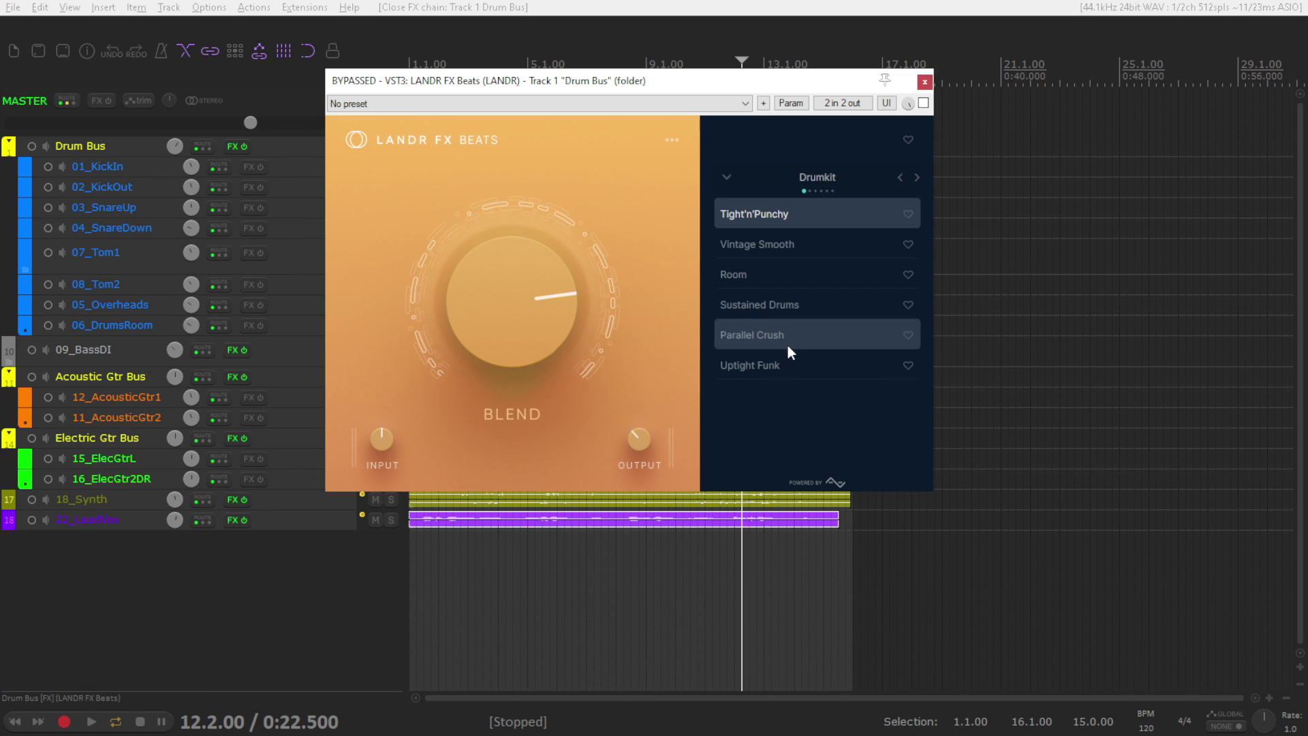
Enable LANDR FX Beats on the Drum Bus during playback and audition the Drumkit presets from Vintage Smooth to Uptight Funk.
mouse_move(534, 353)
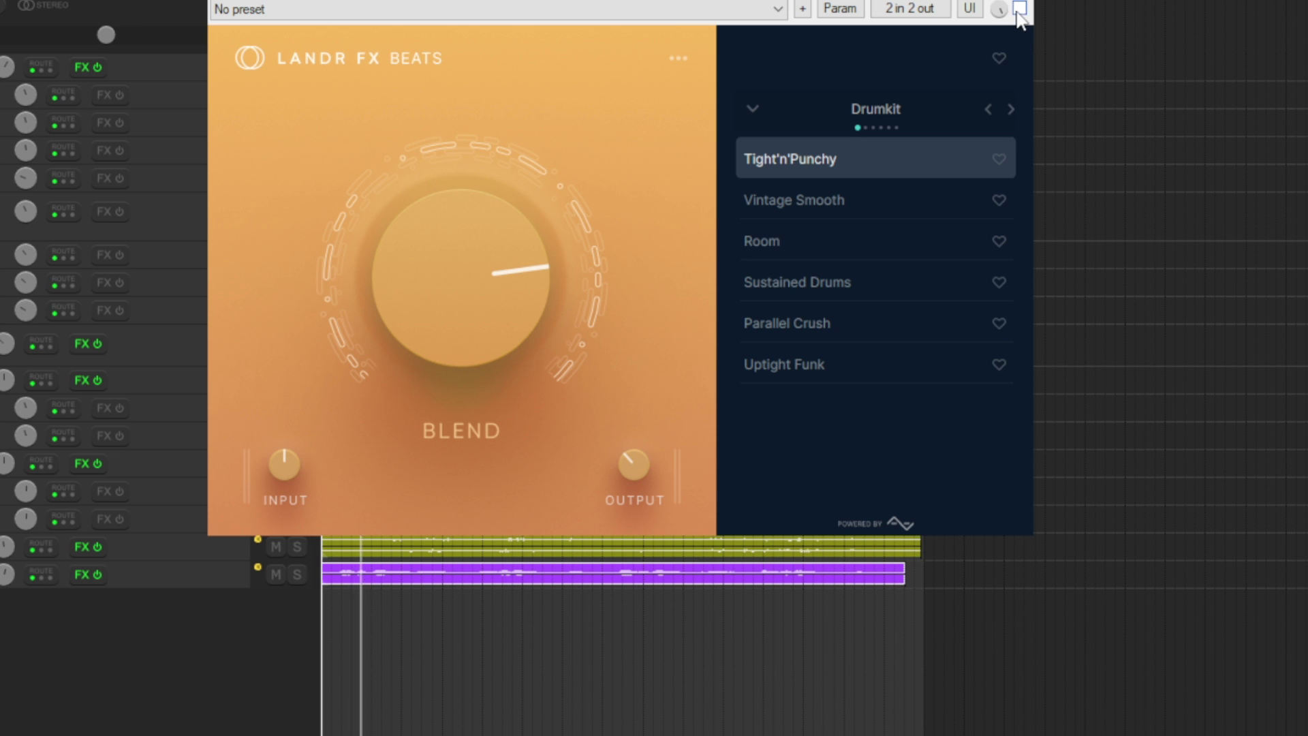
left_click(1020, 8)
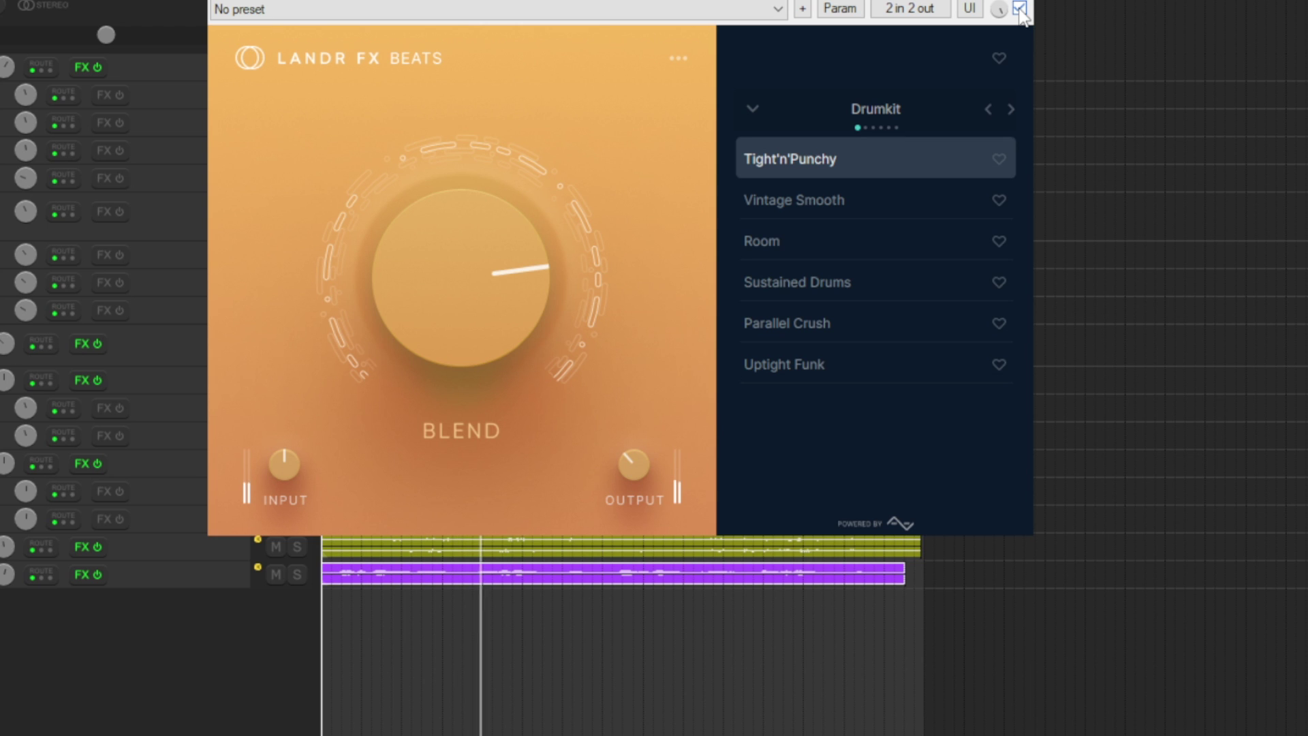
left_click(901, 201)
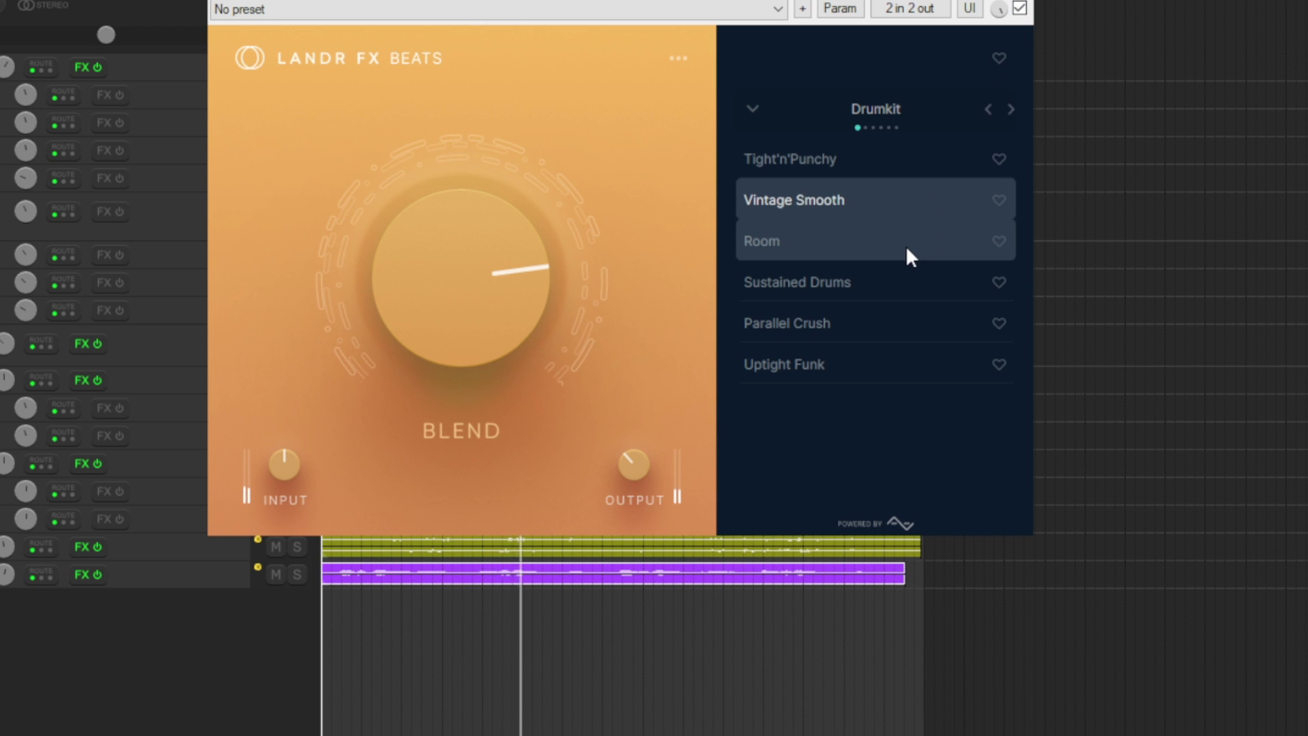
left_click(906, 246)
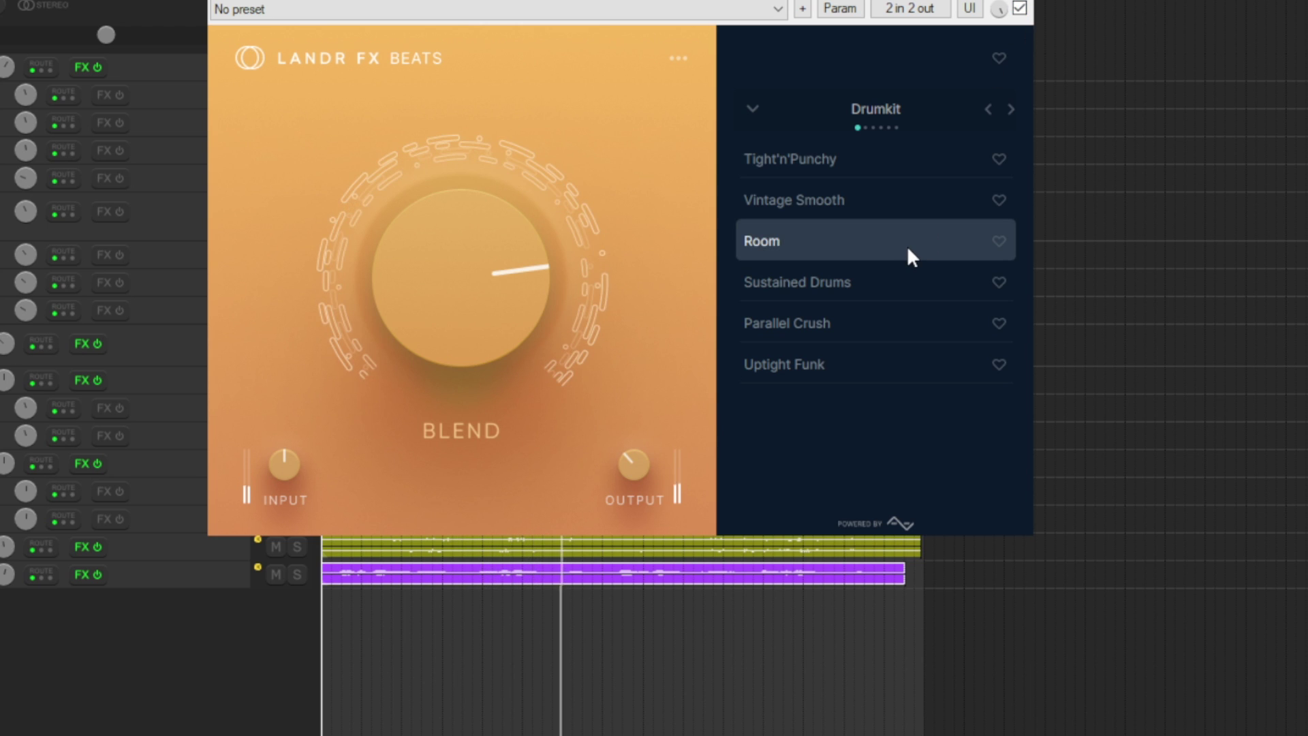
left_click(886, 282)
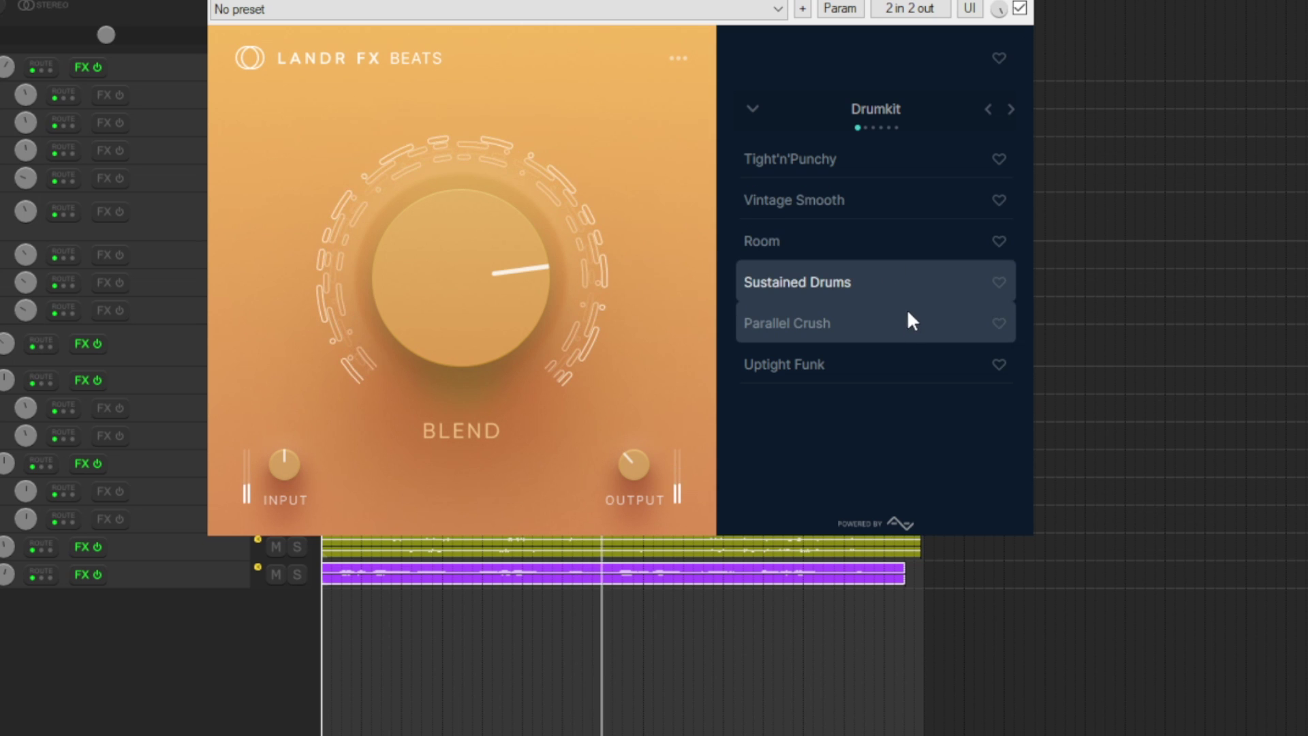
left_click(904, 325)
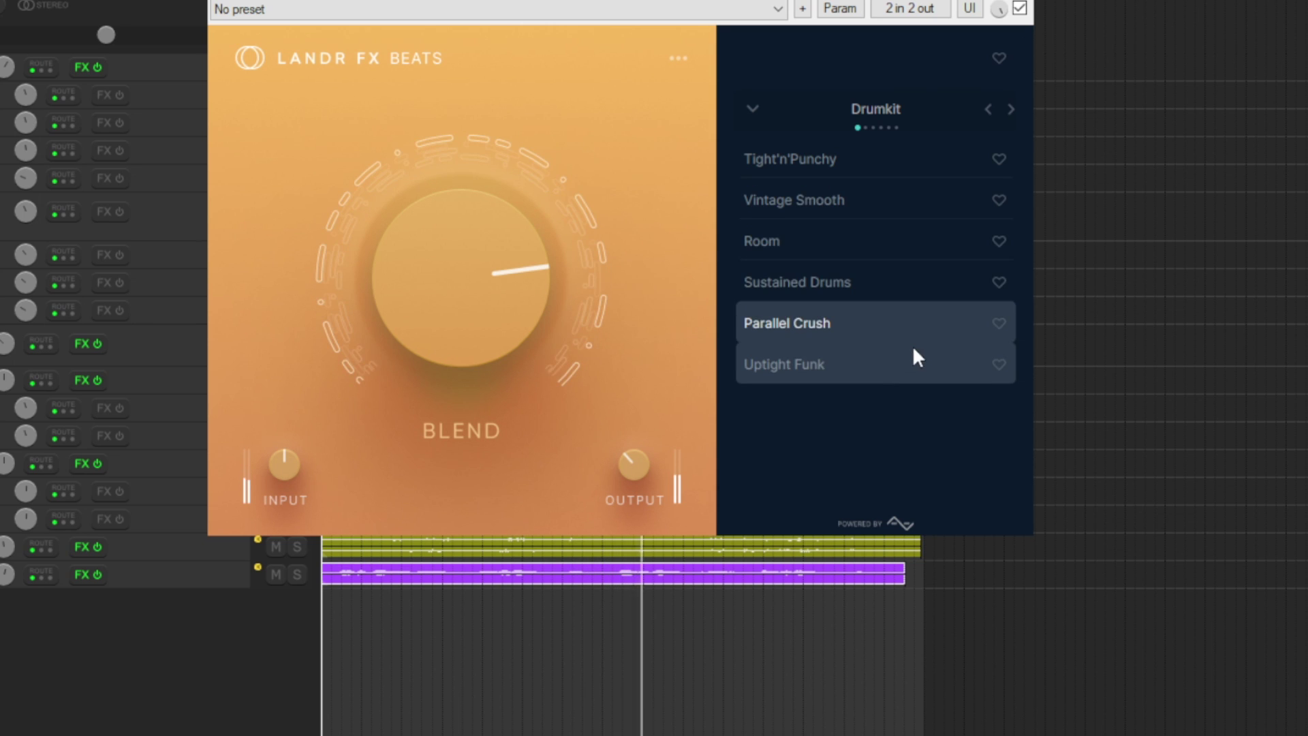
left_click(897, 361)
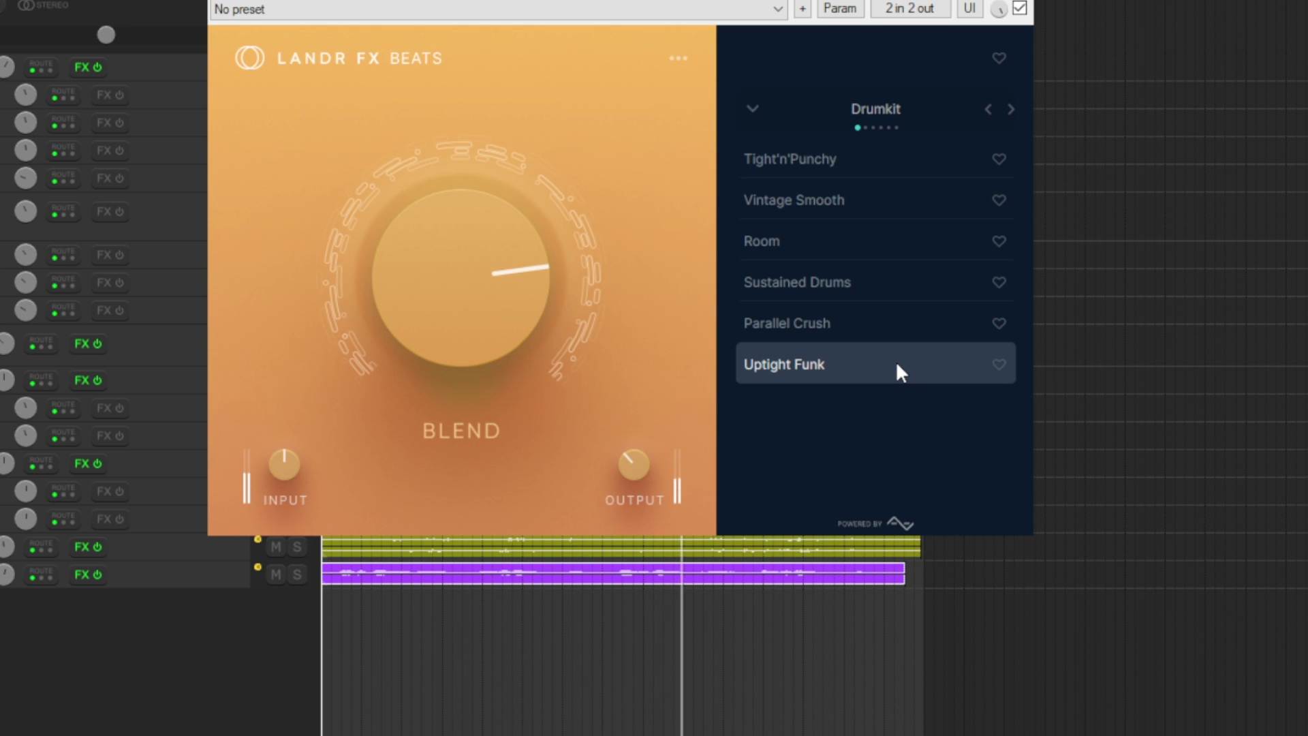
Audition the Big Kick and Deep Kick presets from the Kick category on the Drum Bus.
left_click(1012, 109)
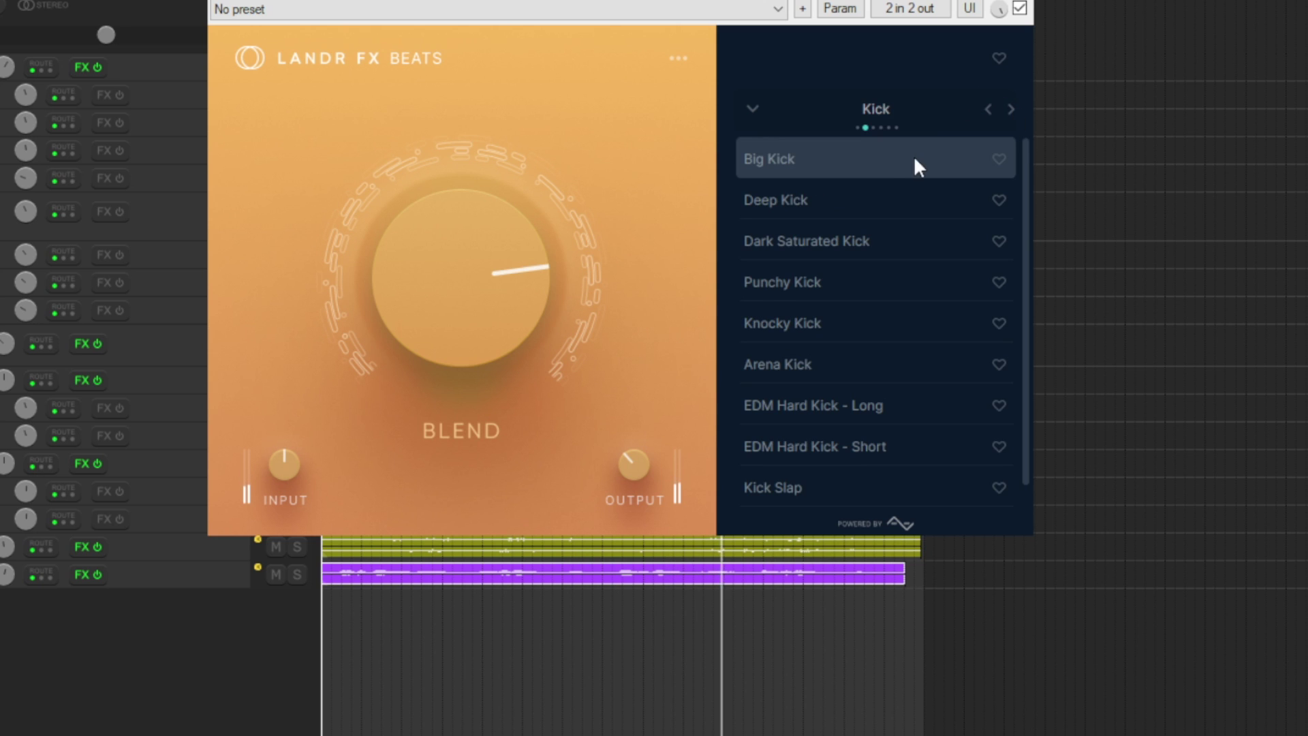
left_click(893, 161)
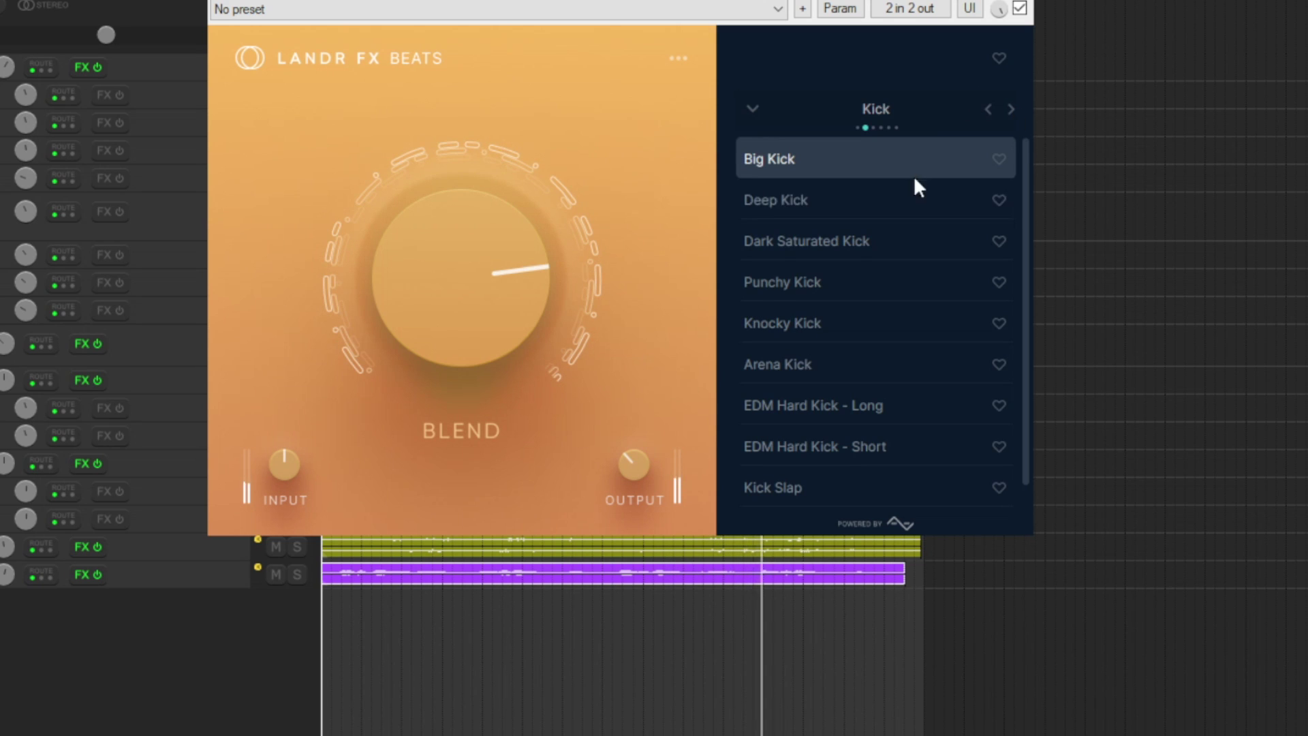
left_click(905, 201)
Audition the Snare presets Punchy Snare and 70s Dry Snare on the Drum Bus, and apply Deep Snare.
left_click(1011, 109)
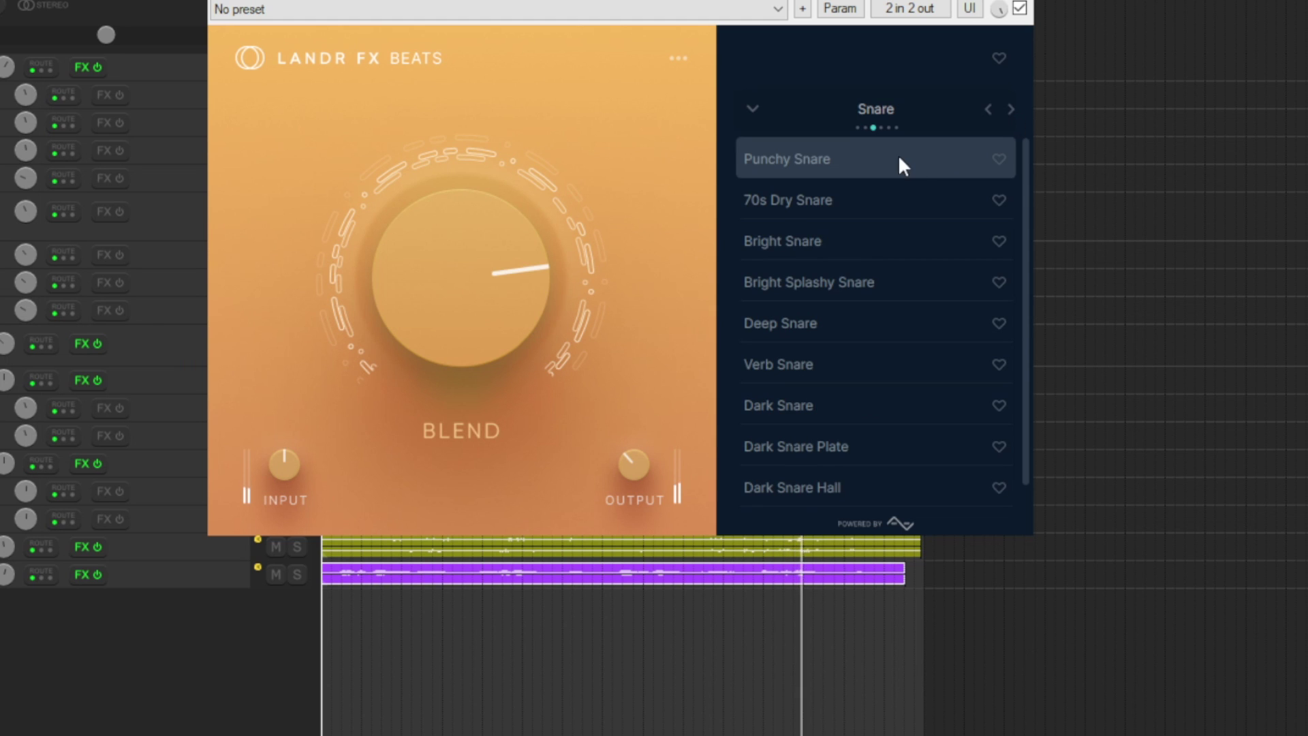
left_click(898, 157)
left_click(885, 201)
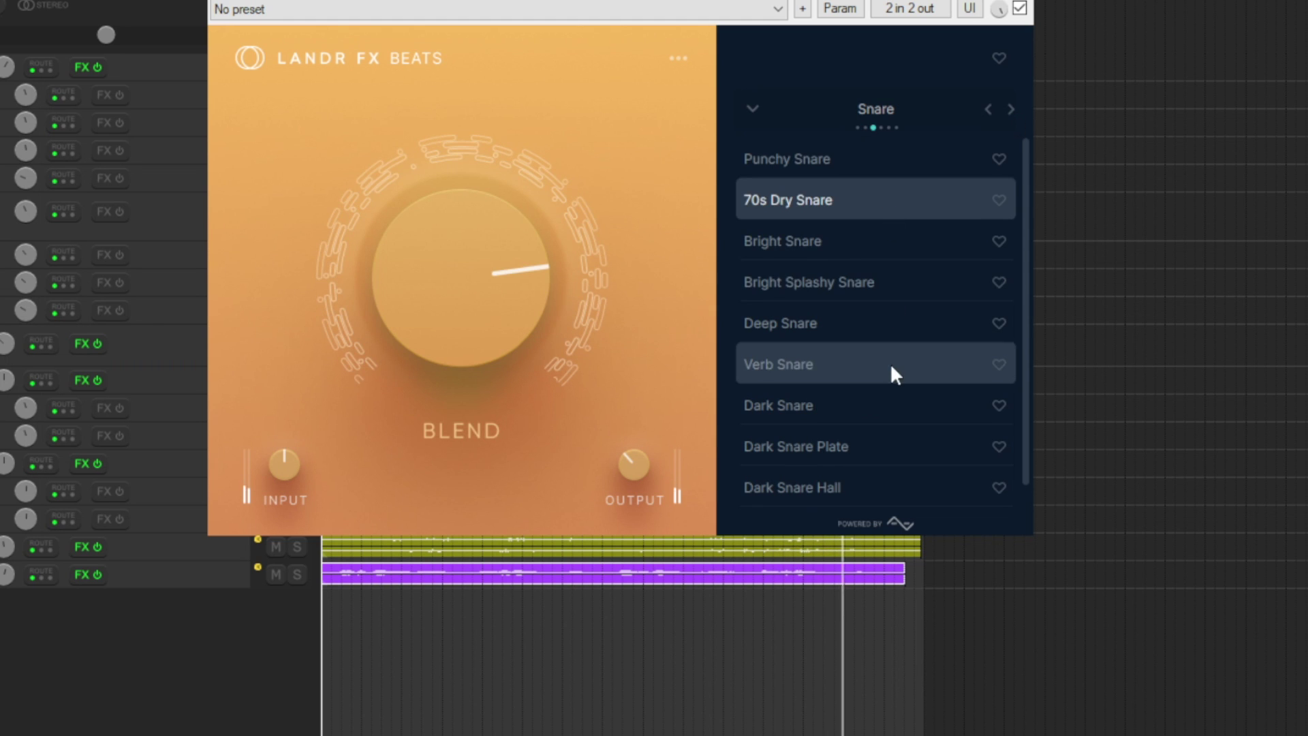
scroll(852, 327, "down", 1)
left_click(845, 312)
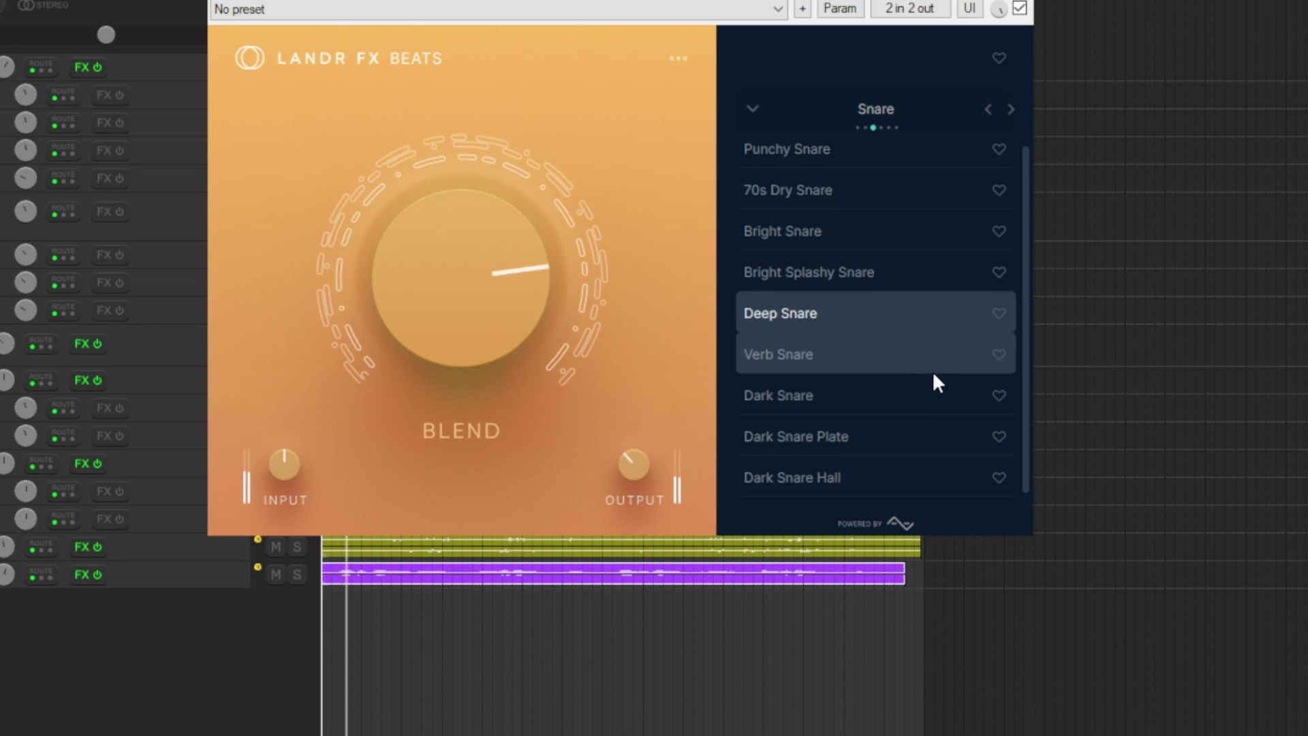
Audition Dark Snare and the Cymbals presets Smooth Cymbals, Tight Hats and Metallic Hats on the Drum Bus.
left_click(889, 403)
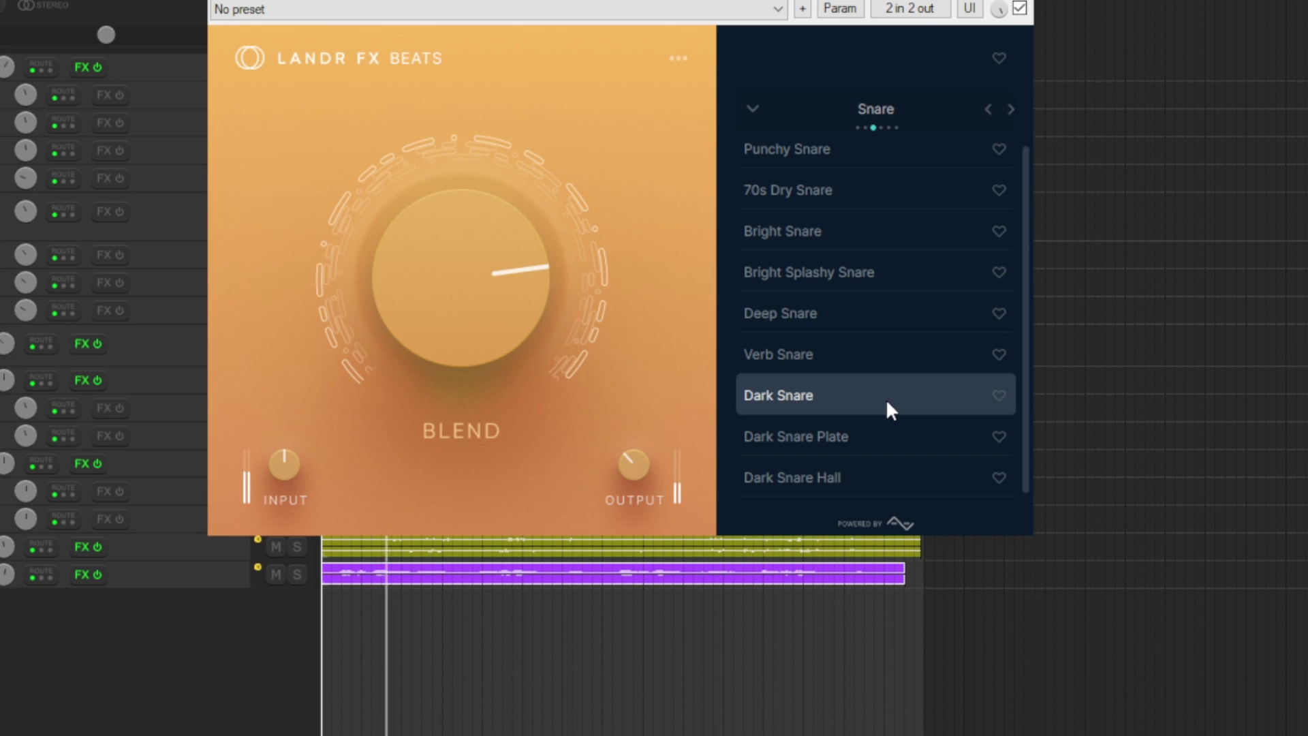
left_click(1011, 109)
left_click(870, 164)
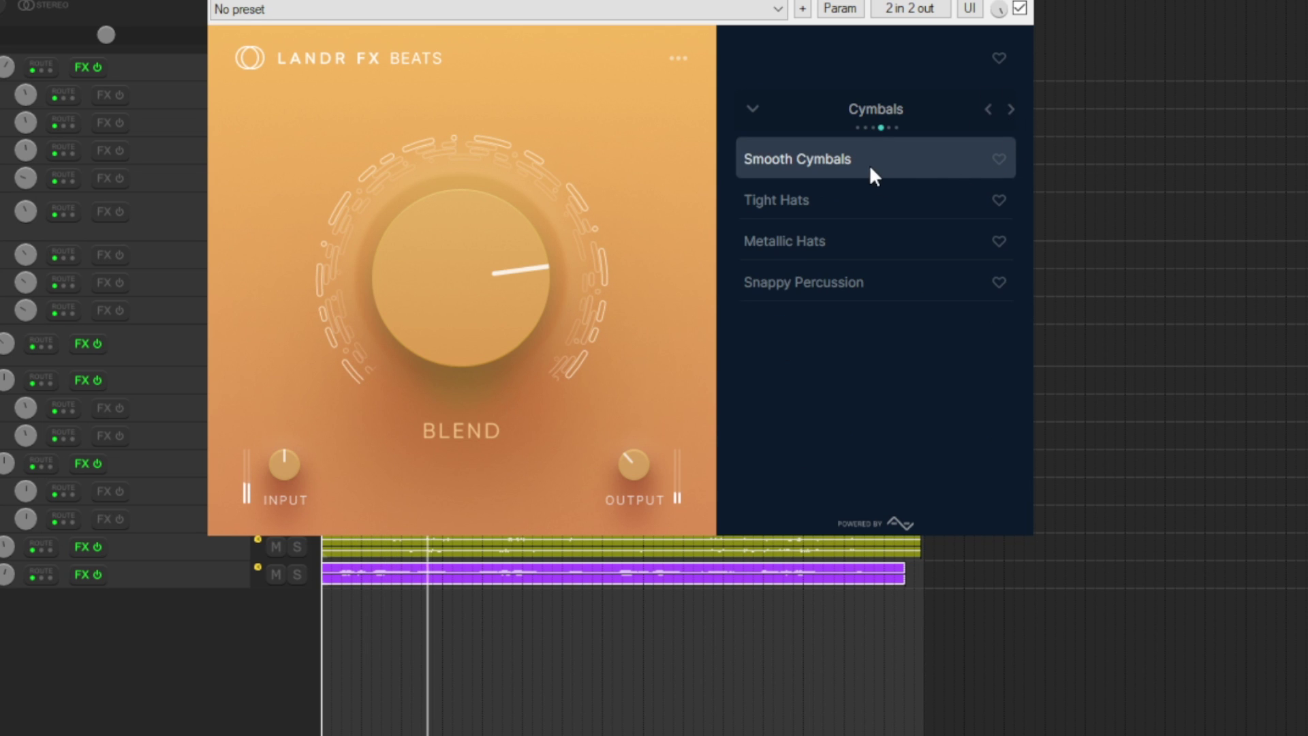
left_click(896, 199)
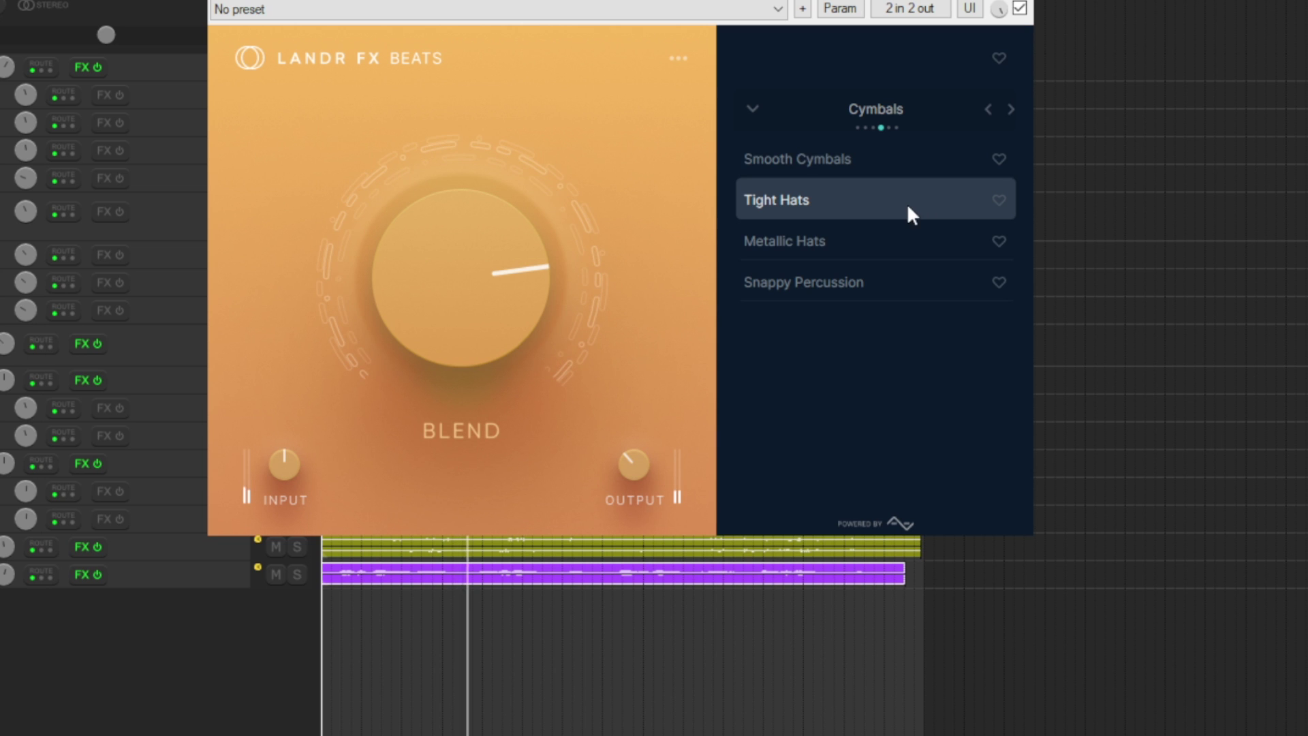
left_click(885, 242)
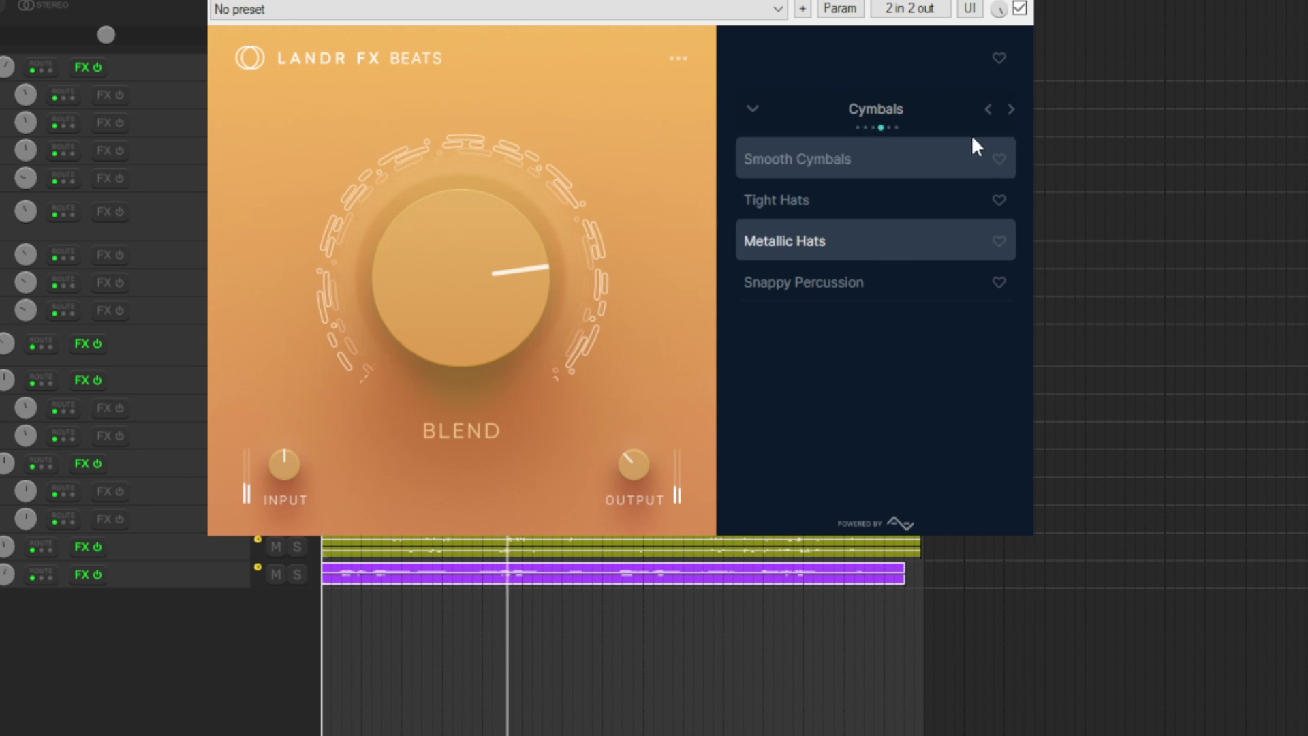
Audition the EQ presets Light Cleanup, Bass Lift - Light, Bass Lift - Heavy, Treble Lift - Light and Fill In The Middle on the Drum Bus.
left_click(1012, 109)
left_click(865, 164)
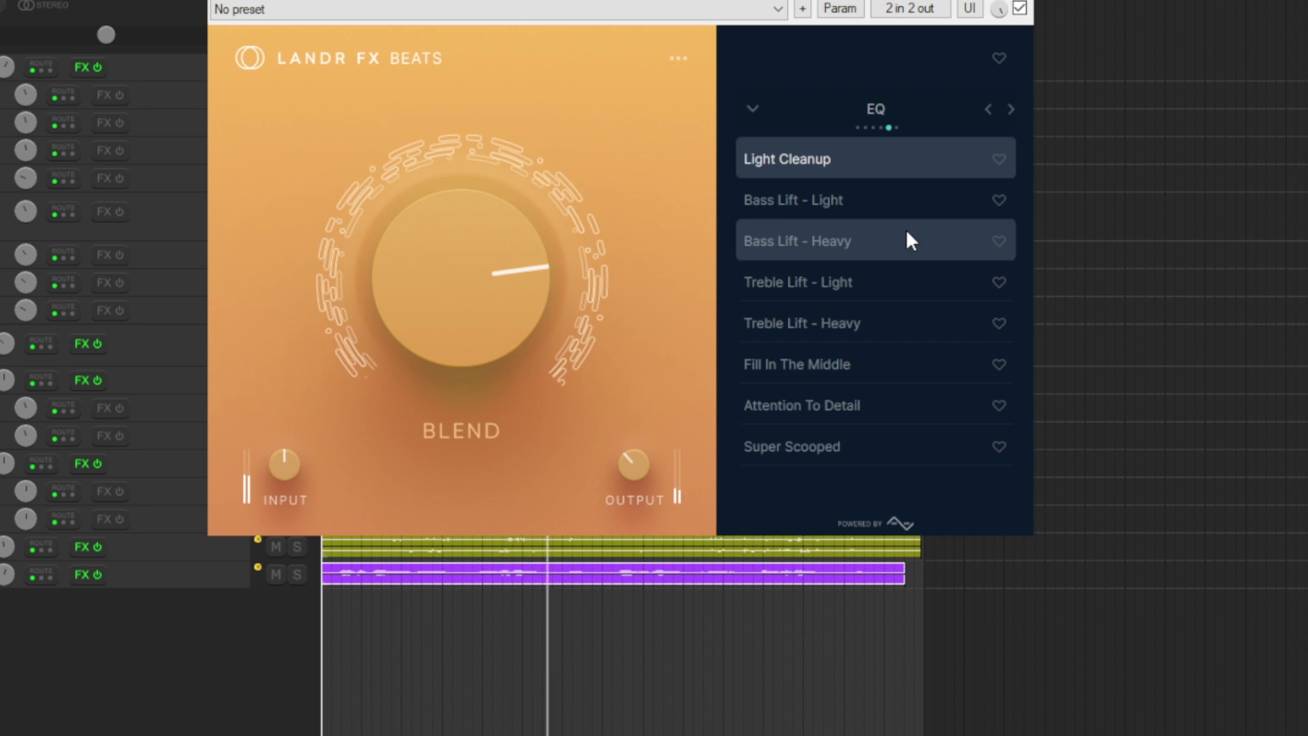
left_click(868, 211)
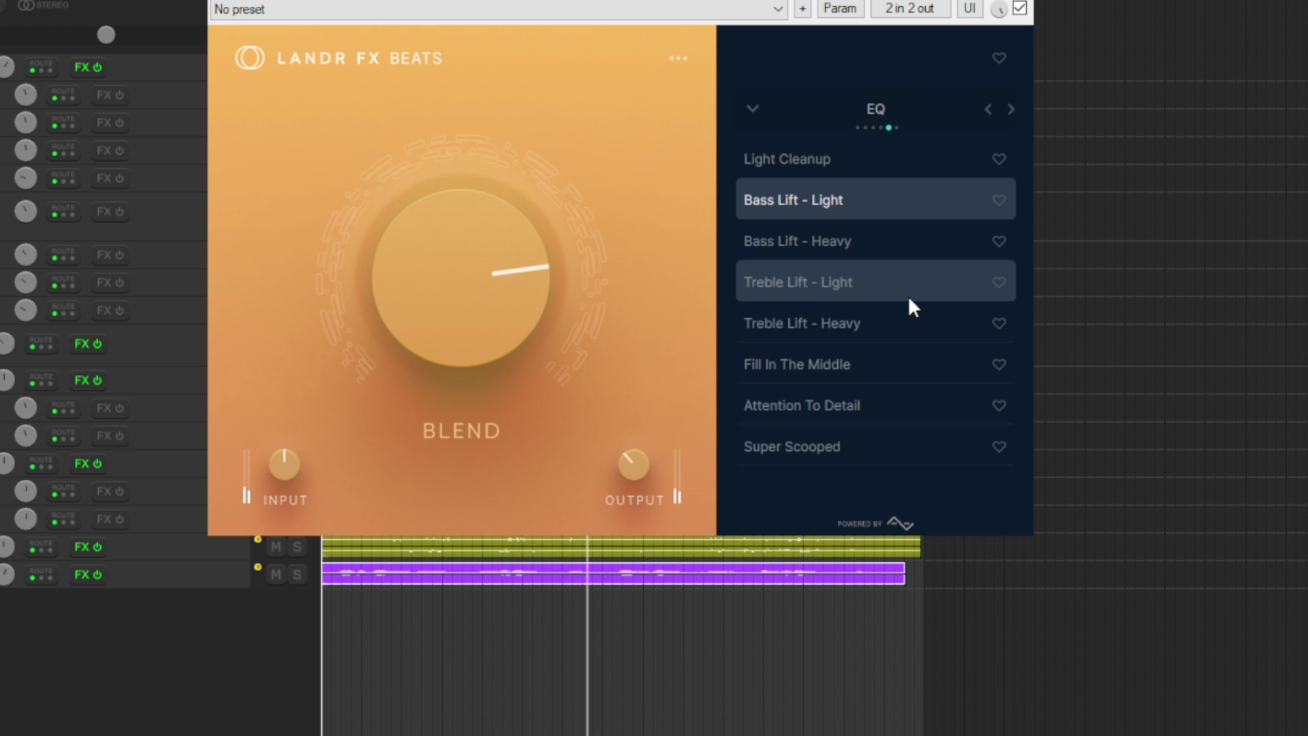
left_click(885, 243)
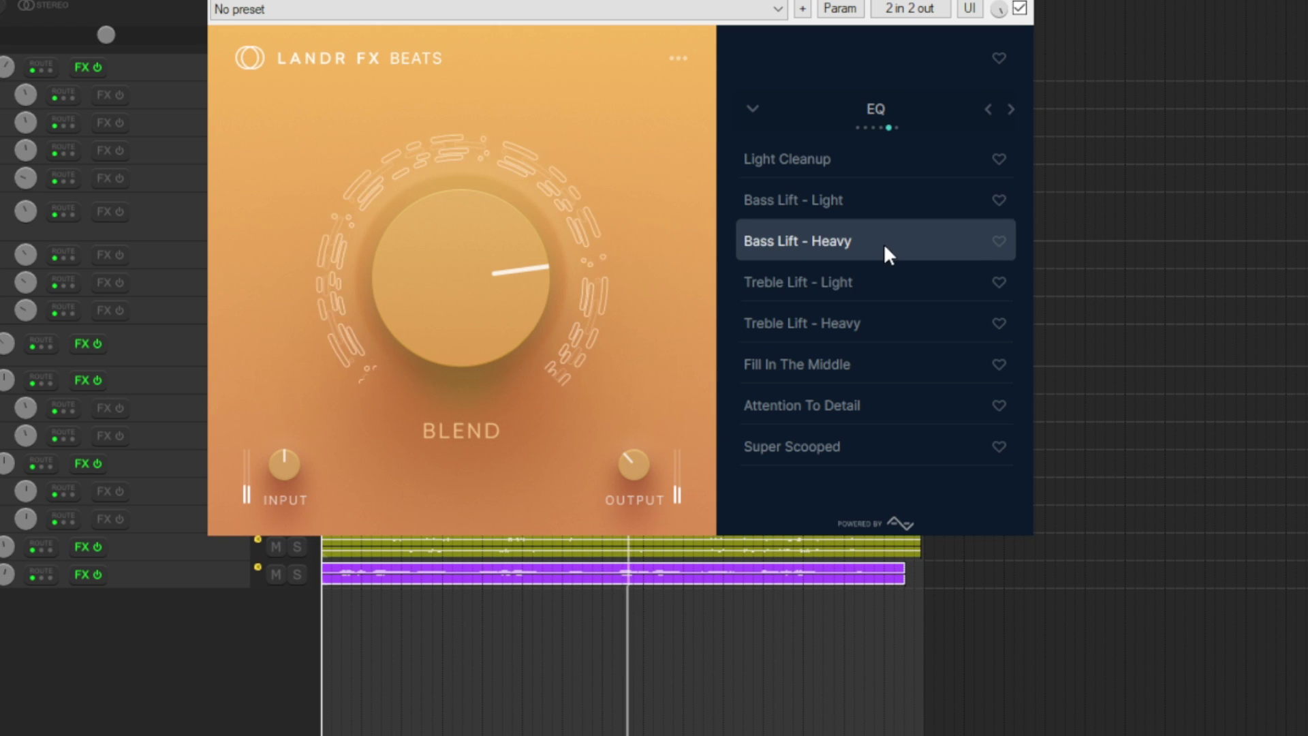
left_click(909, 284)
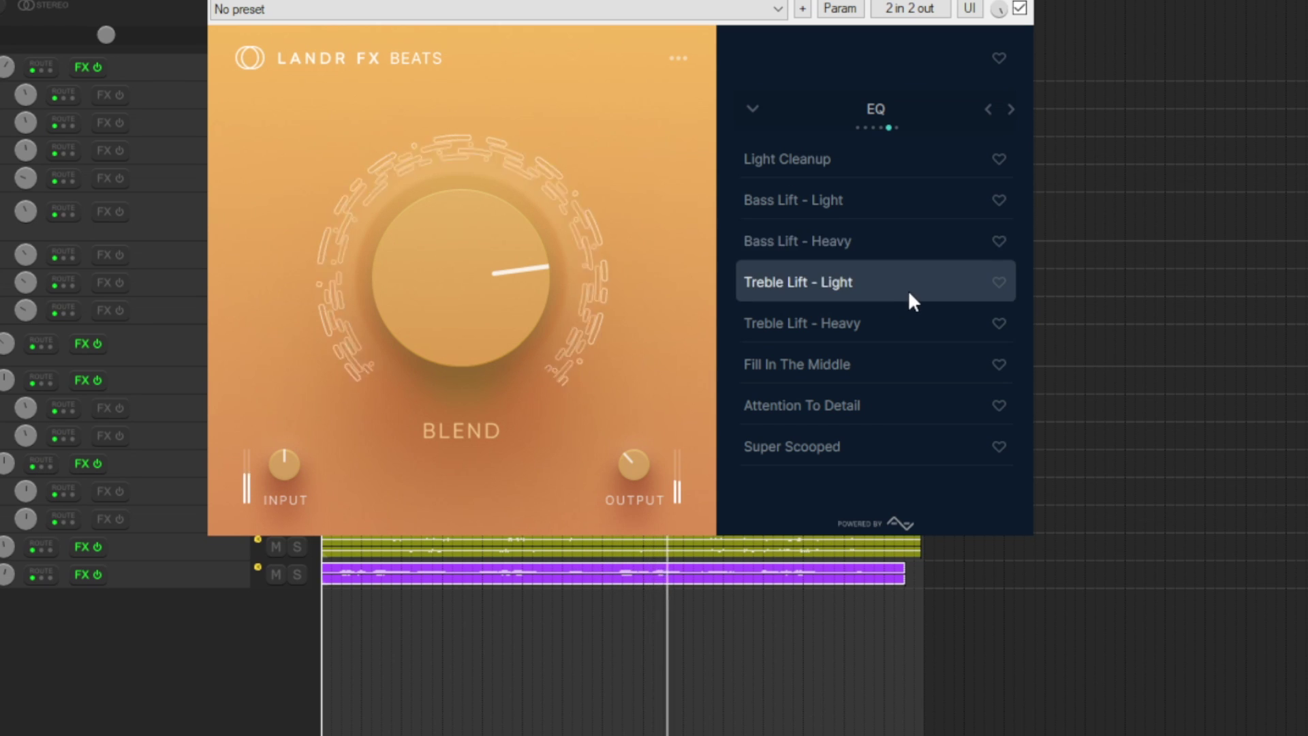
left_click(909, 366)
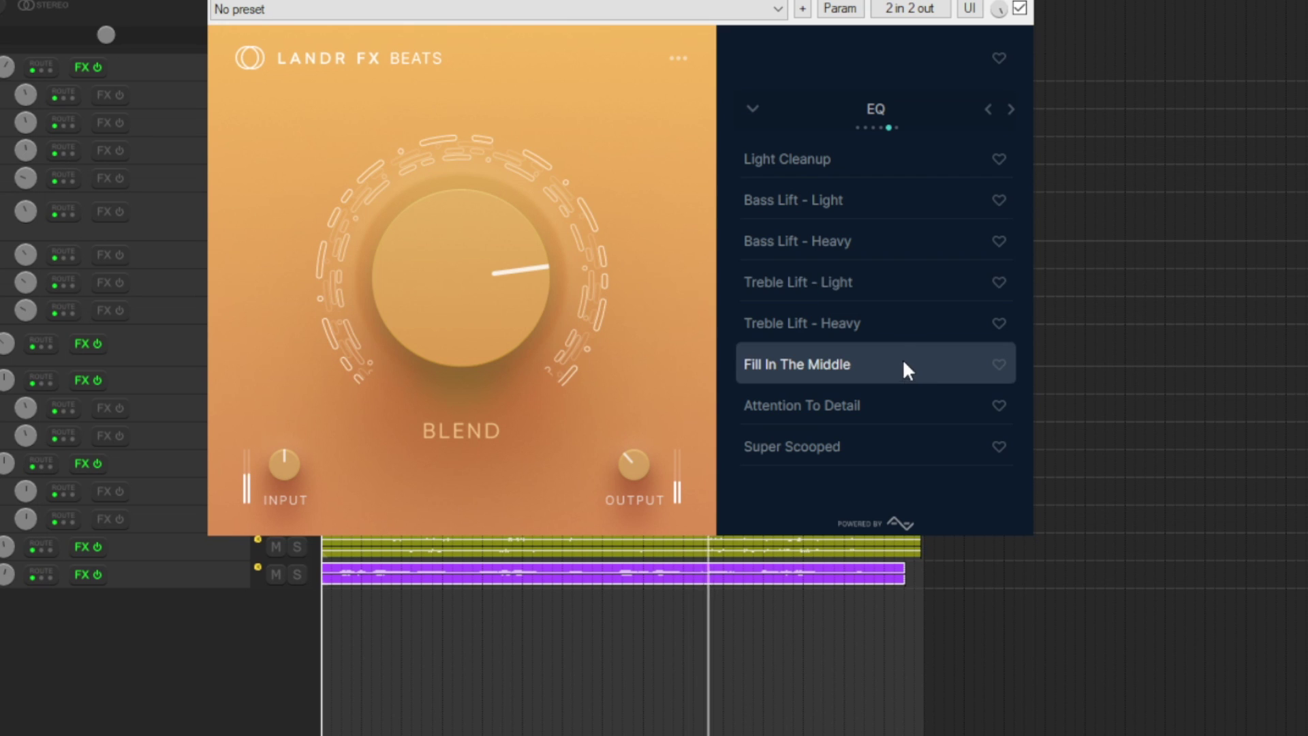
Audition the FX category's presets from Broken Boombox through Motown, Crunchy Mids and 80s Electro to Filtered Kit on the Drum Bus.
left_click(1011, 109)
left_click(861, 165)
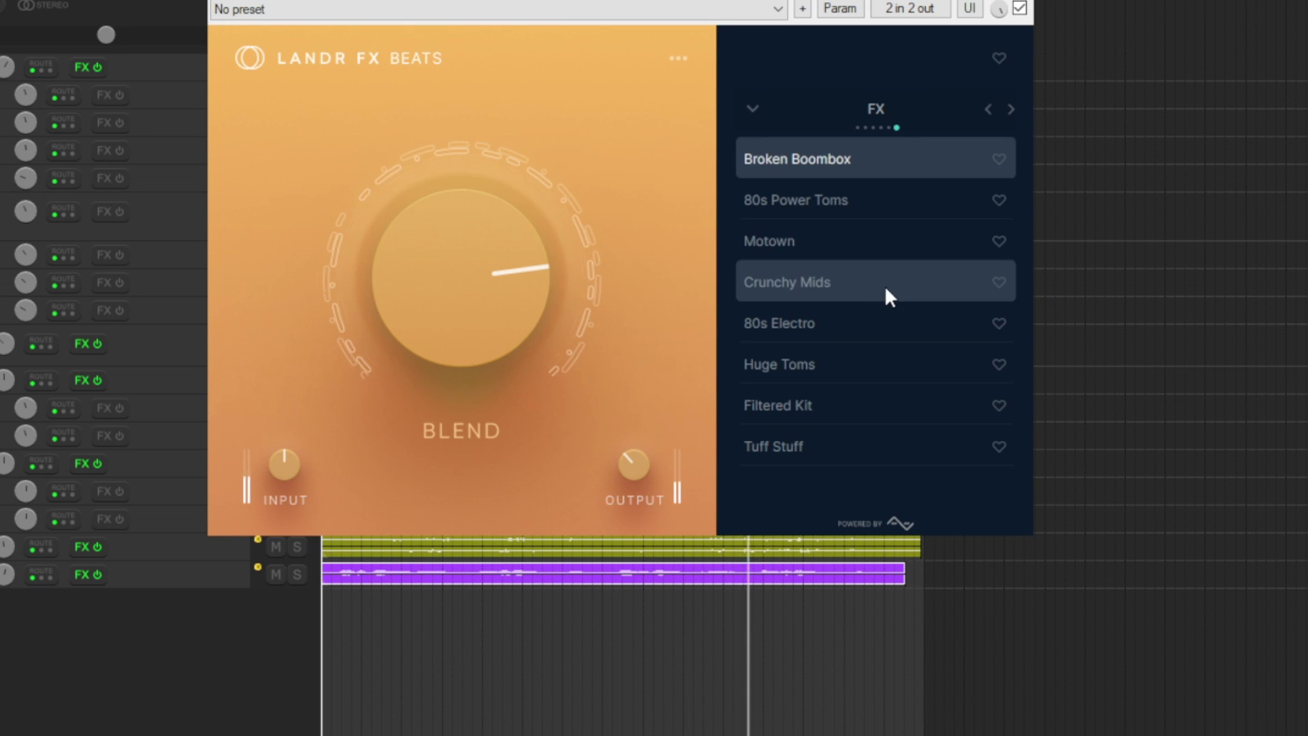
left_click(872, 204)
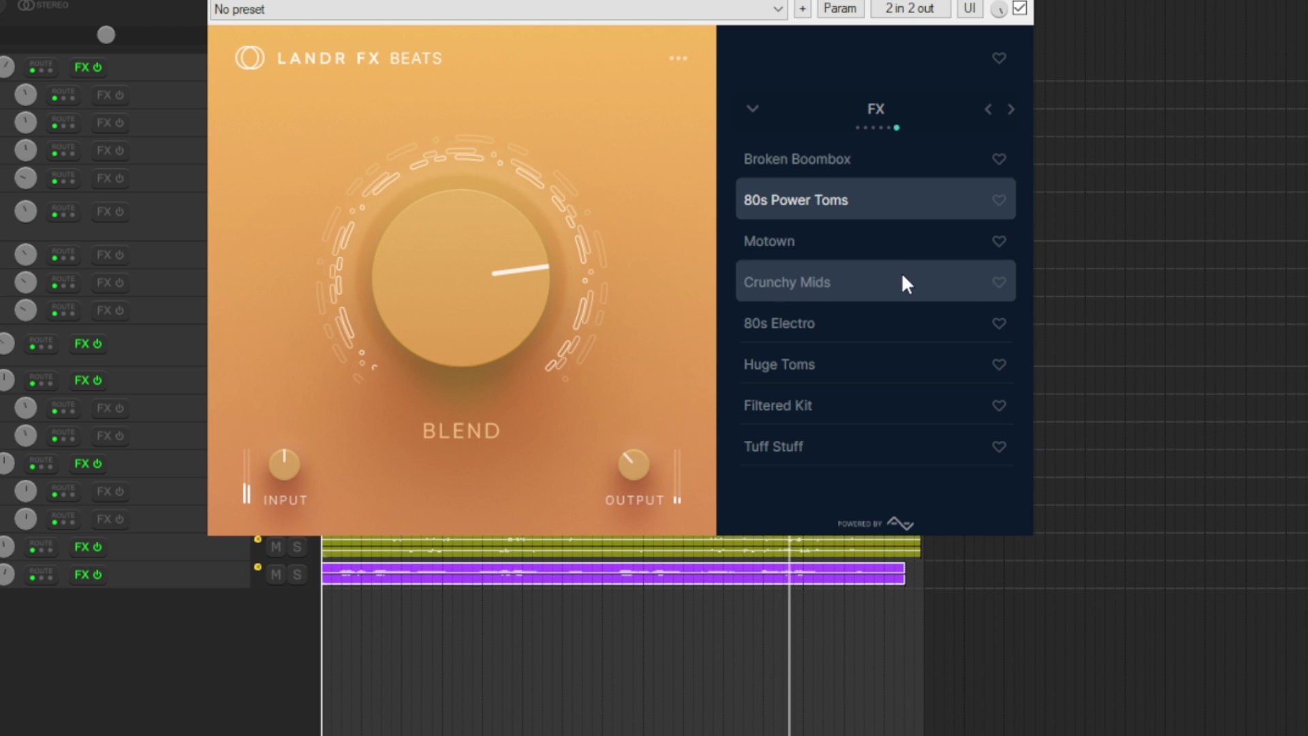
left_click(886, 241)
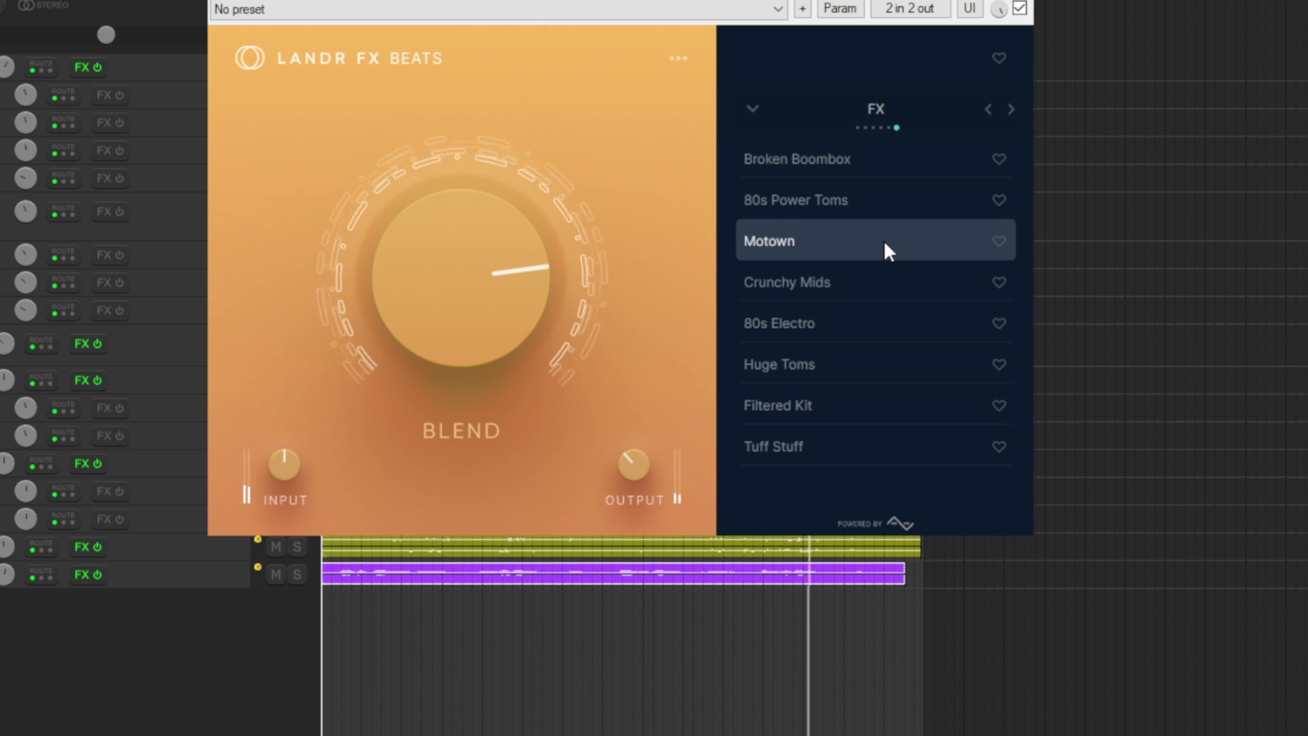
left_click(893, 281)
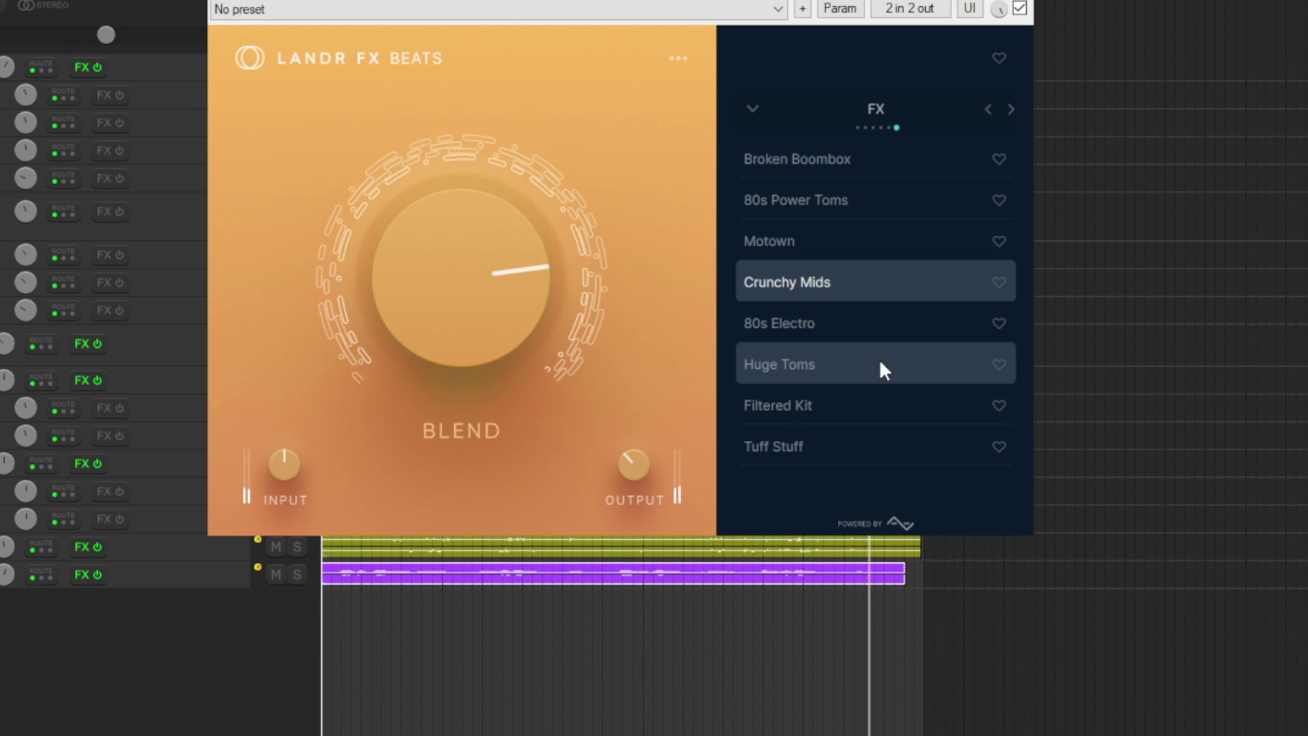
left_click(879, 359)
left_click(873, 332)
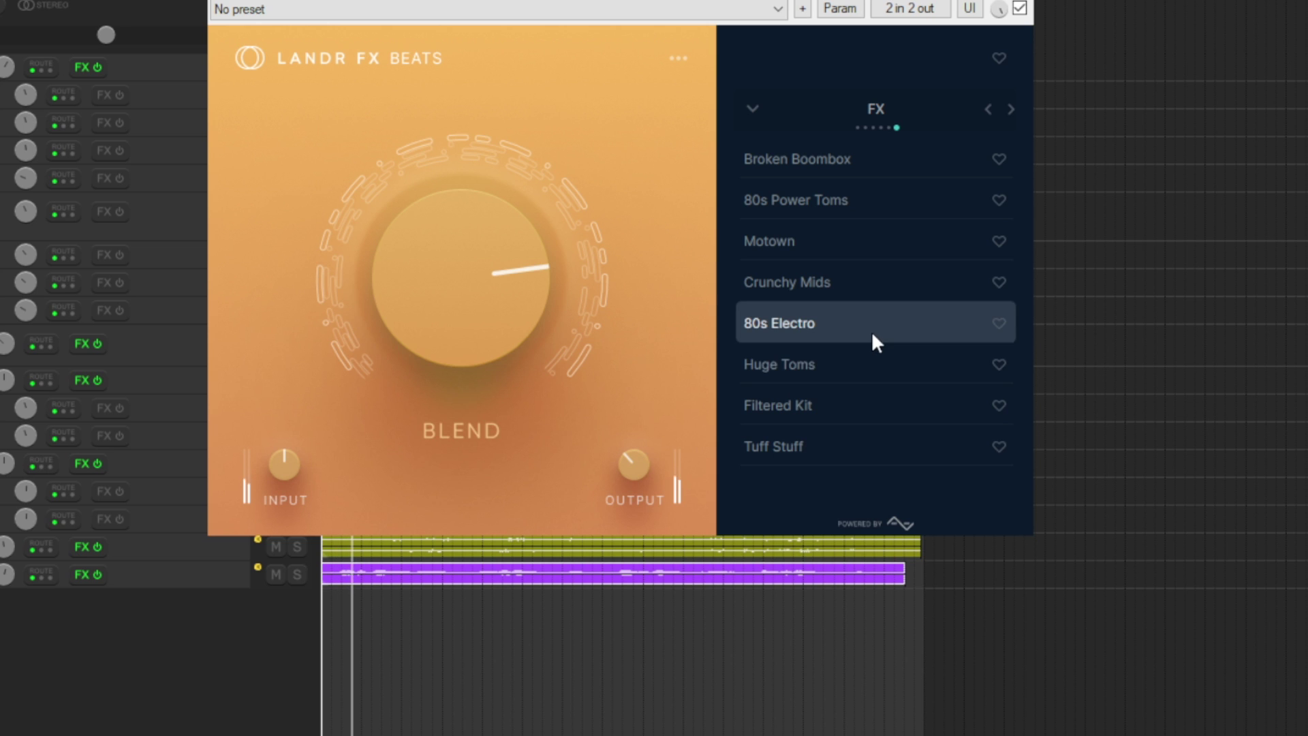
left_click(872, 406)
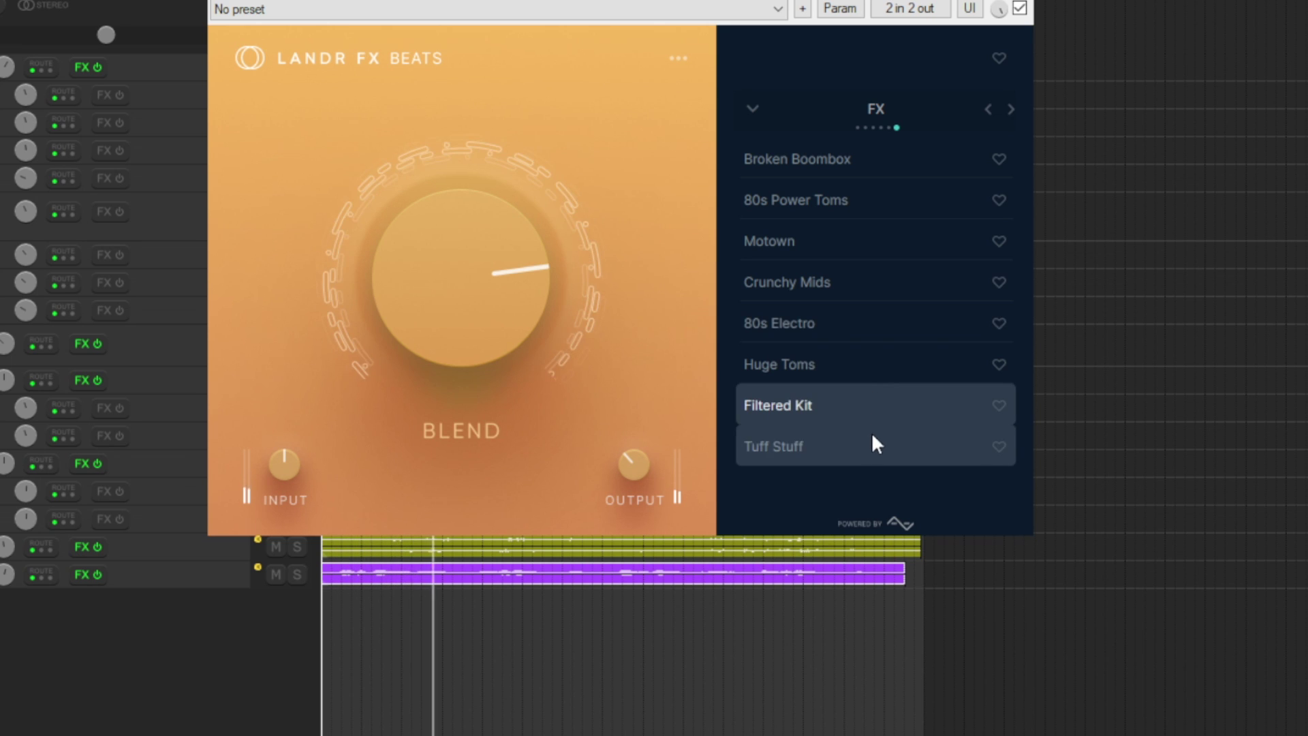
Apply the Drumkit preset Tight'n'Punchy to the Drum Bus, comparing it with the plug-in bypassed, and lower its Blend amount.
left_click(1010, 109)
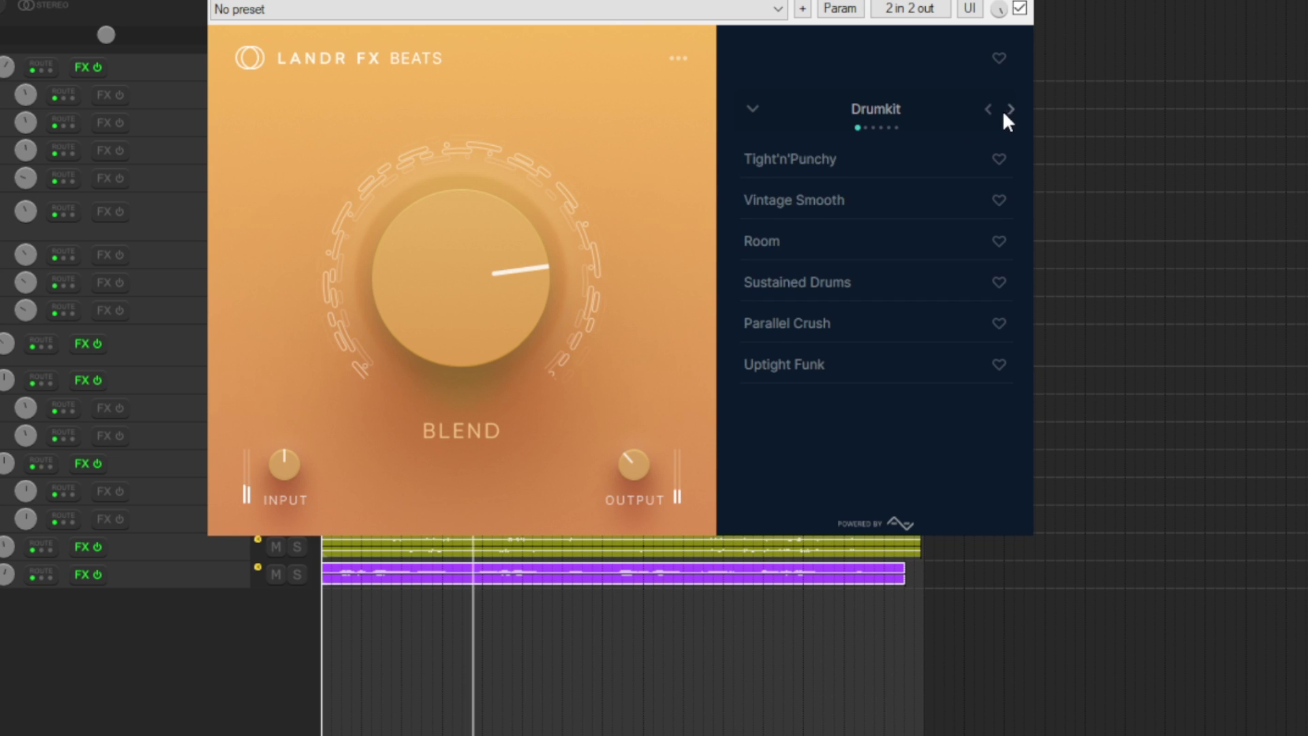
left_click(838, 163)
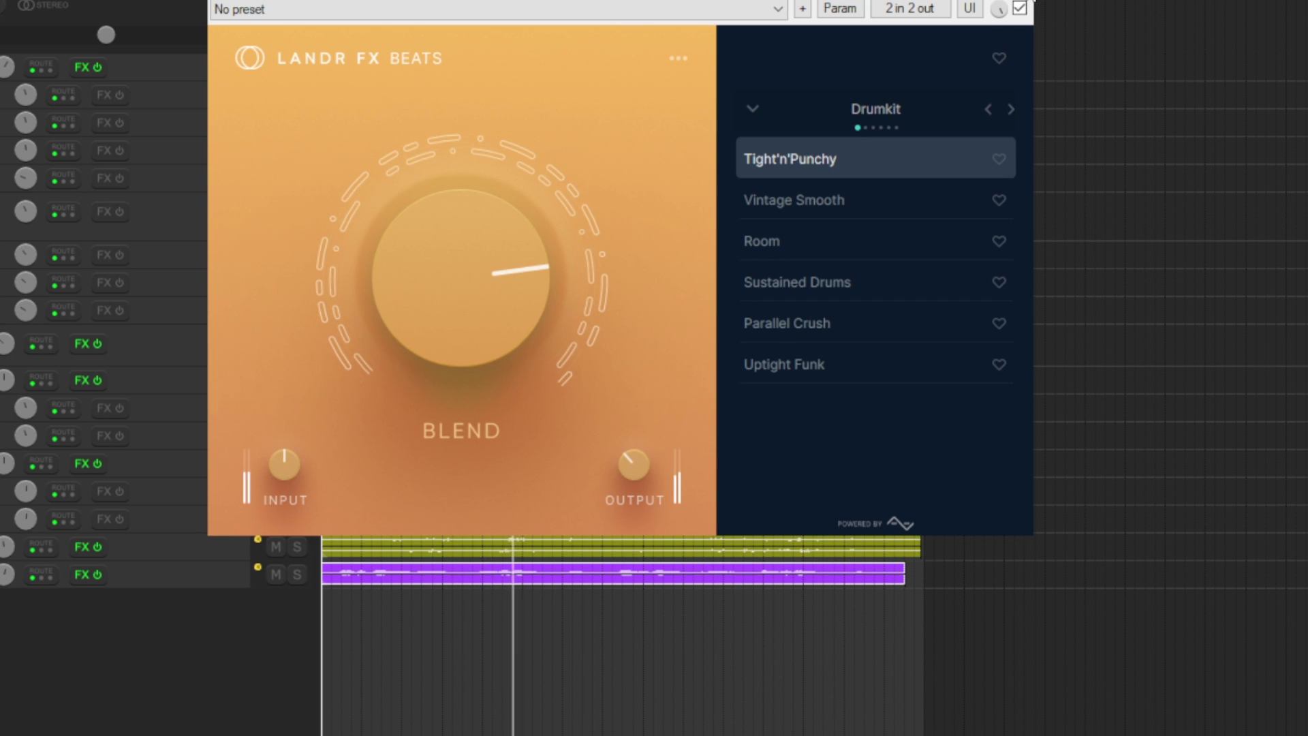
left_click(1019, 8)
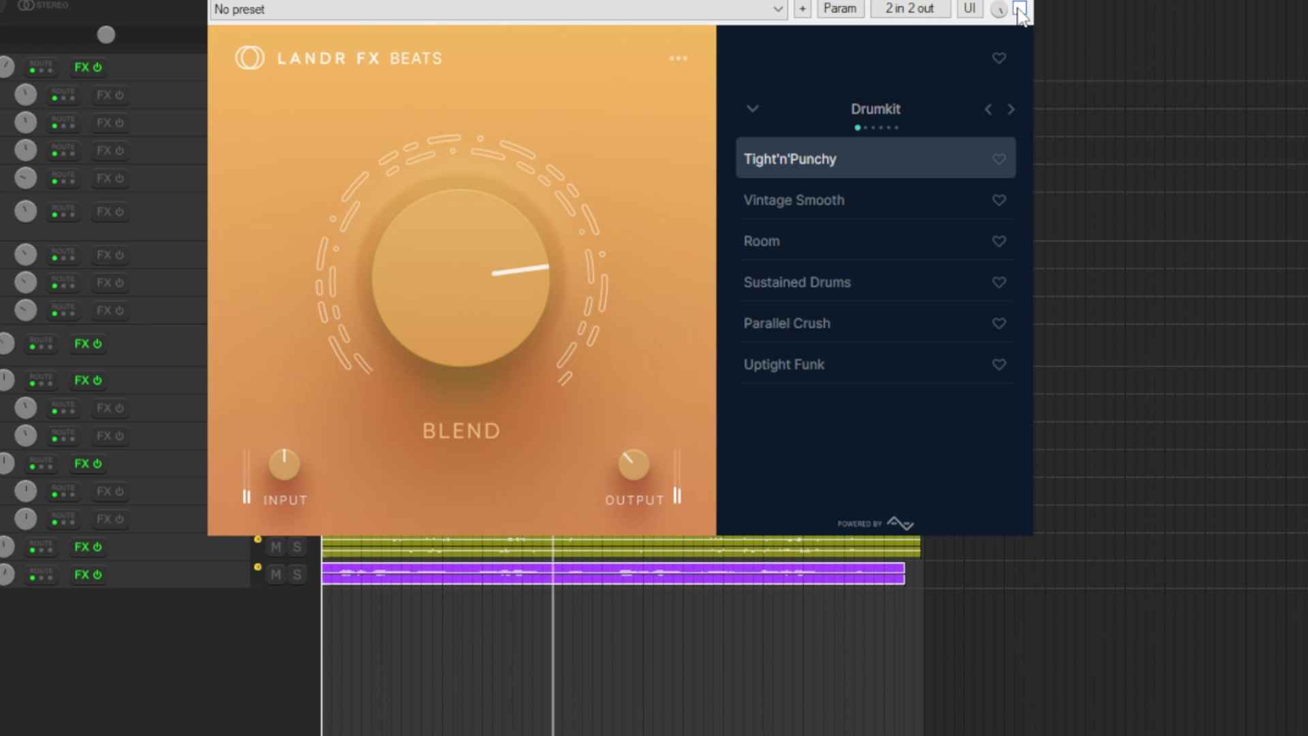
left_click(1019, 8)
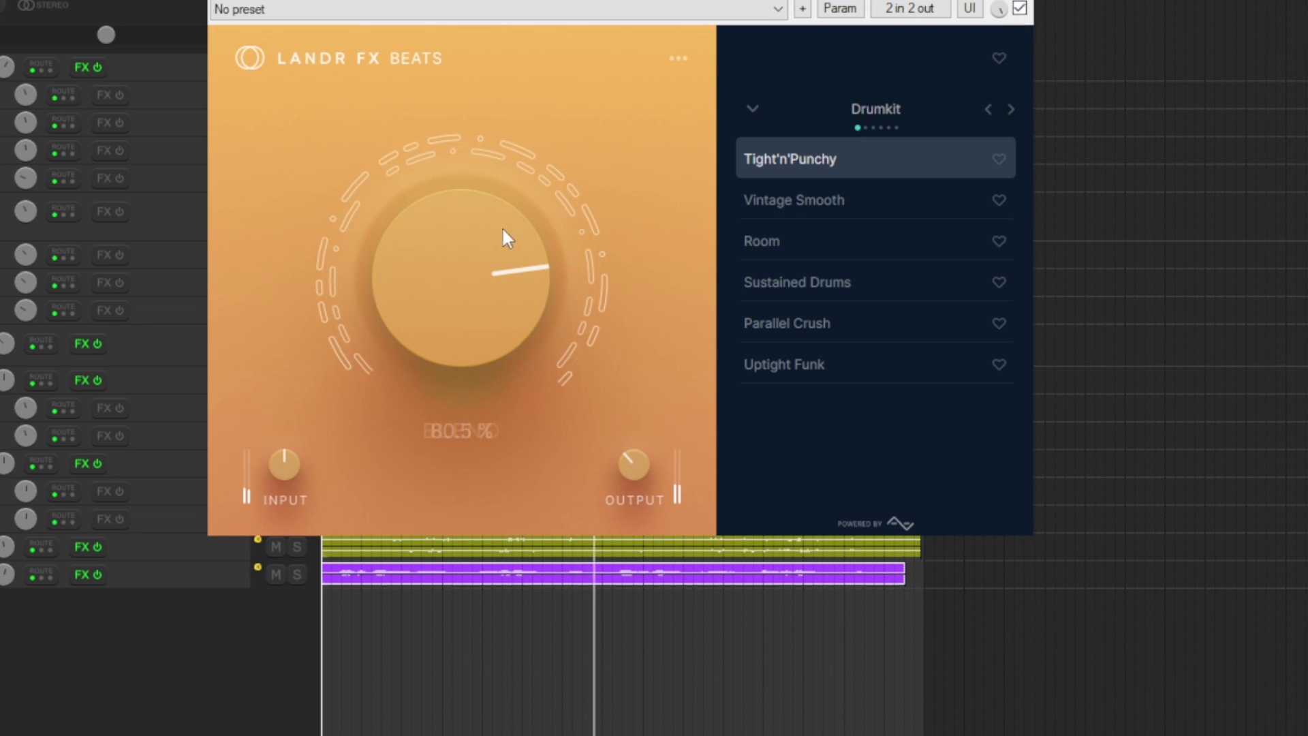
left_click_drag(499, 231, 485, 321)
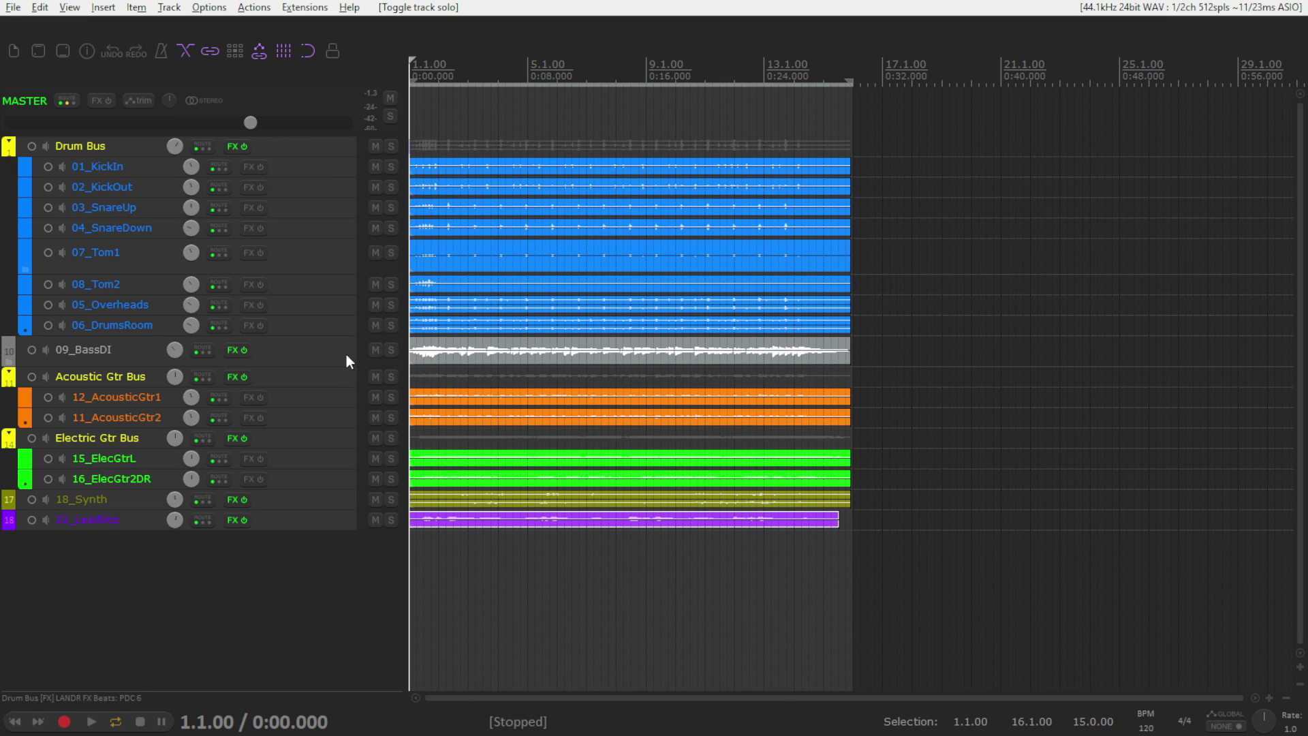
Open LANDR FX Bass on the 09_BassDI track, enable the plug-in, and look through its Mix Tools presets.
left_click(237, 349)
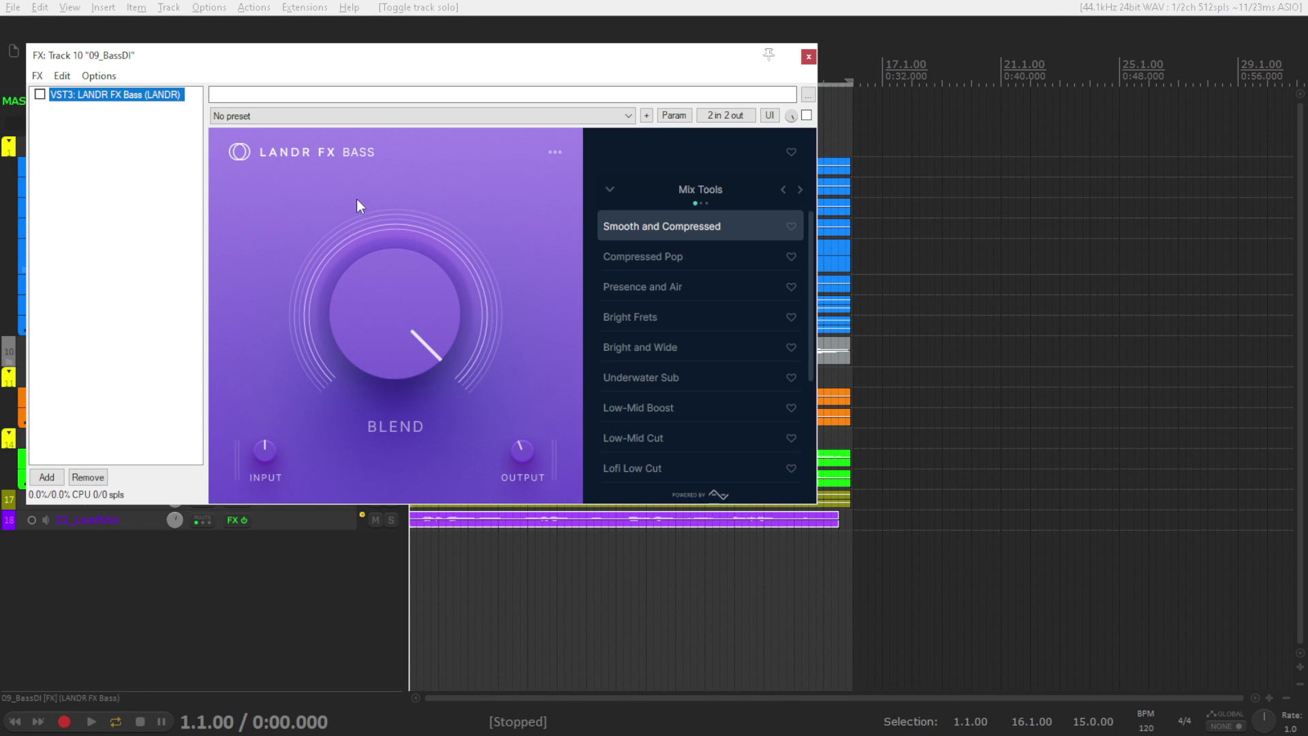
mouse_move(384, 291)
mouse_move(526, 452)
left_click(807, 115)
scroll(707, 339, "down", 1)
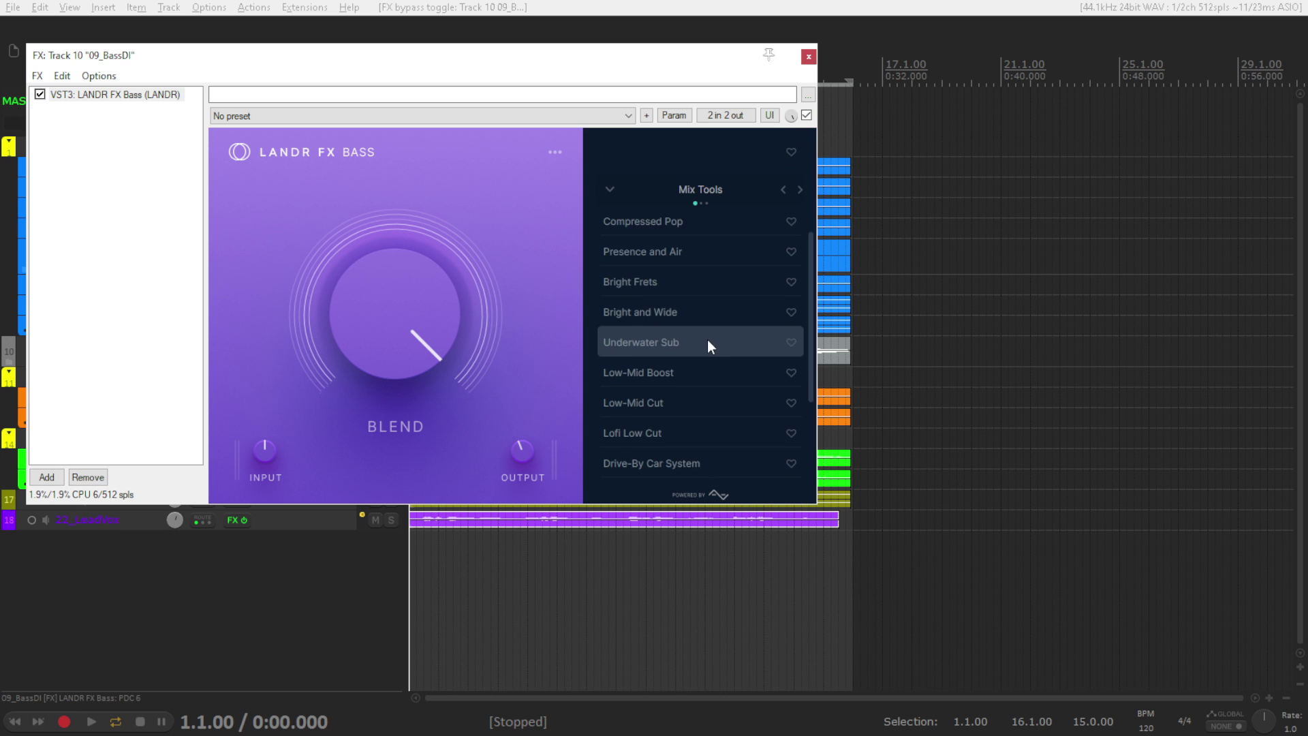
scroll(707, 340, "up", 1)
Compare Smooth and Compressed with the bypassed bass, and audition the Mix Tools presets Compressed Pop, Presence and Air, and Bright Frets.
left_click(678, 218)
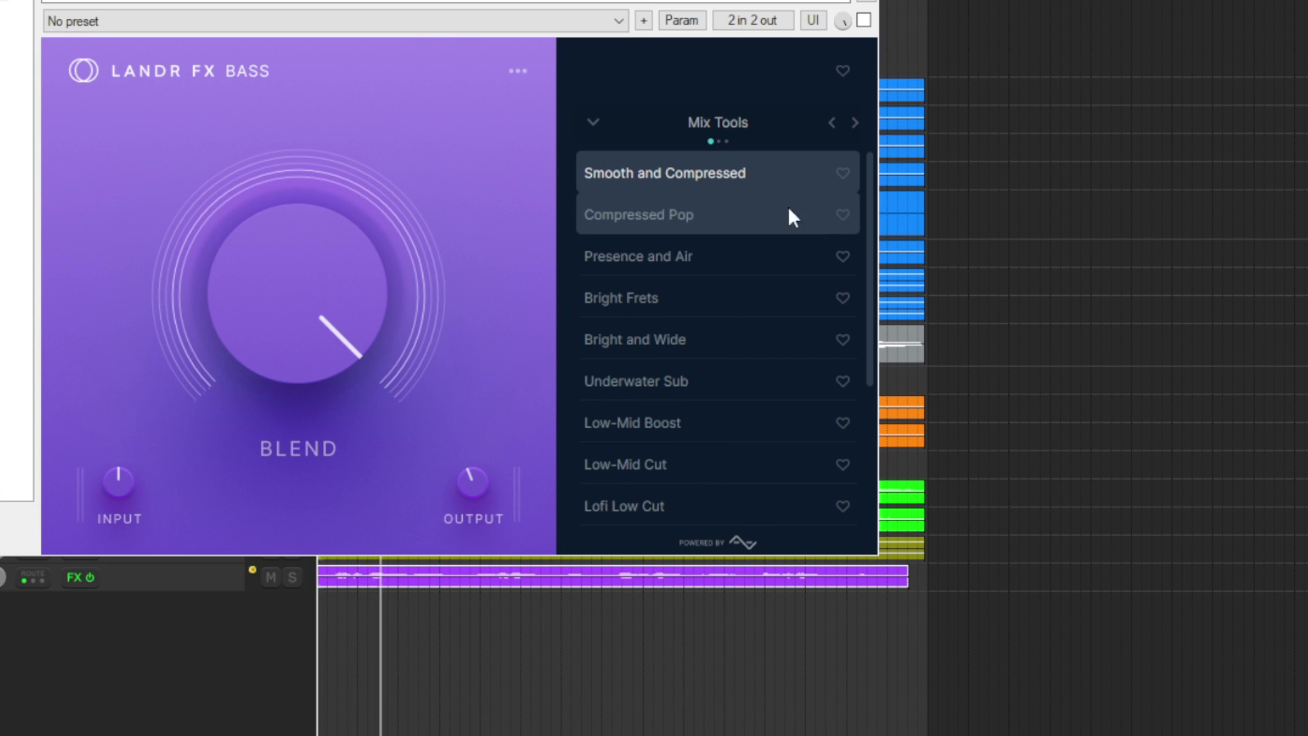
left_click(864, 21)
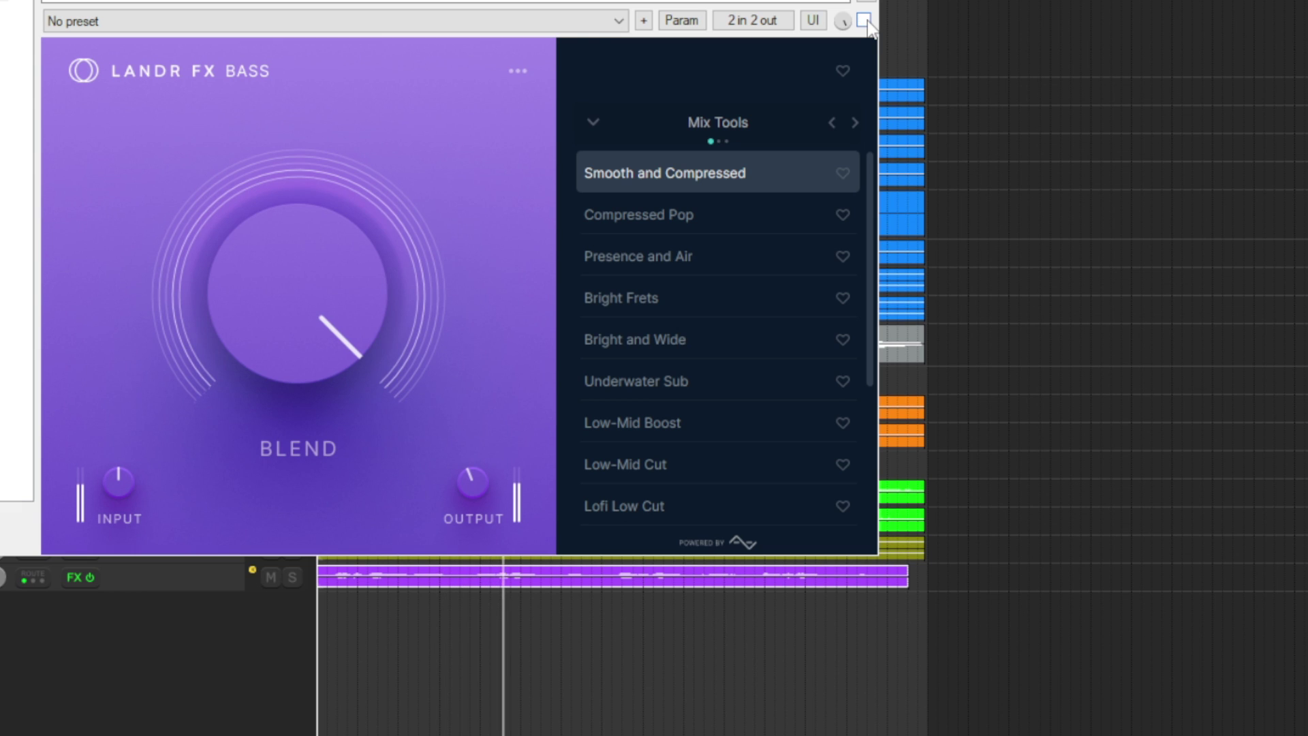
left_click(718, 214)
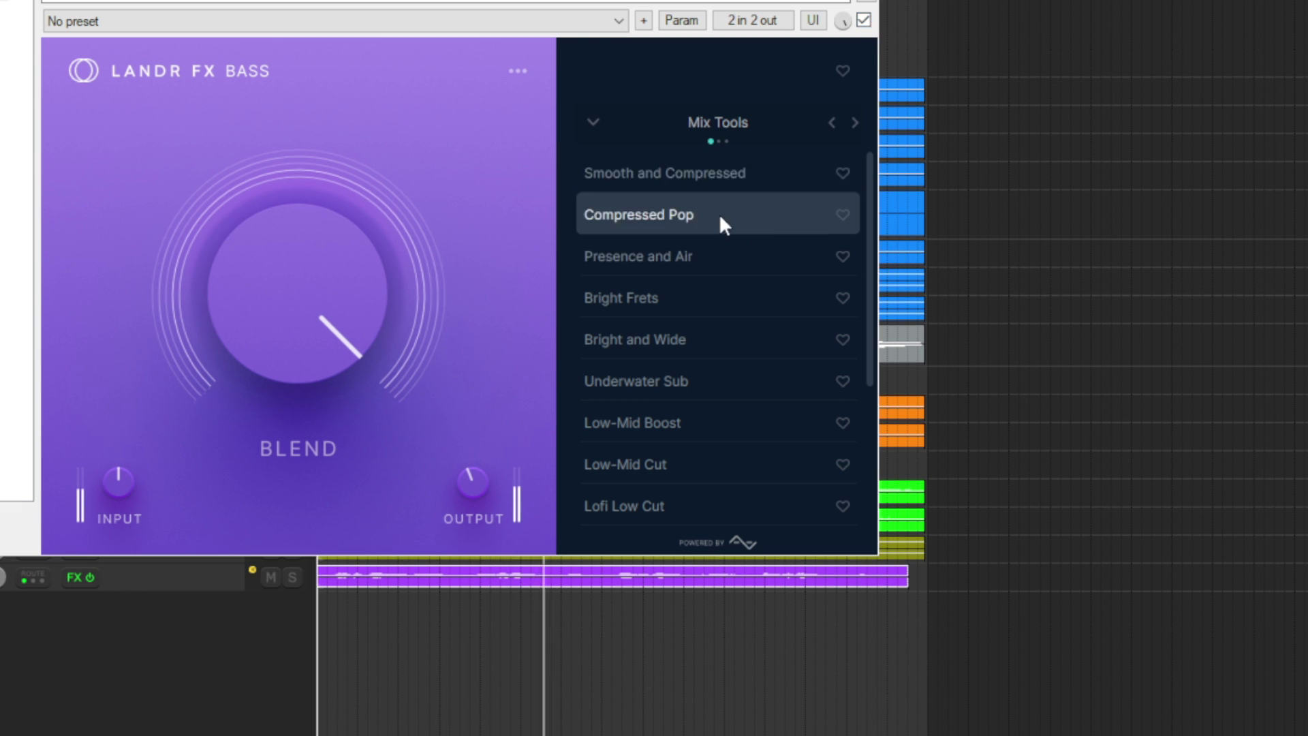
left_click(723, 258)
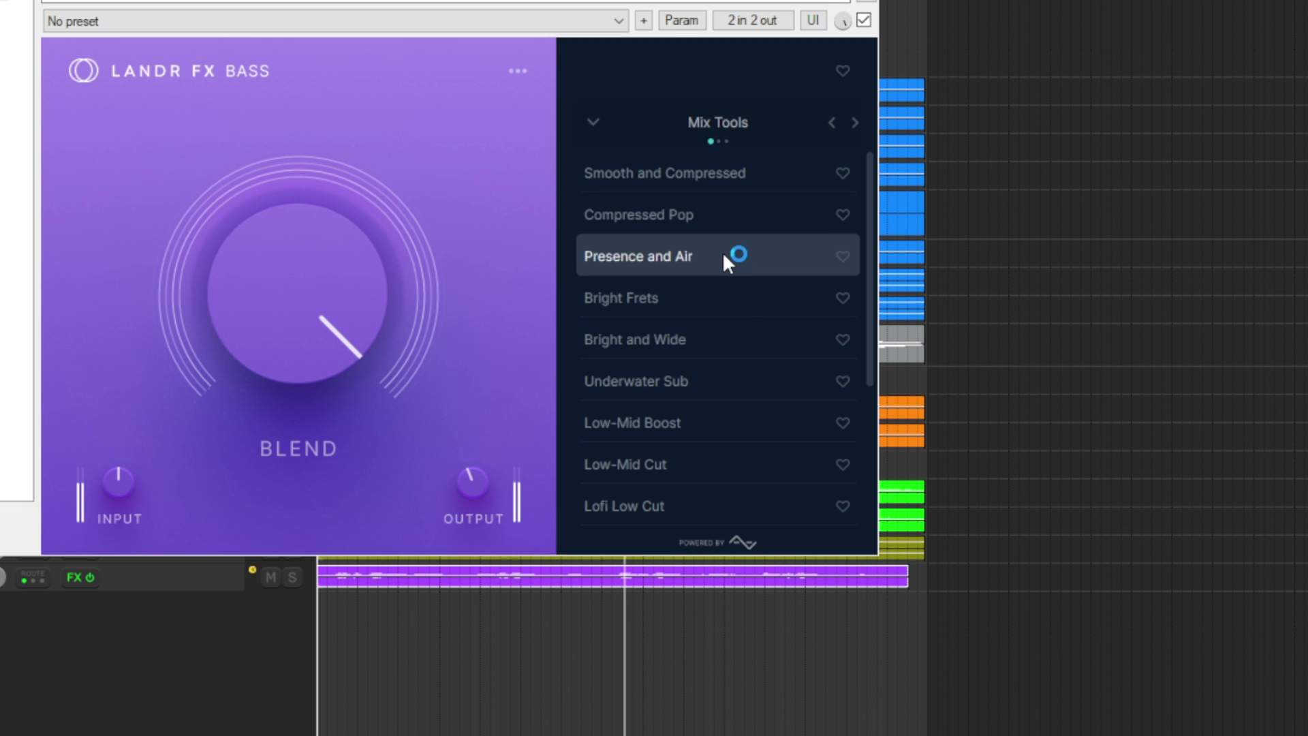
left_click(744, 302)
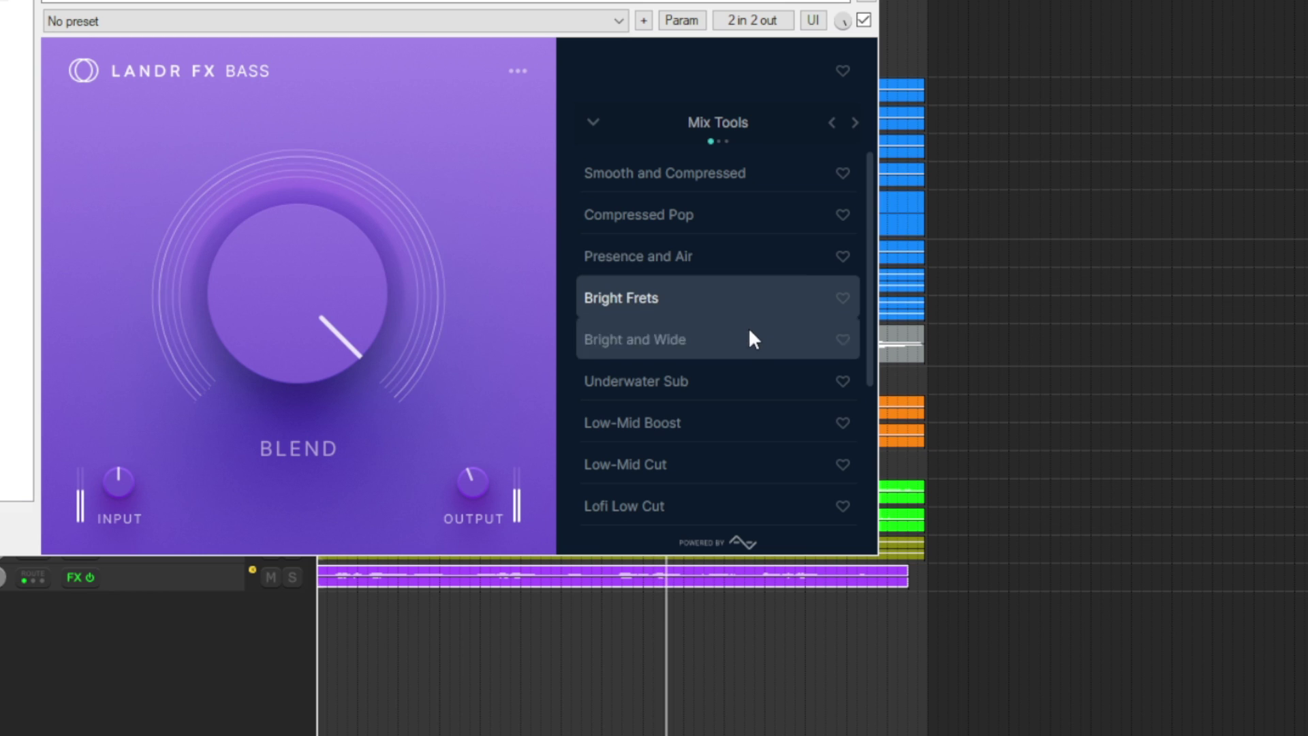
Audition the Mix Tools presets Underwater Sub, Low-Mid Cut, Lofi Low Cut, De-Electrify, More Sub and Bright Octaver on the bass.
left_click(748, 390)
scroll(757, 406, "down", 1)
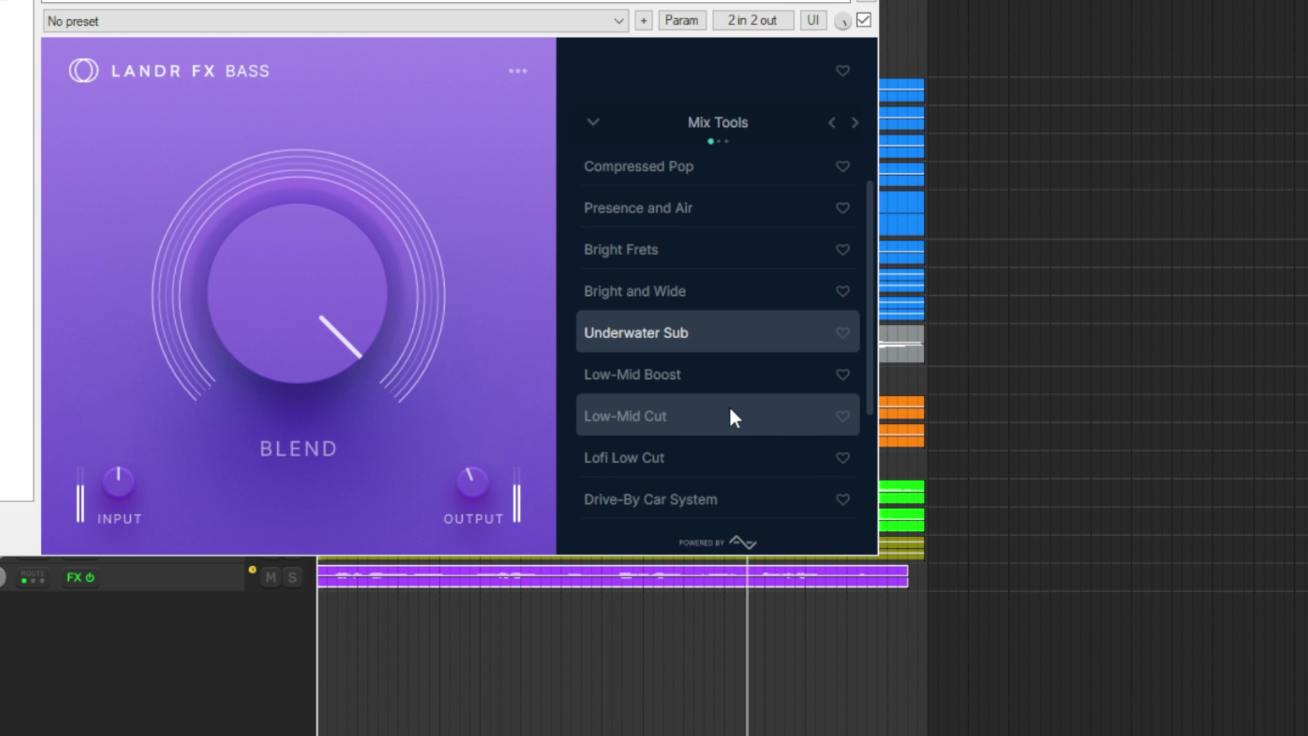
left_click(731, 411)
scroll(731, 410, "down", 1)
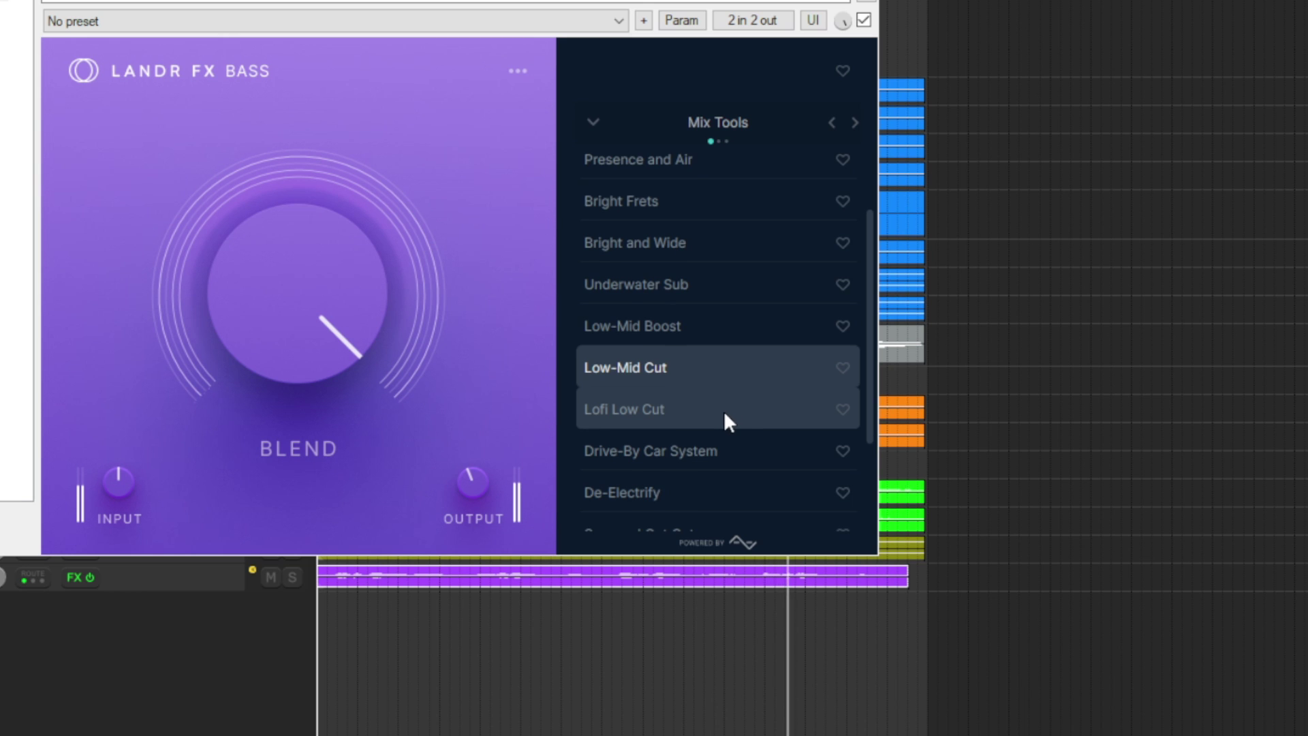
left_click(724, 410)
scroll(724, 410, "down", 1)
left_click(723, 430)
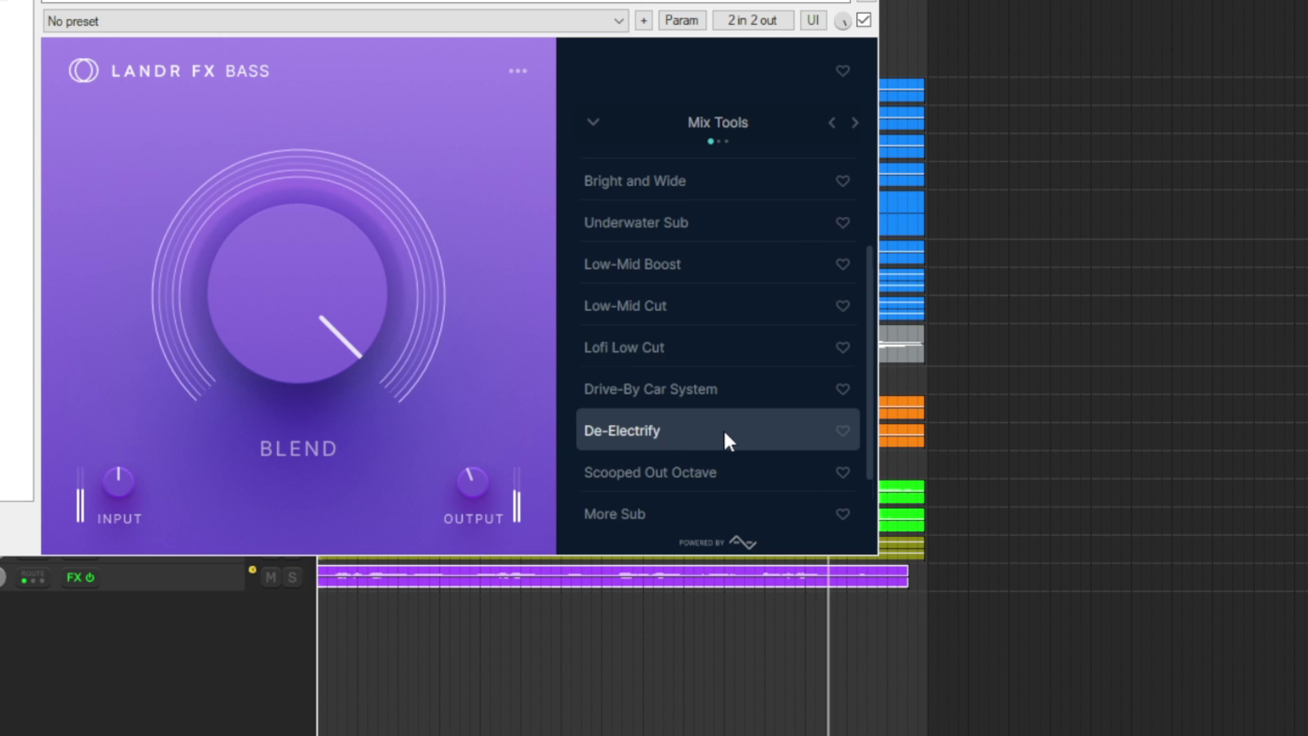
scroll(723, 433, "down", 1)
left_click(722, 450)
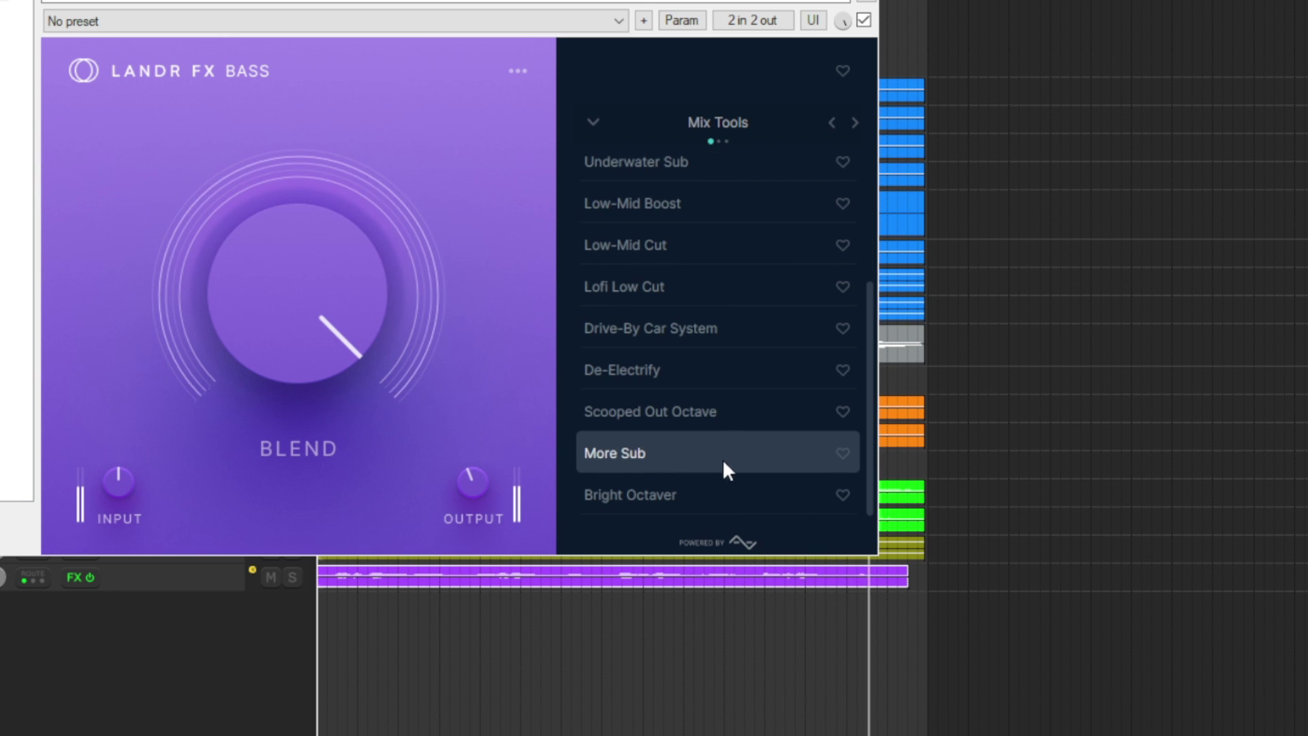
left_click(732, 485)
scroll(735, 477, "down", 1)
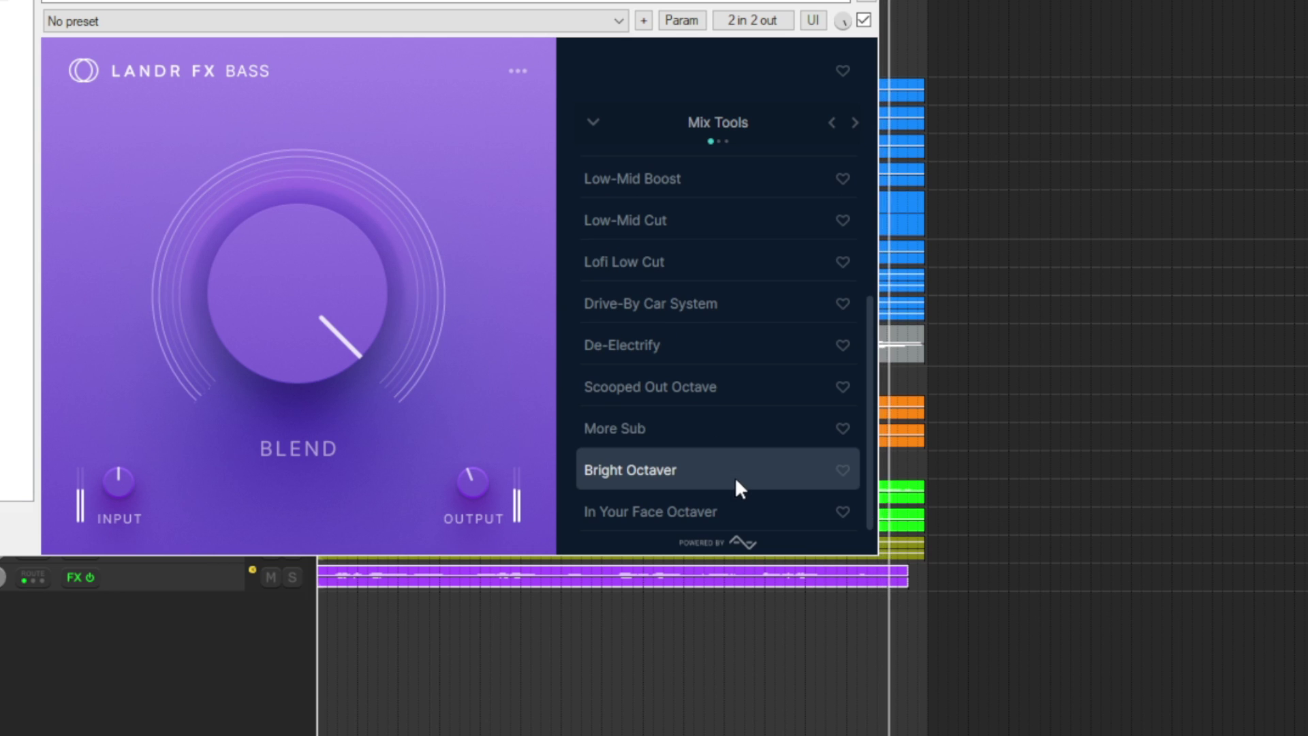
Audition the Amp FX presets Scooped Out Electric, In A Box, Live Room and Bar Amp on the bass track.
left_click(856, 122)
left_click(811, 183)
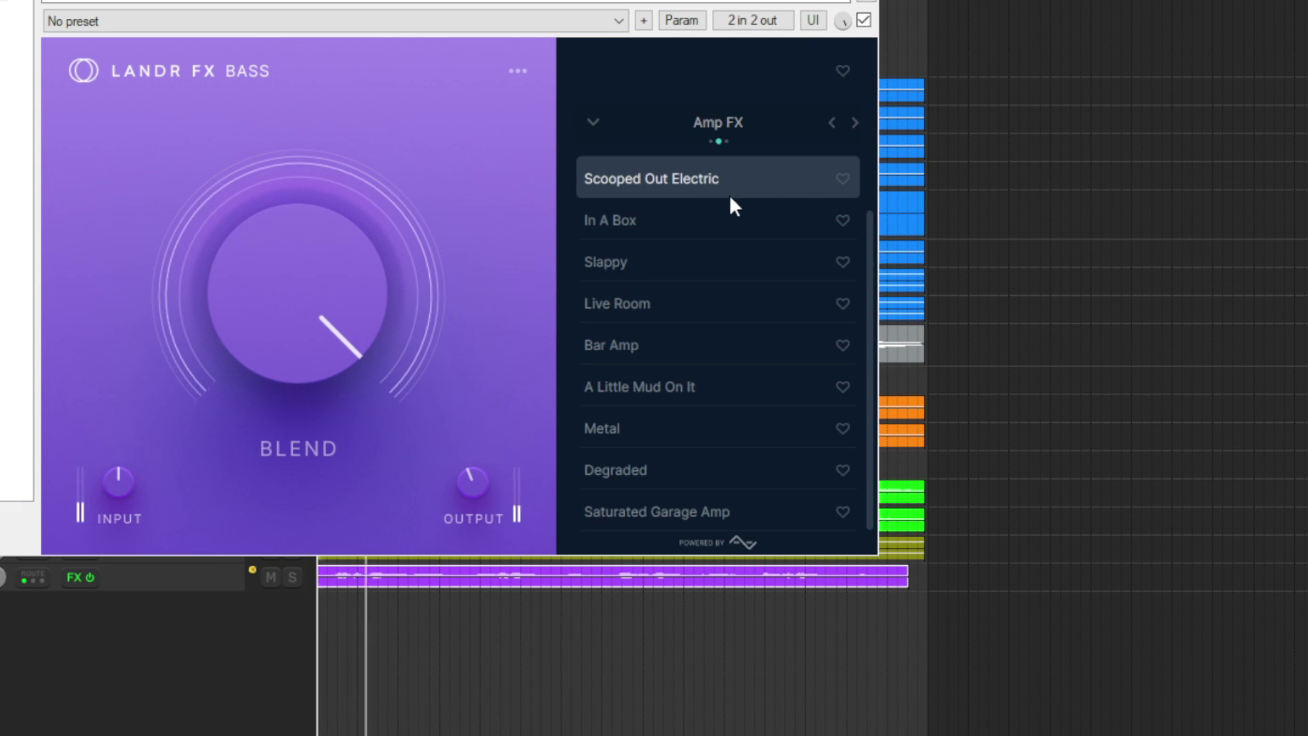
left_click(725, 221)
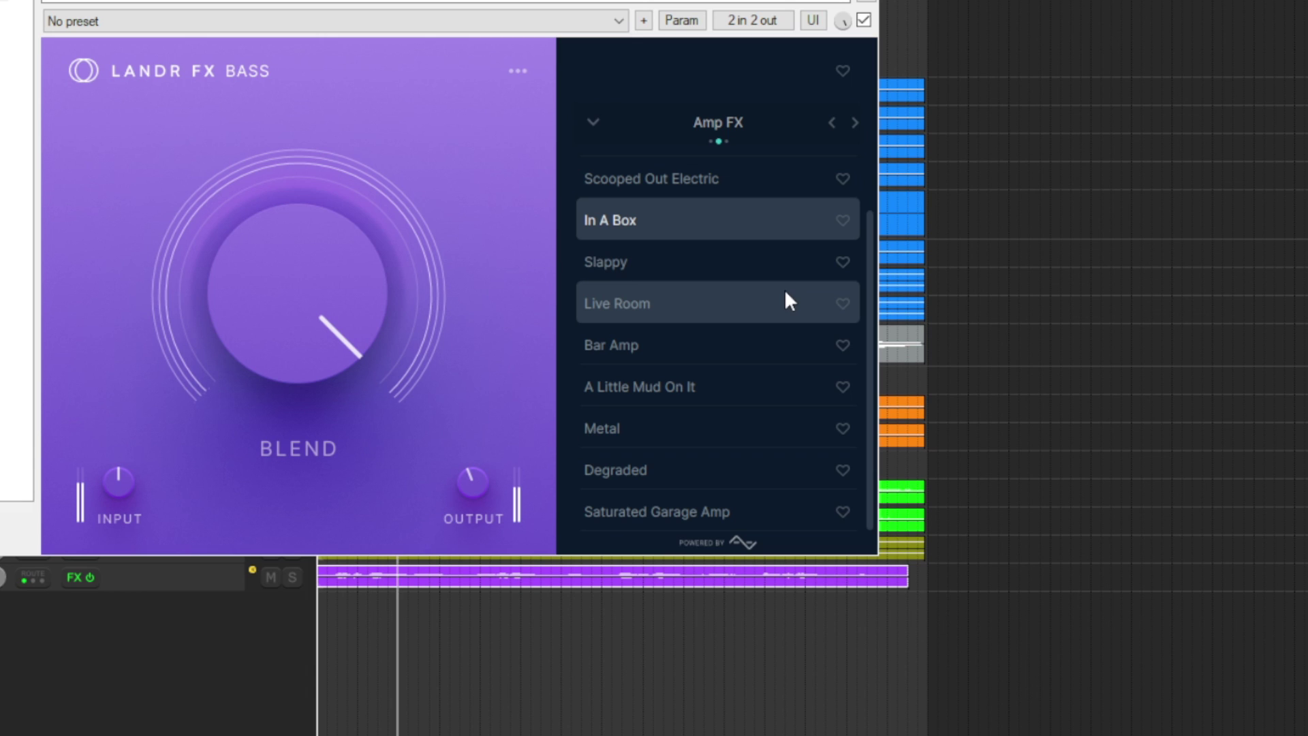
left_click(745, 301)
left_click(728, 339)
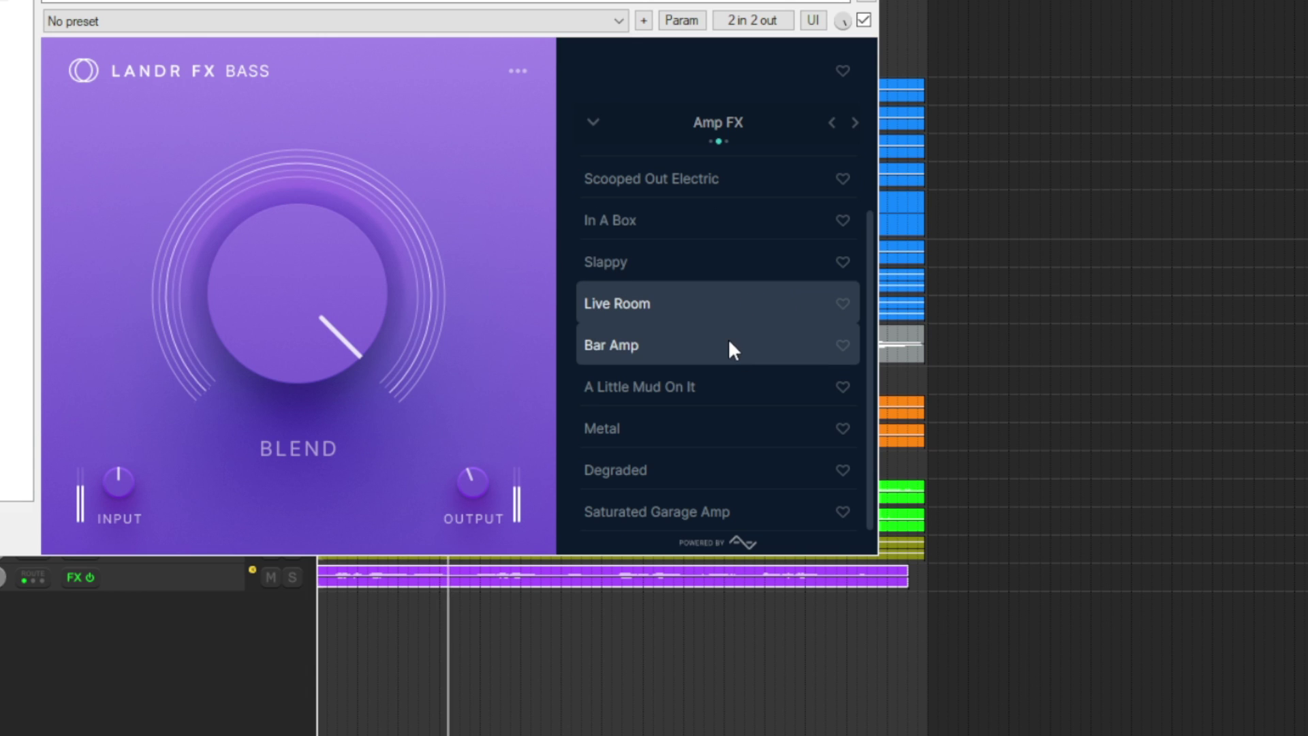
Audition the Amp FX presets Metal, Degraded and Saturated Garage Amp on the bass track.
left_click(727, 429)
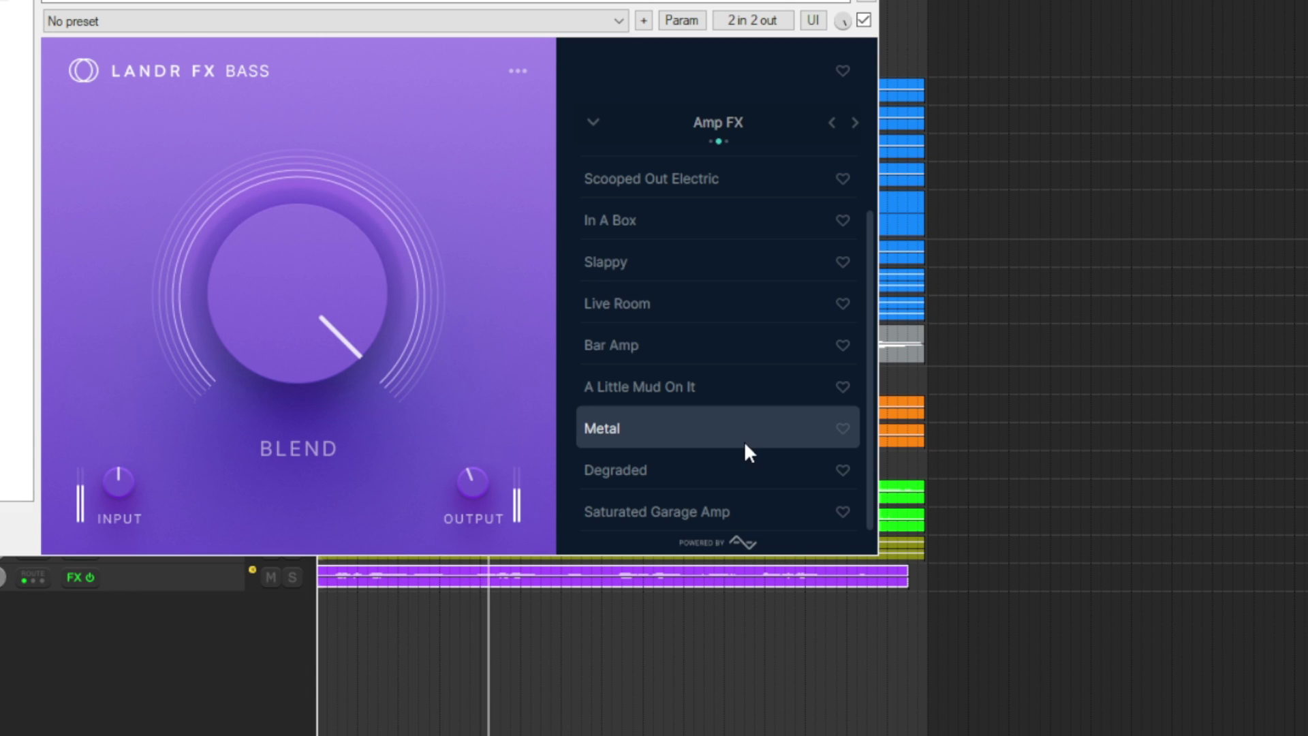
left_click(742, 470)
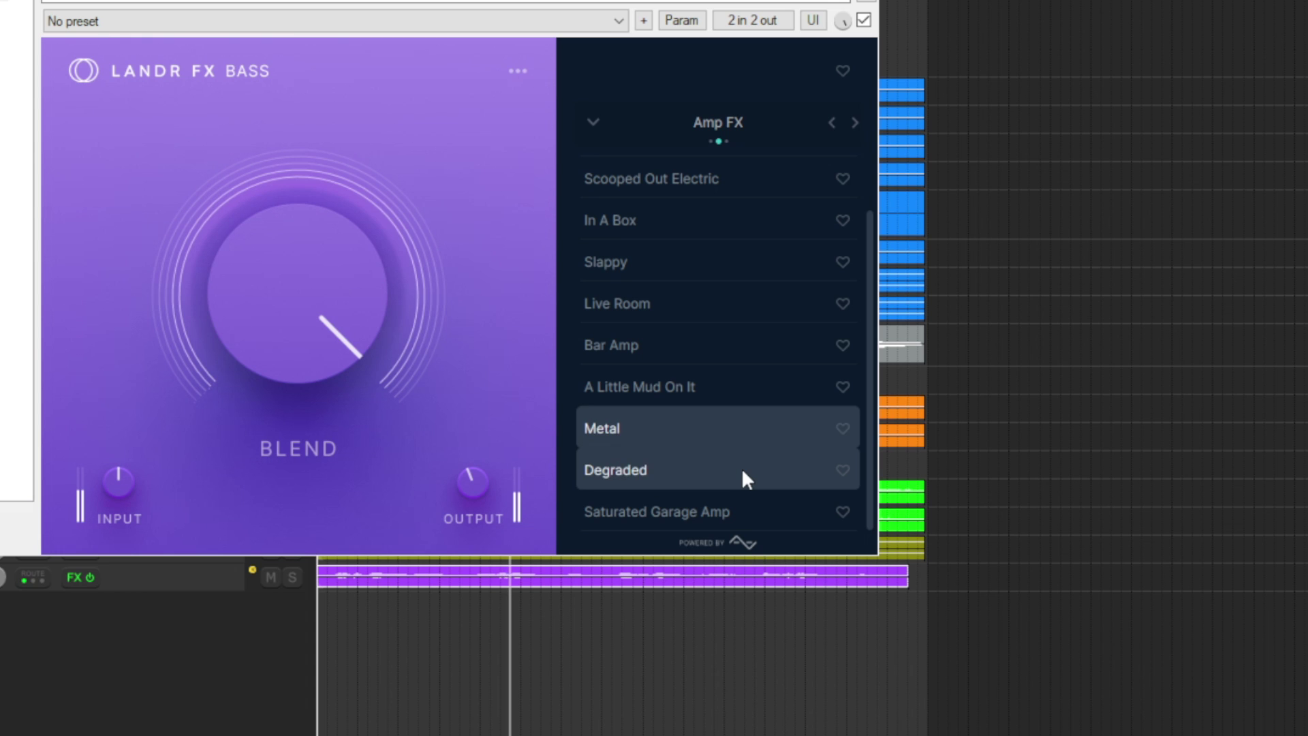
left_click(760, 511)
Audition the Modulation FX presets Quarter Phaser, Eighth Phaser, Sixteenth Phaser and Thick Chorus on the bass.
left_click(855, 123)
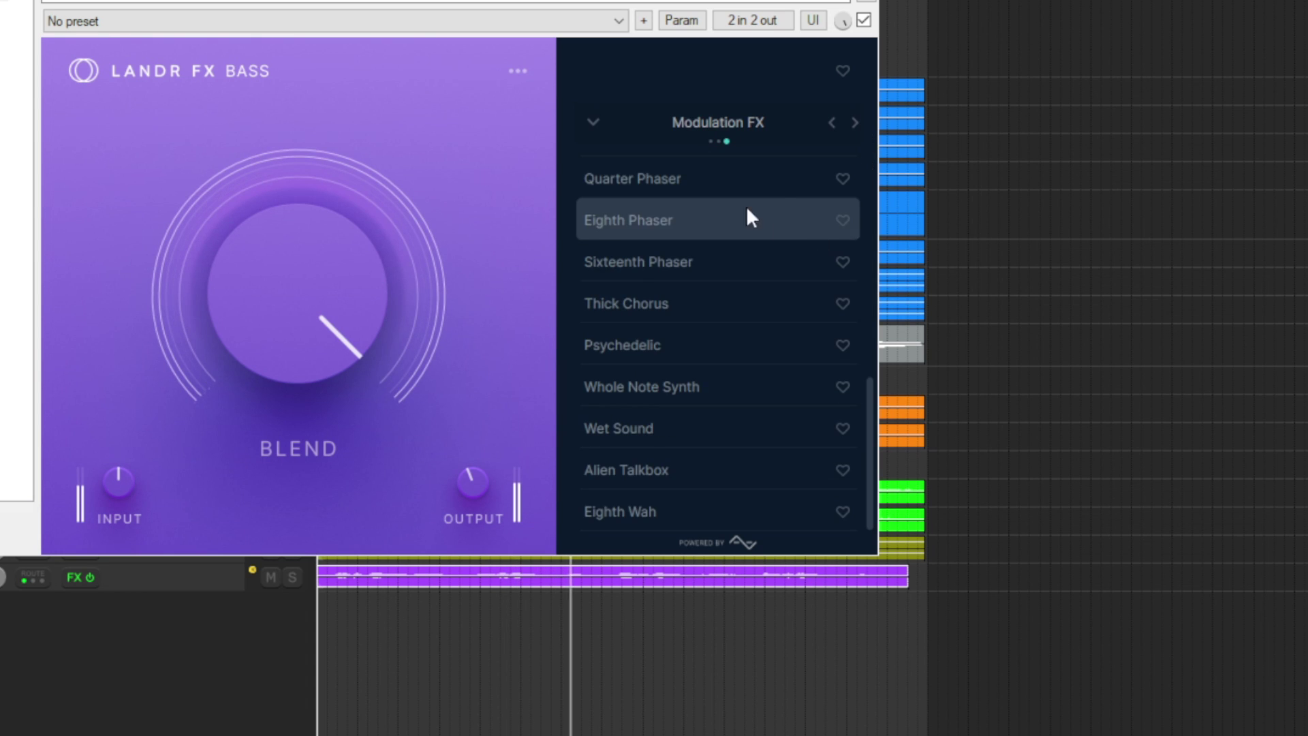
left_click(714, 180)
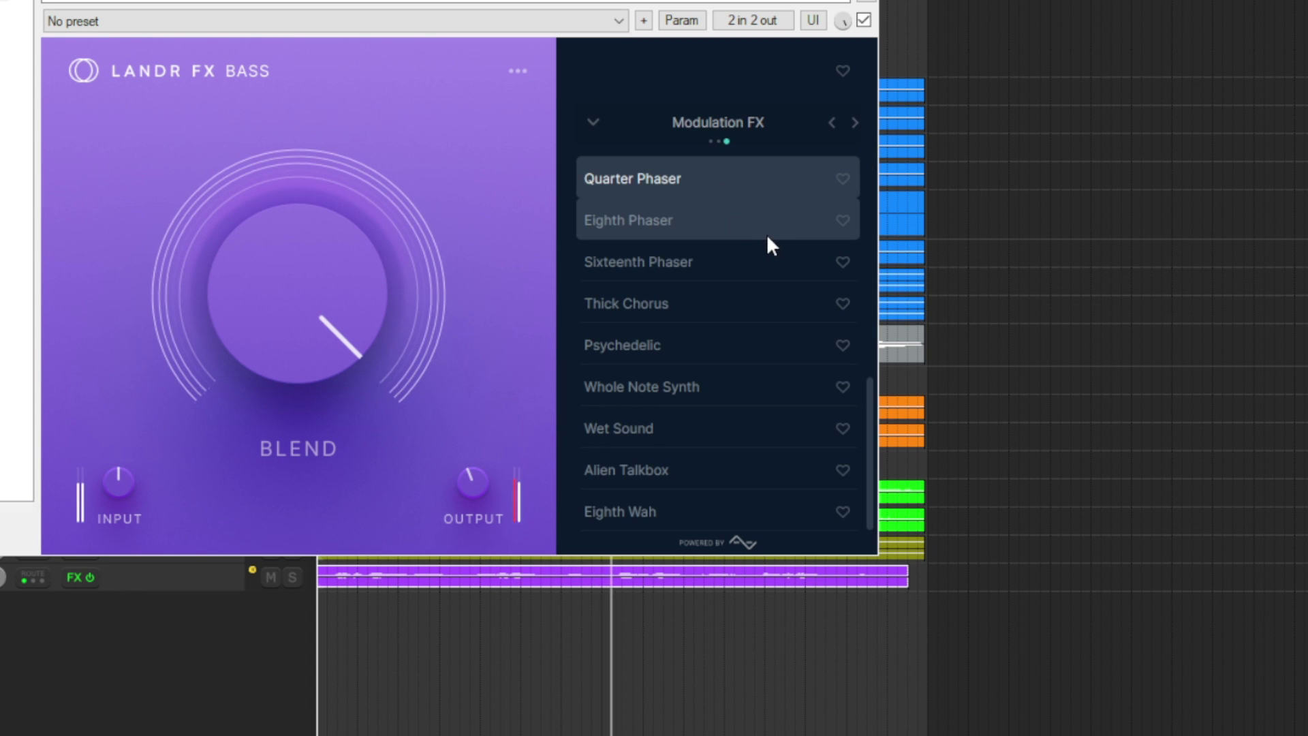
left_click(720, 219)
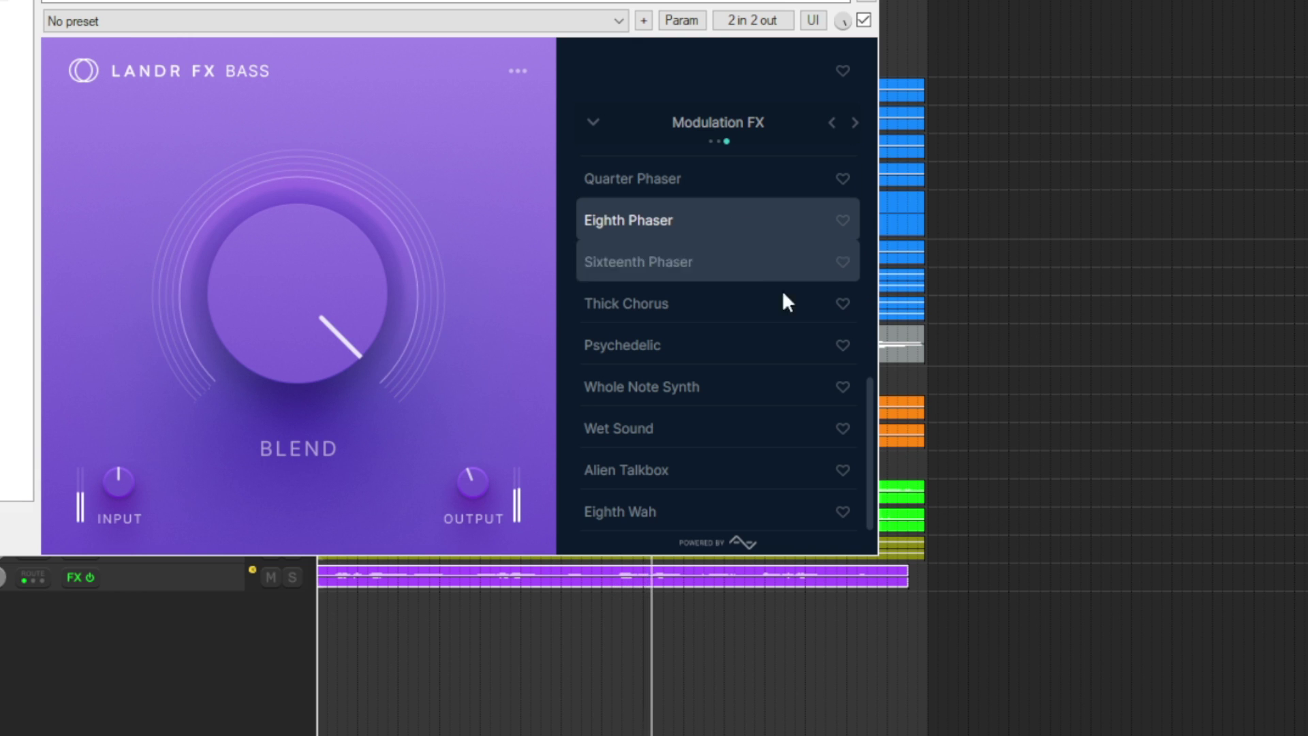
left_click(734, 272)
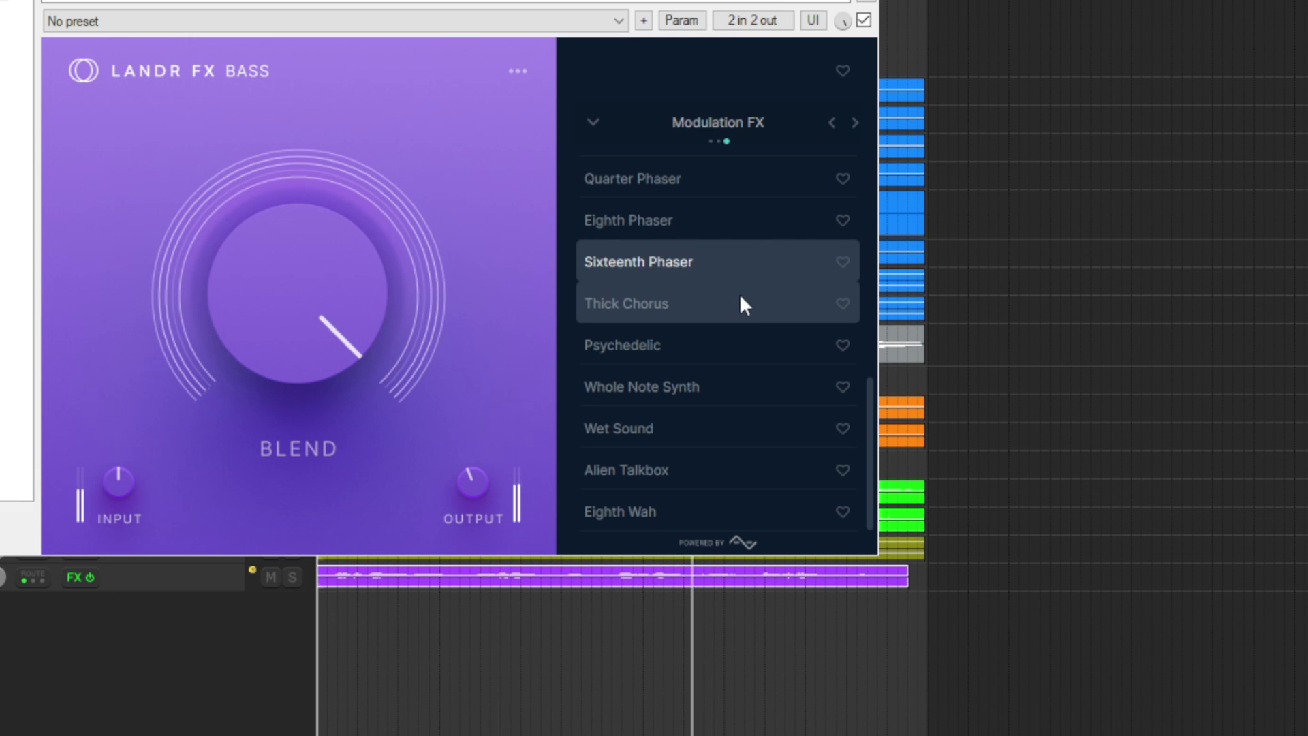
left_click(738, 303)
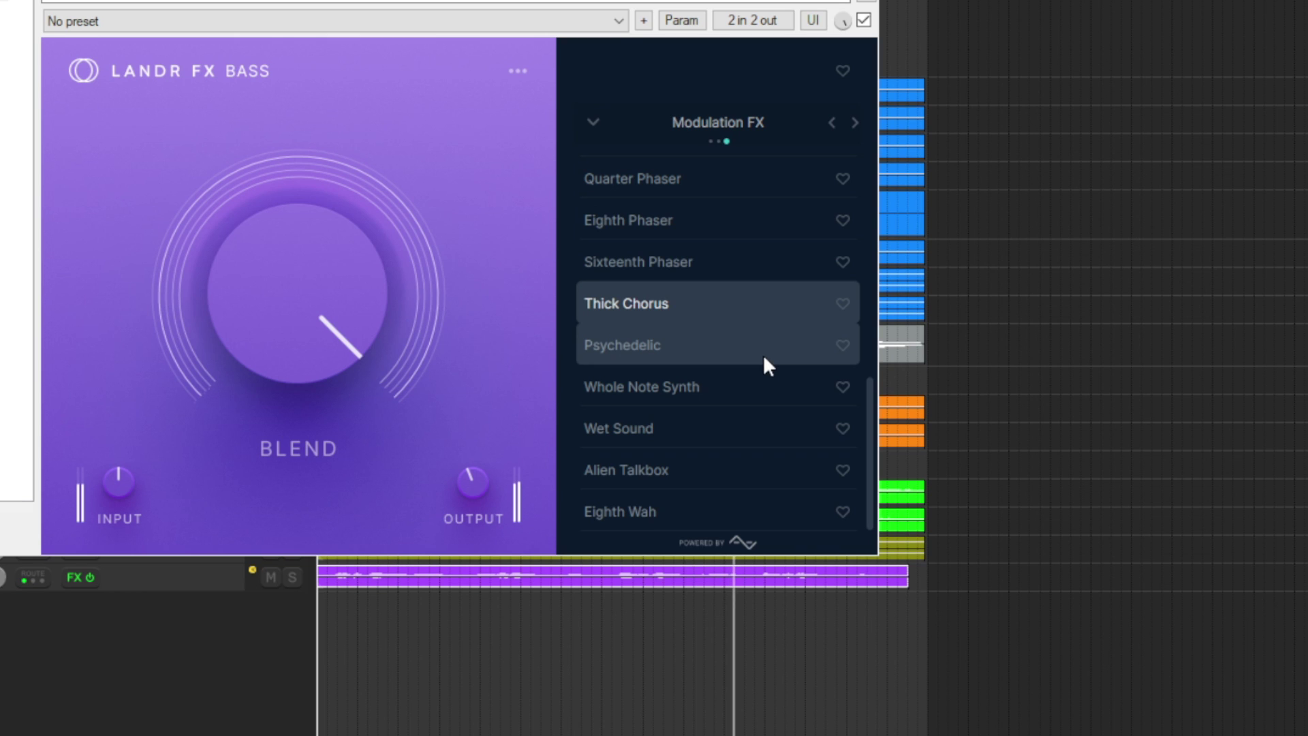
Audition the Modulation FX presets Psychedelic, Whole Note Synth, Wet Sound, Alien Talkbox and Eighth Wah on the bass.
left_click(724, 349)
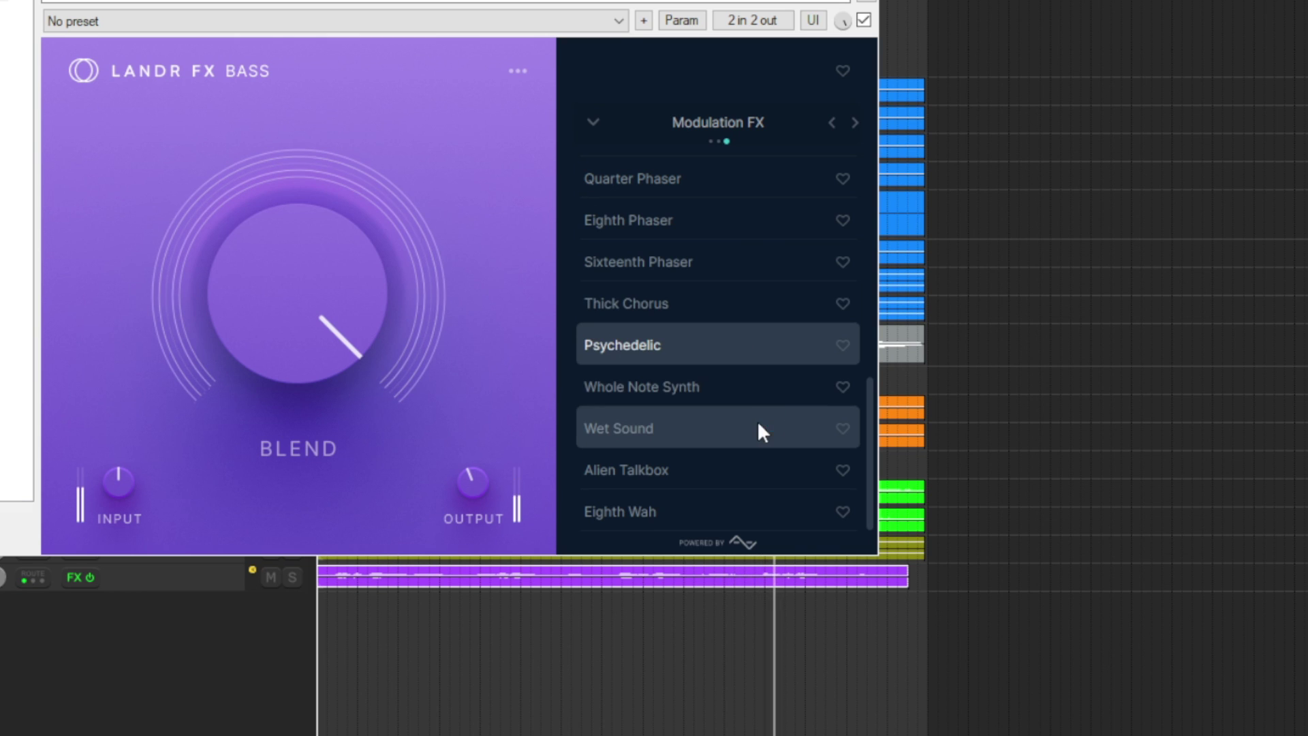
left_click(742, 386)
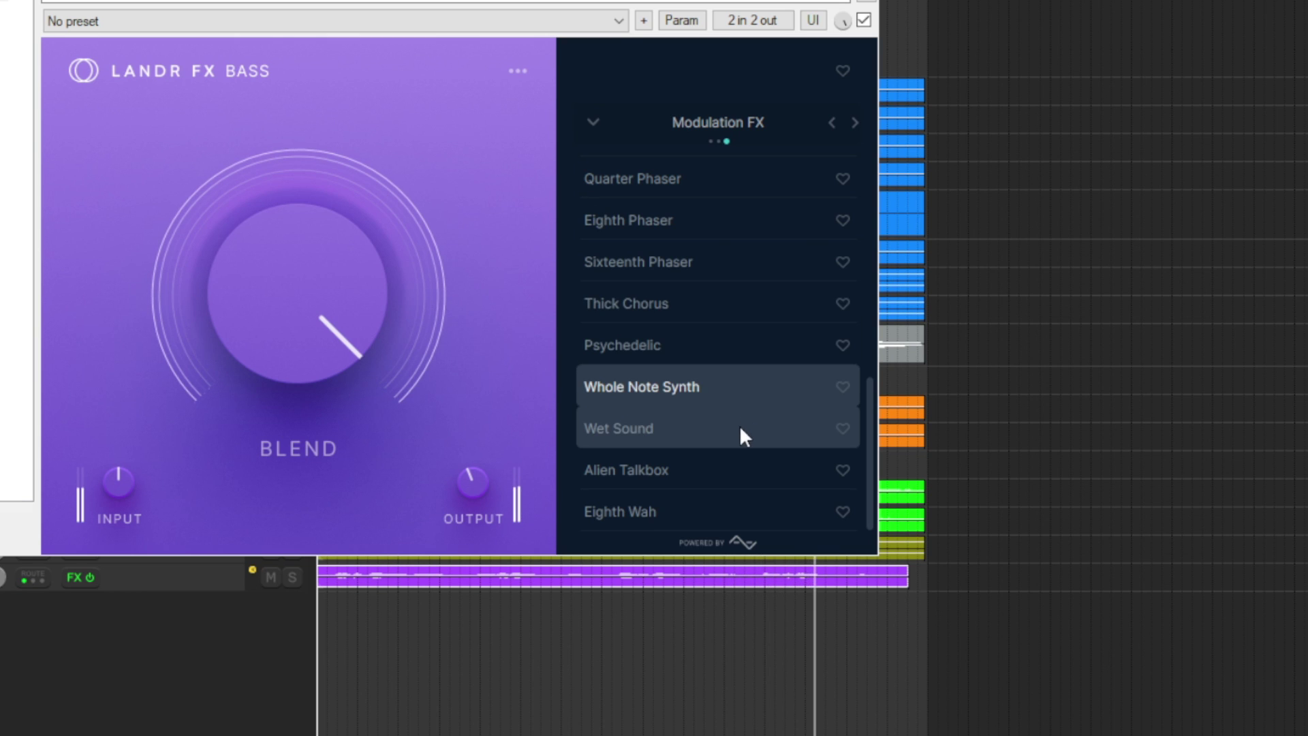
left_click(739, 427)
left_click(748, 478)
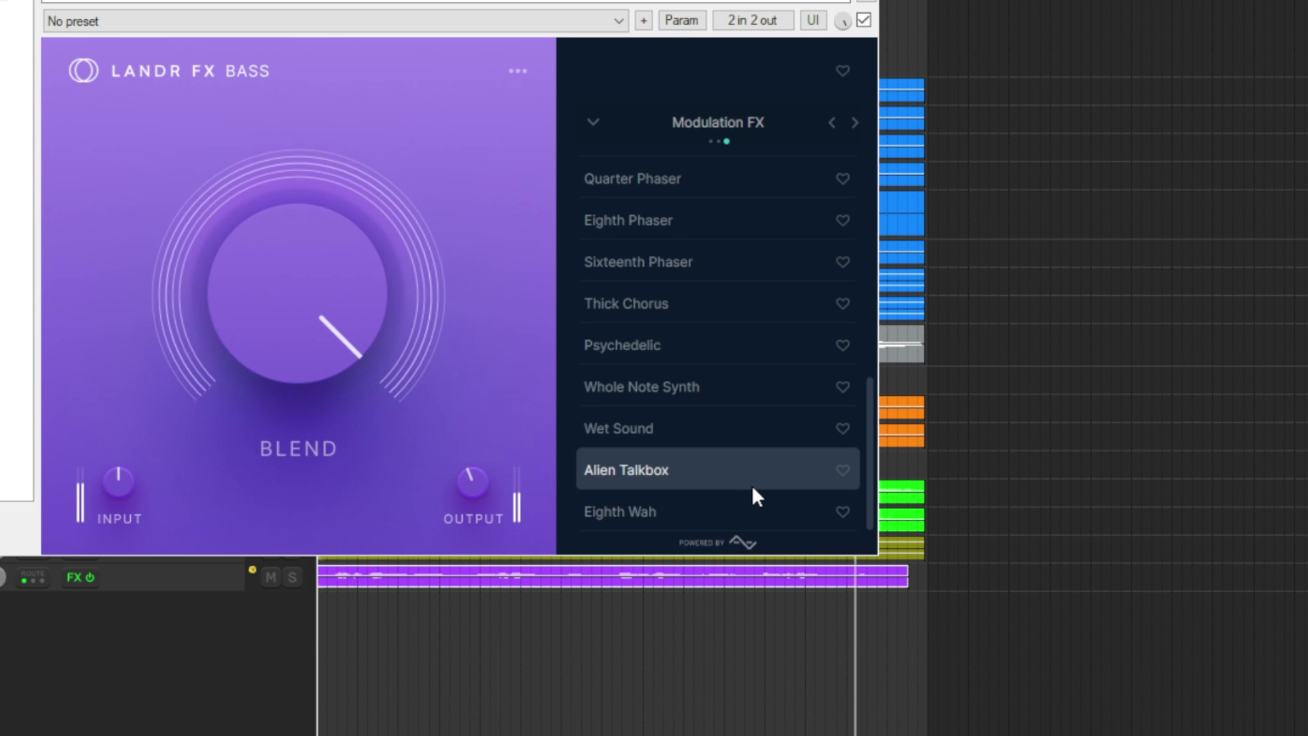
left_click(750, 509)
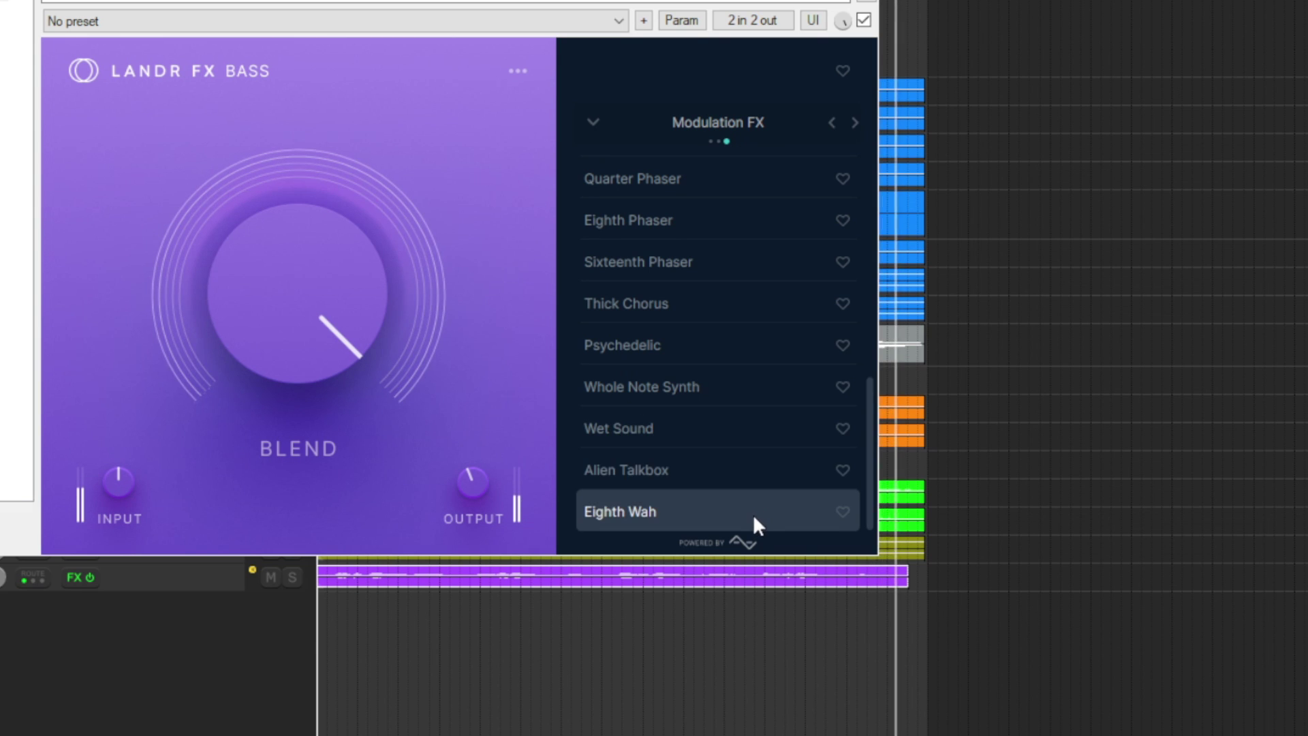
Return the bass to the Mix Tools preset Smooth and Compressed and compare it with the bypassed sound.
left_click(702, 173)
left_click(721, 194)
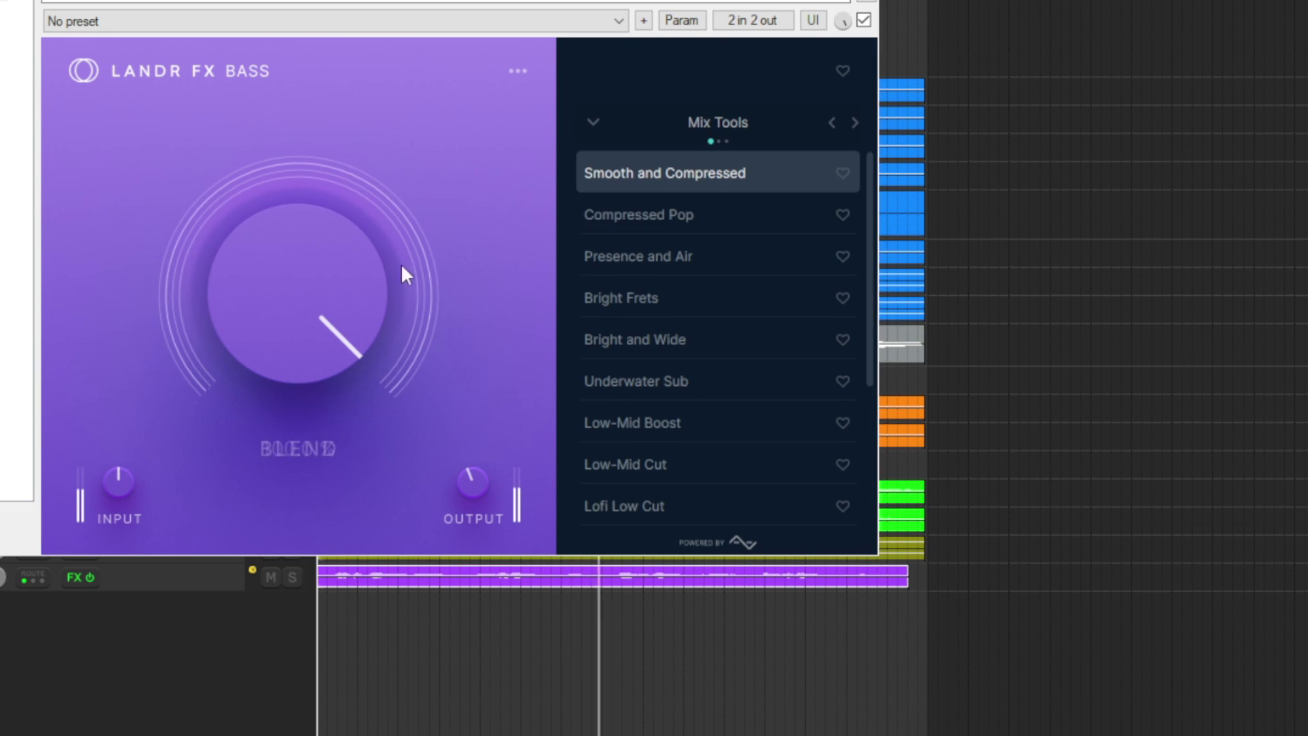
left_click(863, 21)
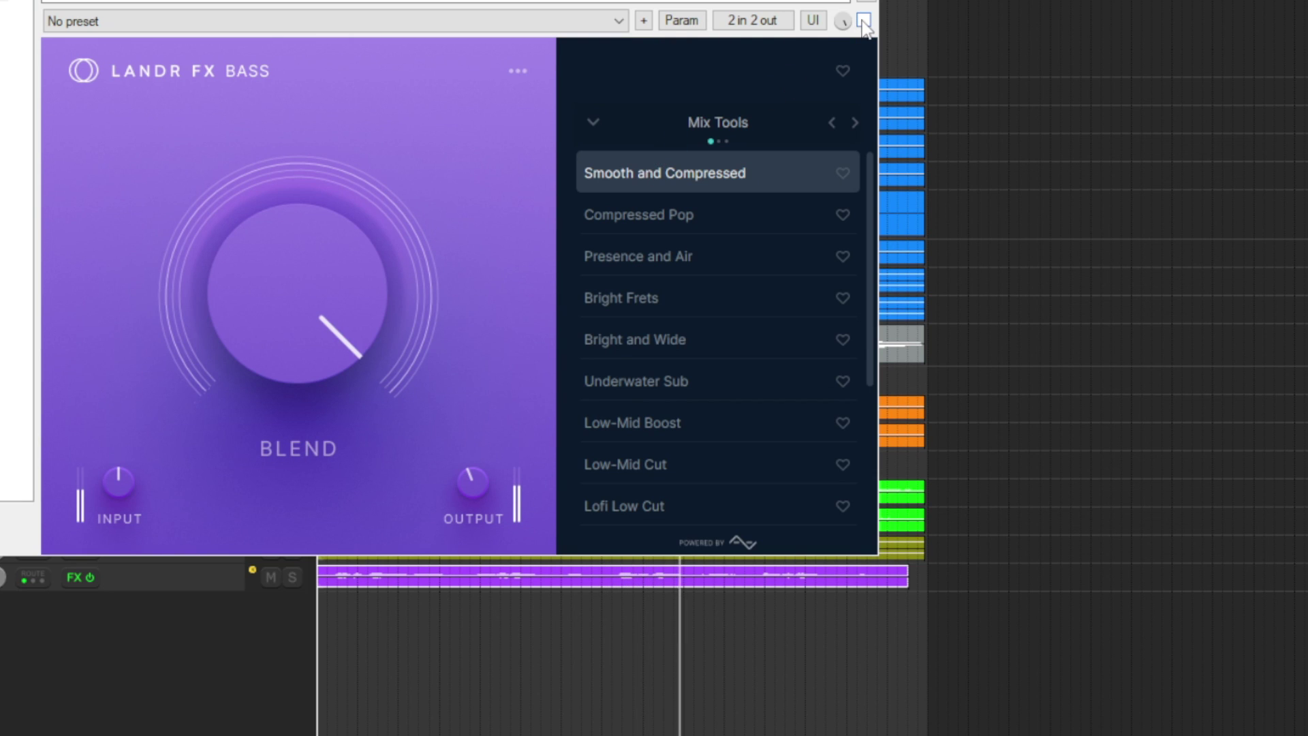
left_click(863, 21)
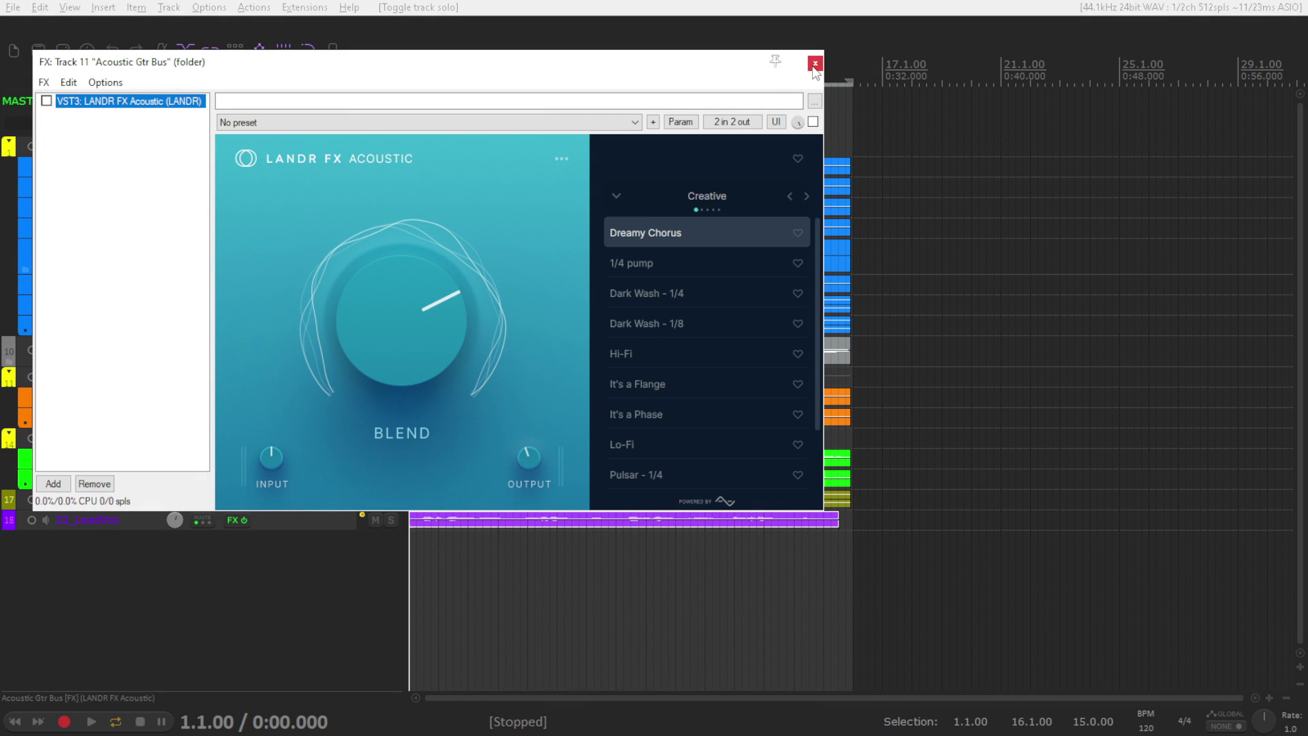
Reopen LANDR FX Acoustic on the Acoustic Gtr Bus and look through its Creative presets.
left_click(814, 64)
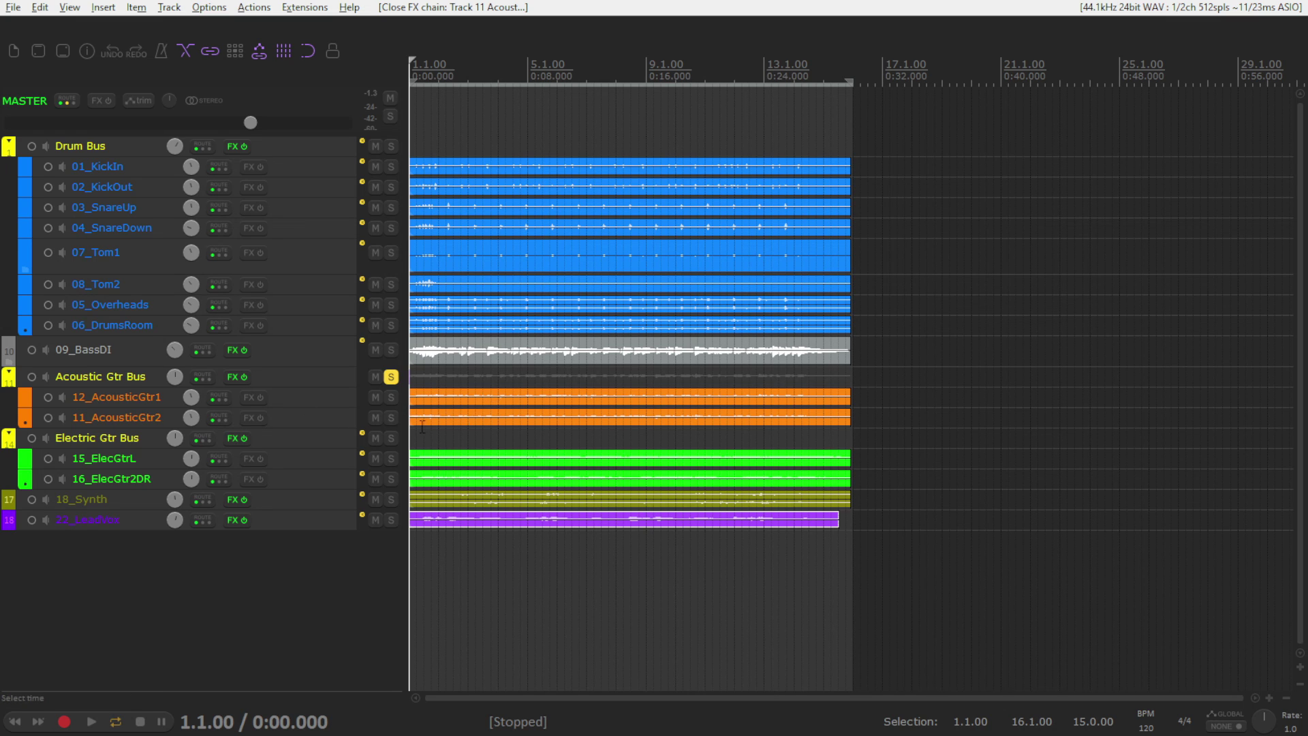
key("shift+f")
mouse_move(381, 302)
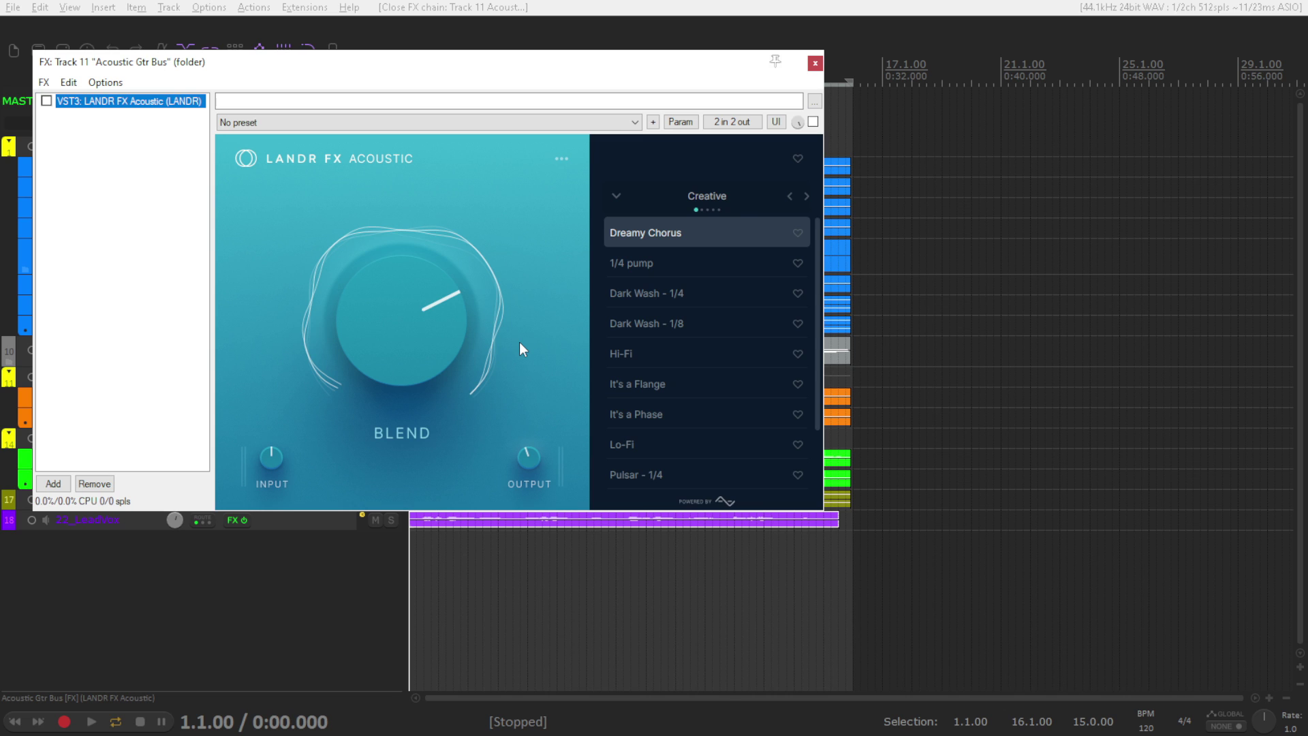
scroll(734, 359, "down", 1)
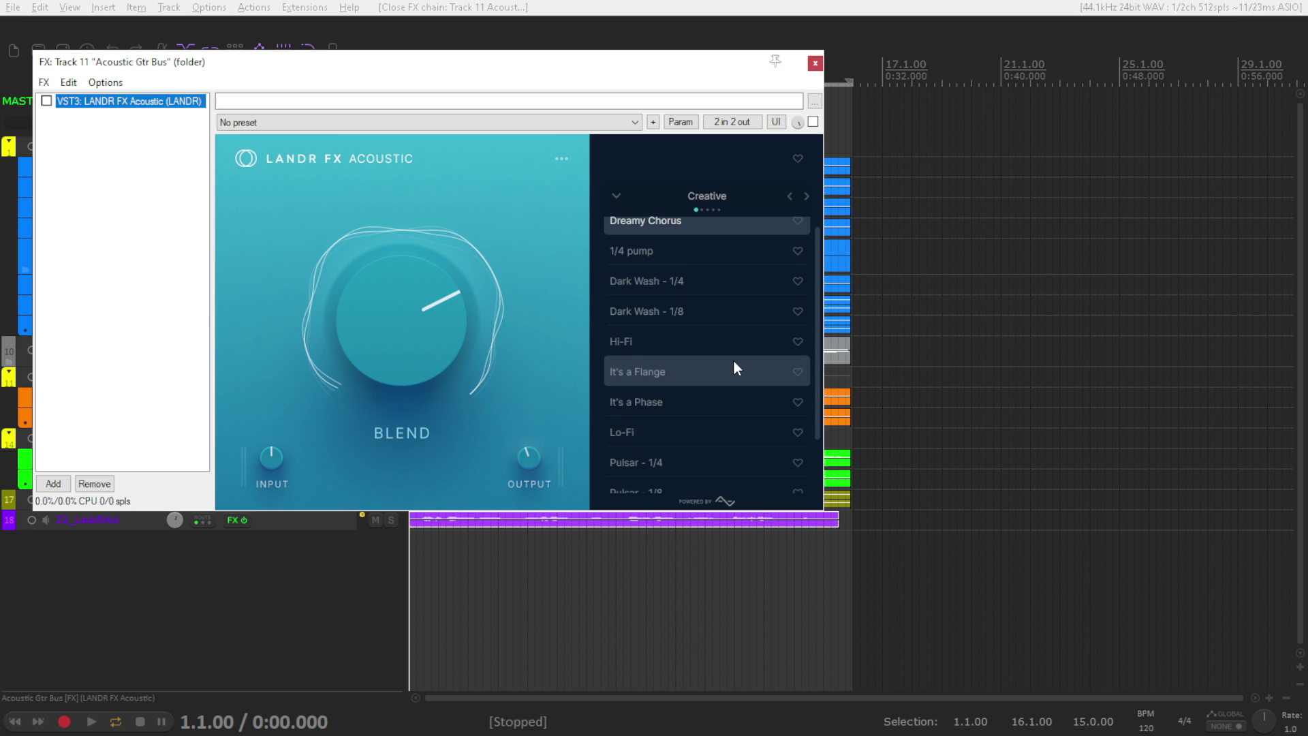
scroll(733, 358, "up", 1)
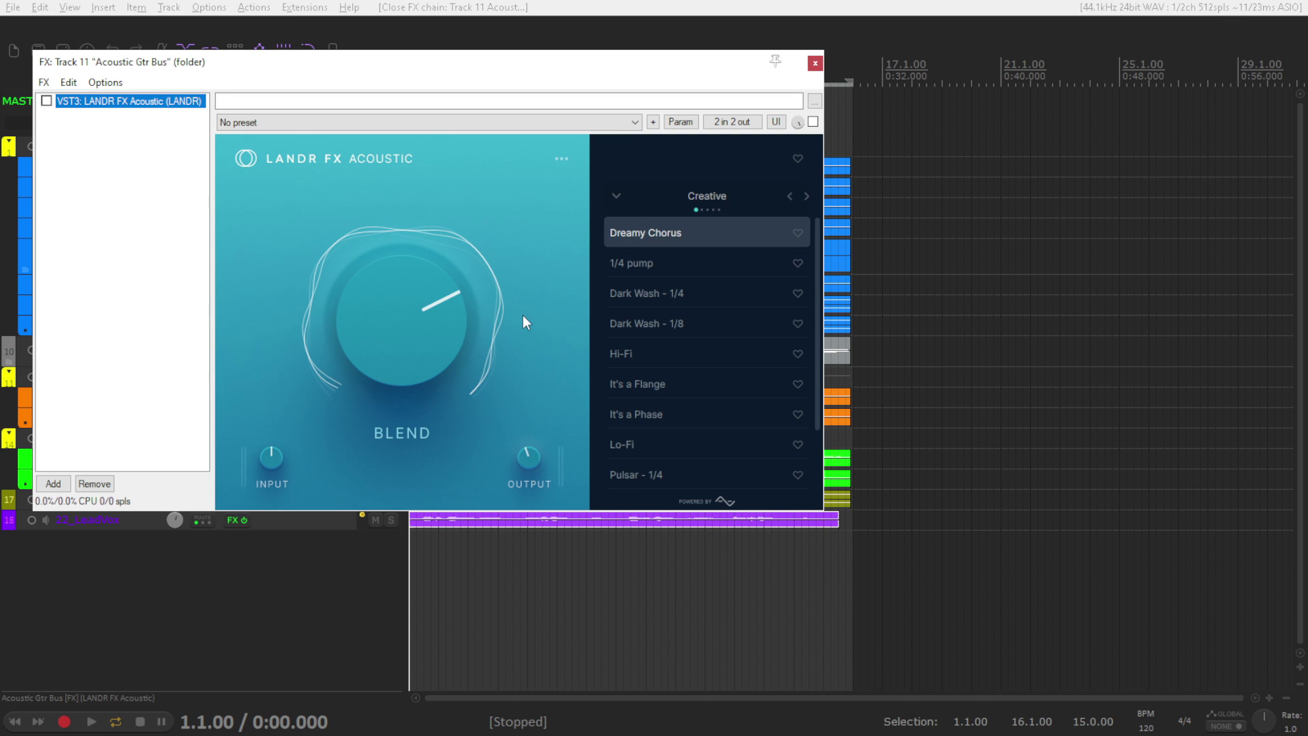
scroll(721, 361, "down", 1)
scroll(725, 353, "up", 1)
Play the acoustic guitars, enable LANDR FX Acoustic, and compare Dreamy Chorus with the bypassed sound.
key("space")
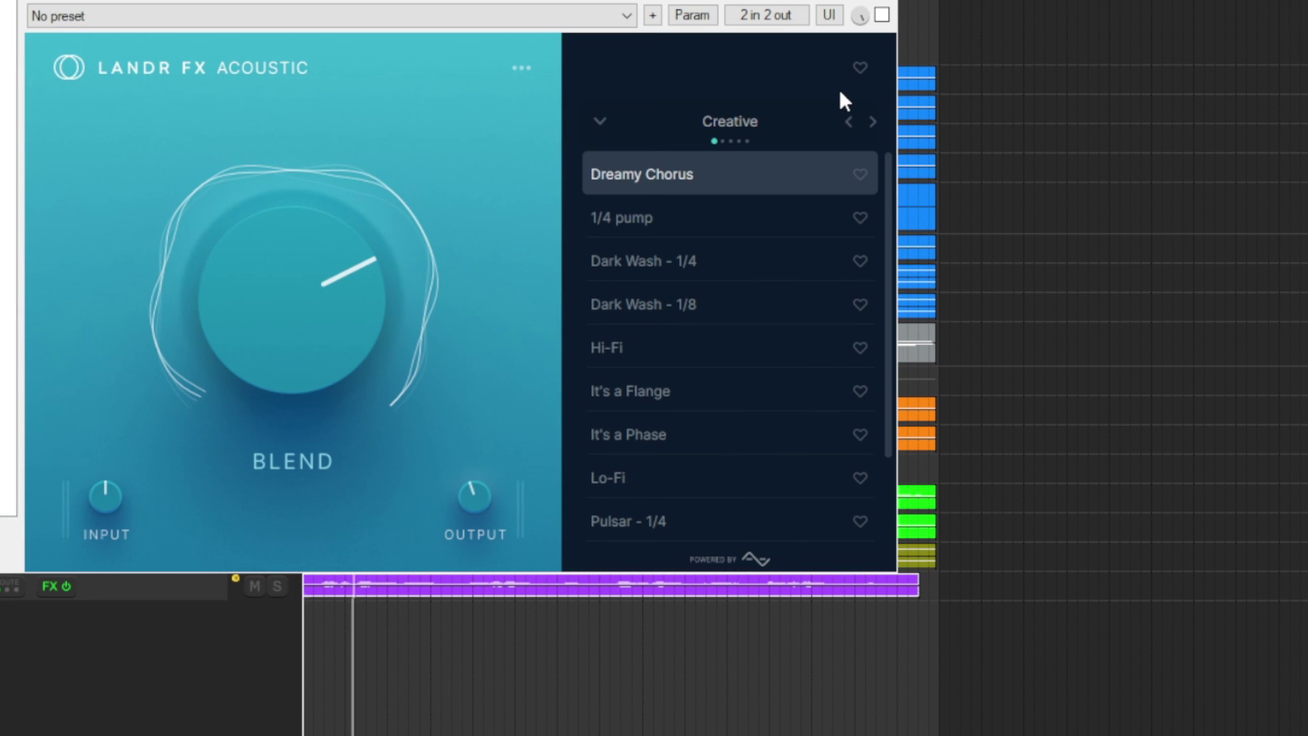
left_click(882, 16)
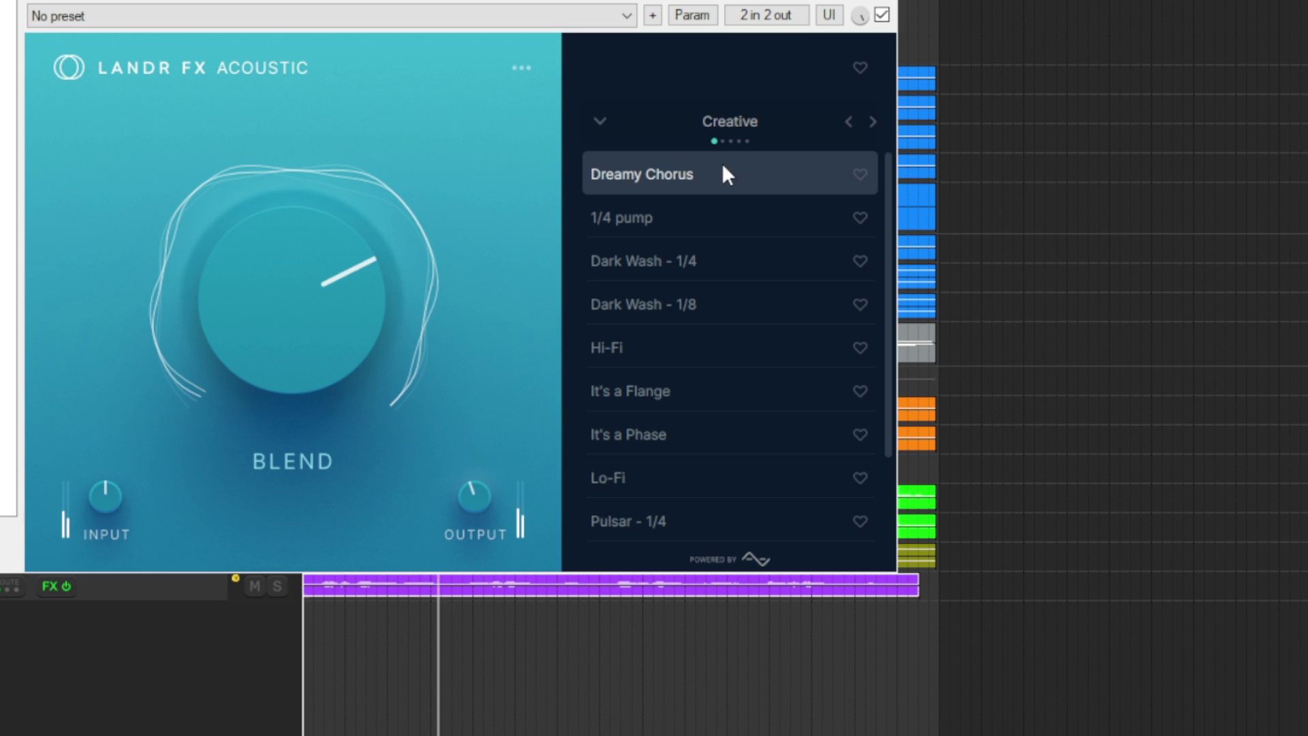
left_click(882, 15)
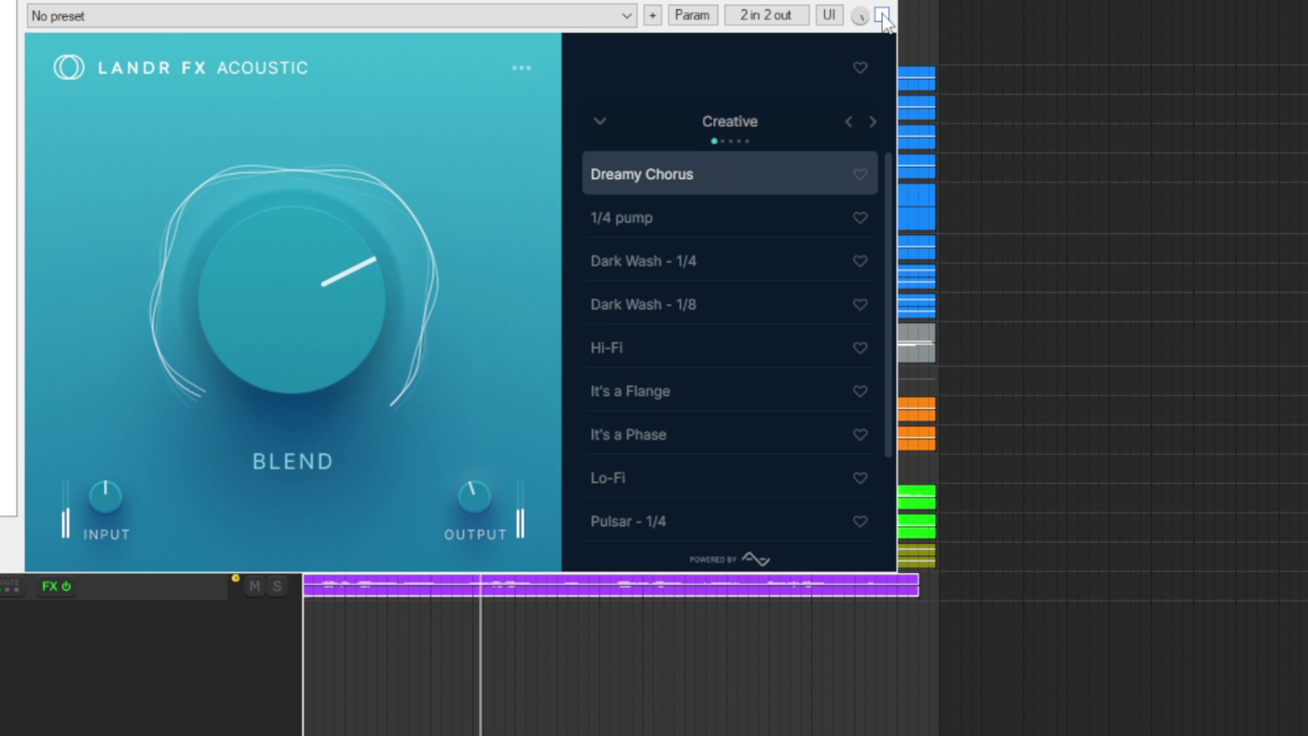
left_click(883, 15)
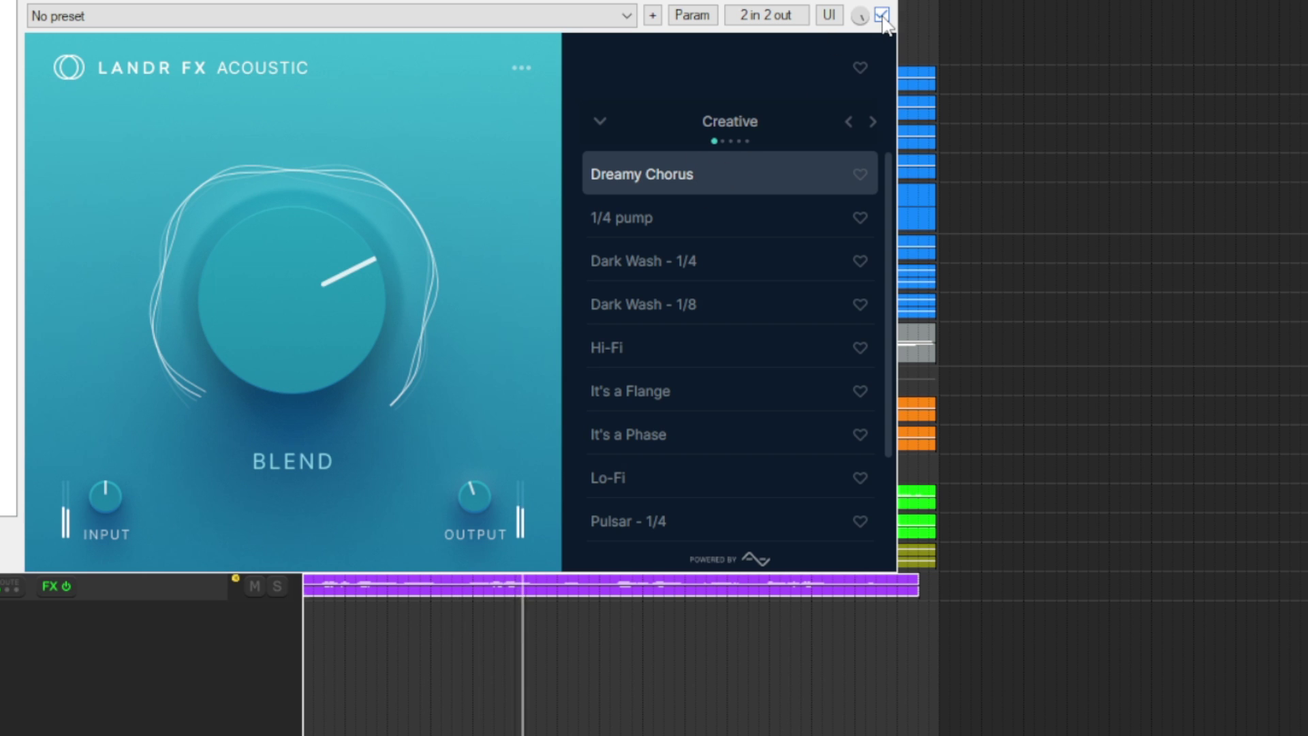
Audition the Creative presets 1/4 pump and Dark Wash - 1/4, raising the Blend to 100 %.
left_click(763, 219)
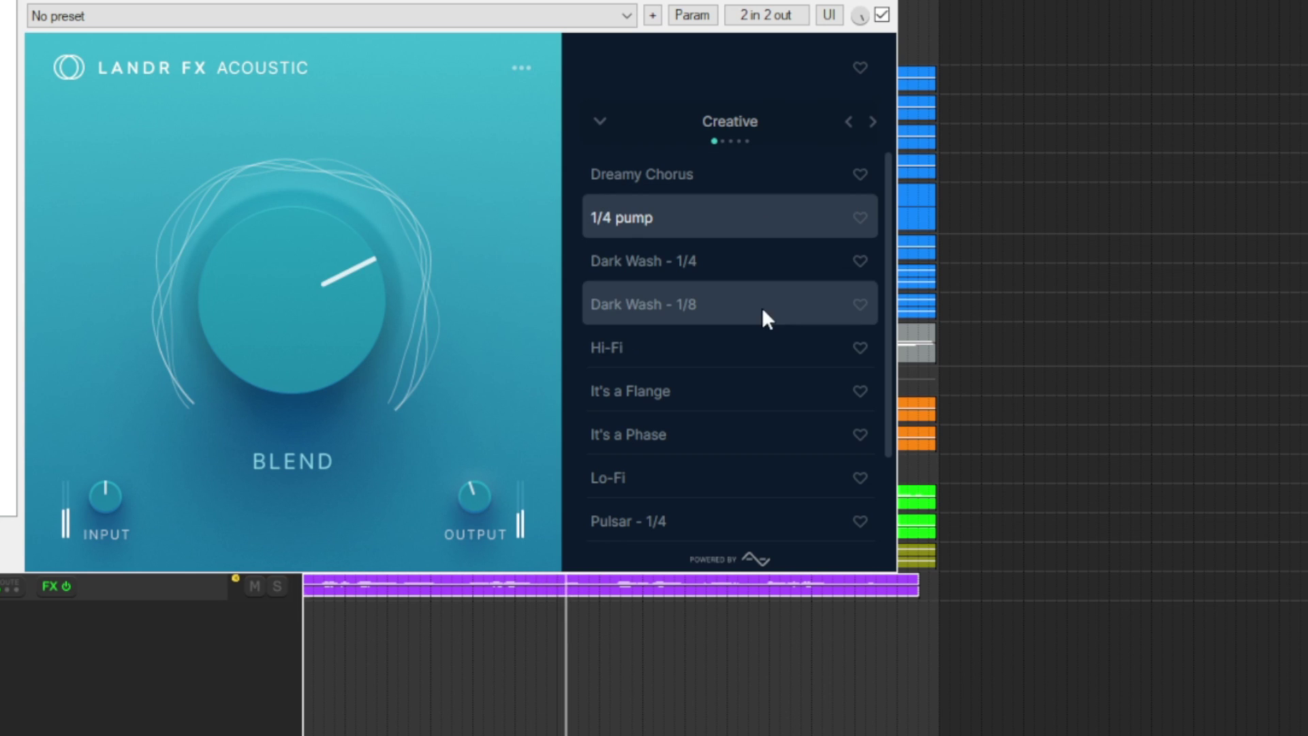
left_click(743, 268)
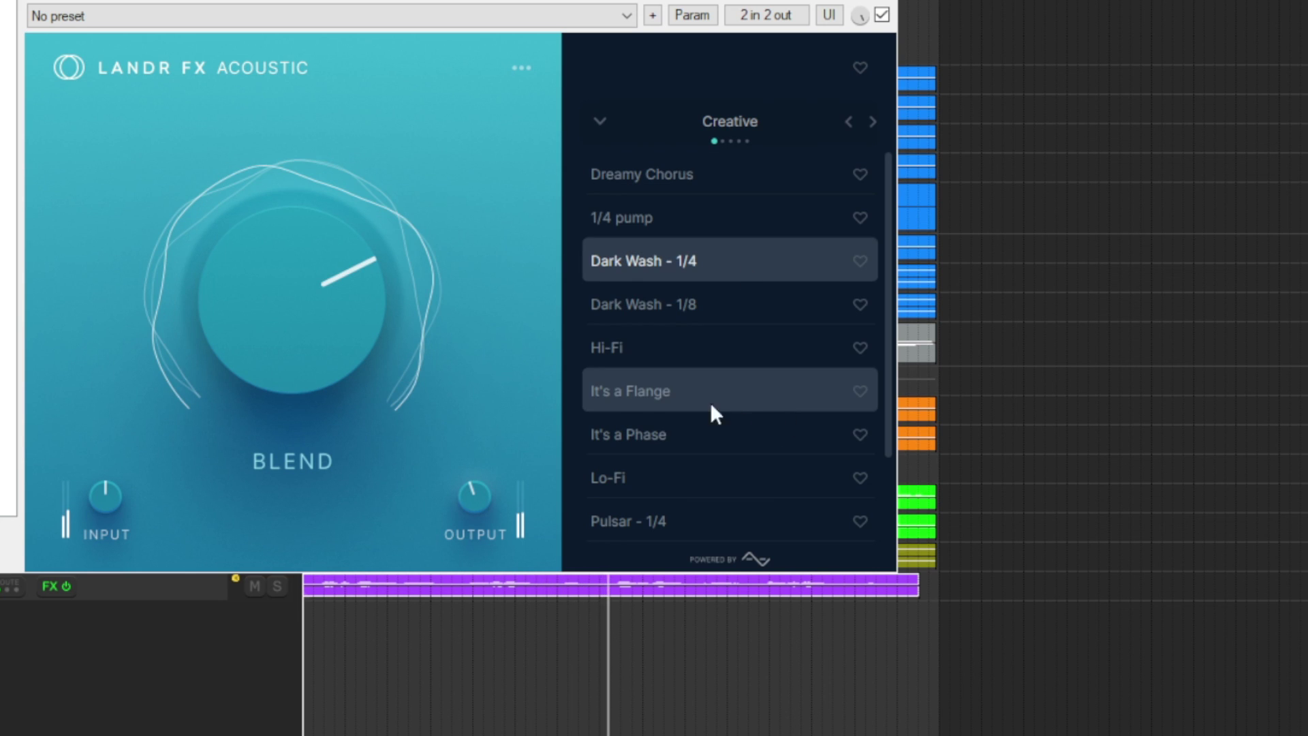
left_click_drag(358, 329, 360, 211)
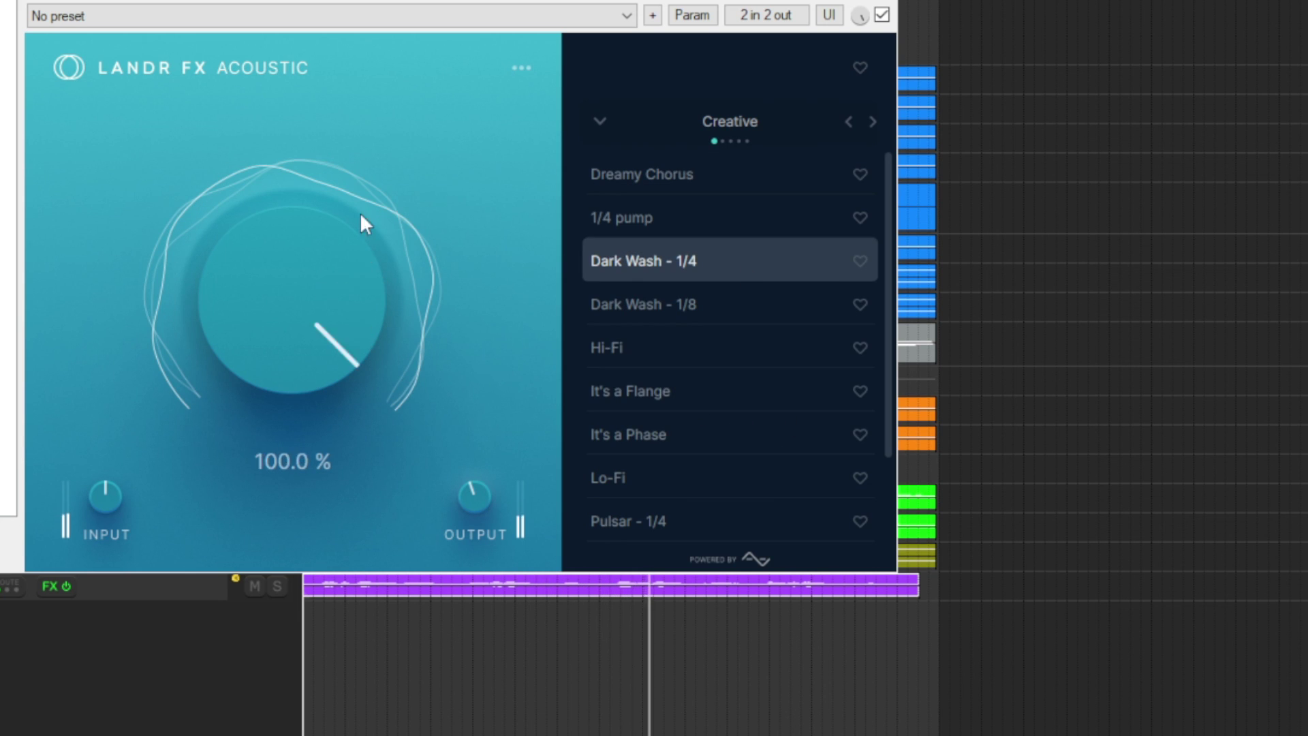
Audition the Creative presets Dark Wash - 1/8, Hi-Fi, It's a Flange, Lo-Fi, Pulsar - 1/8 and Vintage on the acoustic guitars.
left_click(743, 308)
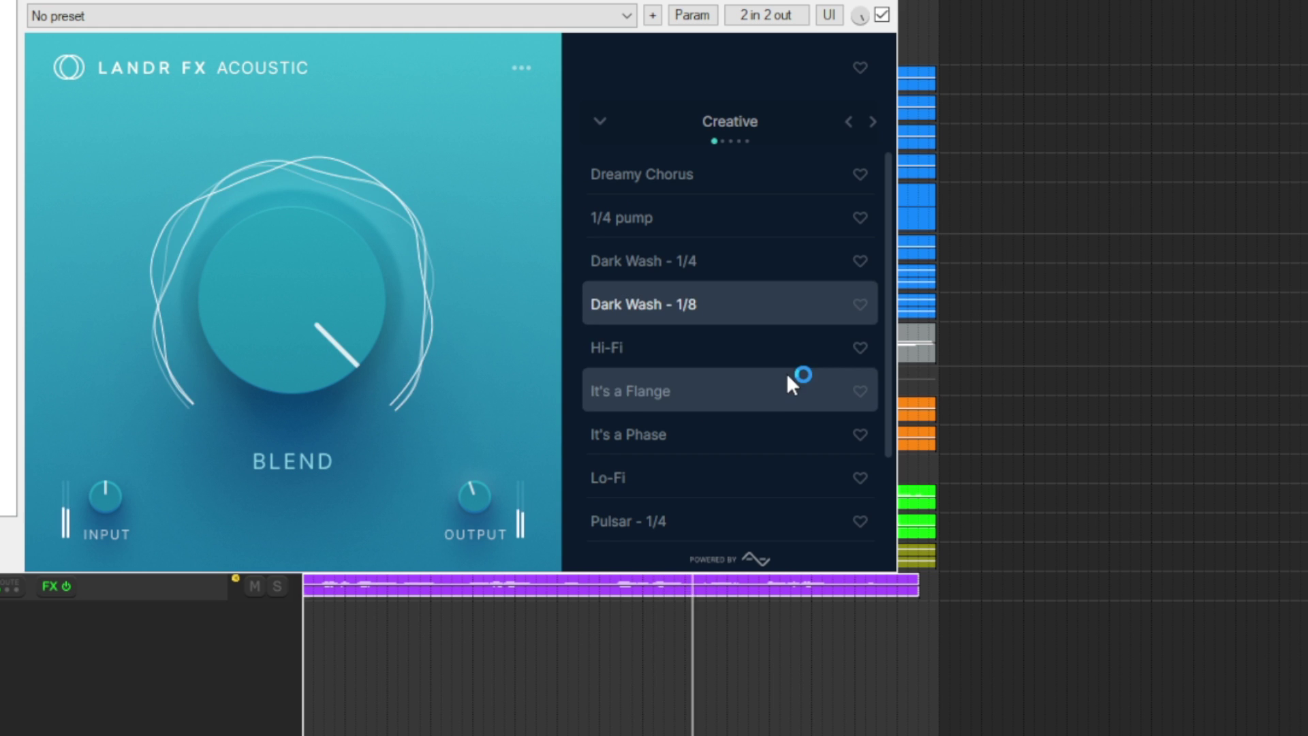
left_click(774, 363)
scroll(782, 387, "down", 1)
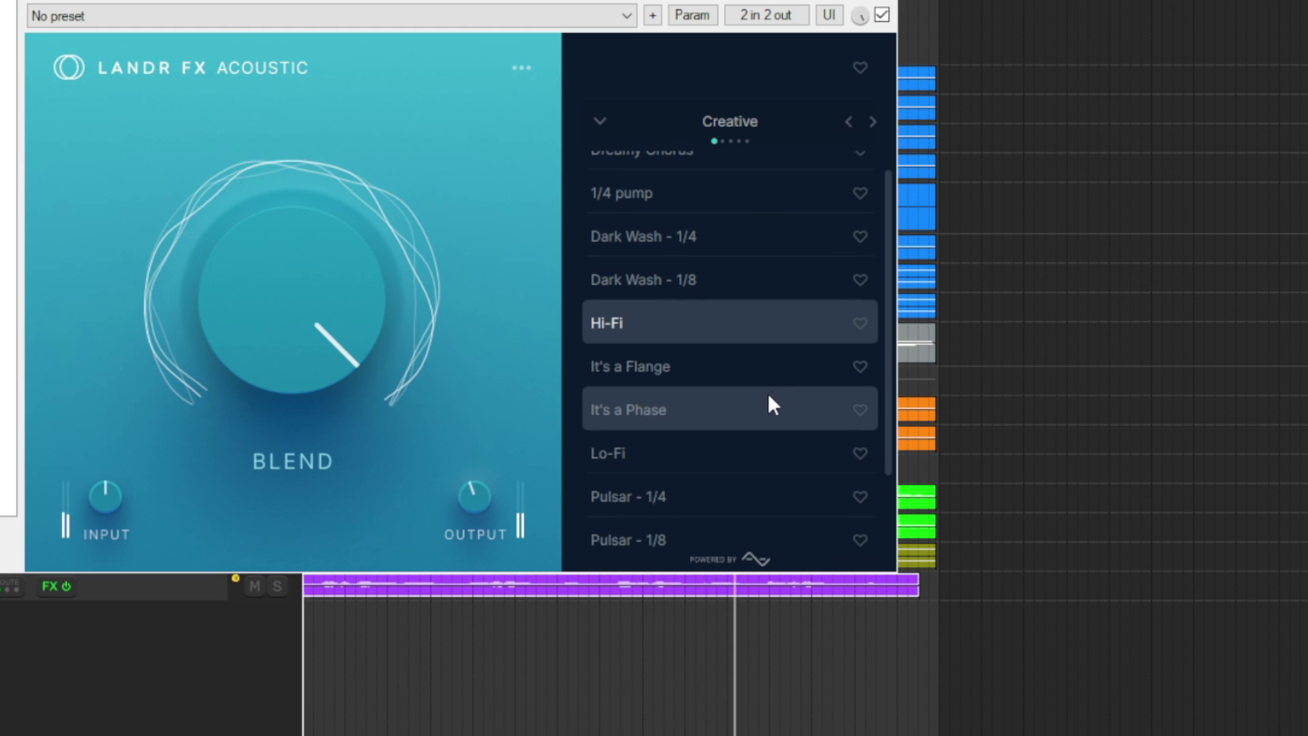
left_click(748, 372)
scroll(748, 389, "down", 1)
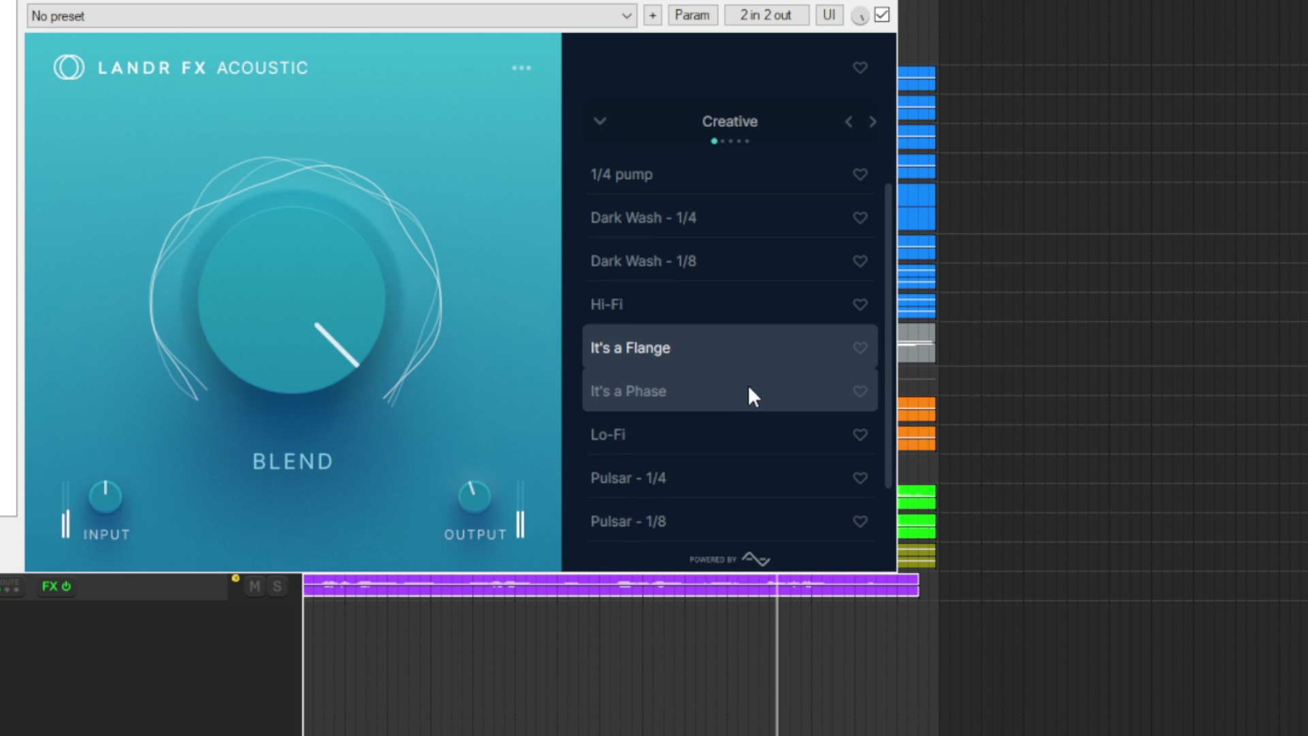
left_click(733, 433)
scroll(750, 446, "down", 1)
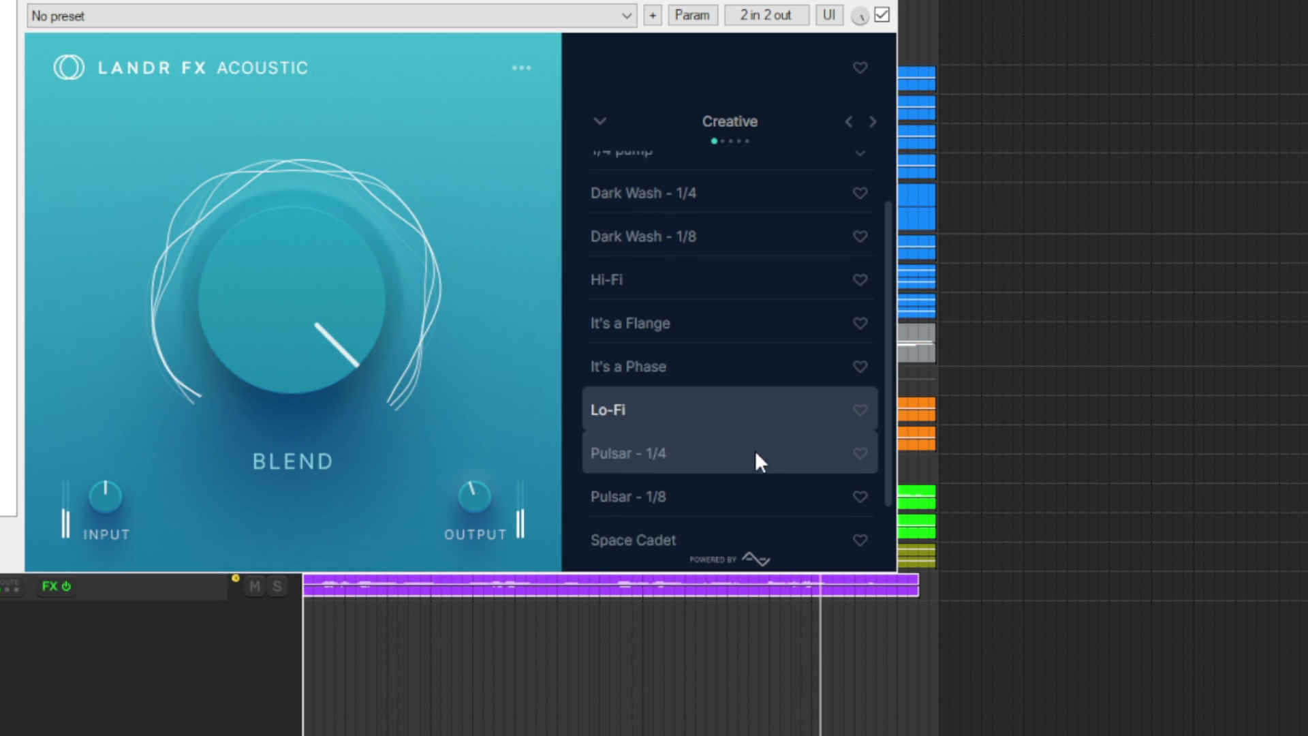
left_click(746, 492)
scroll(749, 488, "down", 1)
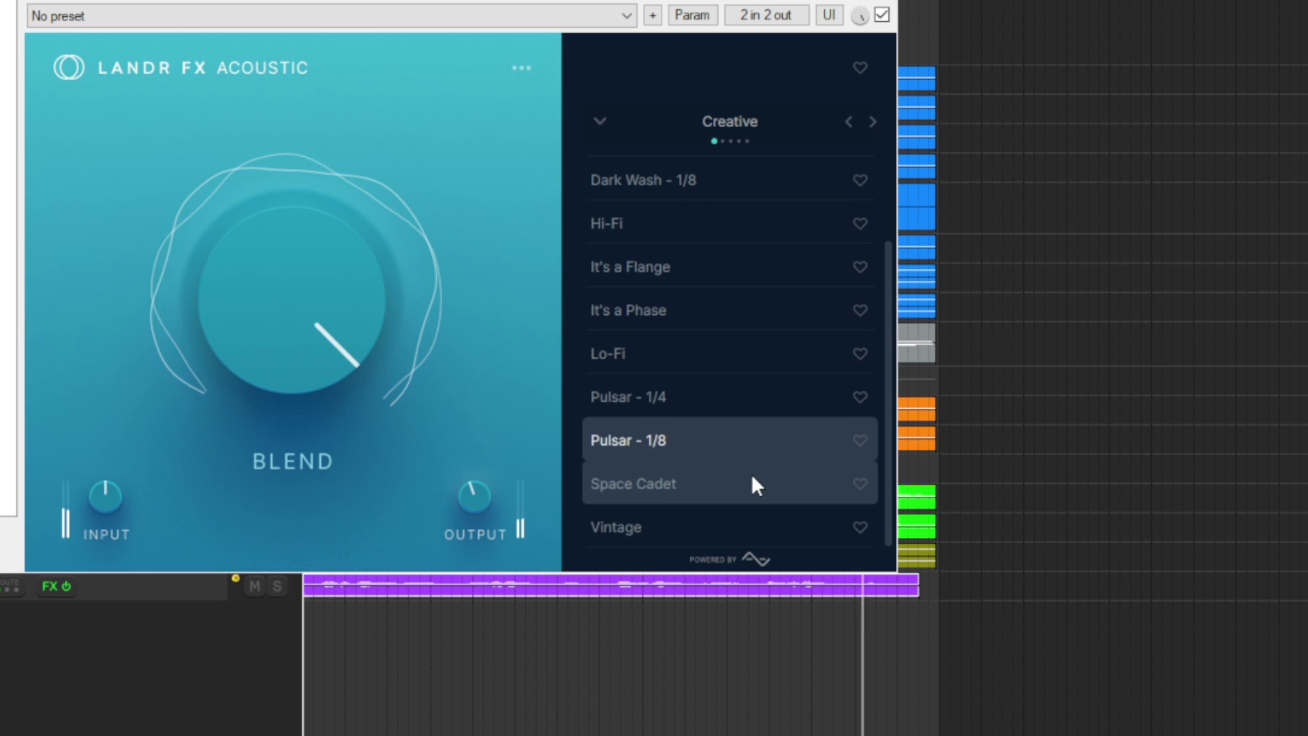
left_click(749, 521)
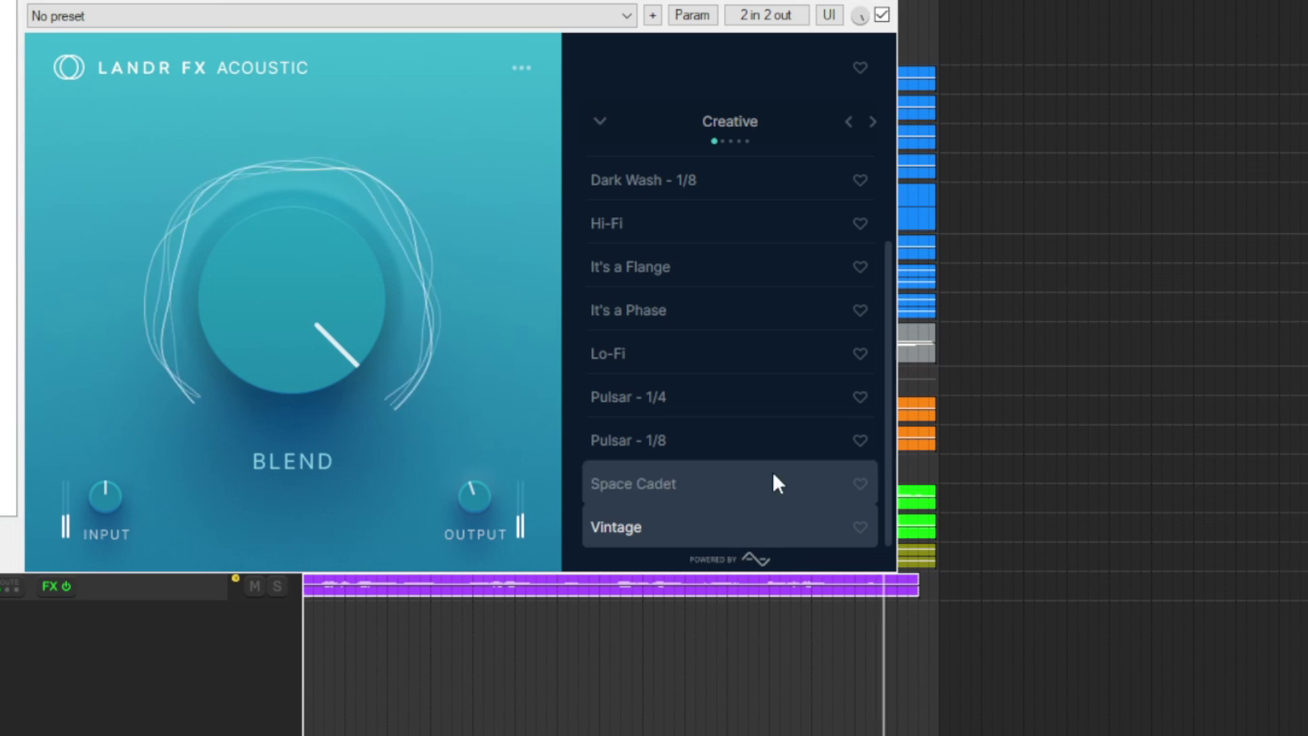
Audition the Reverb presets Bright Hall, Dark Hall, Dark Plate and Hall on the Acoustic Gtr Bus.
left_click(872, 121)
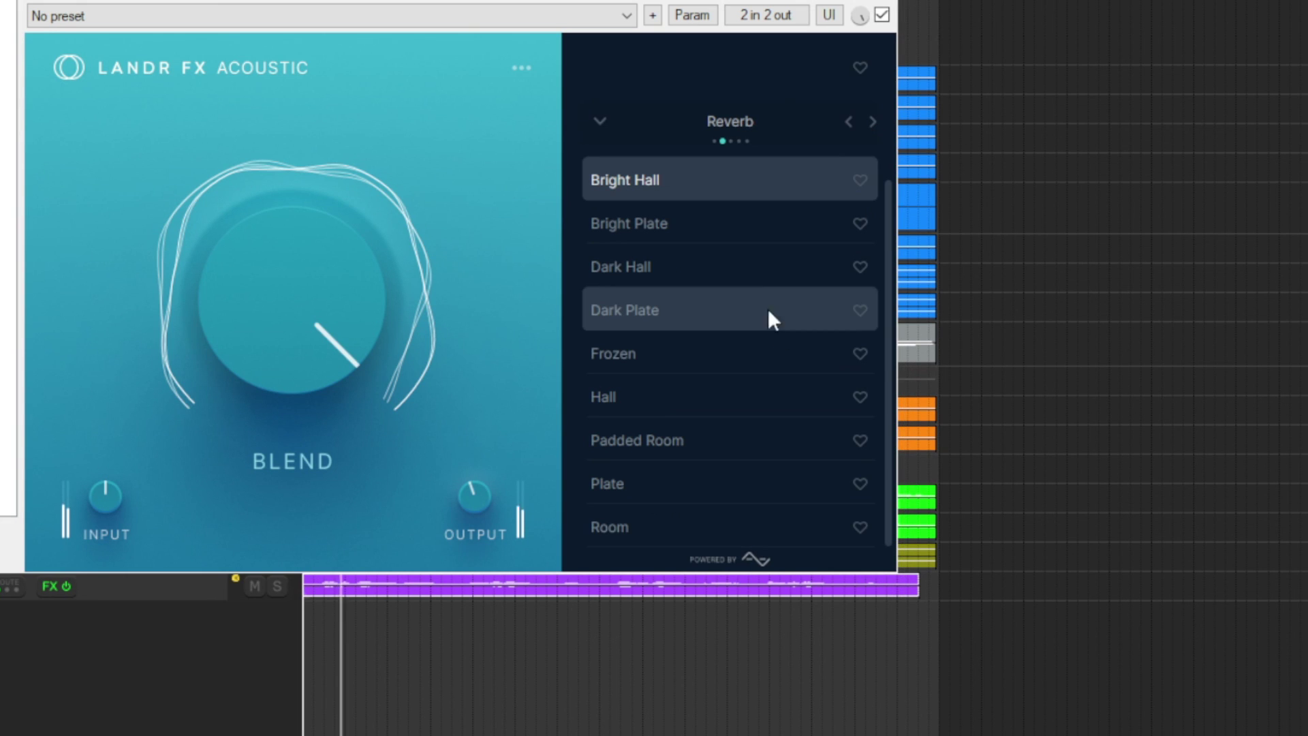
left_click(759, 276)
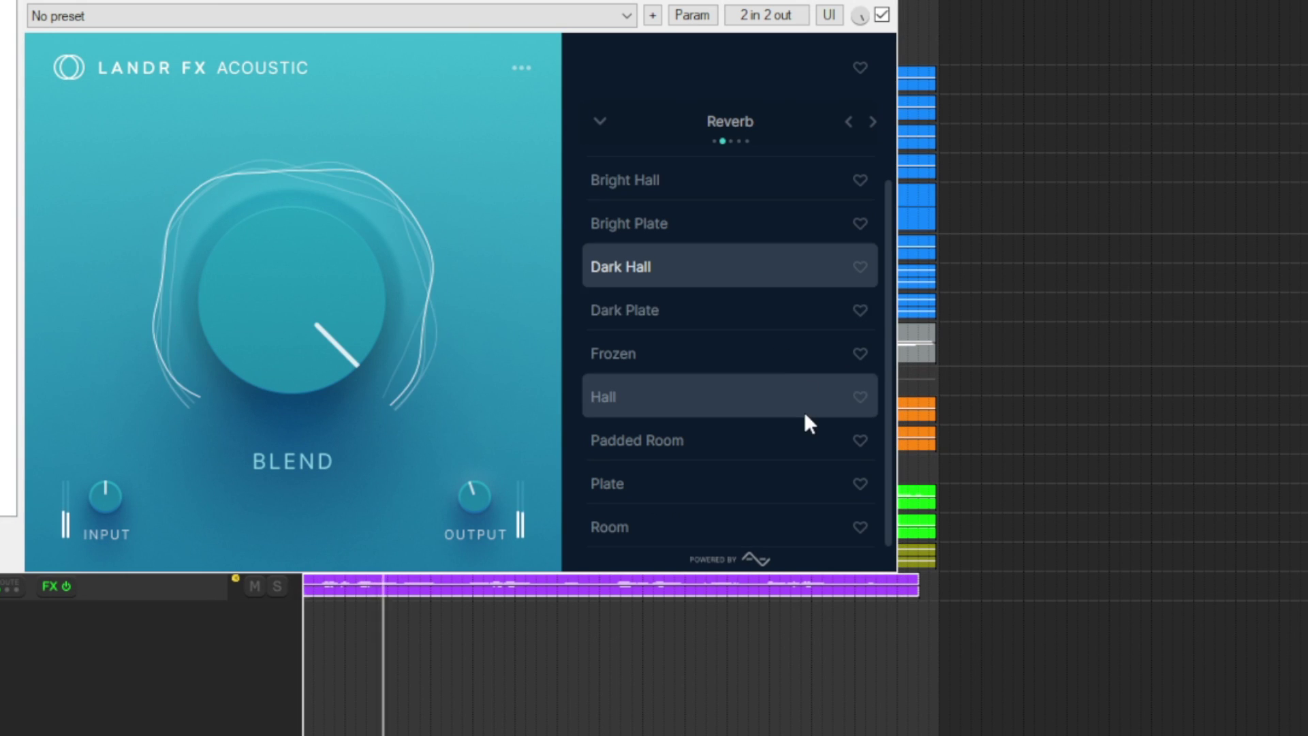
left_click(756, 320)
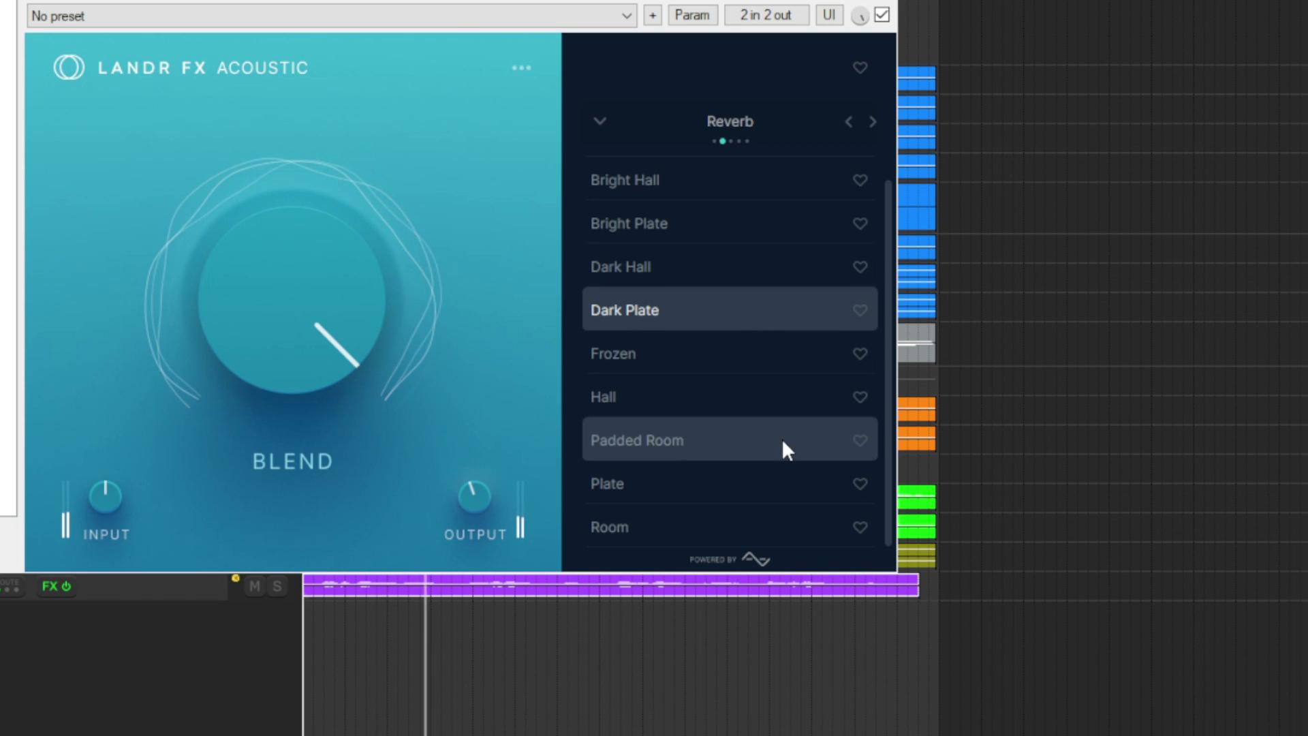
left_click(762, 396)
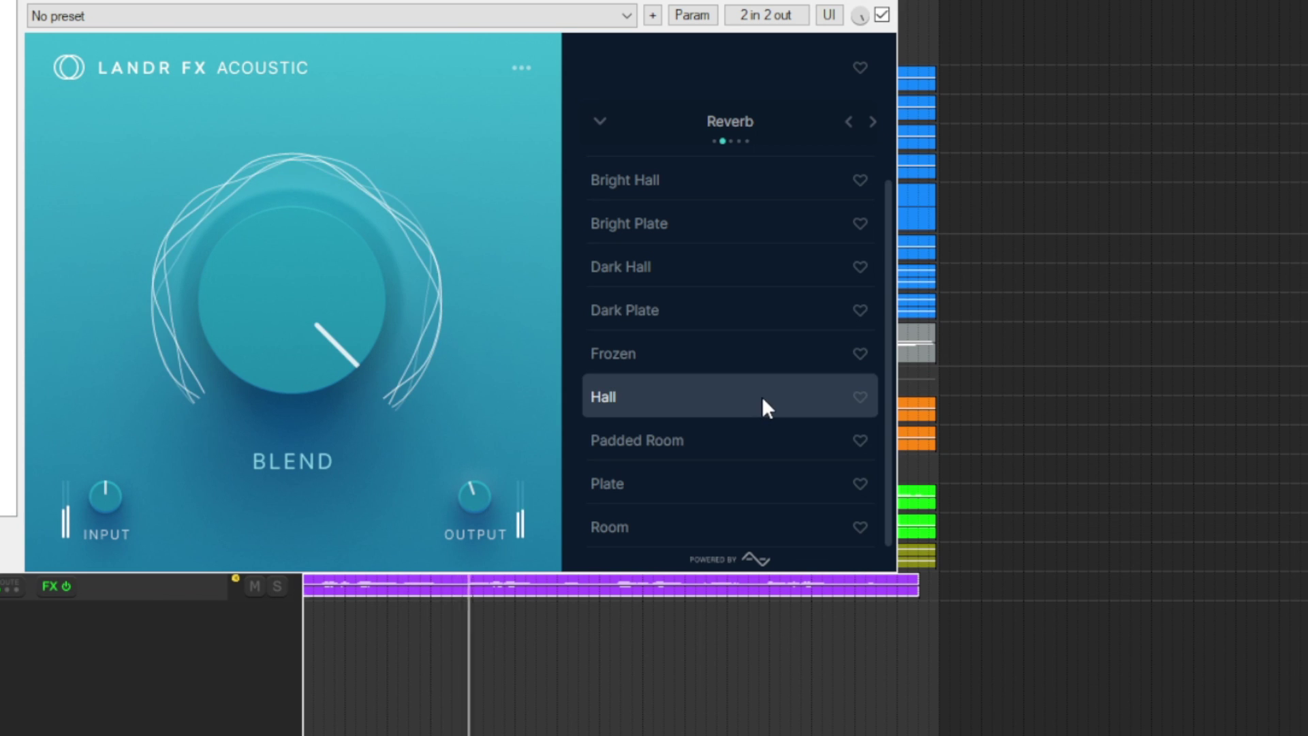
Audition the Reverb presets Padded Room, Plate and Room on the acoustic guitars.
left_click(761, 443)
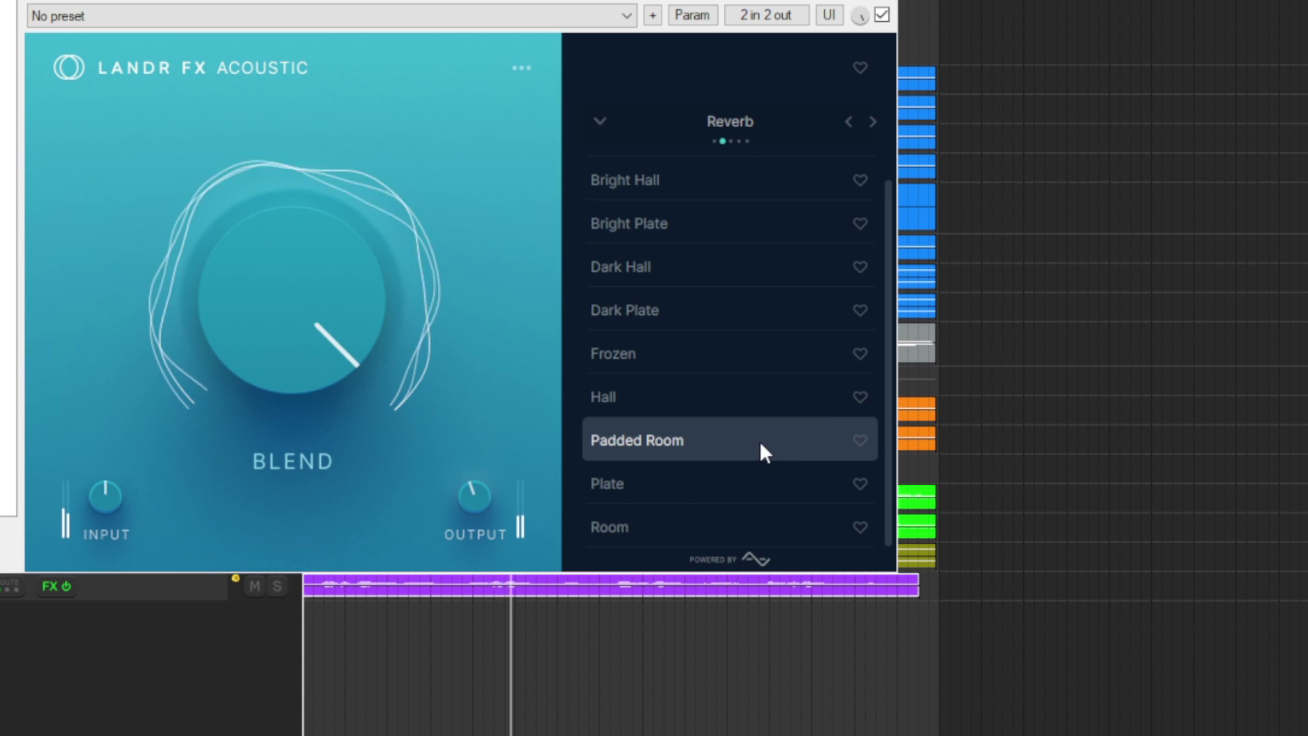
left_click(767, 481)
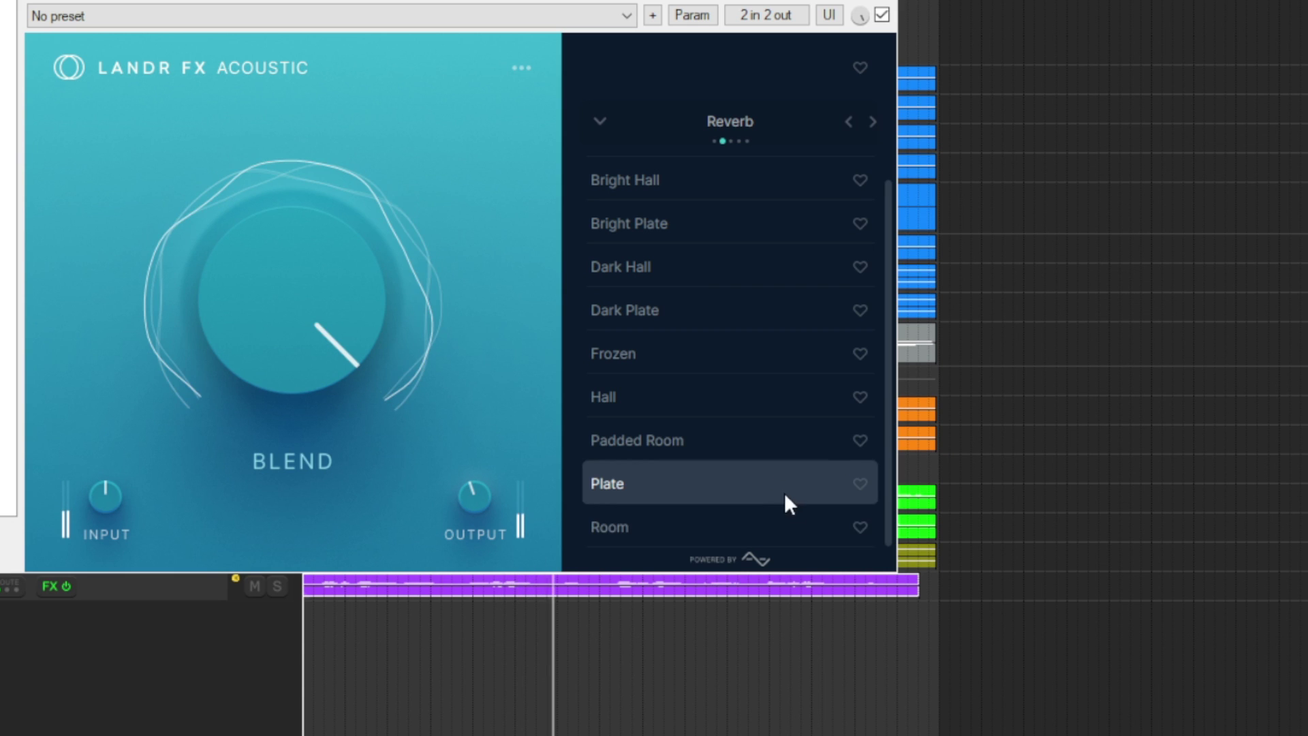
left_click(799, 523)
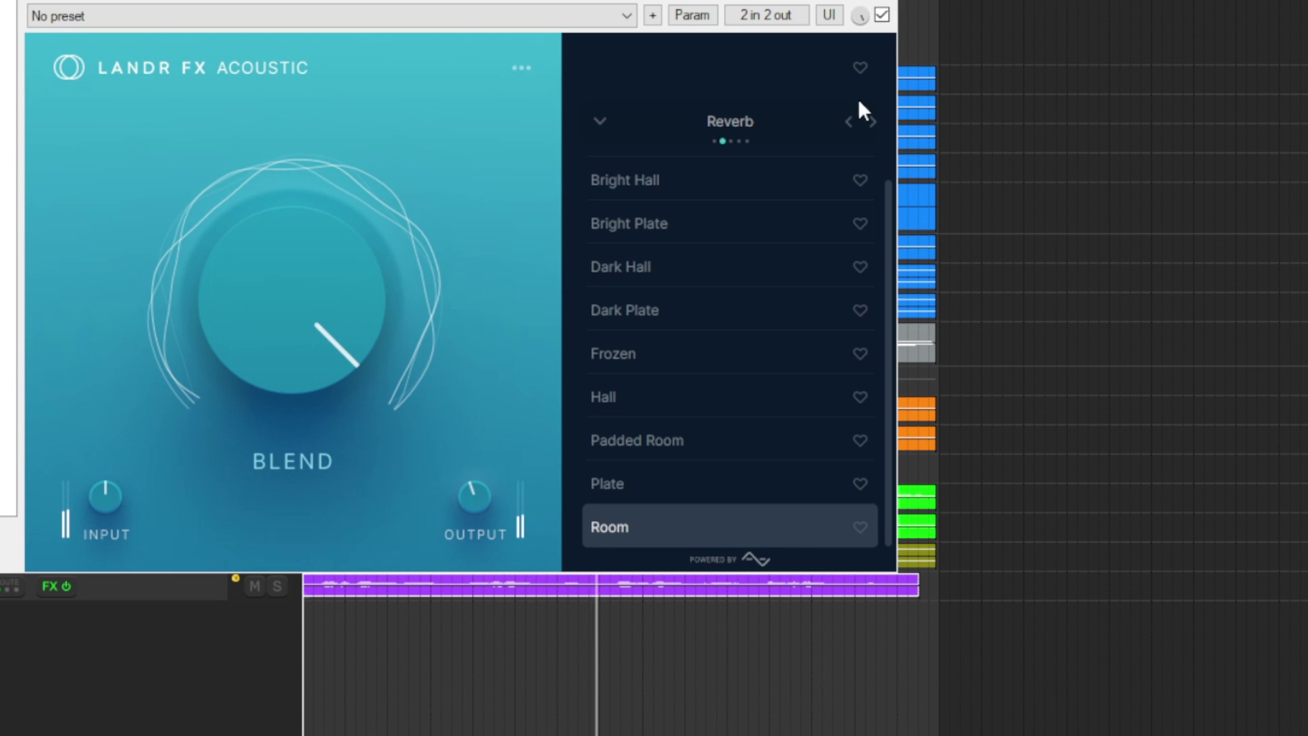
Audition the Delay presets Basic Delay - 1/8, Crystal Delay - 1/8, Dark Delay - 1/4, Slapback and Widener on the acoustic guitars.
left_click(871, 122)
left_click(723, 188)
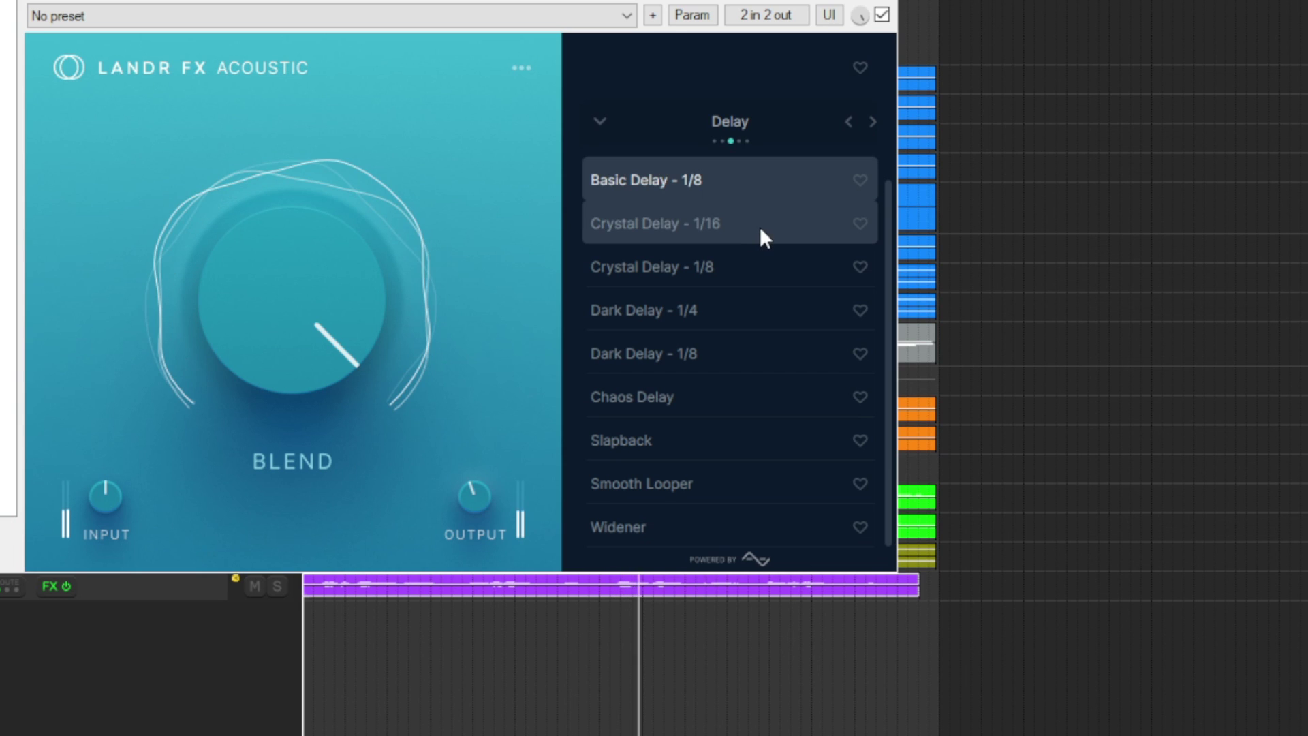
left_click(762, 266)
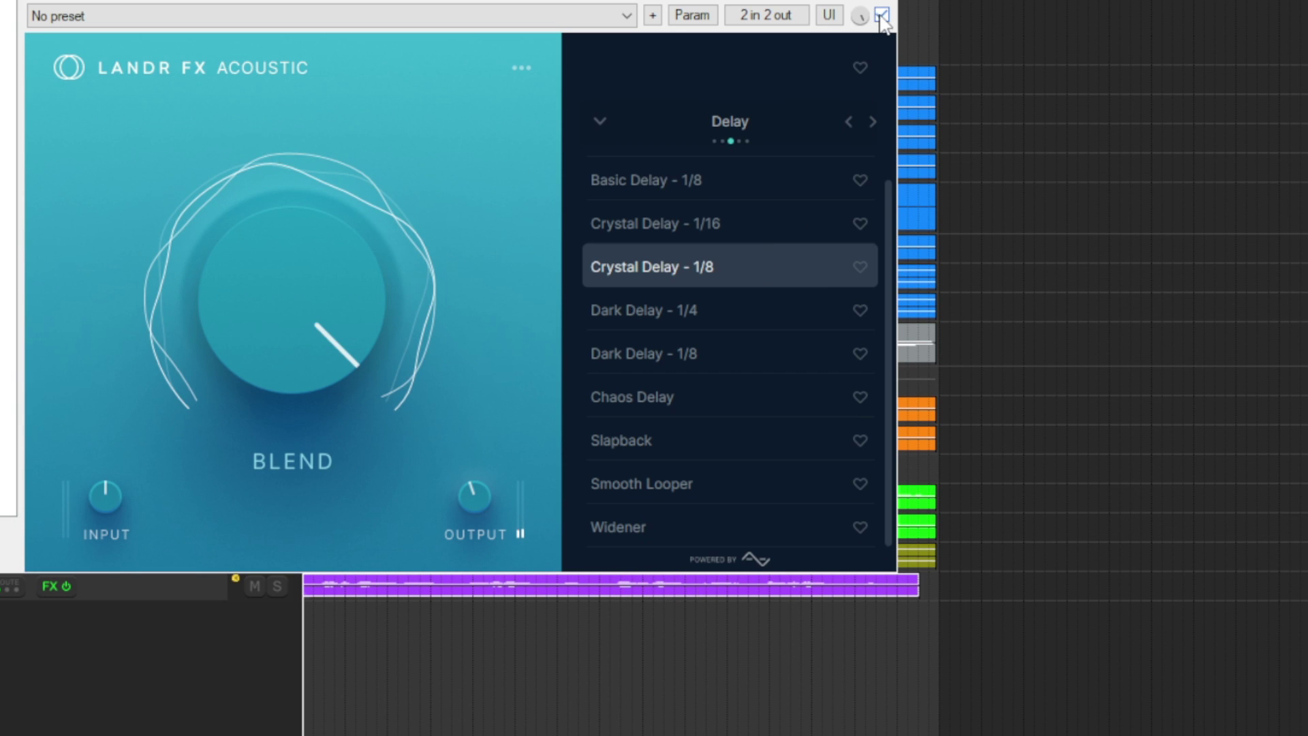
left_click(752, 315)
left_click(762, 455)
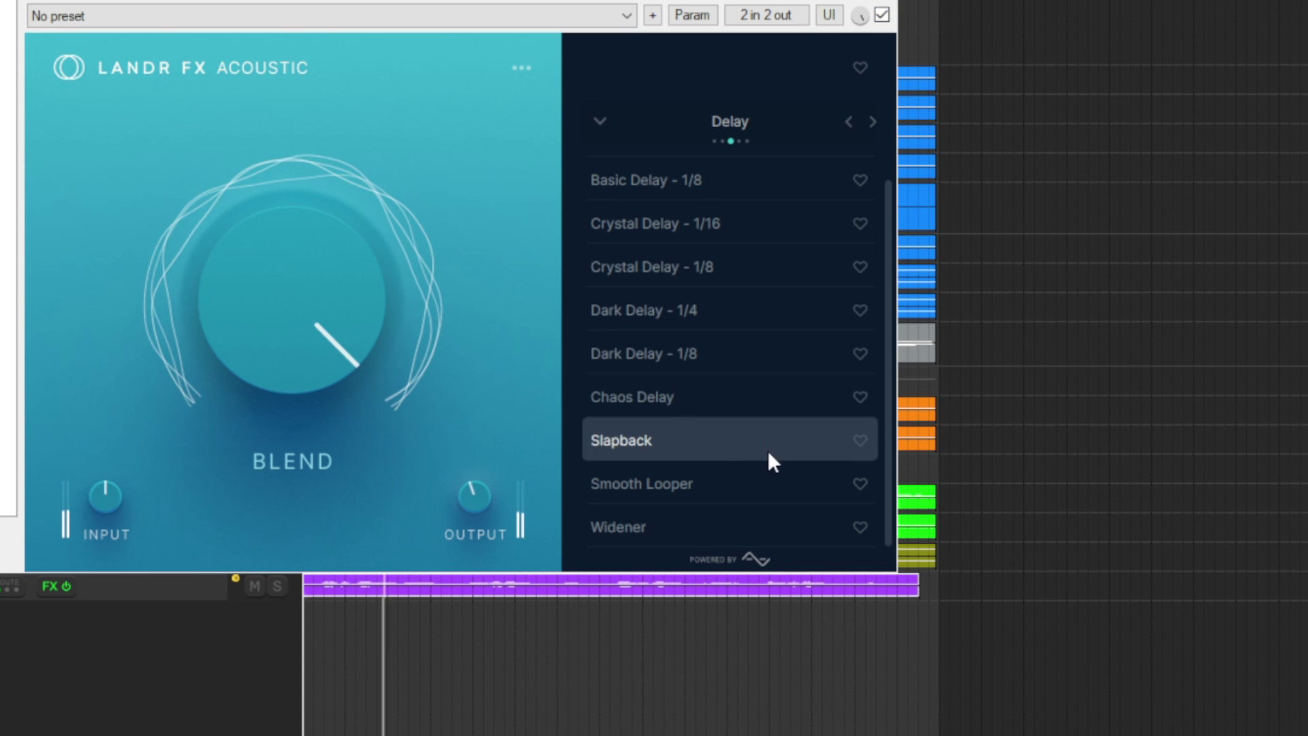
left_click(766, 522)
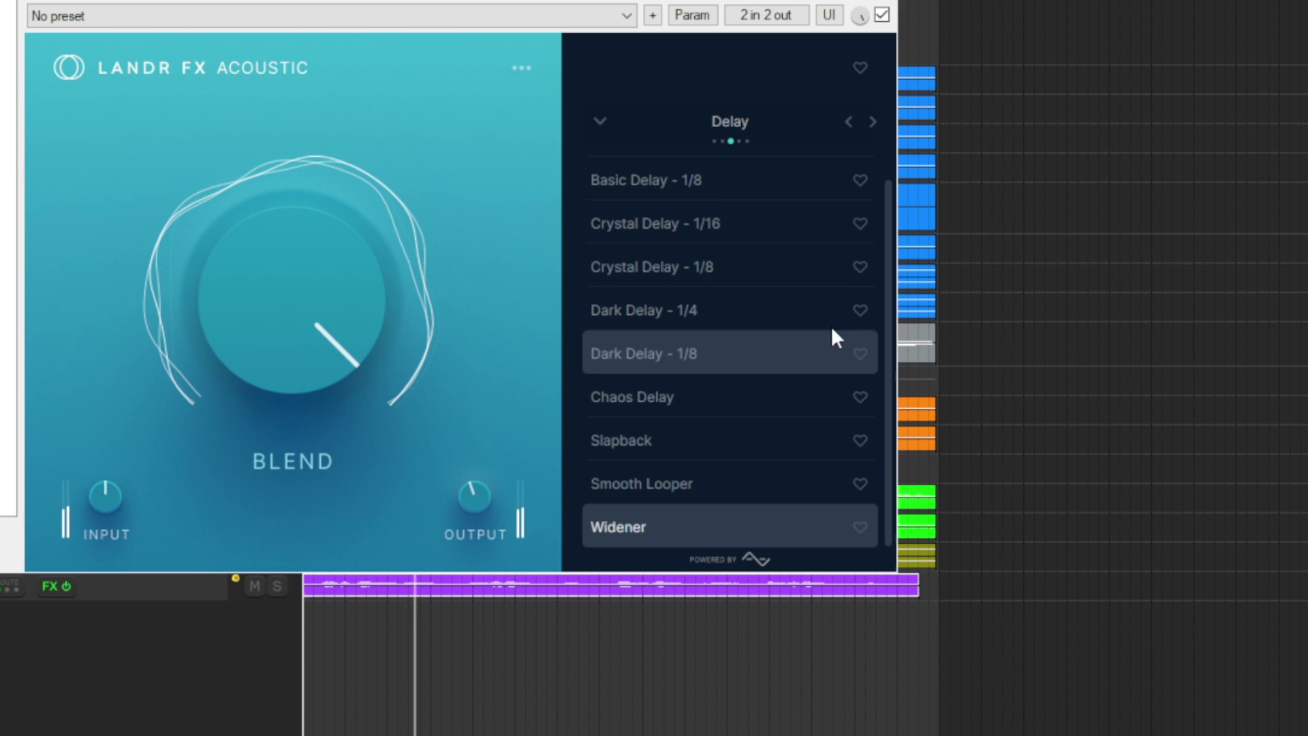
Audition the FX presets Basic Flanger, Basic Chorus, Basic Phaser, Fast & Heavy, Glue, Overdriven, Parallel SatComp and Smash.
left_click(873, 121)
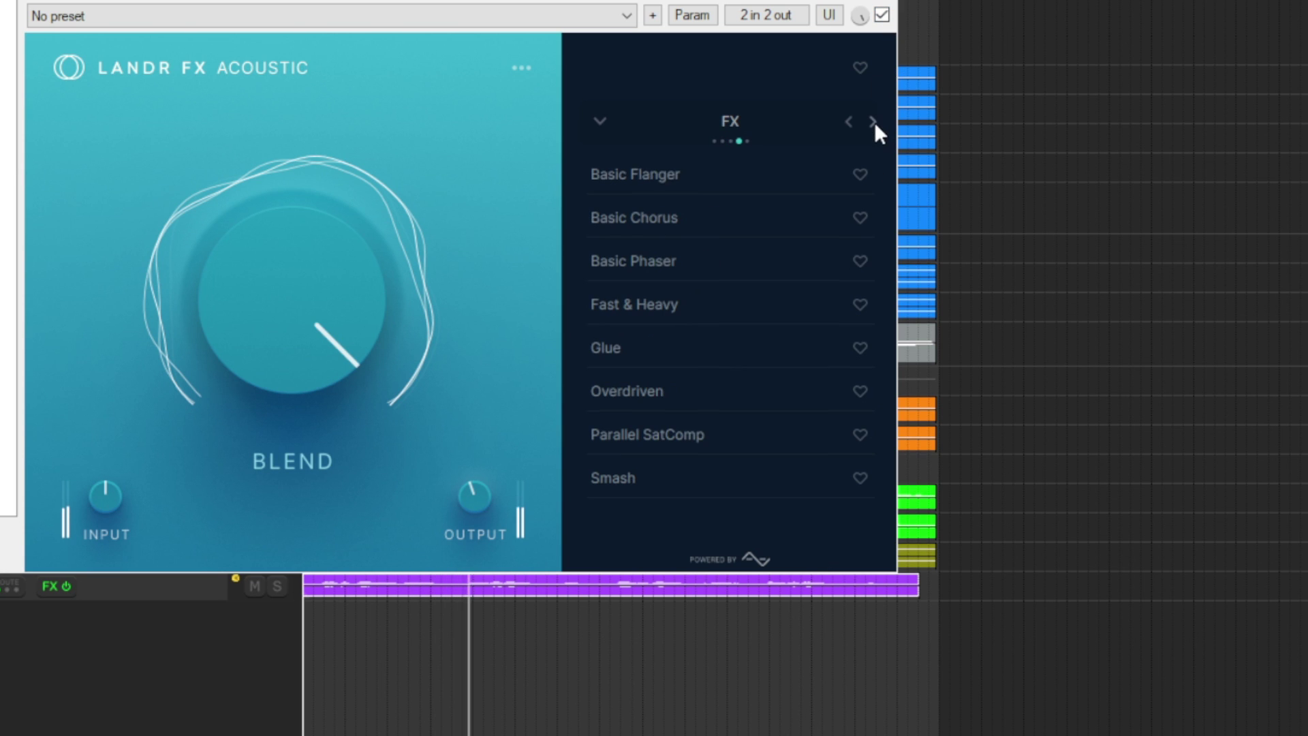
left_click(797, 171)
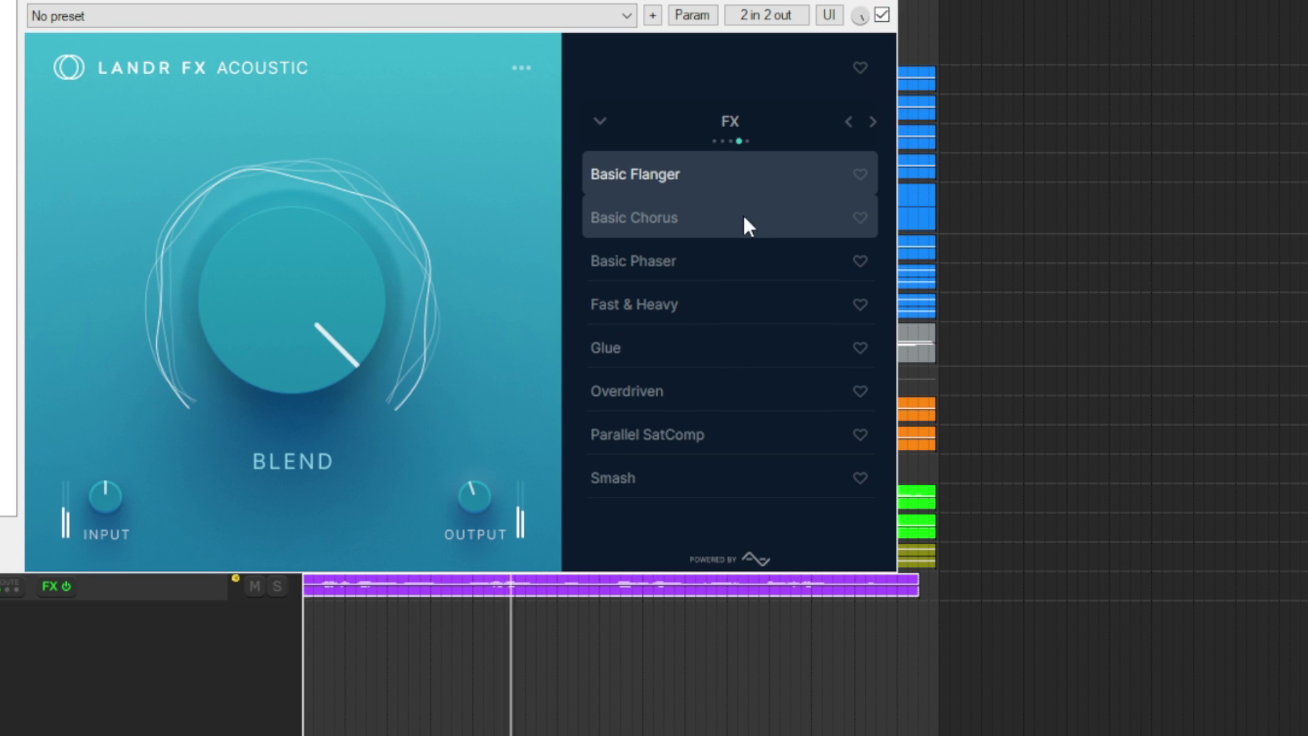
left_click(742, 214)
left_click(745, 260)
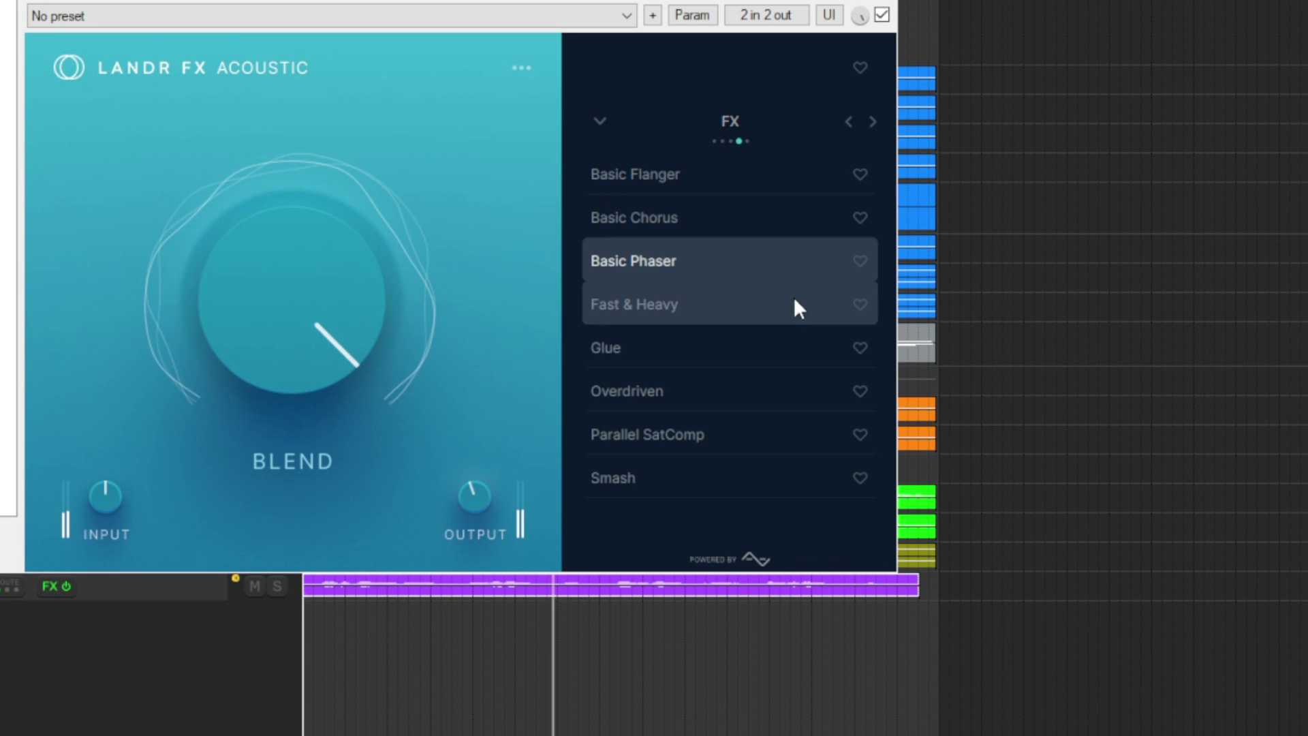
left_click(721, 312)
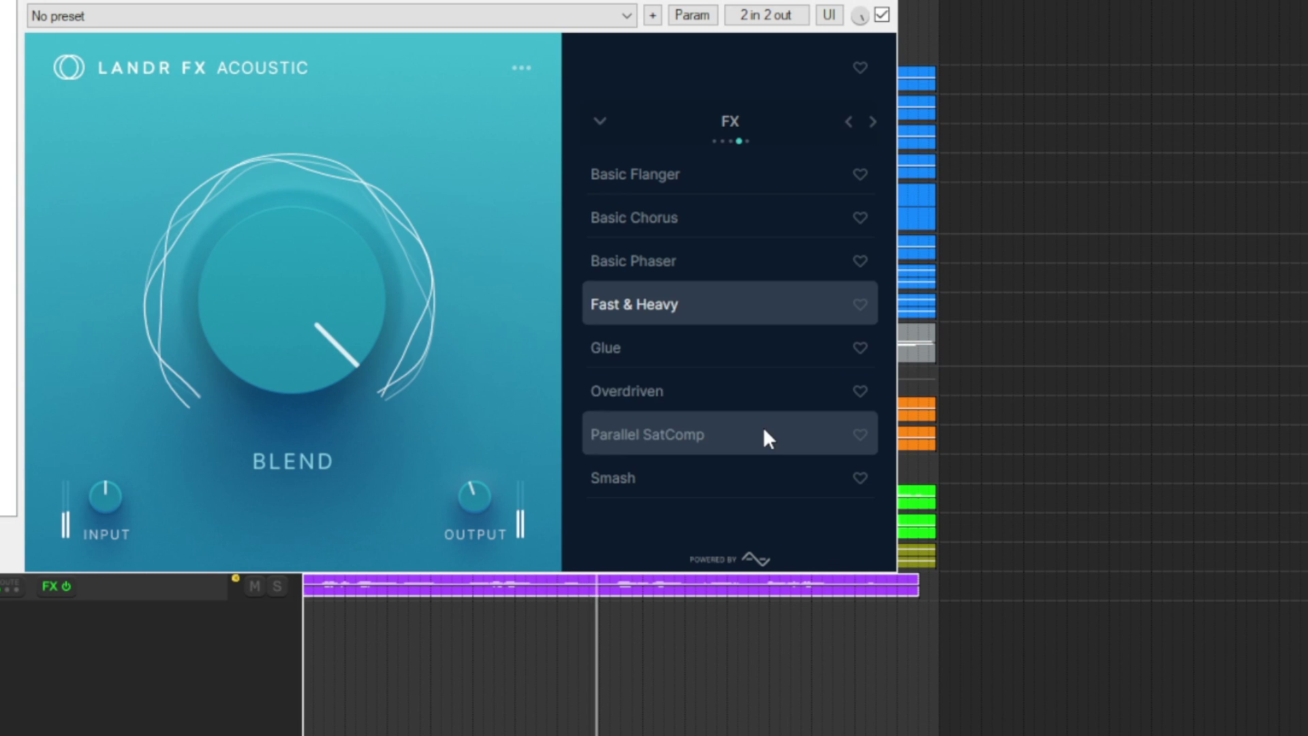
left_click(723, 356)
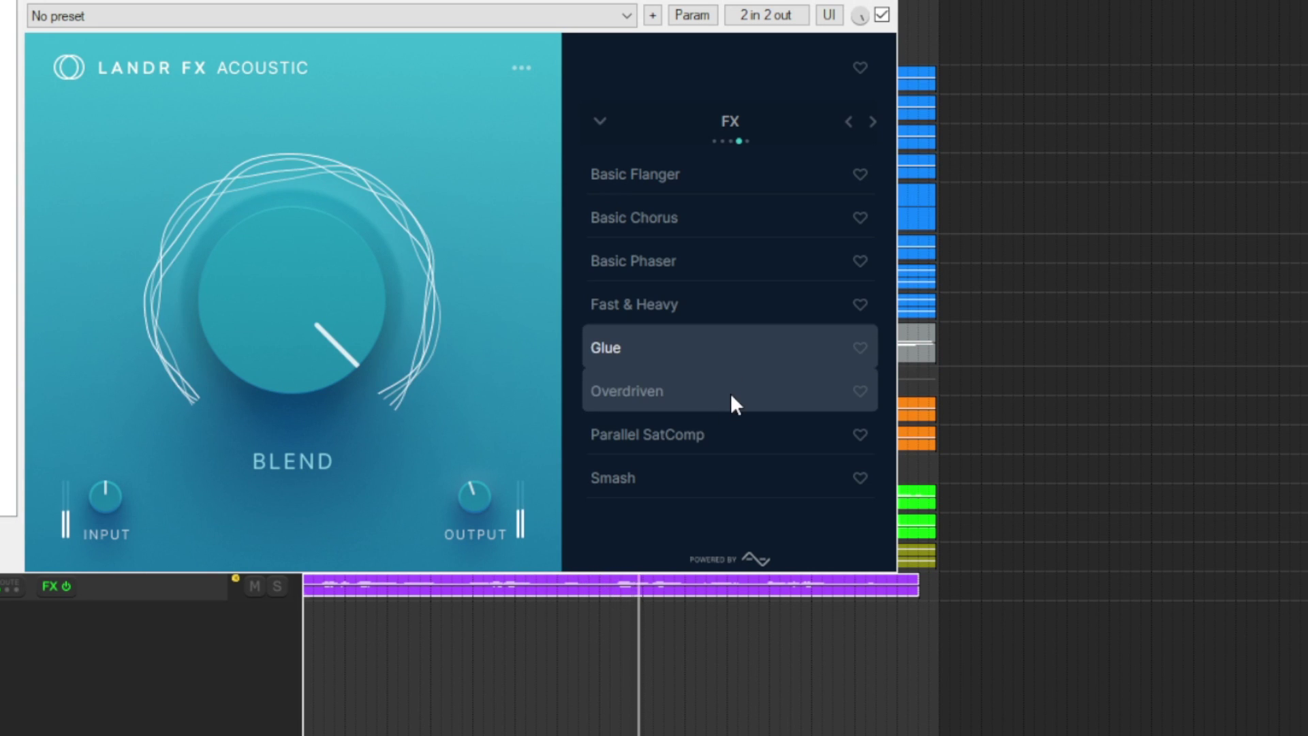
left_click(732, 392)
left_click(758, 439)
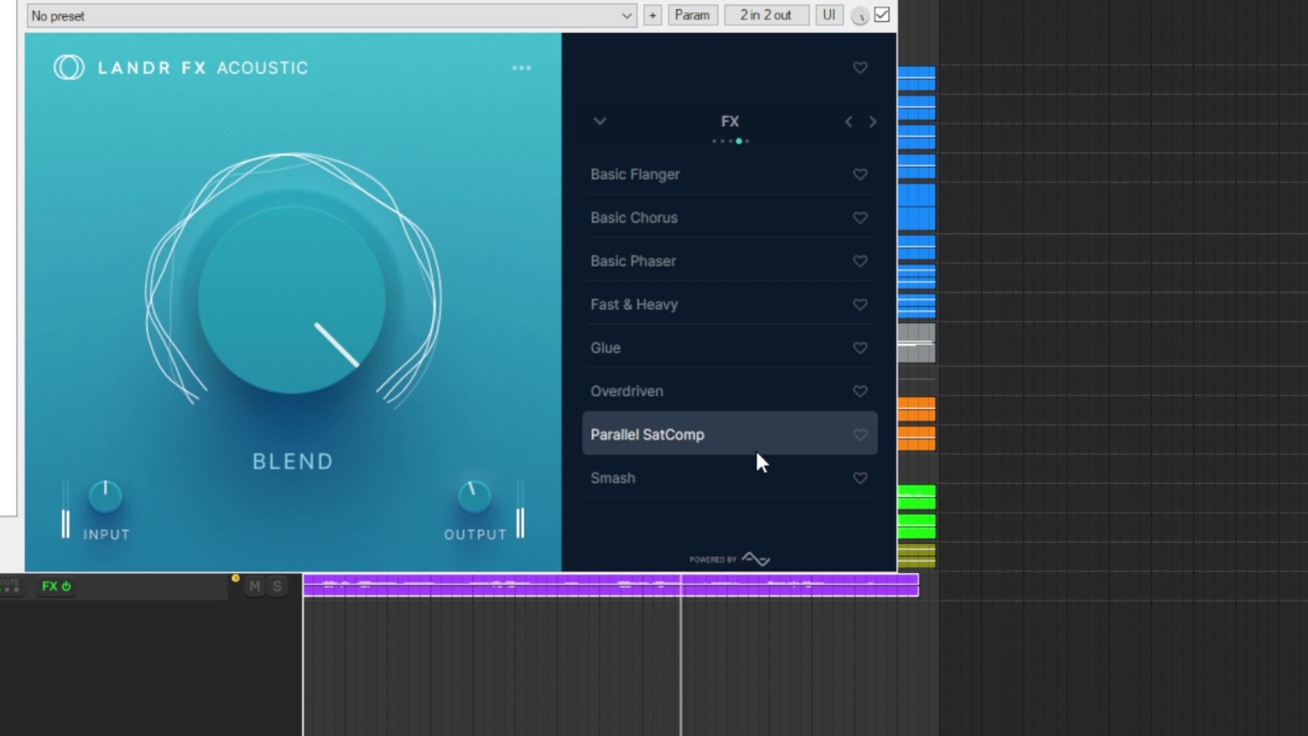
left_click(758, 475)
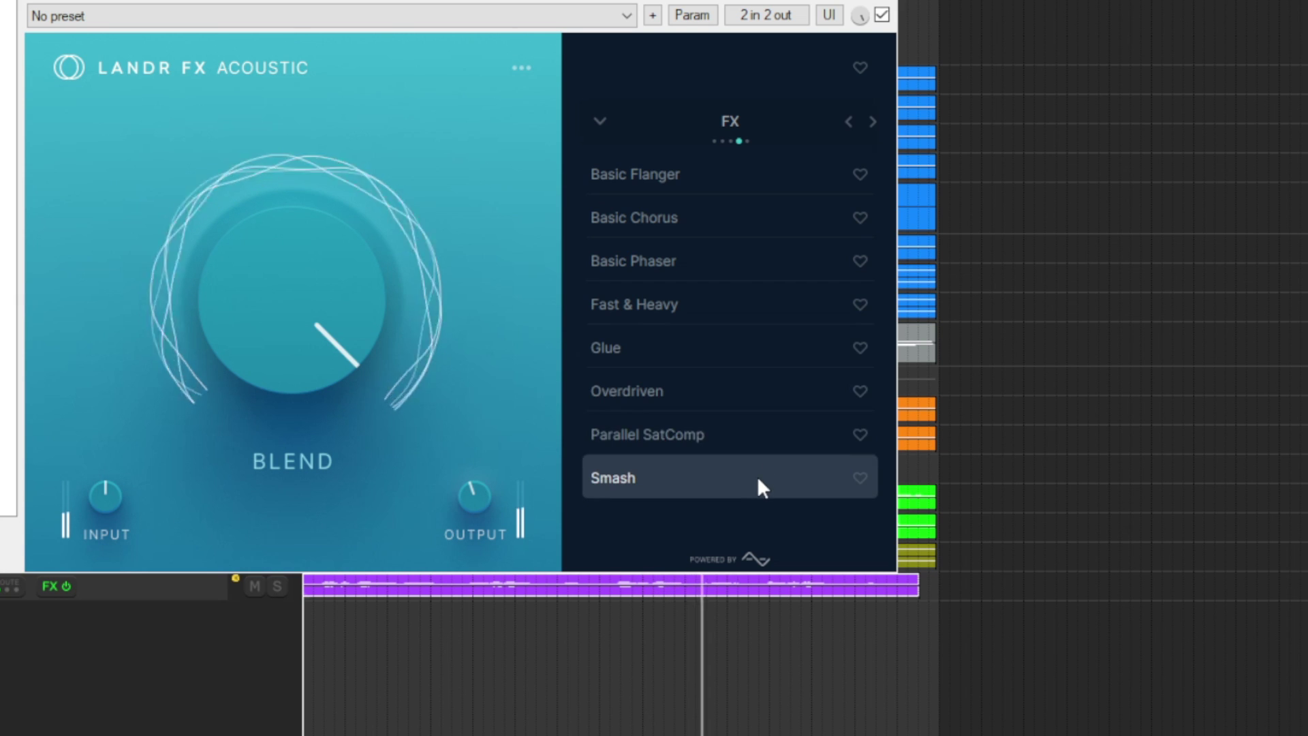
Audition the EQ presets Bass Boost, Bass Cut, High Boost, High Cut and Presence Boost on the acoustic guitars.
left_click(872, 123)
left_click(746, 174)
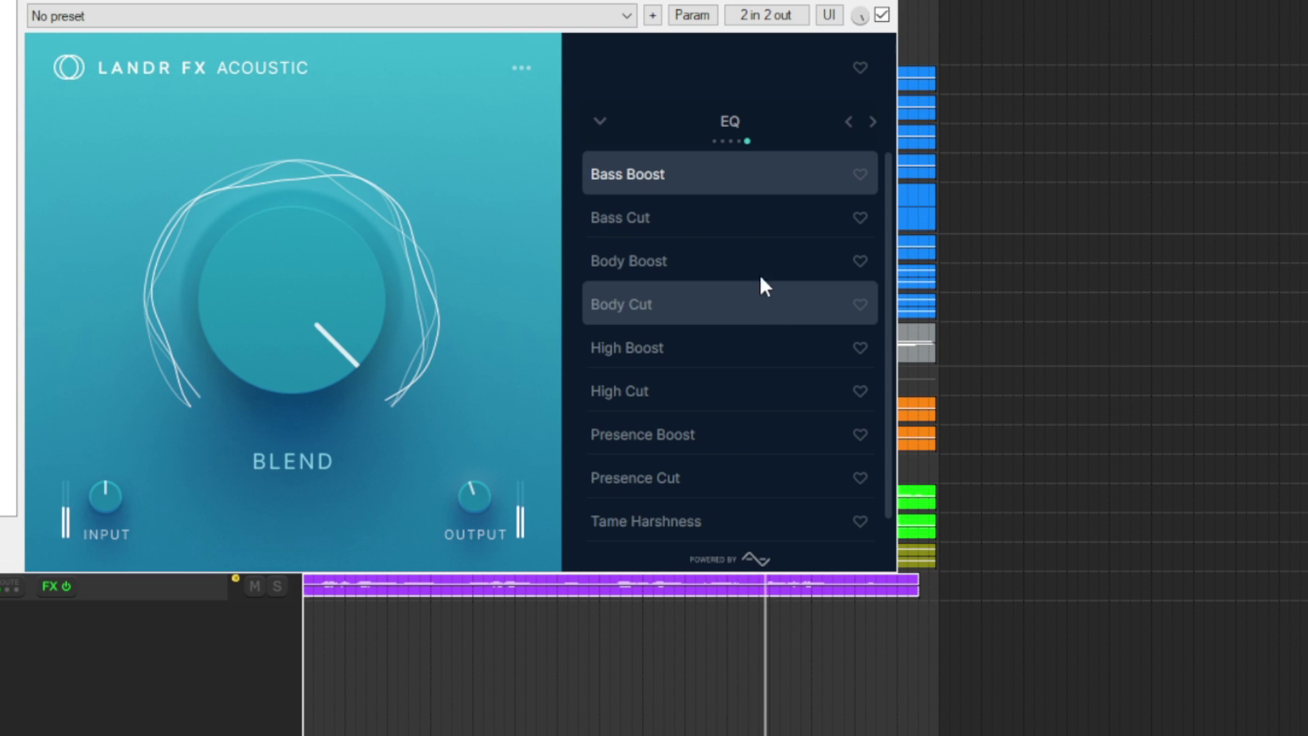
left_click(743, 221)
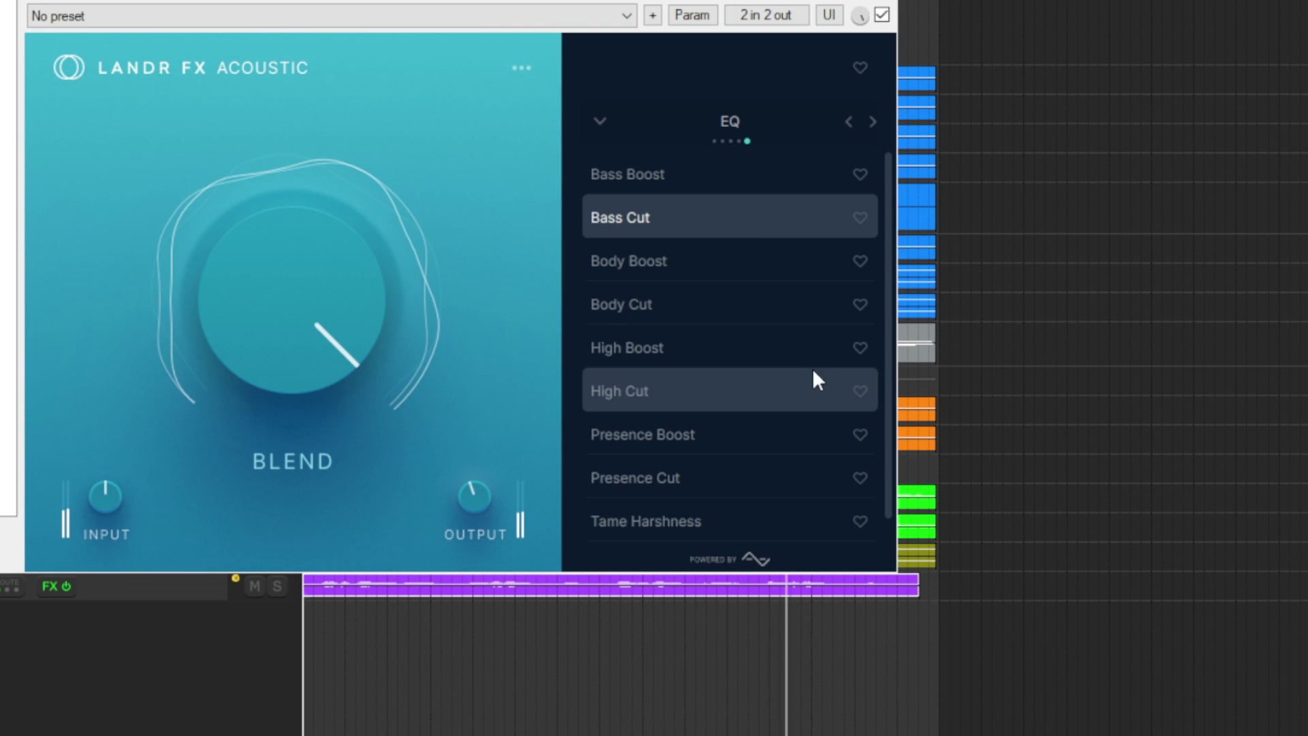
left_click(755, 345)
scroll(775, 390, "down", 1)
left_click(749, 387)
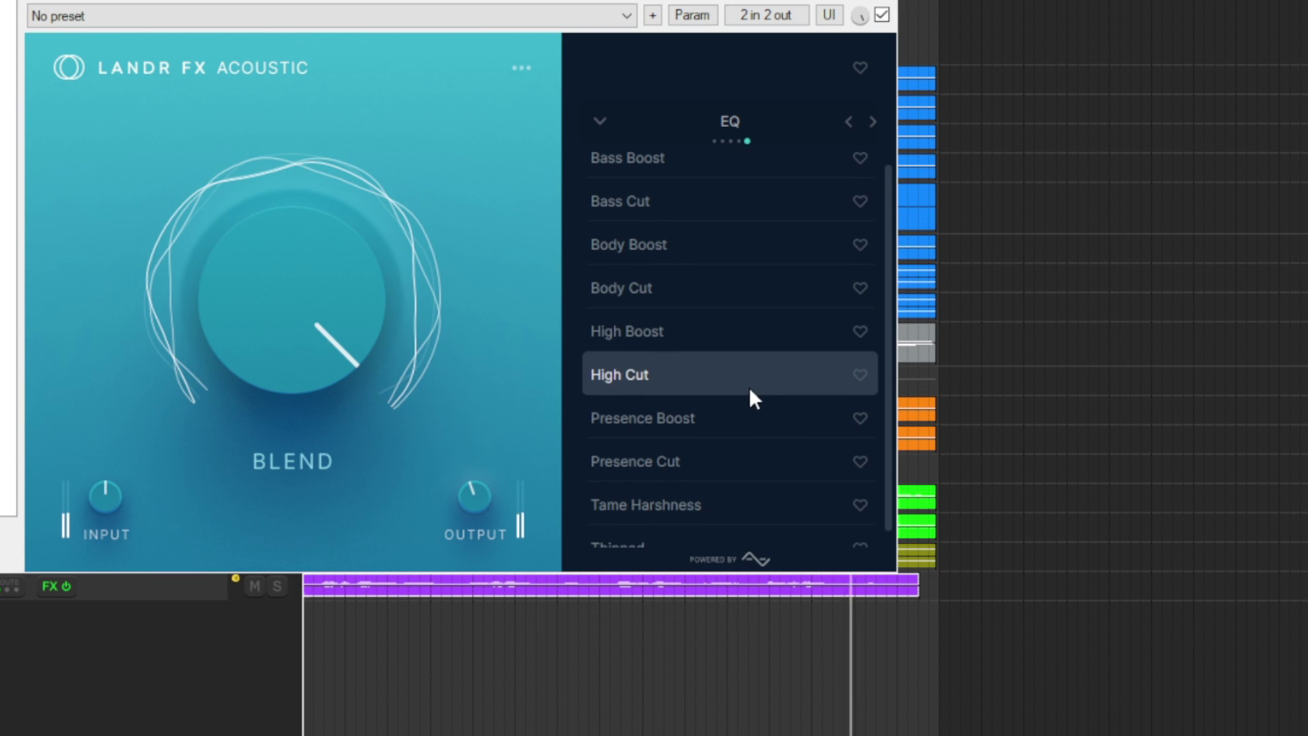
left_click(725, 423)
scroll(758, 440, "down", 1)
scroll(758, 446, "down", 2)
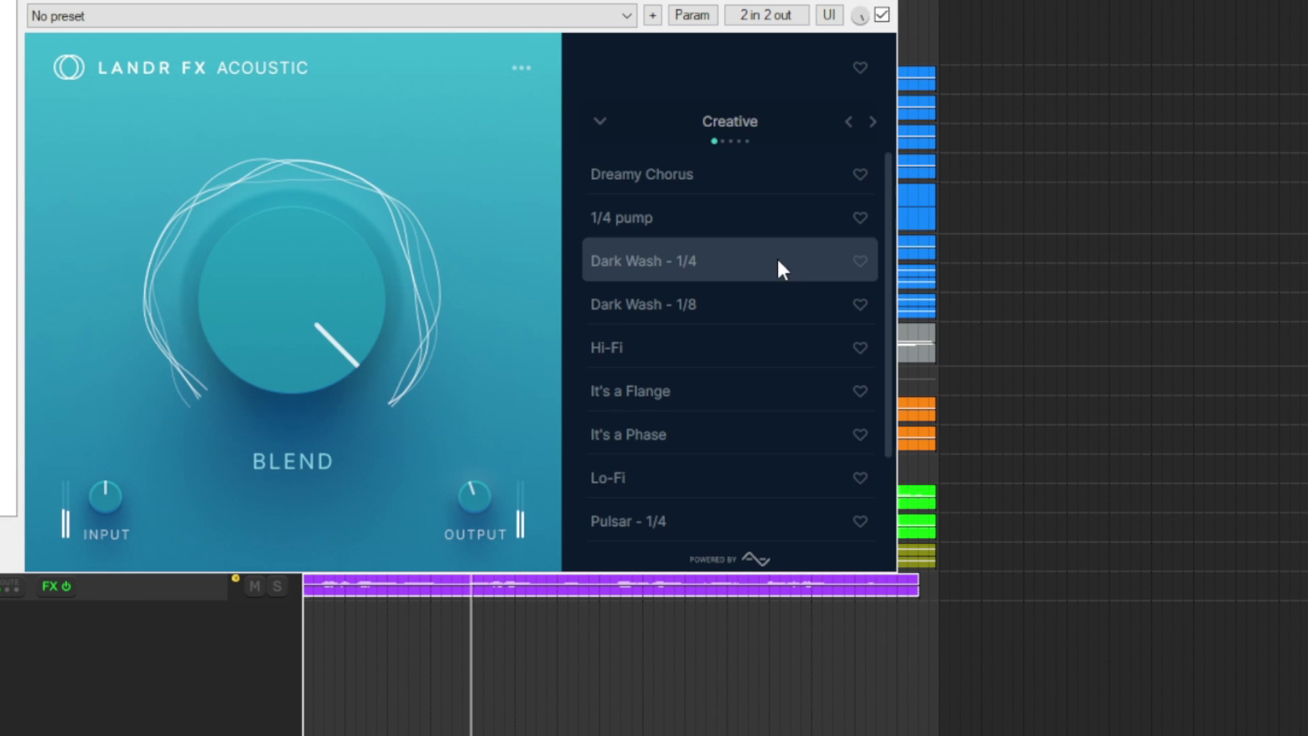
Load the Creative preset Dreamy Chorus, lower its Blend, and compare the processed and bypassed sound before and after.
left_click(746, 188)
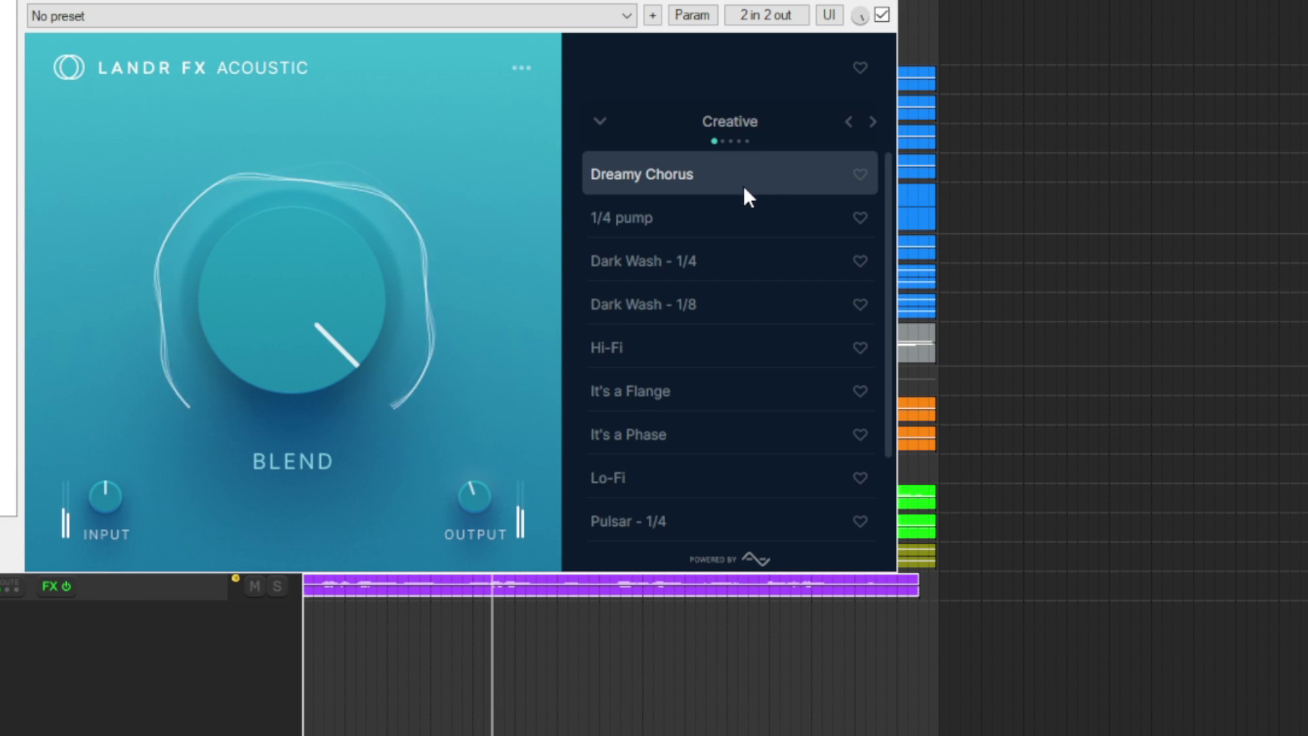
left_click(882, 15)
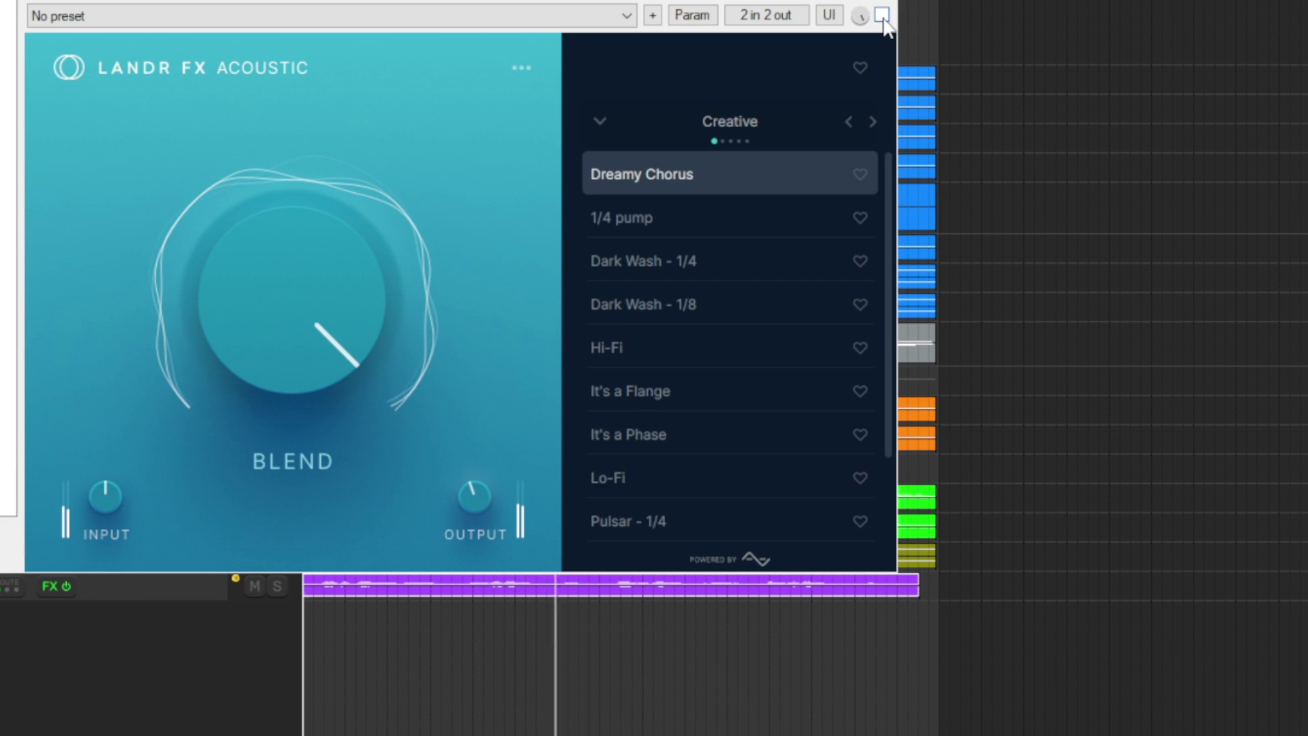
left_click(882, 14)
left_click_drag(368, 282, 354, 346)
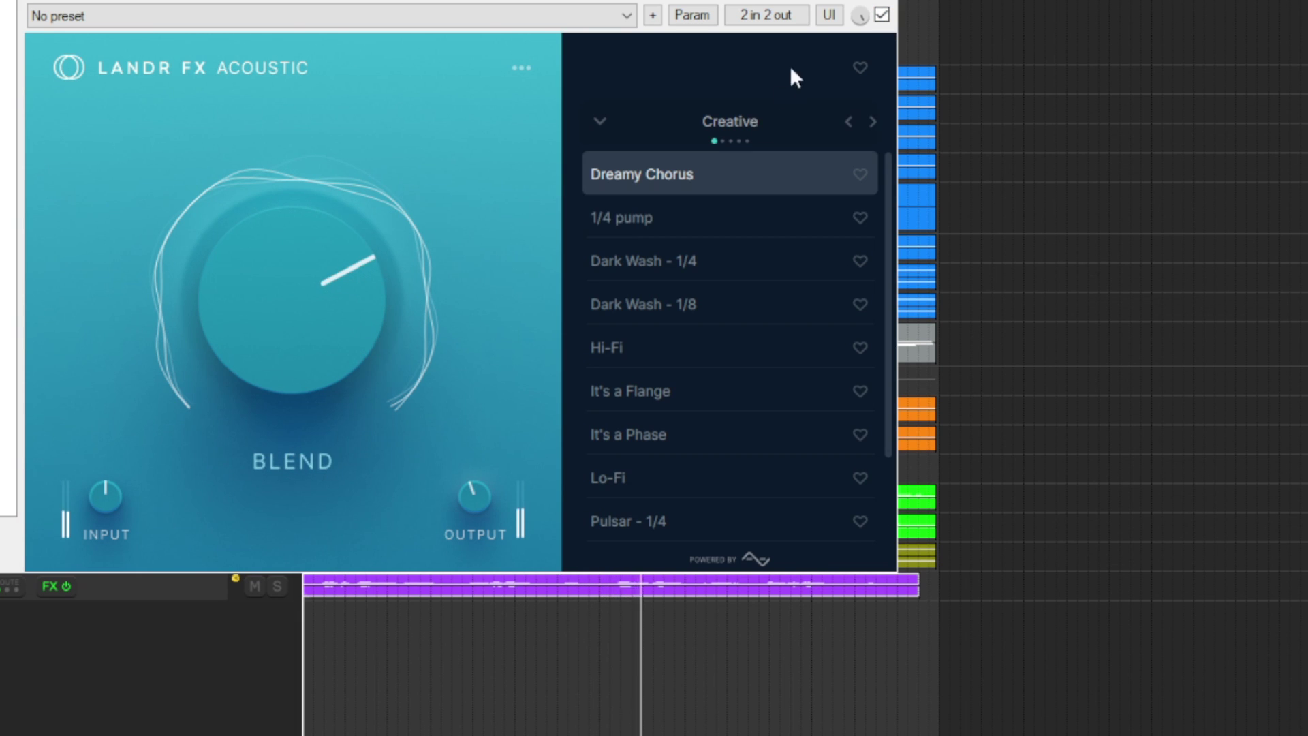
left_click(882, 15)
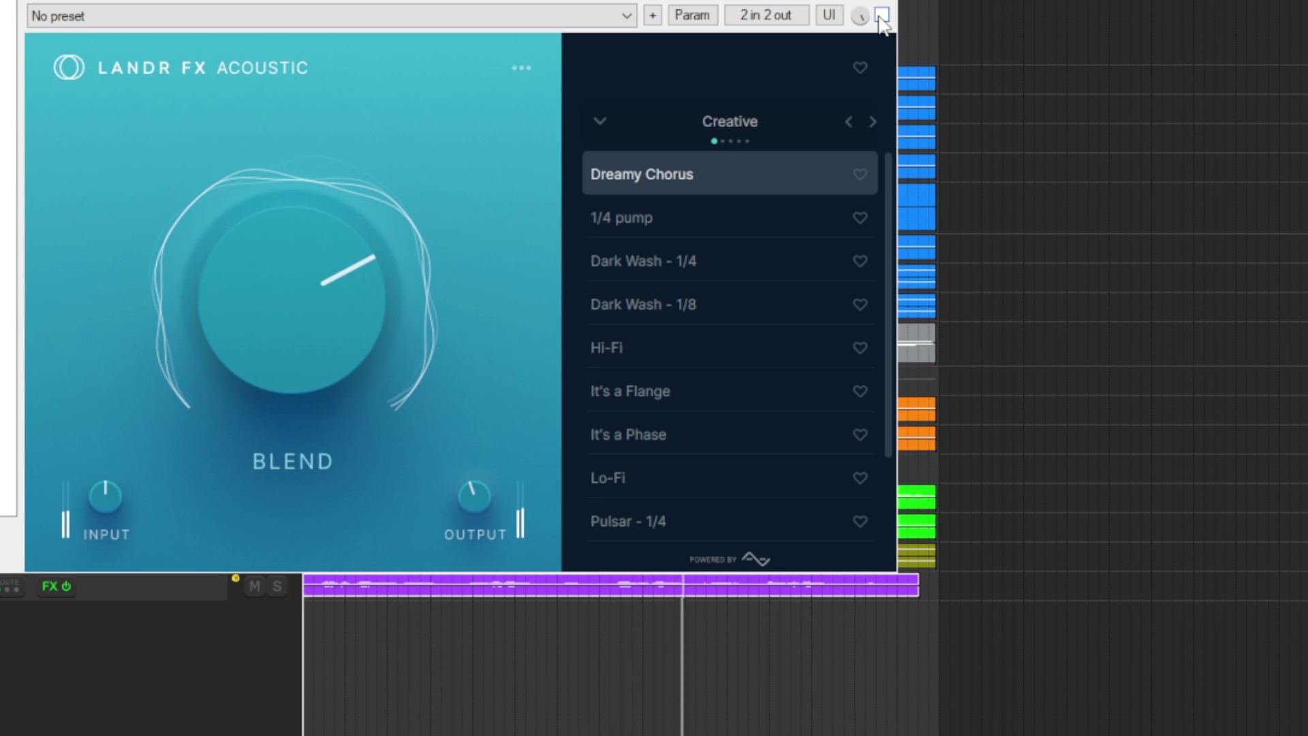
left_click(881, 15)
mouse_move(477, 498)
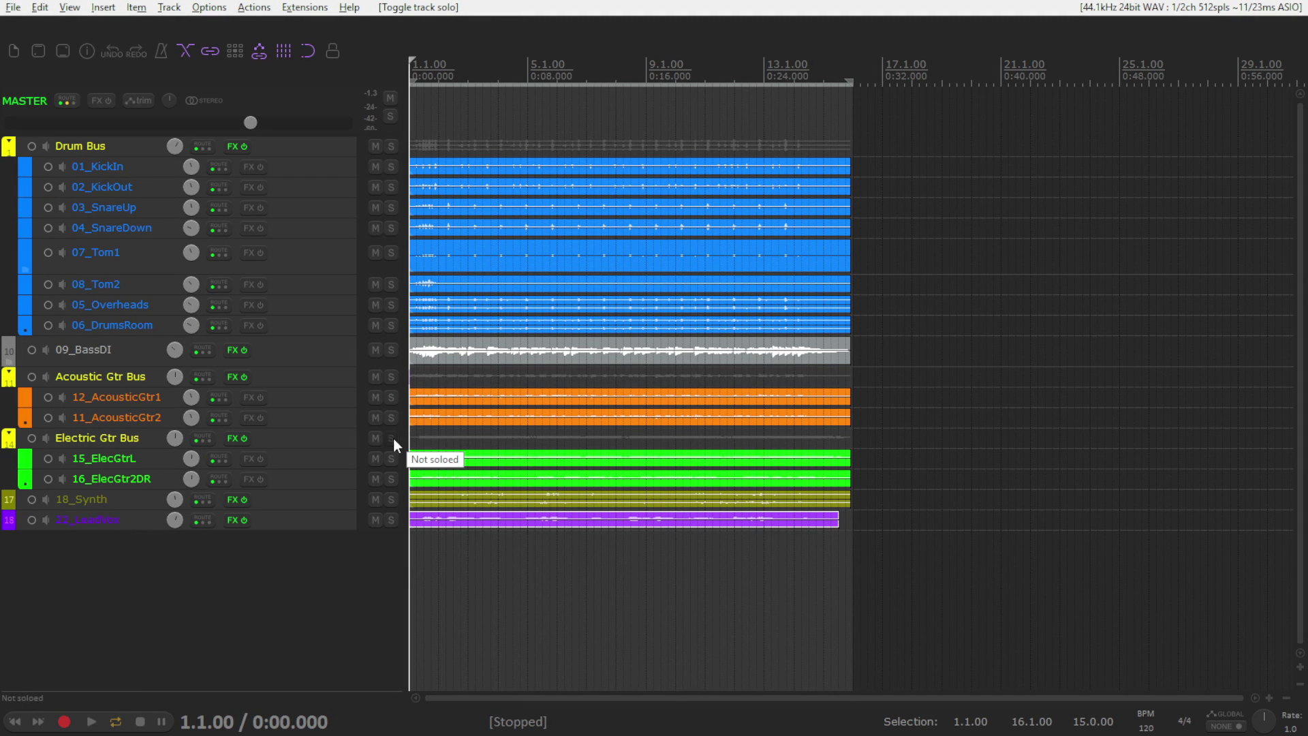
Solo the Electric Gtr Bus and open its LANDR FX Electric plug-in.
left_click(391, 438)
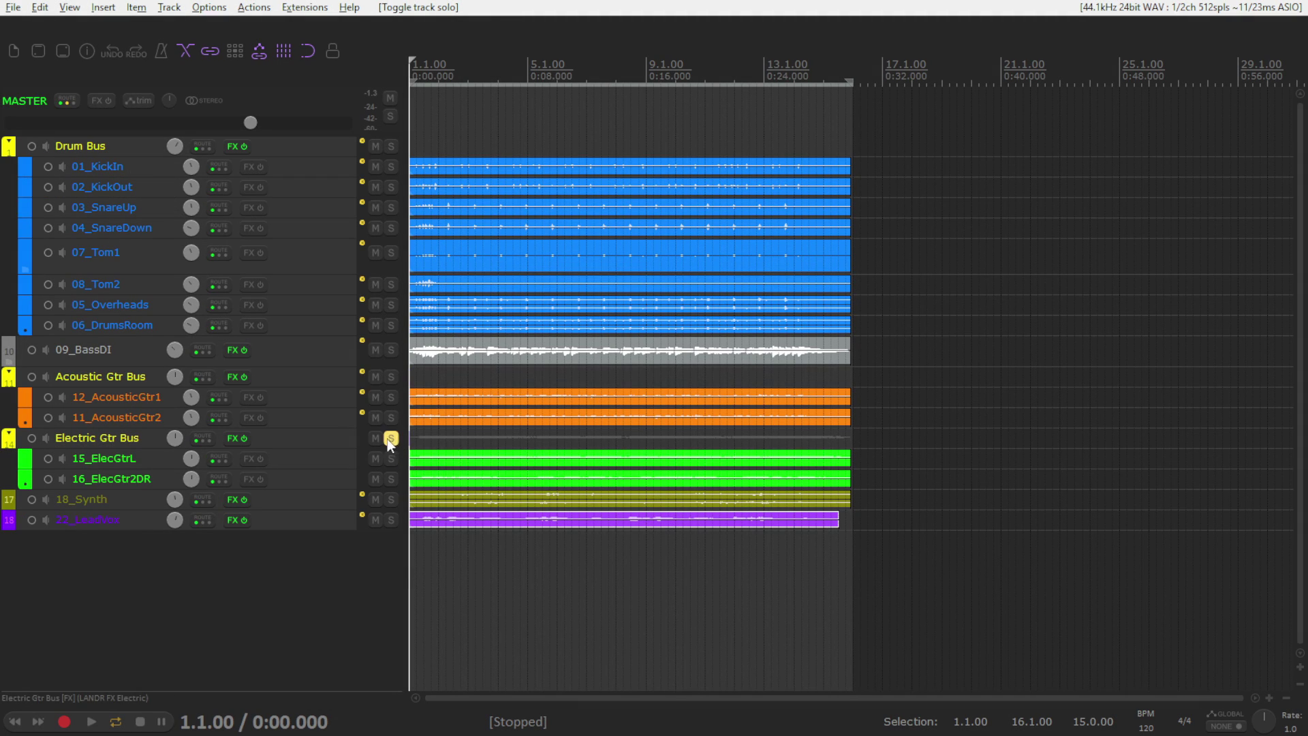
left_click(235, 438)
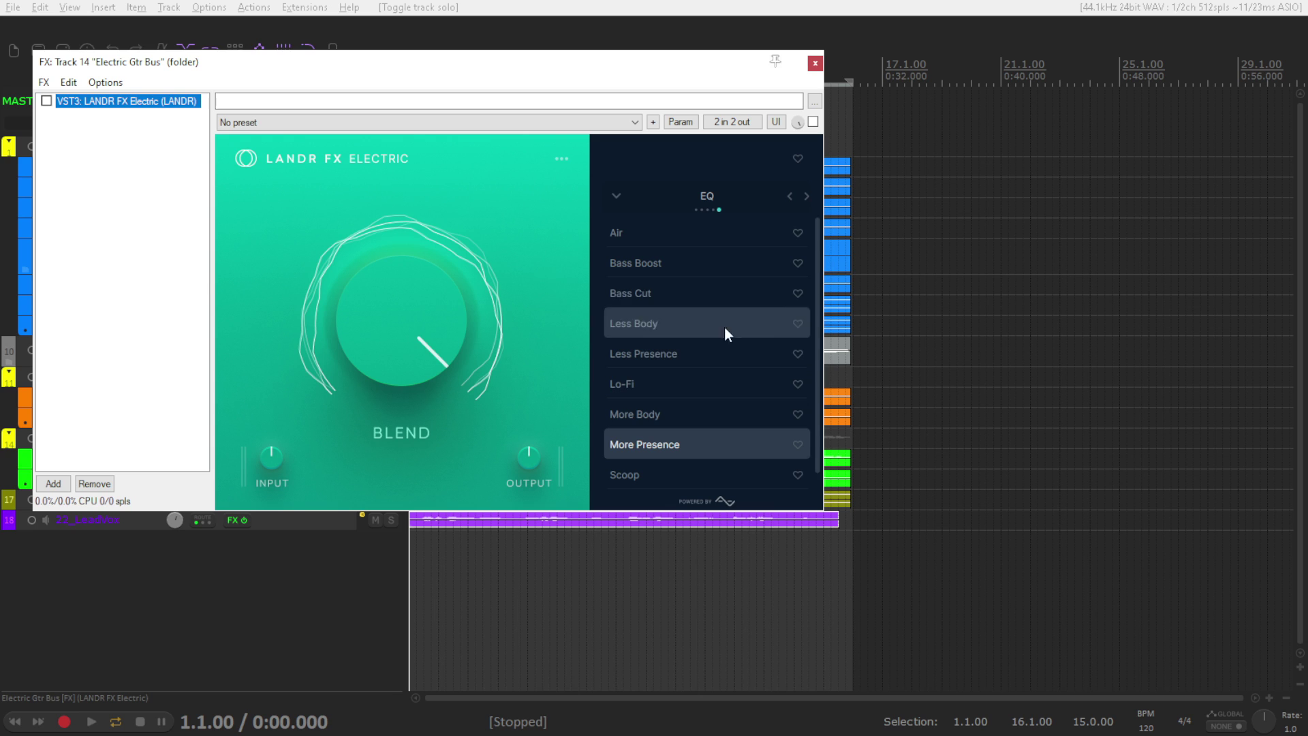
Look through the LANDR FX Electric preset lists, from EQ through the Creative, Reverb, Delay and FX categories.
left_click_drag(816, 447, 818, 472)
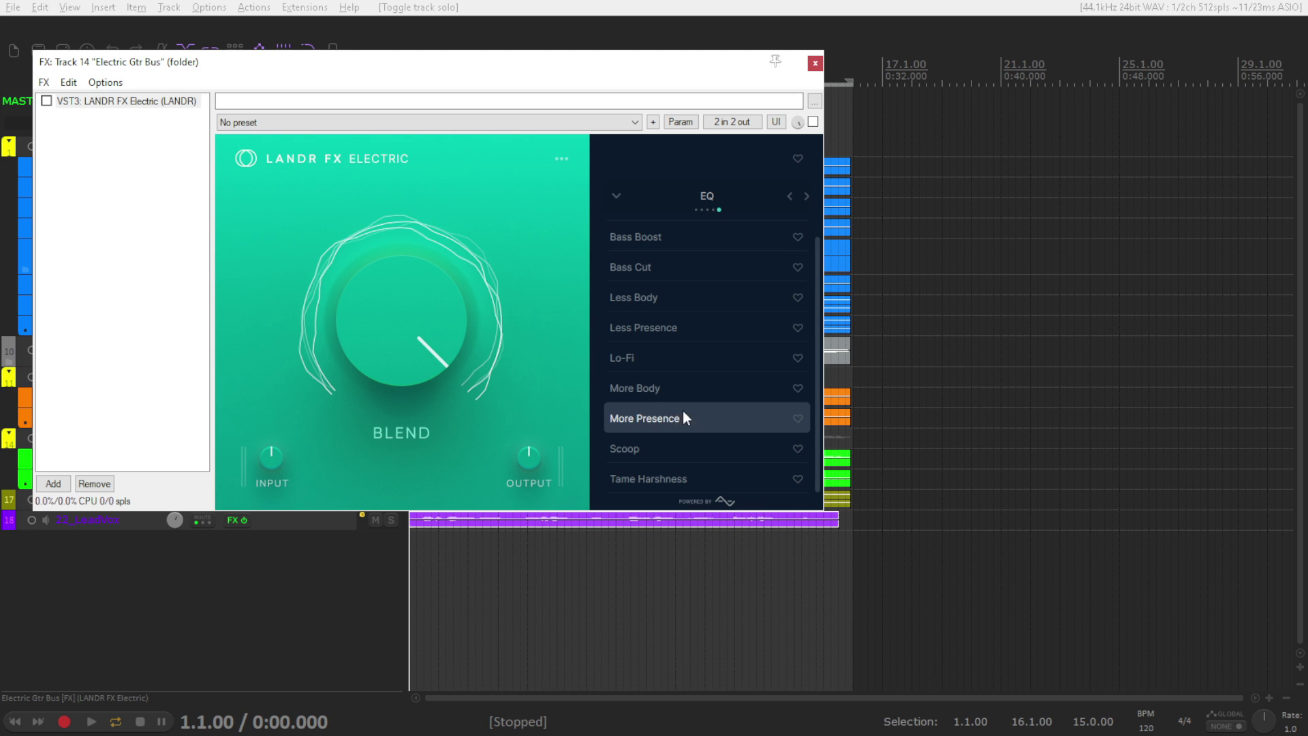
scroll(816, 393, "up", 1)
scroll(816, 440, "down", 1)
scroll(800, 313, "up", 1)
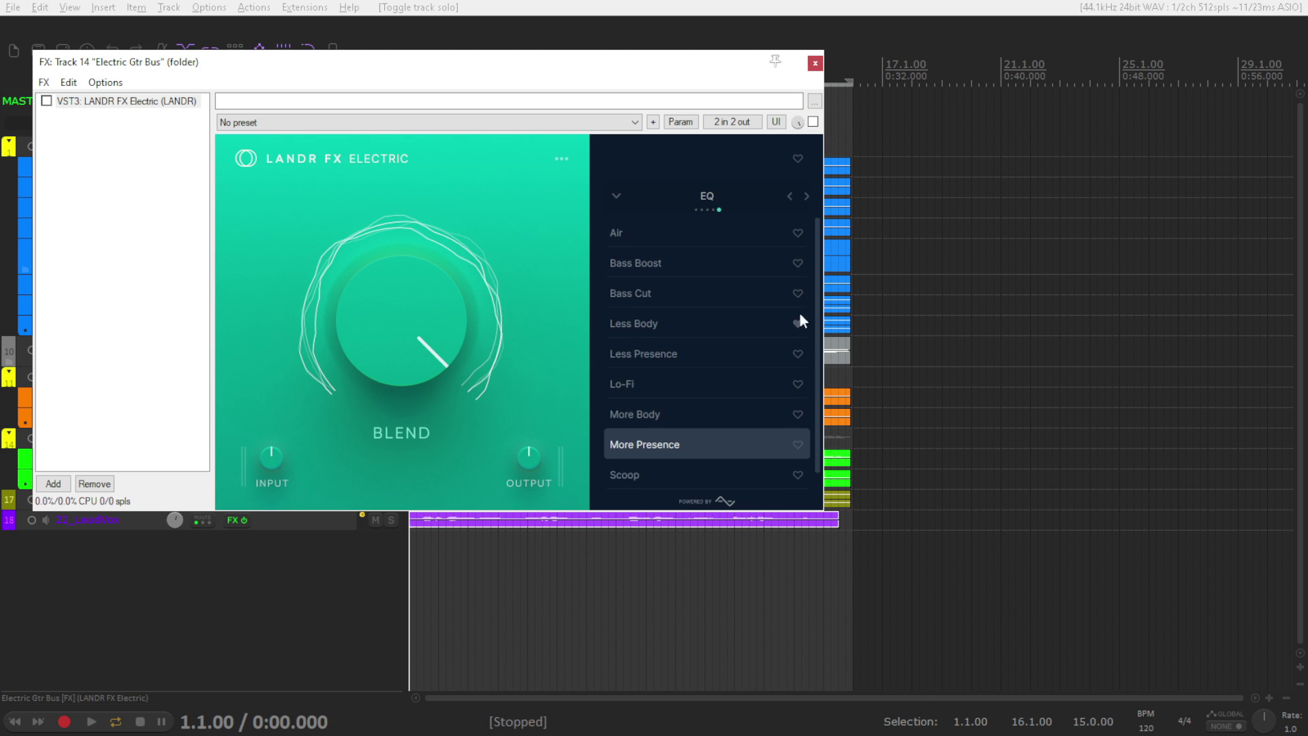
left_click(805, 195)
left_click(807, 197)
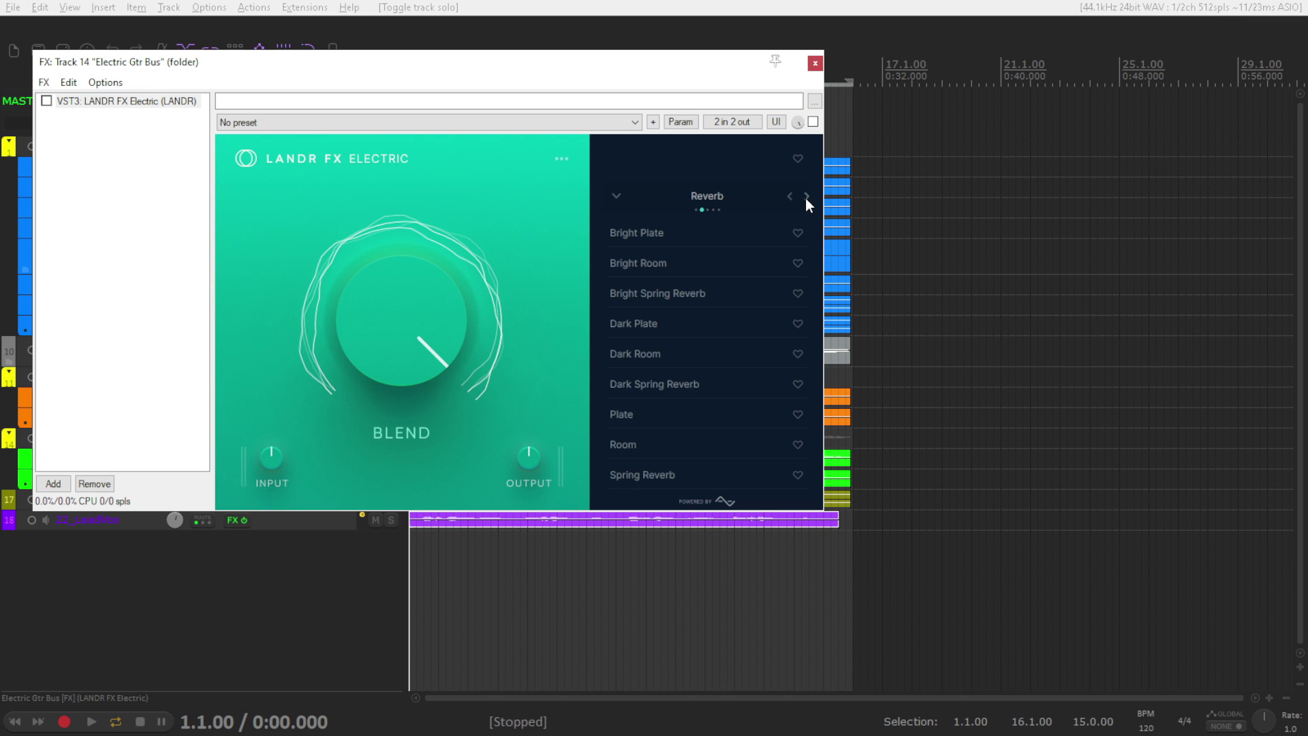
left_click(806, 197)
left_click(805, 198)
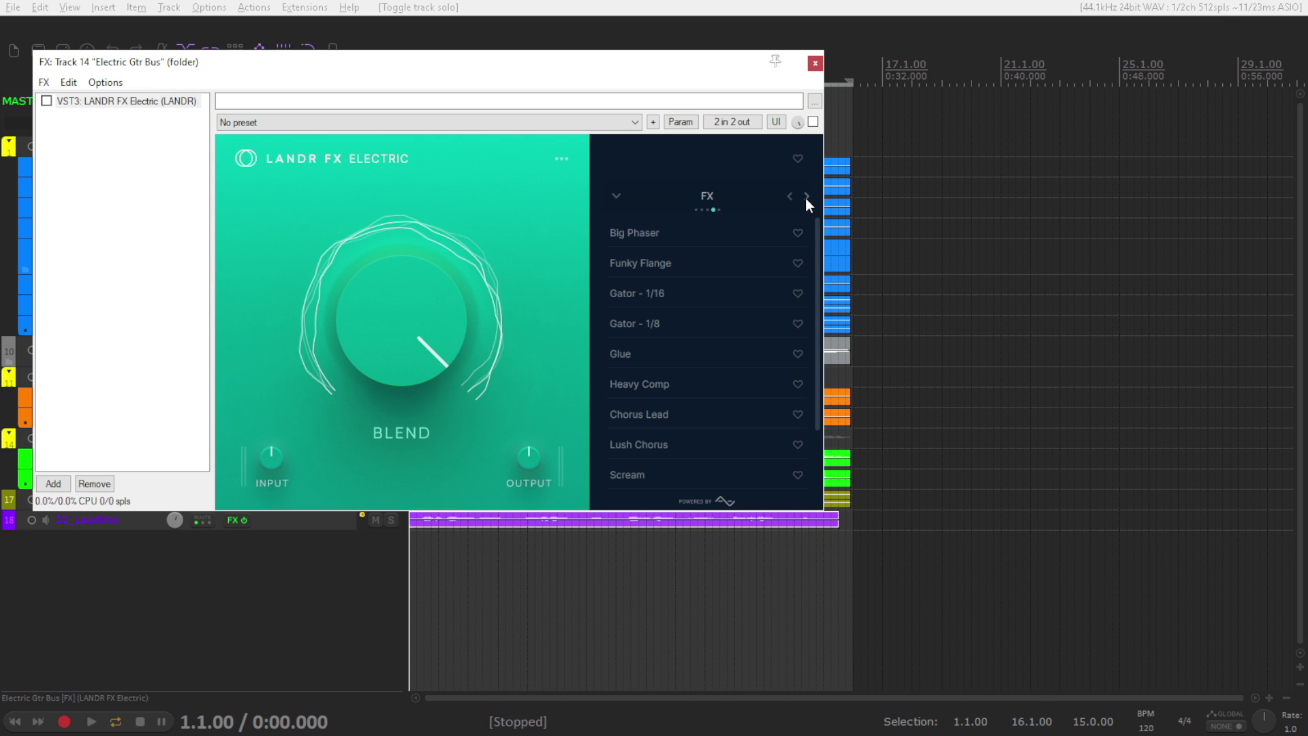
left_click(805, 197)
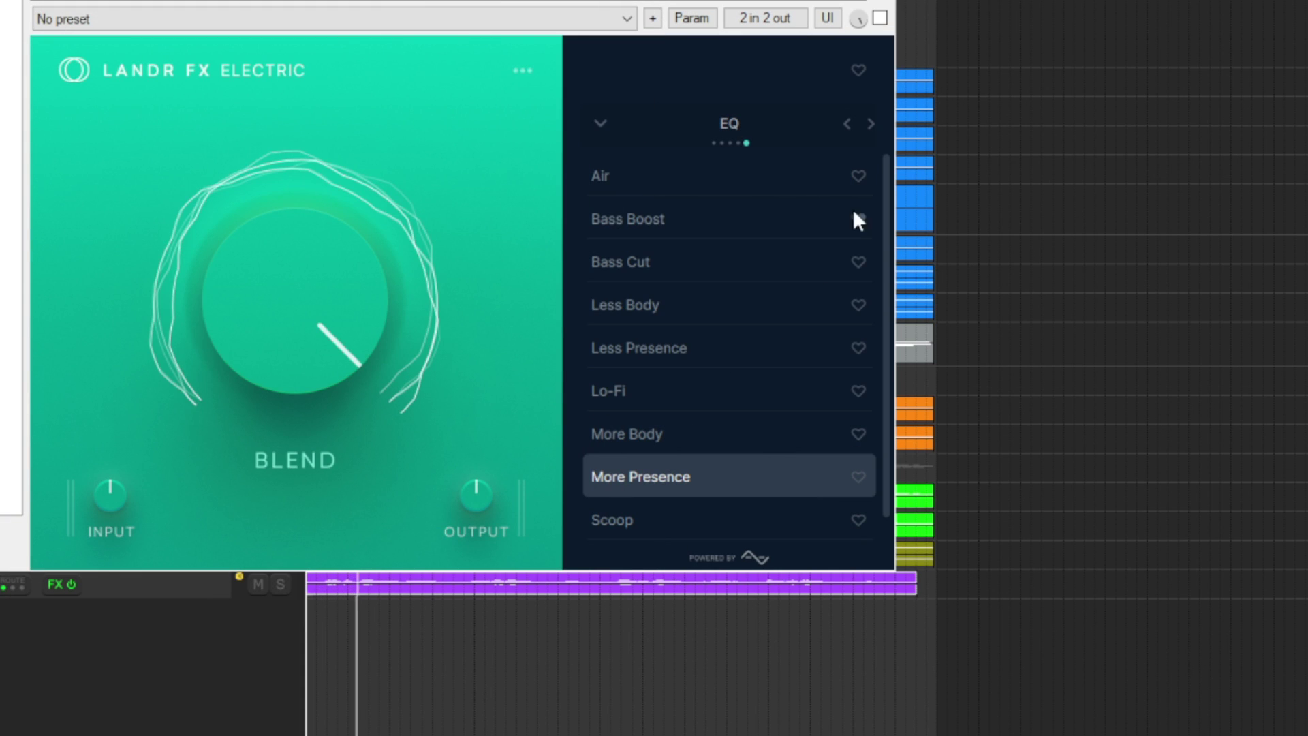
Enable LANDR FX Electric during playback and compare the EQ preset More Presence with the bypassed sound.
left_click(879, 17)
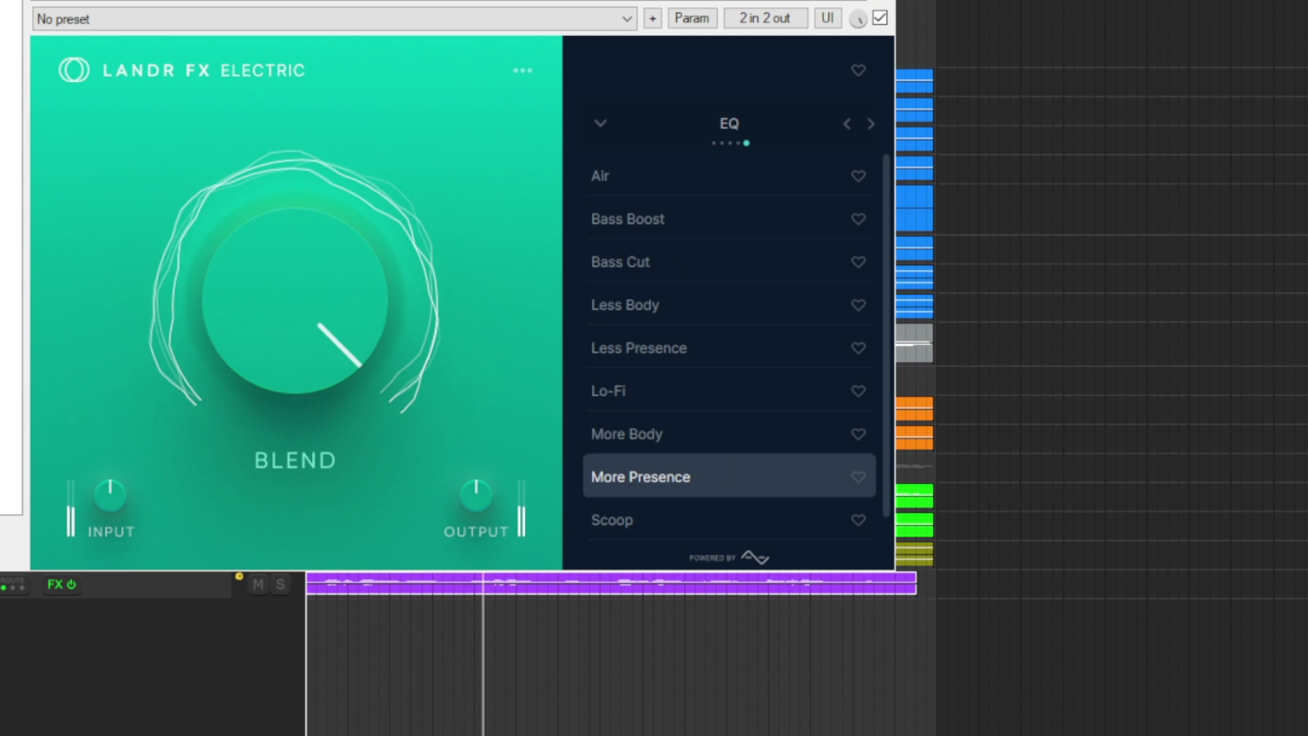
left_click(880, 18)
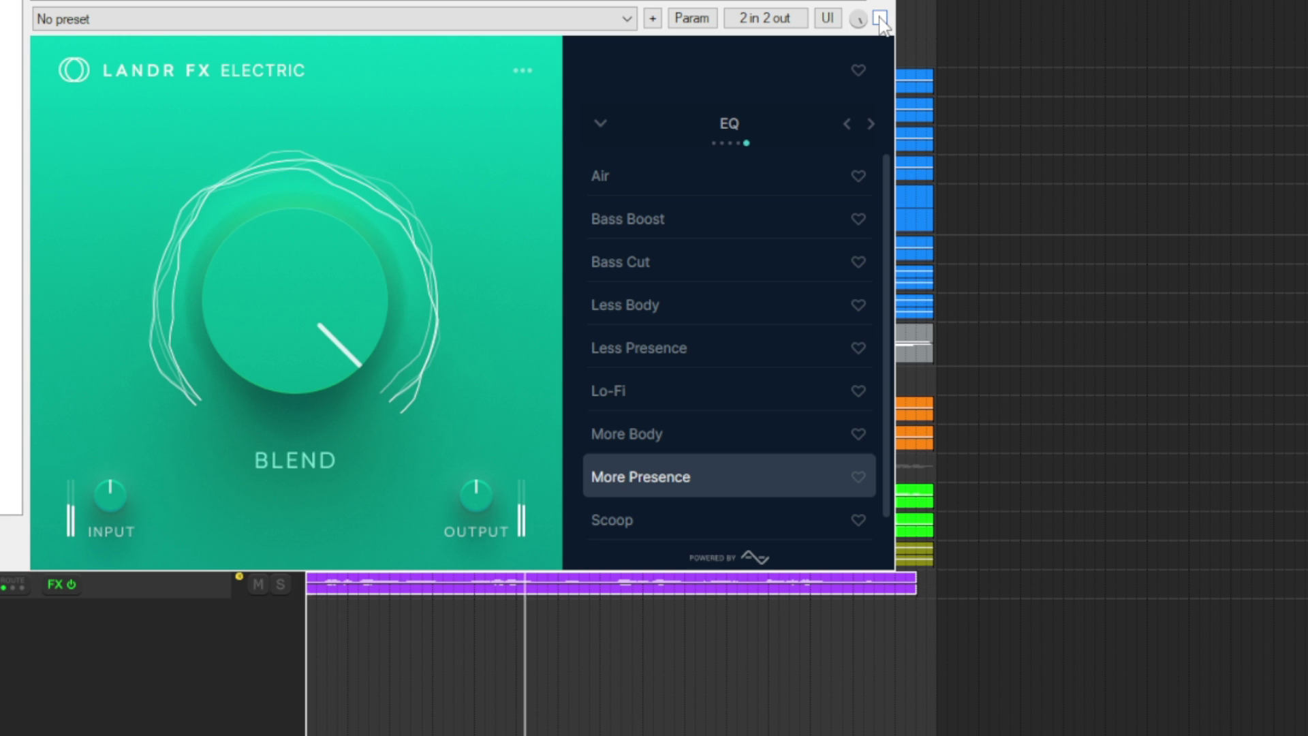
left_click(880, 17)
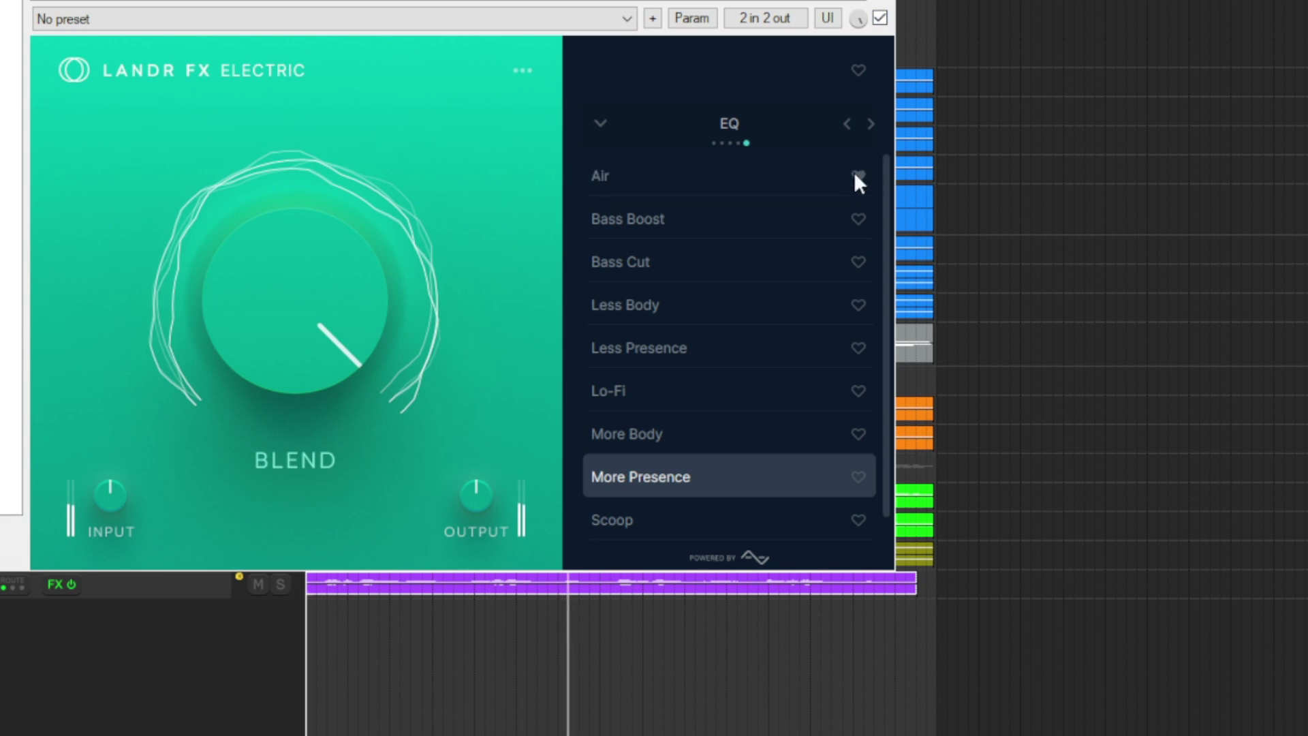
Audition the Creative presets 70s guitar, Alternative, Warble, Dark and Heavy, and Giant on the electric guitars during playback.
left_click(871, 123)
left_click(725, 181)
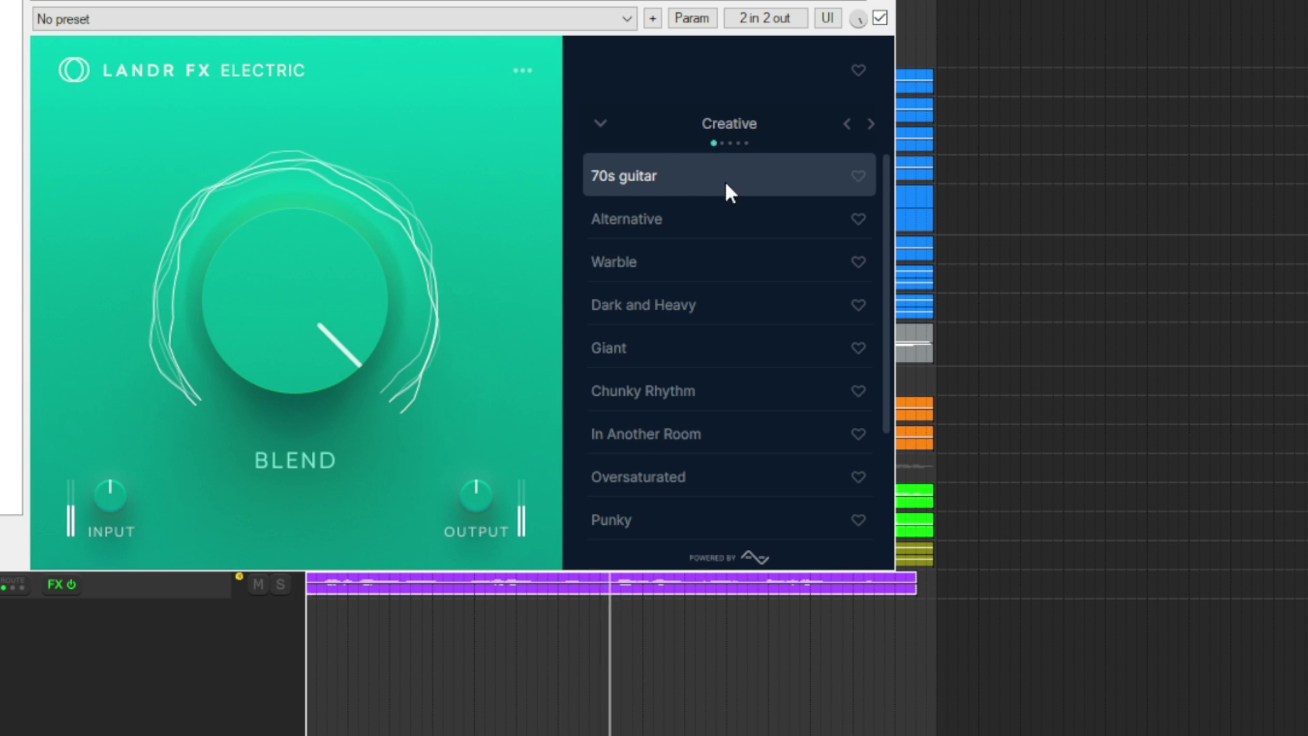
left_click(706, 220)
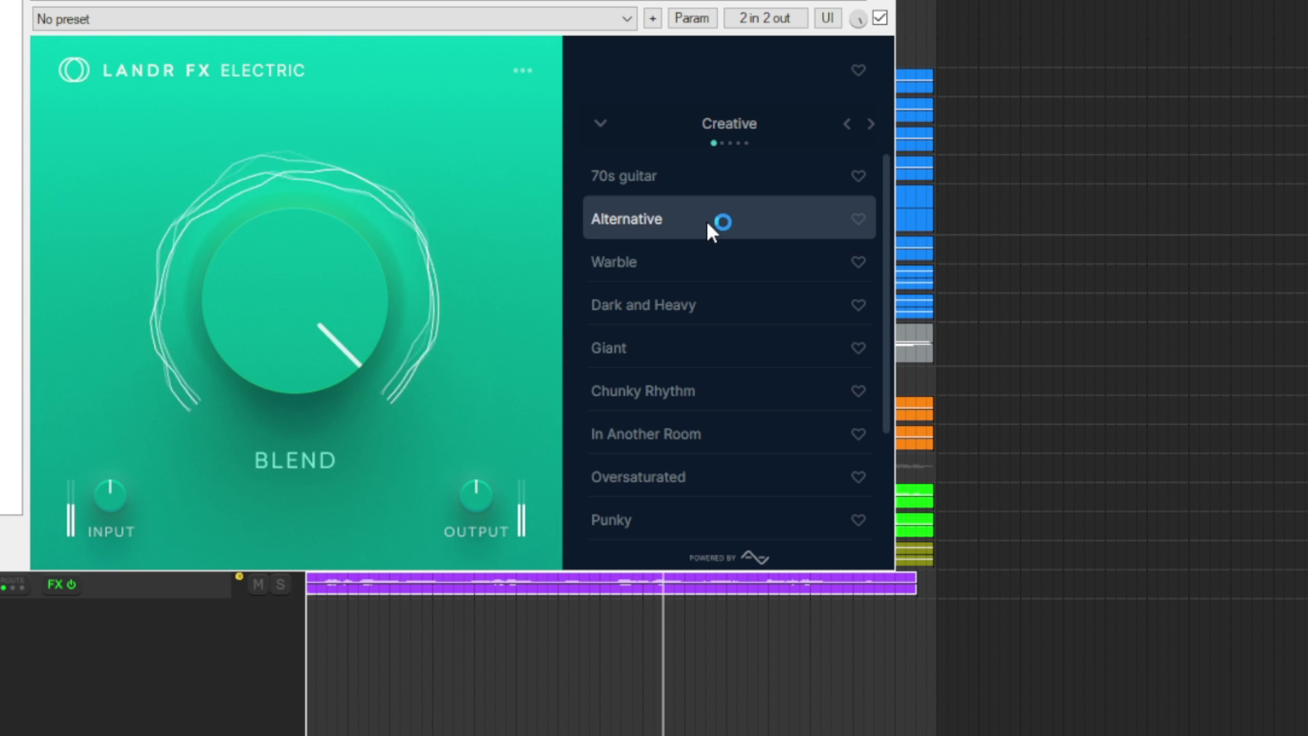
left_click(725, 263)
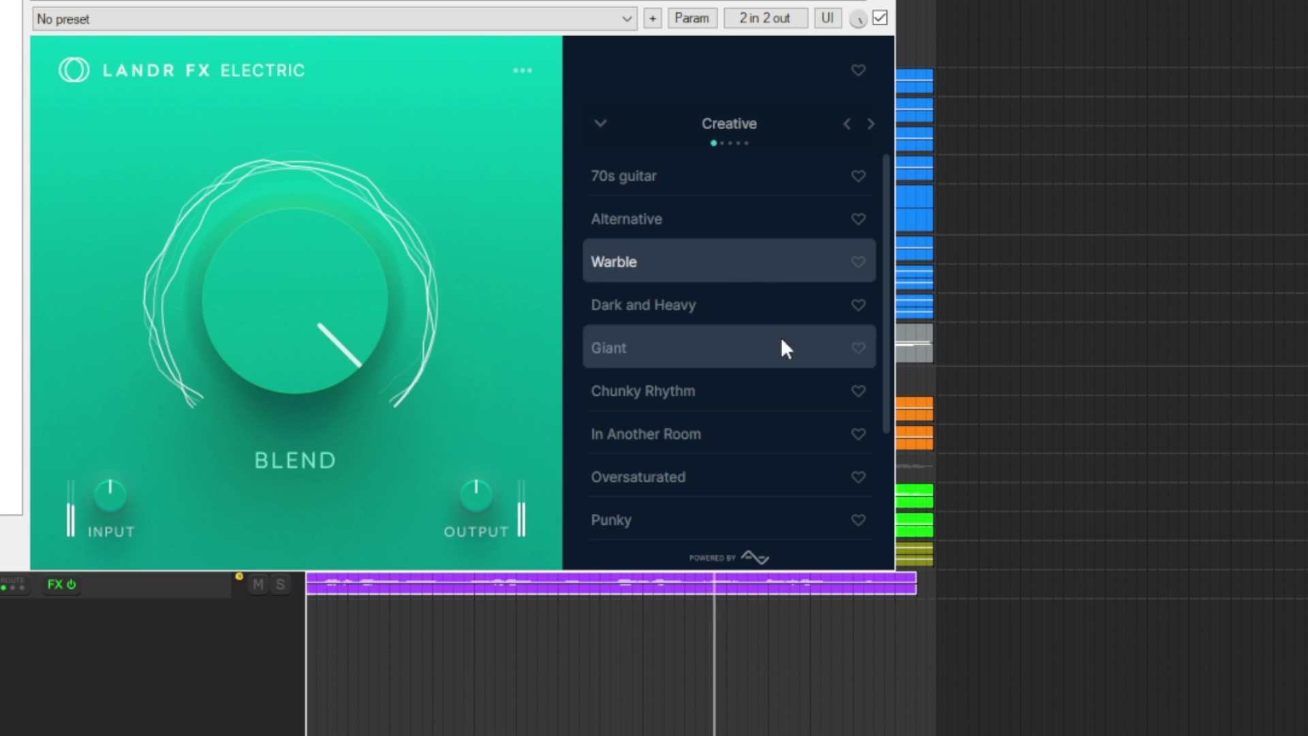
left_click(738, 308)
scroll(771, 402, "down", 2)
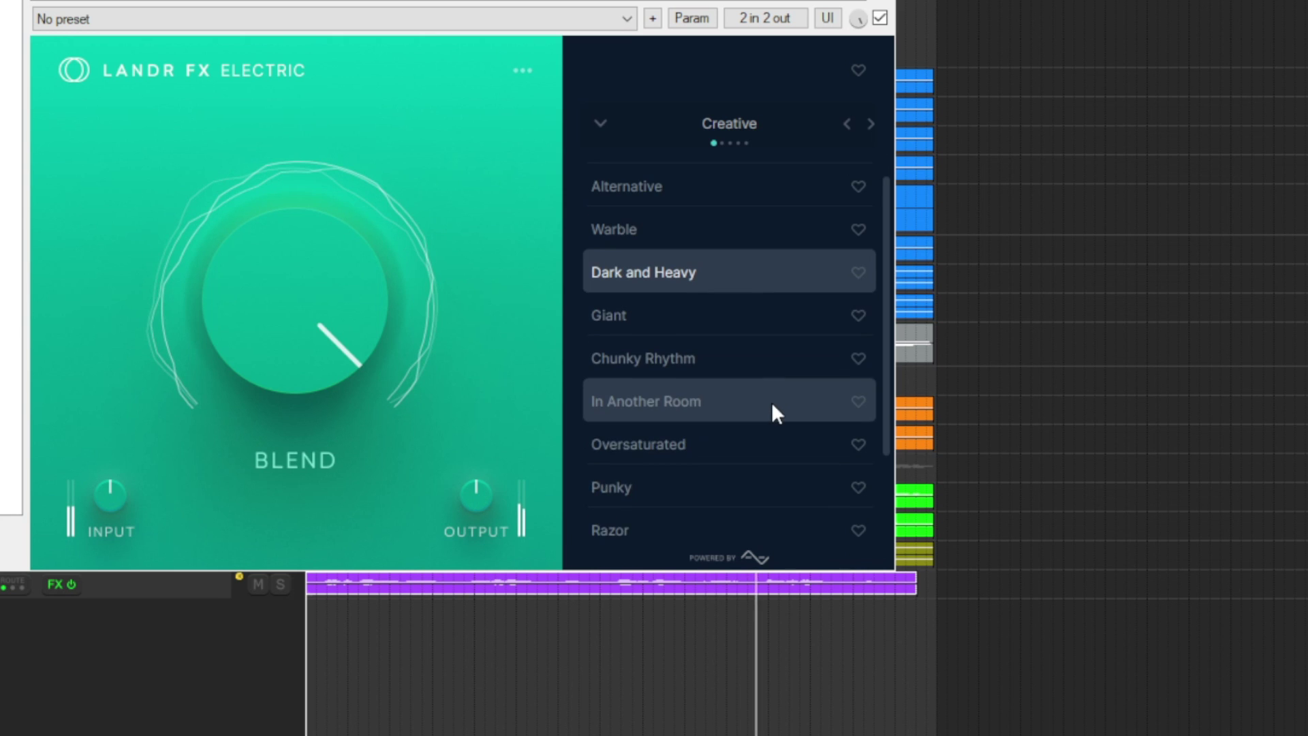
left_click(716, 284)
Audition the Creative presets Chunky Rhythm, In Another Room, Oversaturated, Punky, Razor, Scooped Pop and Space Guitar.
scroll(759, 409, "down", 1)
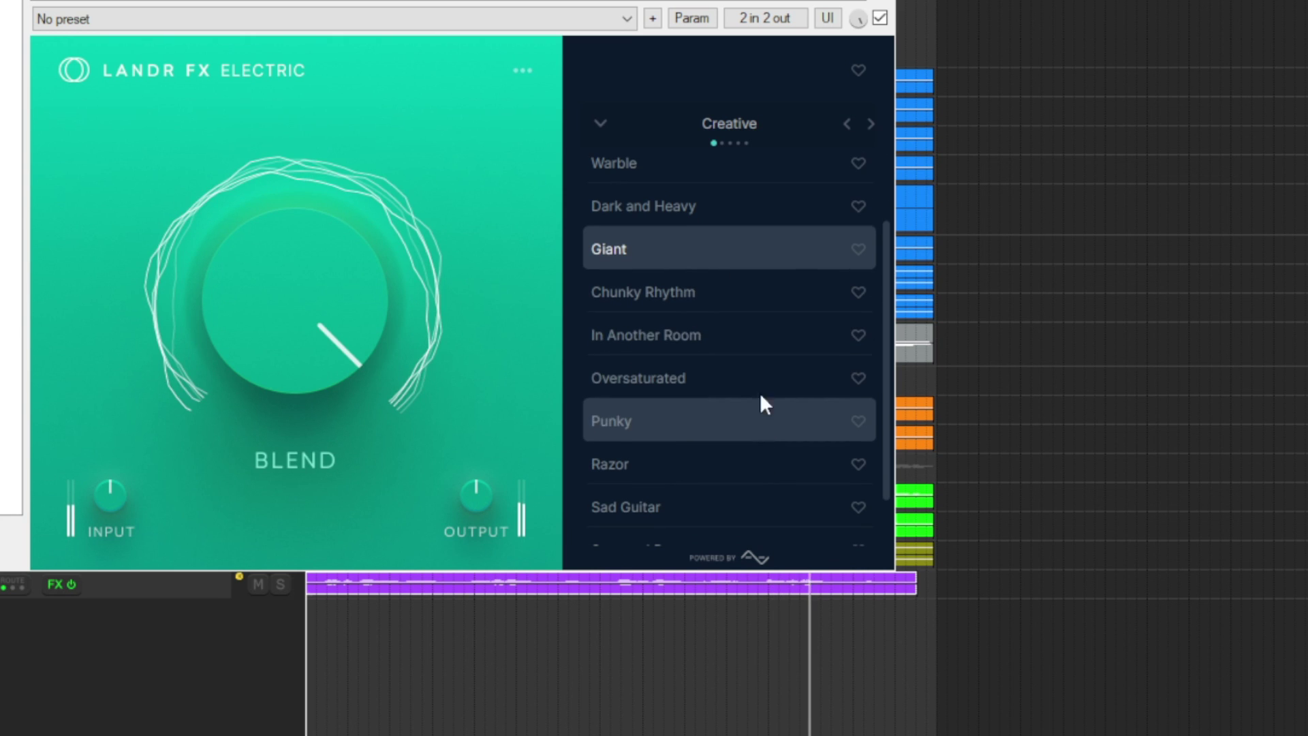
left_click(743, 308)
scroll(769, 416, "down", 2)
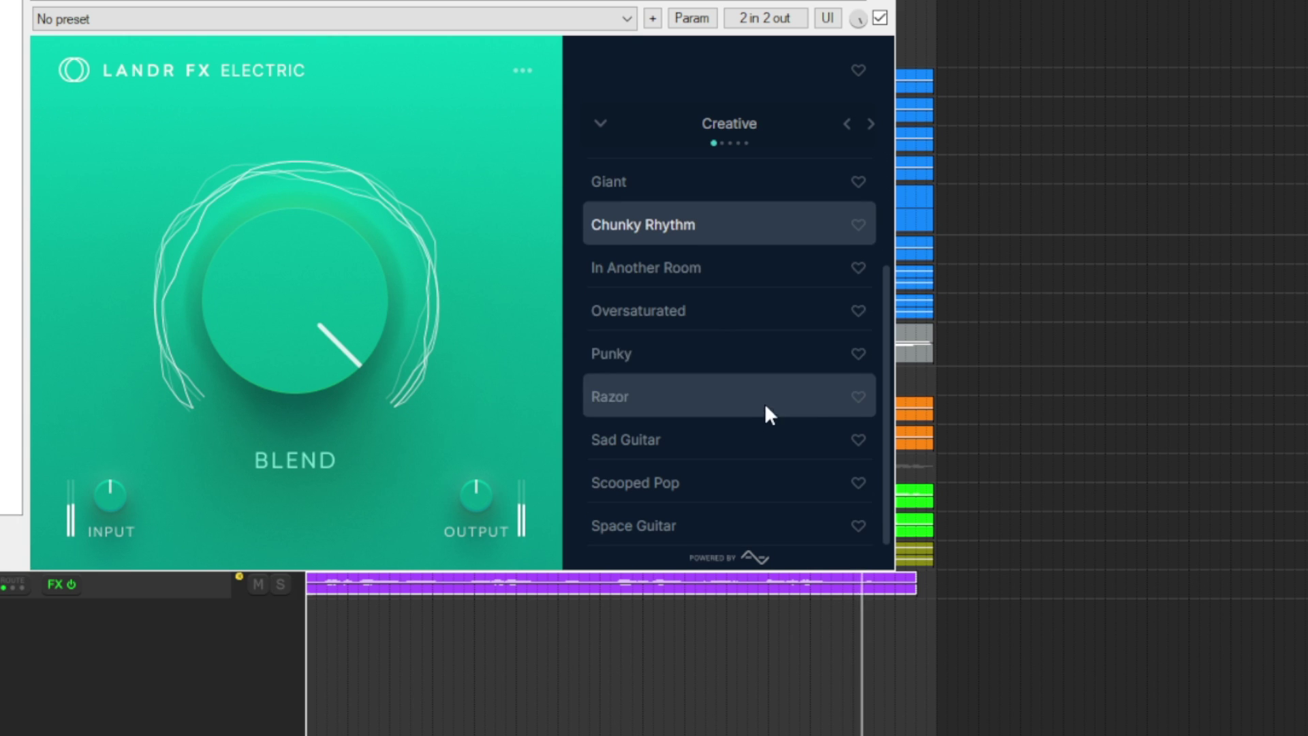
left_click(733, 276)
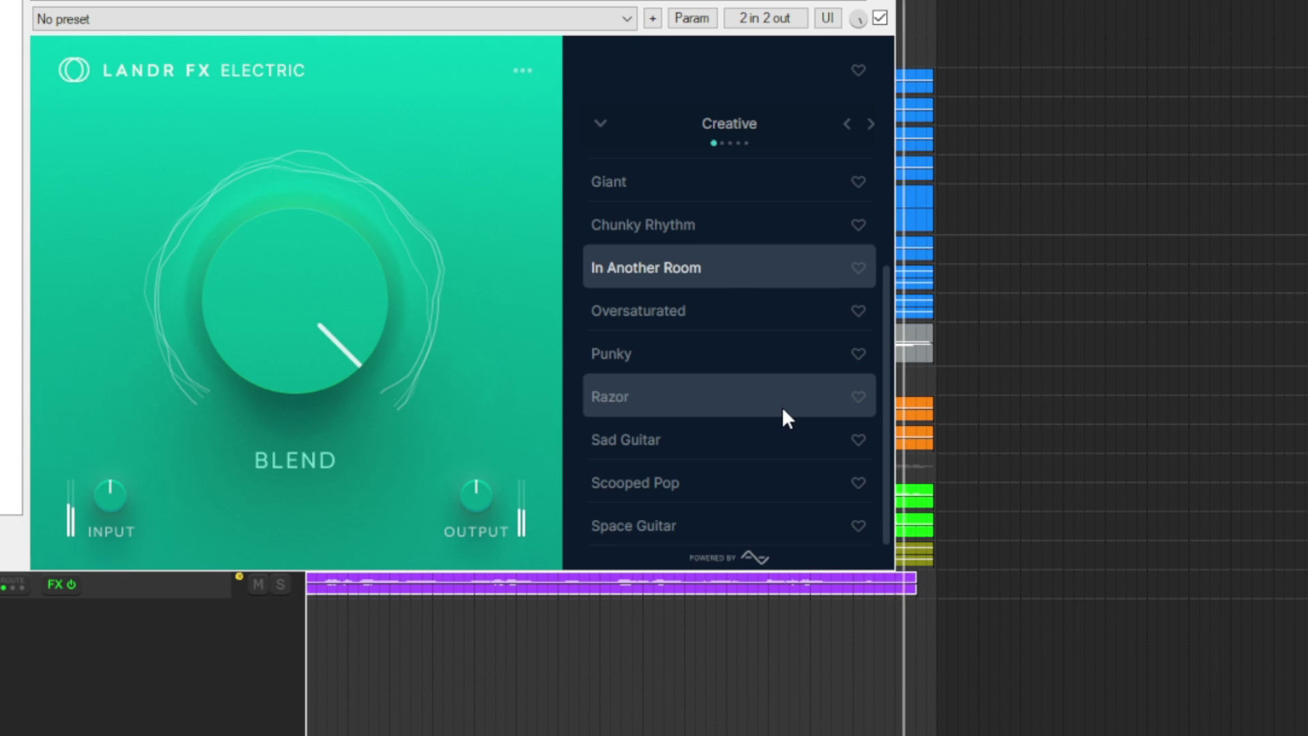
key("Down")
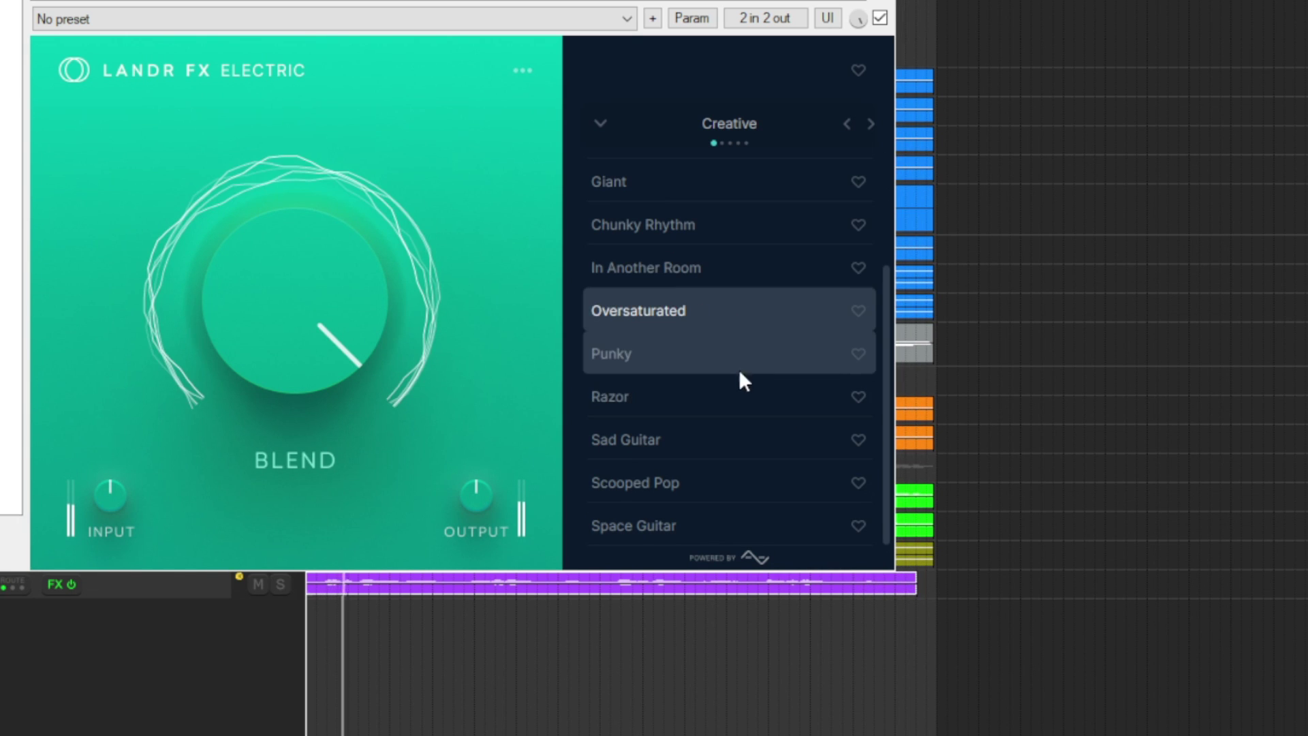
left_click(743, 374)
left_click(747, 412)
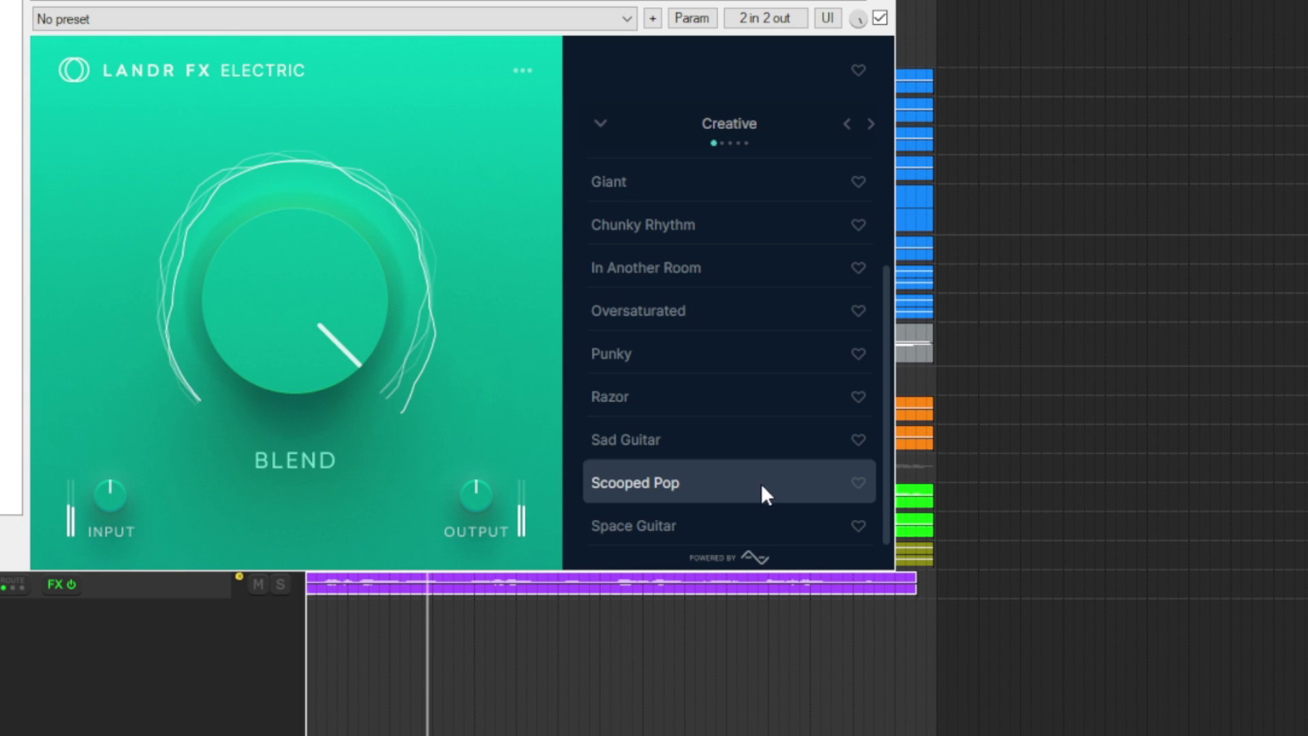
left_click(766, 526)
Switch to the Reverb presets and audition Bright Room, Bright Spring Reverb, Dark Plate and Dark Room on the electric guitars.
left_click(871, 123)
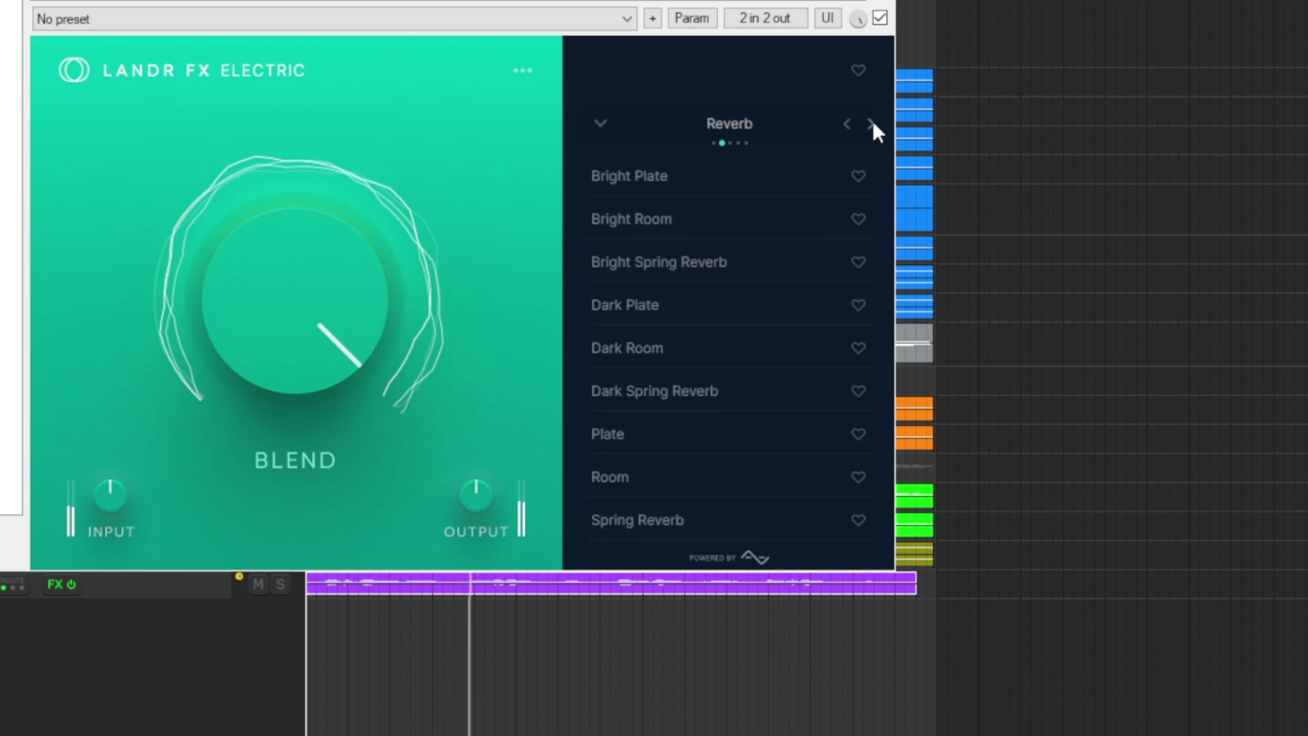
left_click(750, 223)
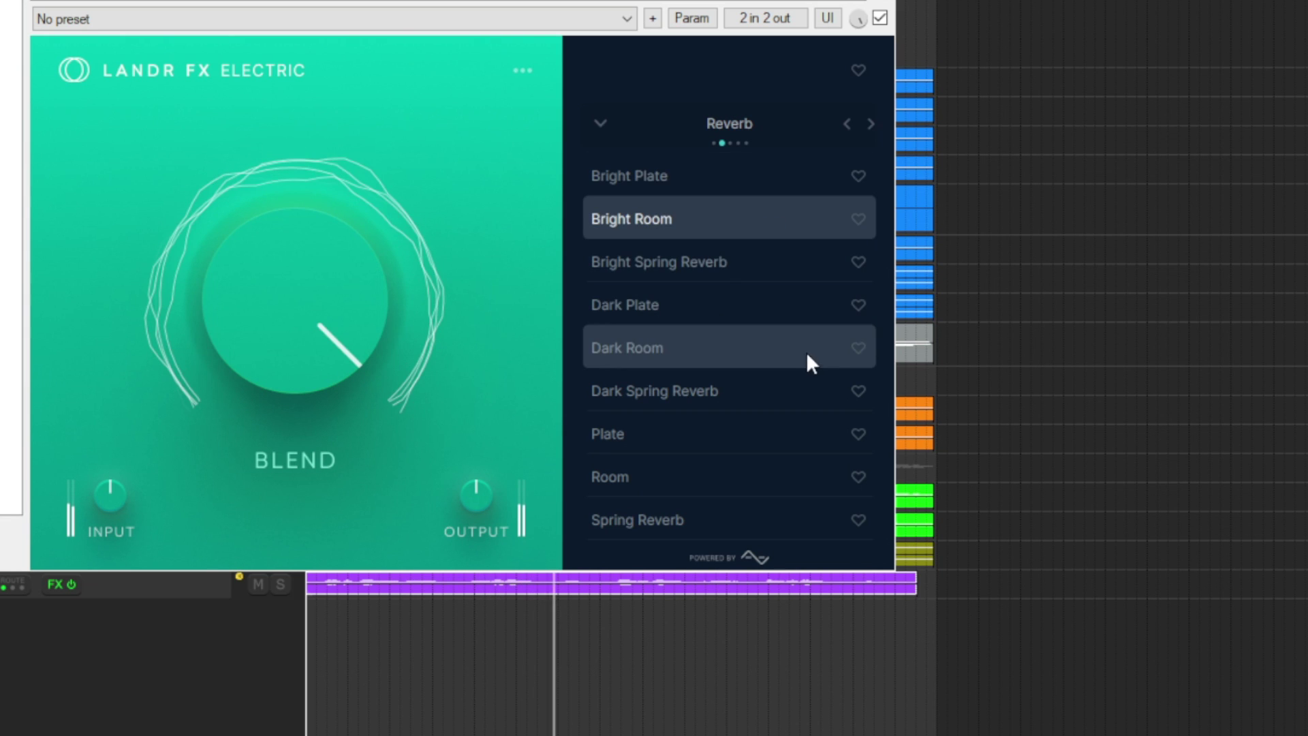
left_click(735, 269)
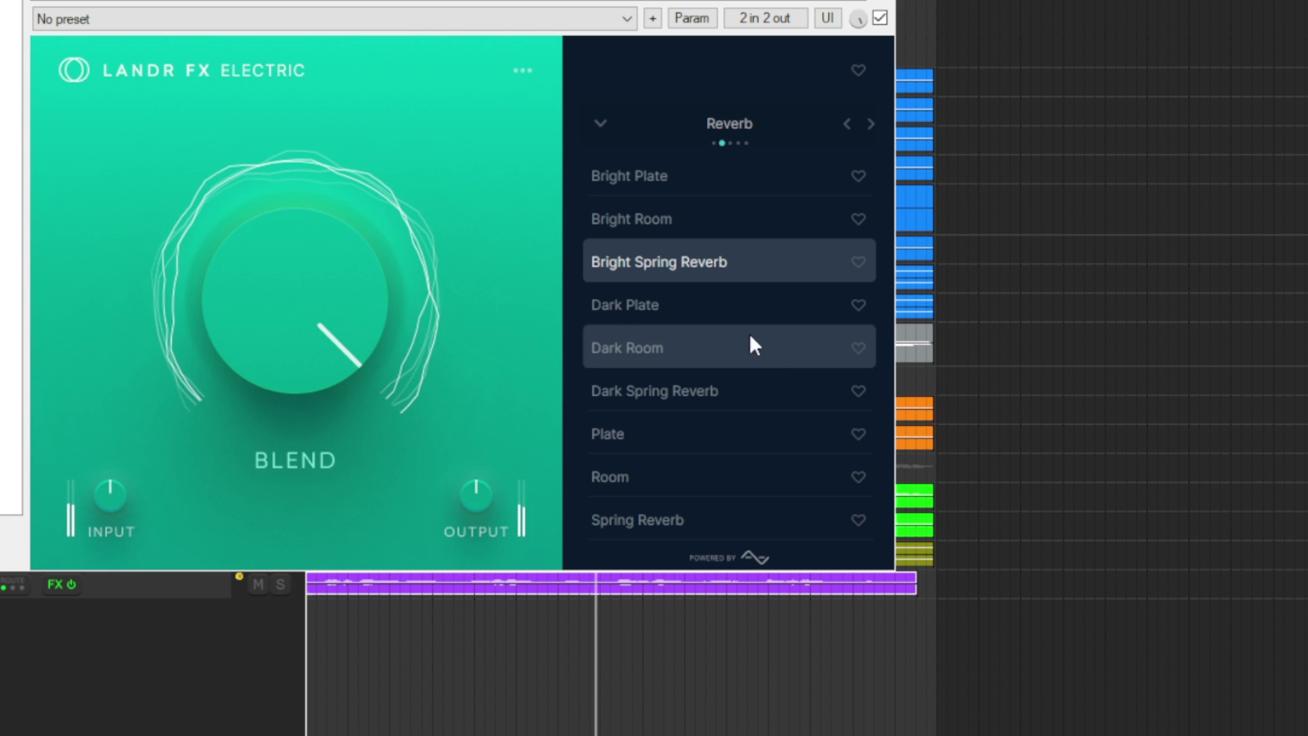
left_click(741, 307)
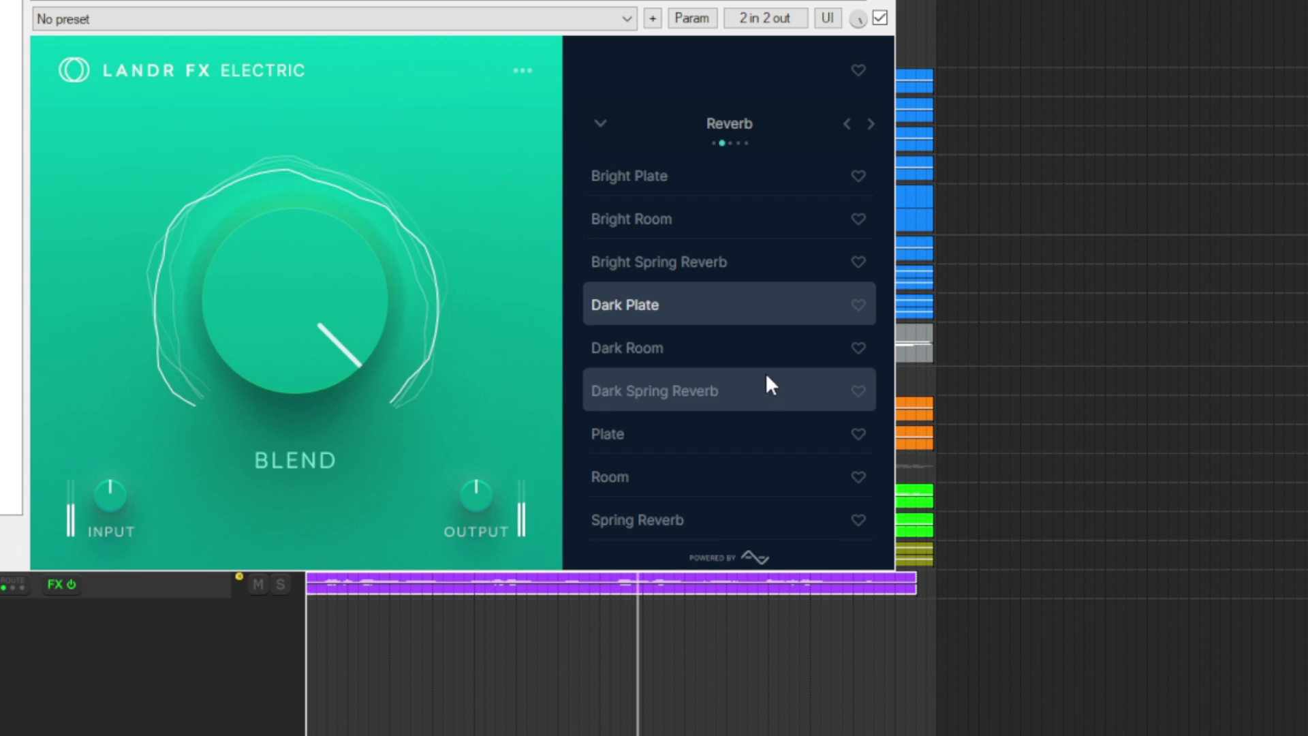
left_click(766, 349)
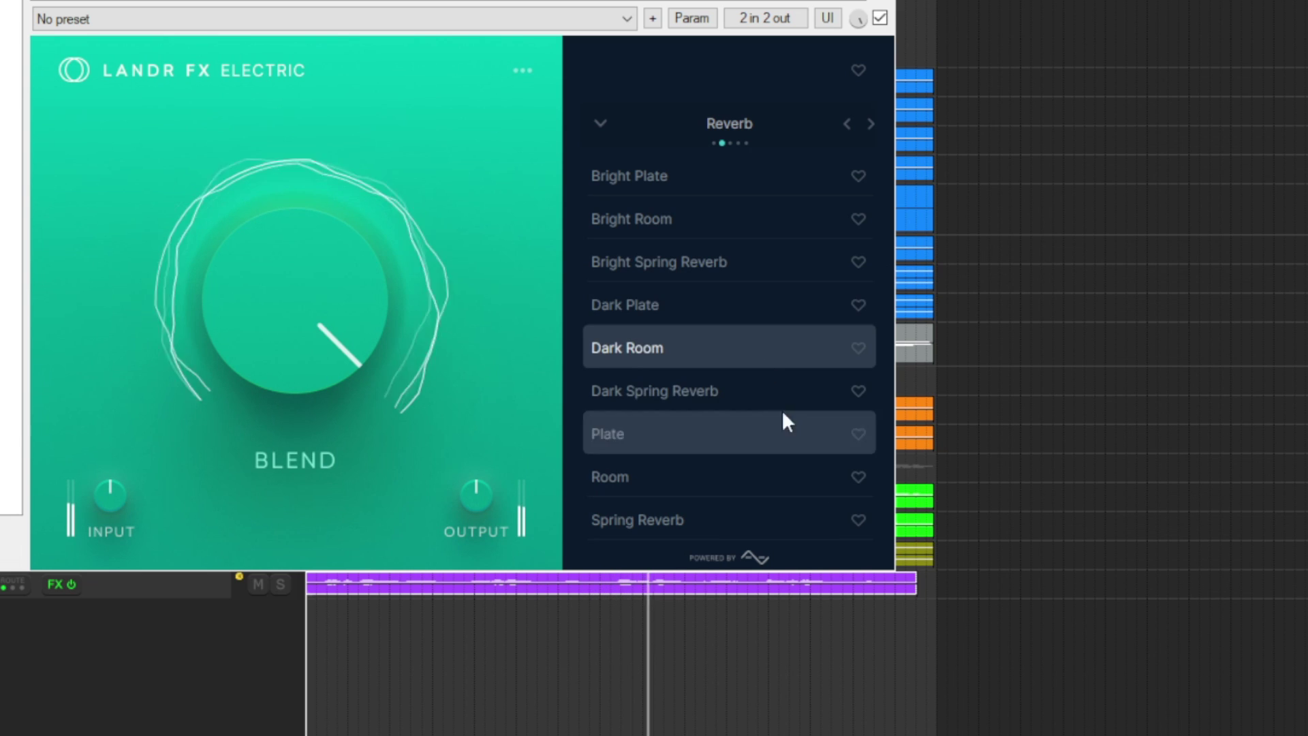
Audition the remaining Reverb presets: Dark Spring Reverb, Plate, Room and Spring Reverb.
left_click(749, 398)
left_click(778, 450)
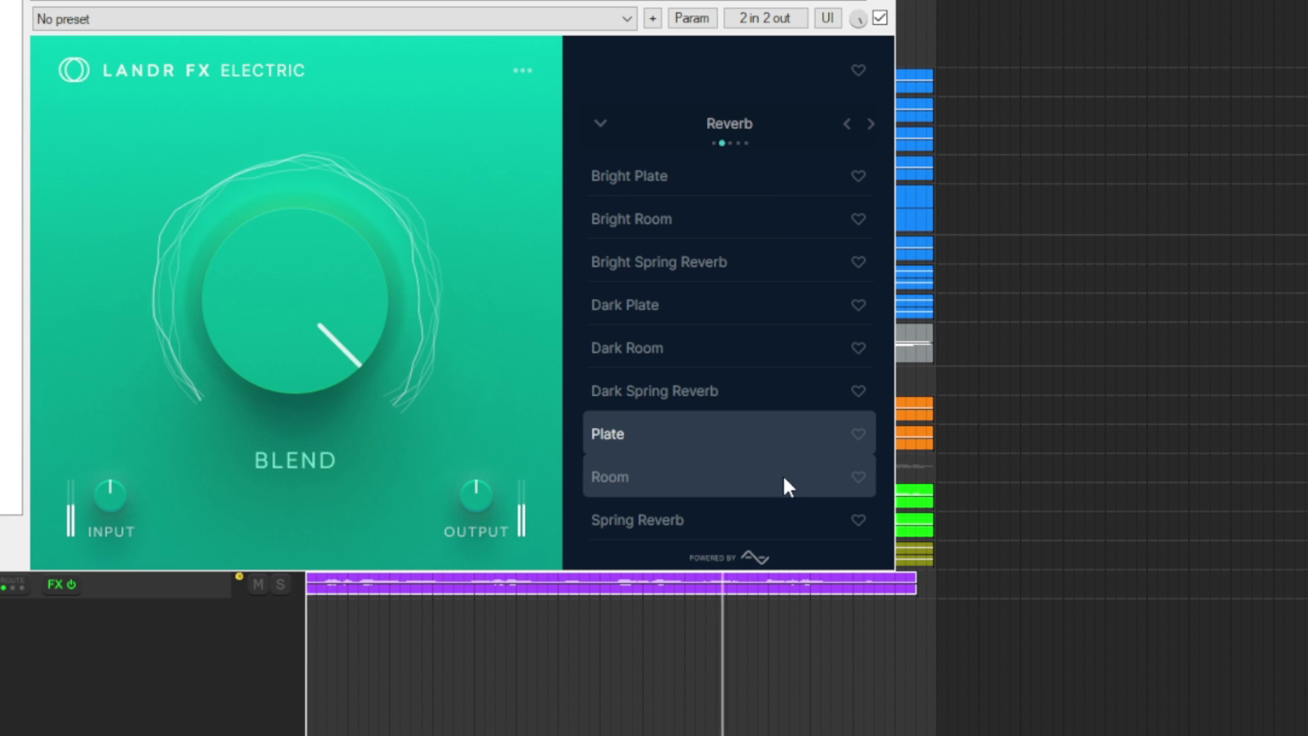
left_click(778, 485)
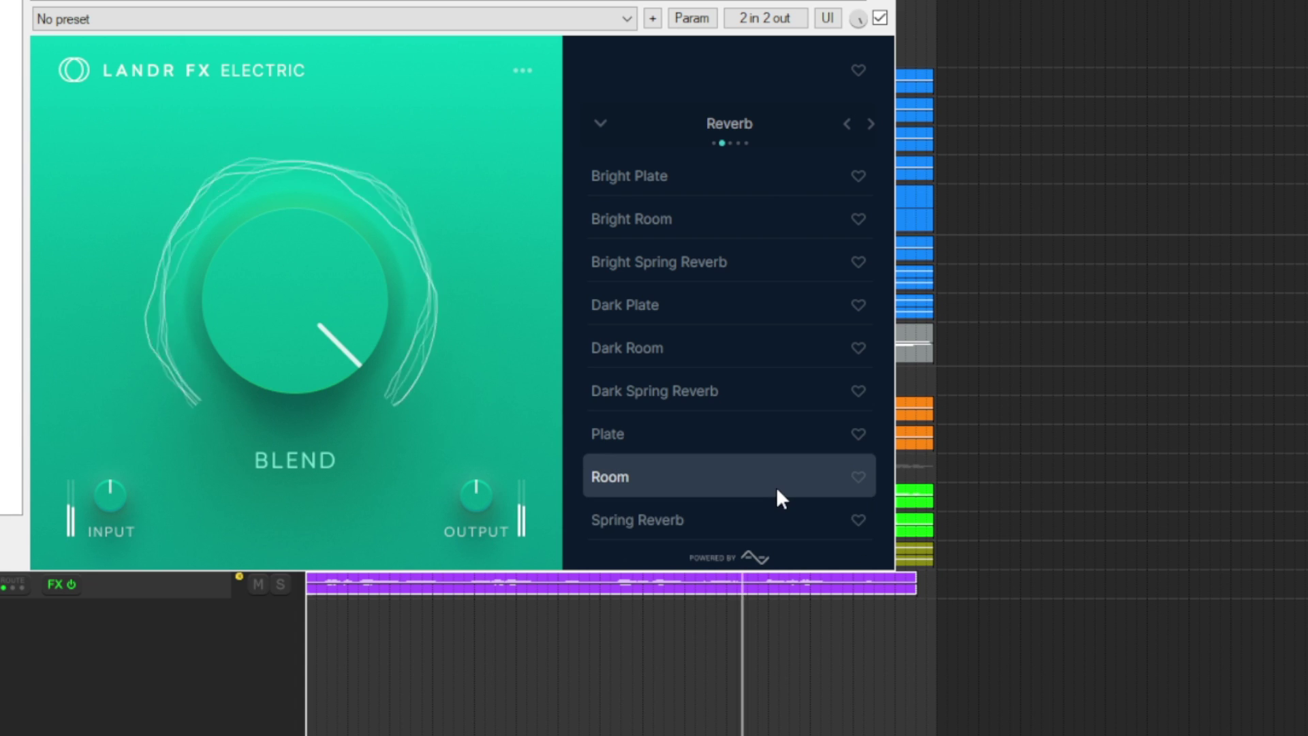
left_click(793, 522)
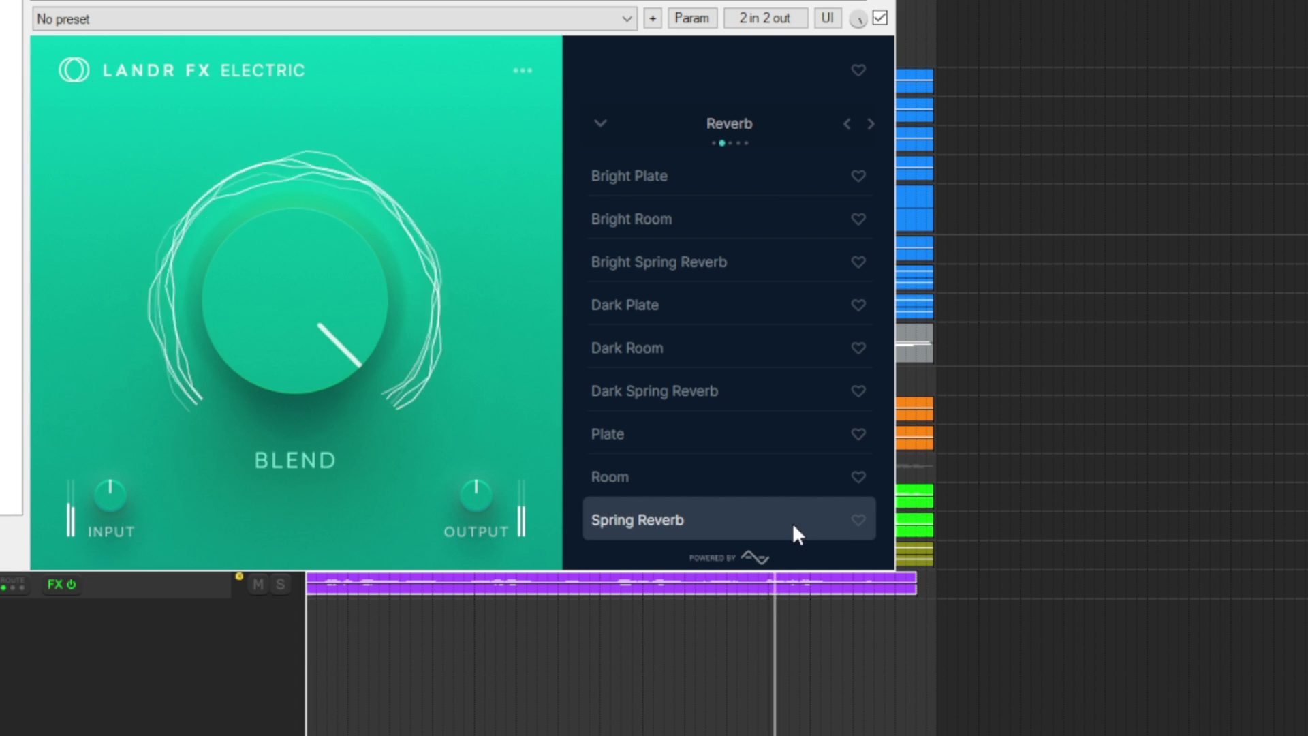
Switch to the Delay presets and audition Basic Doubler, Clean Repeater and Shimmer Delay - 1/4.
left_click(870, 122)
left_click(723, 180)
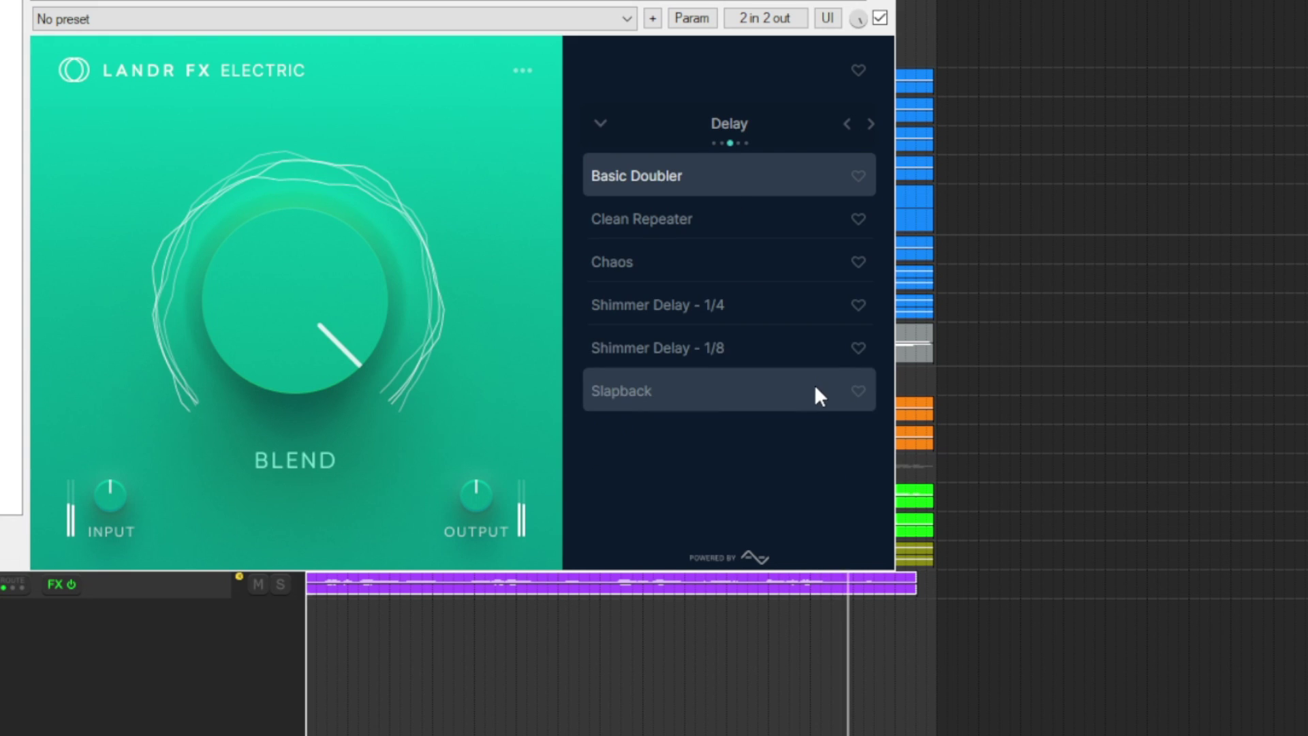
left_click(738, 225)
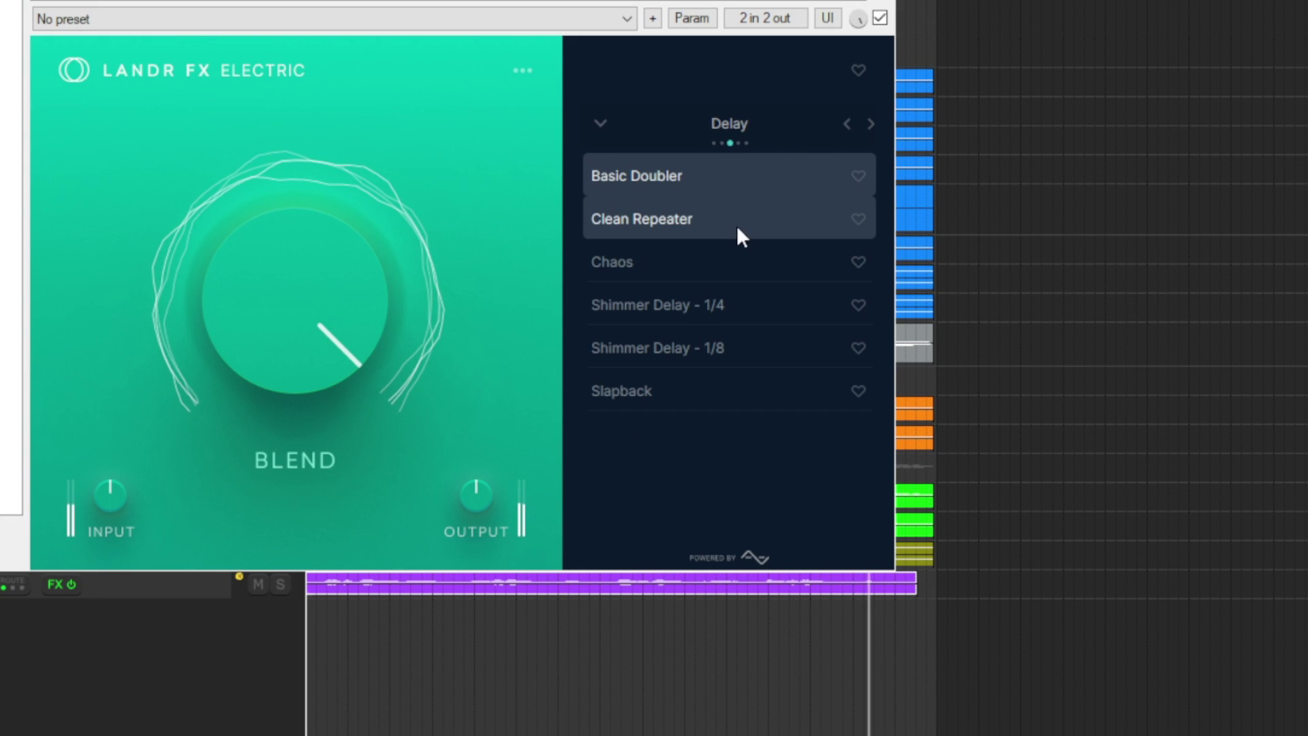
left_click(766, 304)
Switch to the FX presets and audition Big Phaser, Funky Flange, Gator - 1/16 and Glue on the electric guitars.
left_click(870, 123)
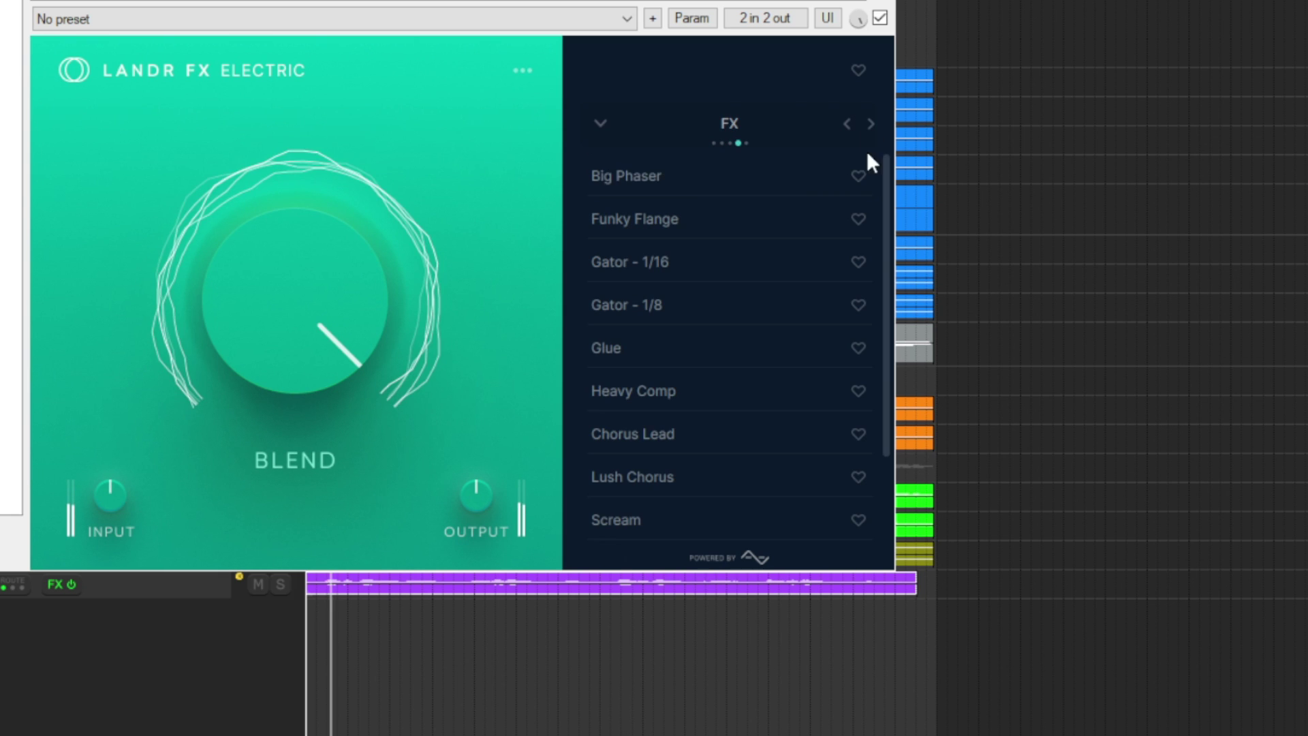
left_click(722, 172)
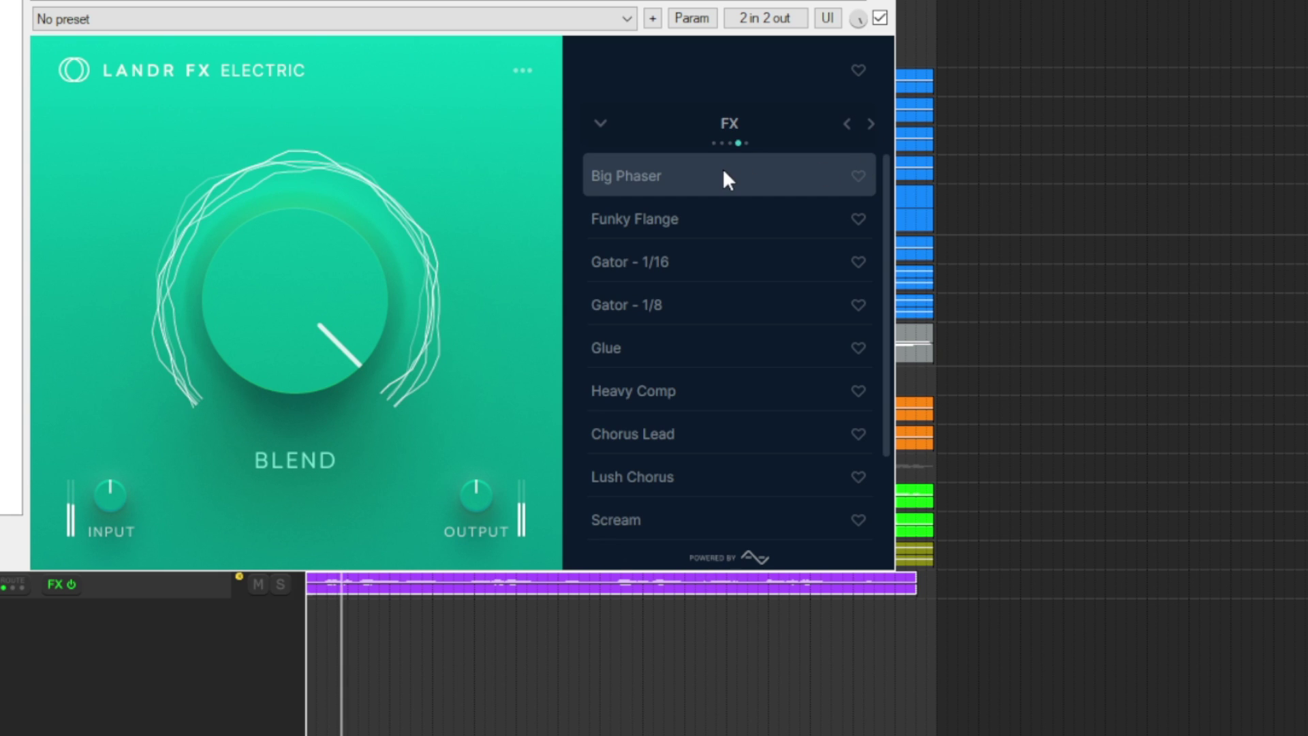
left_click(730, 229)
left_click(742, 267)
scroll(779, 392, "down", 1)
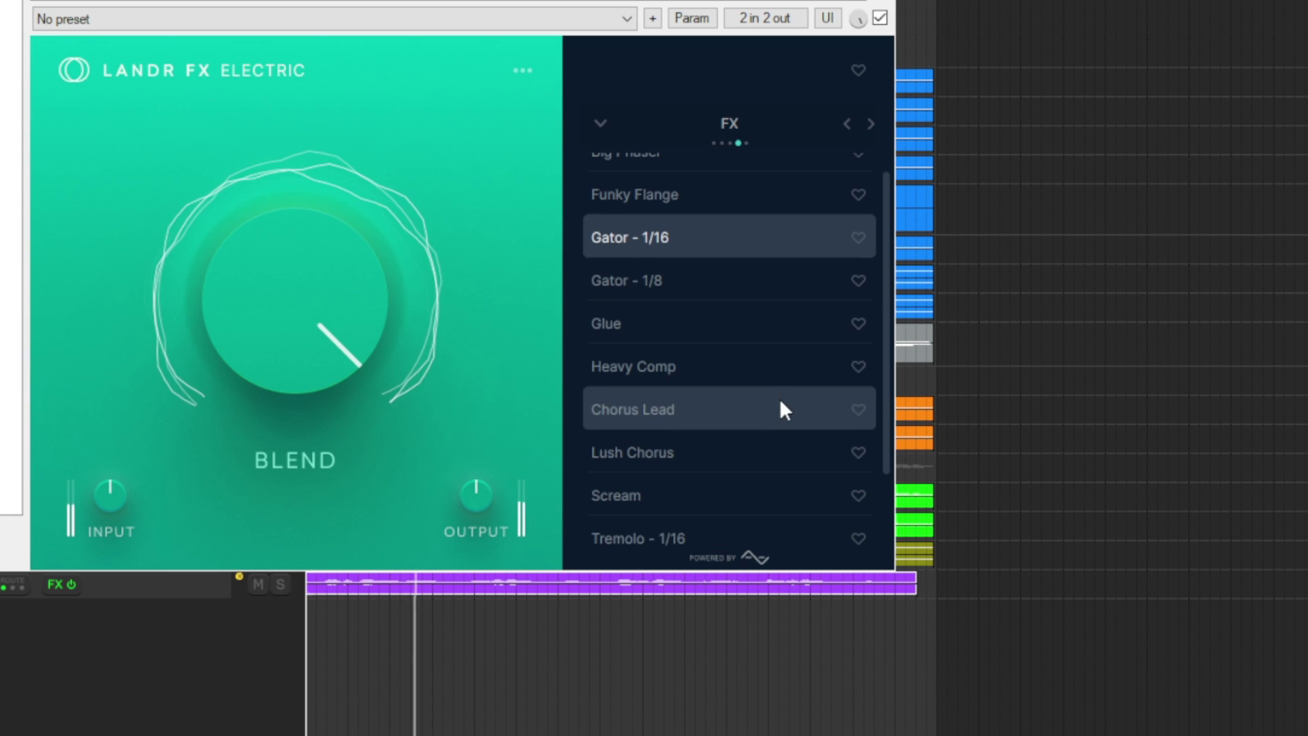
left_click(743, 324)
Audition the FX presets Chorus Lead, Lush Chorus, Scream and Tremolo - 1/16.
scroll(784, 435, "down", 1)
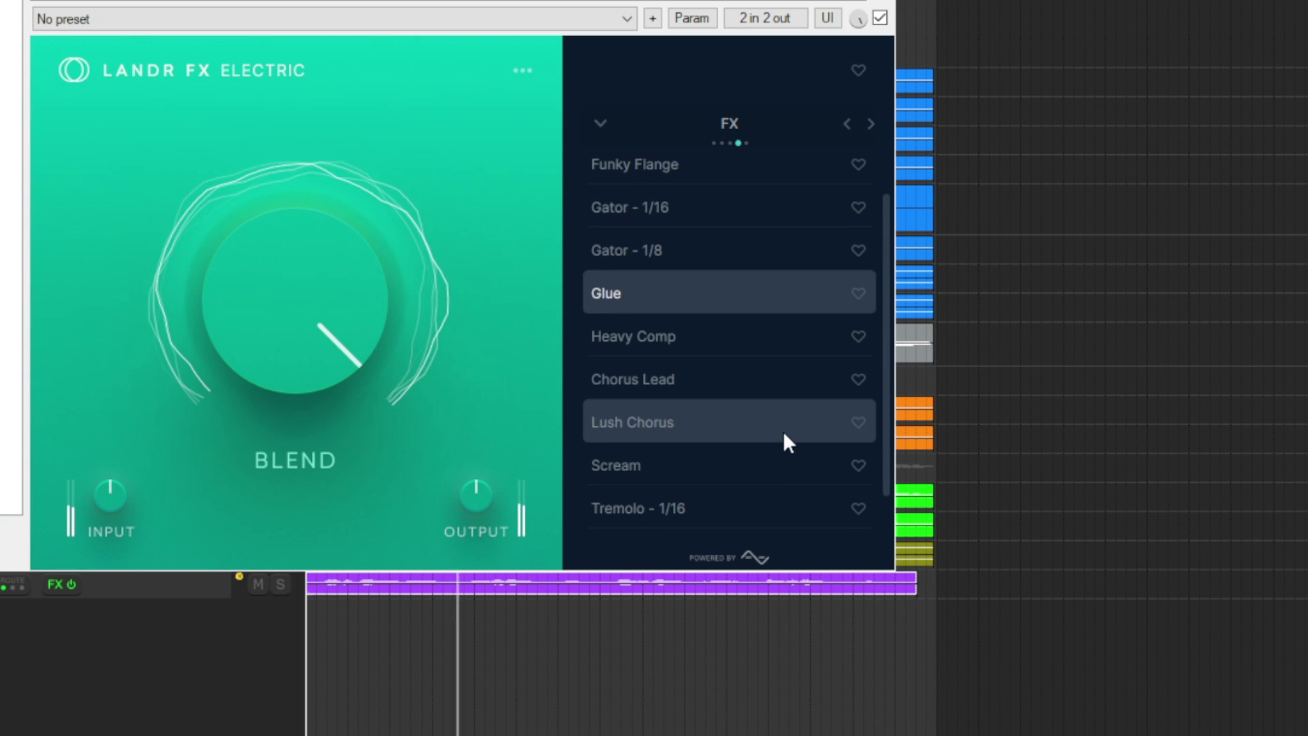
left_click(748, 383)
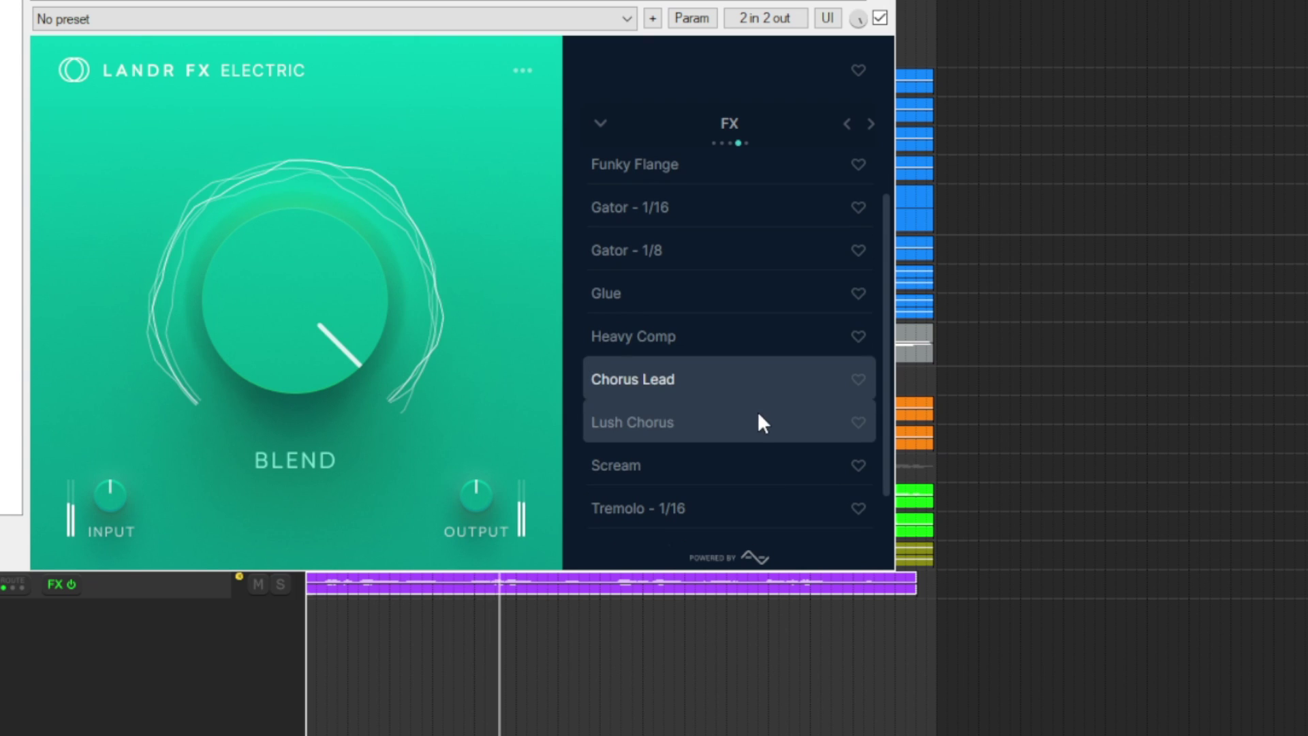
left_click(752, 428)
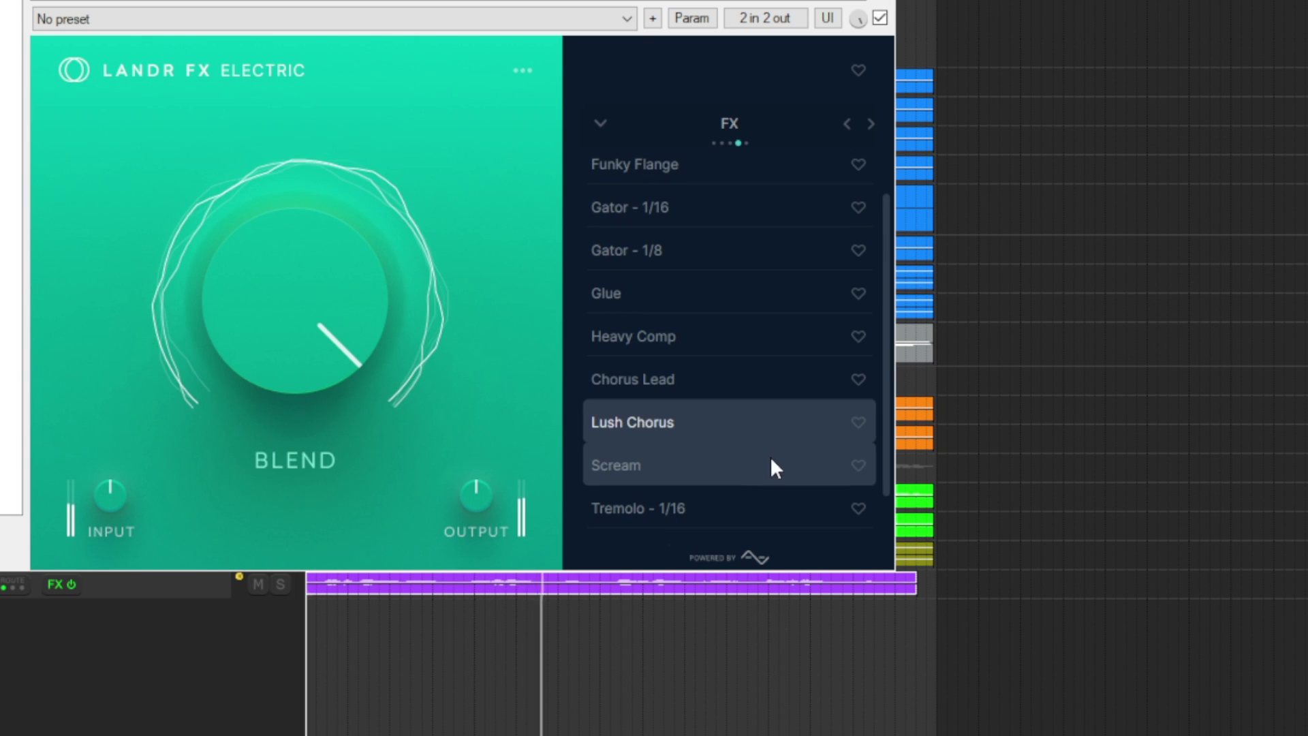
left_click(770, 465)
left_click(778, 511)
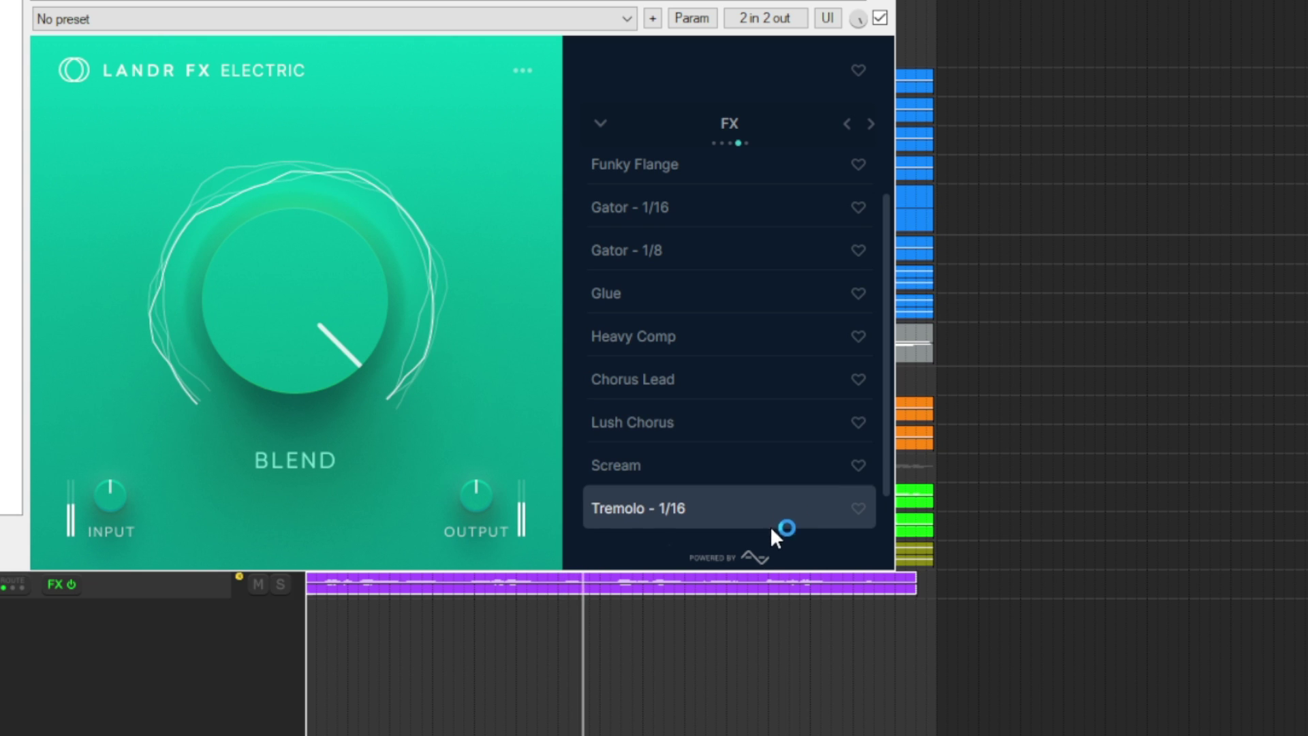
Switch to the EQ presets and audition Air, Bass Boost, Bass Cut and Less Body on the electric guitars.
left_click(870, 123)
scroll(794, 251, "up", 1)
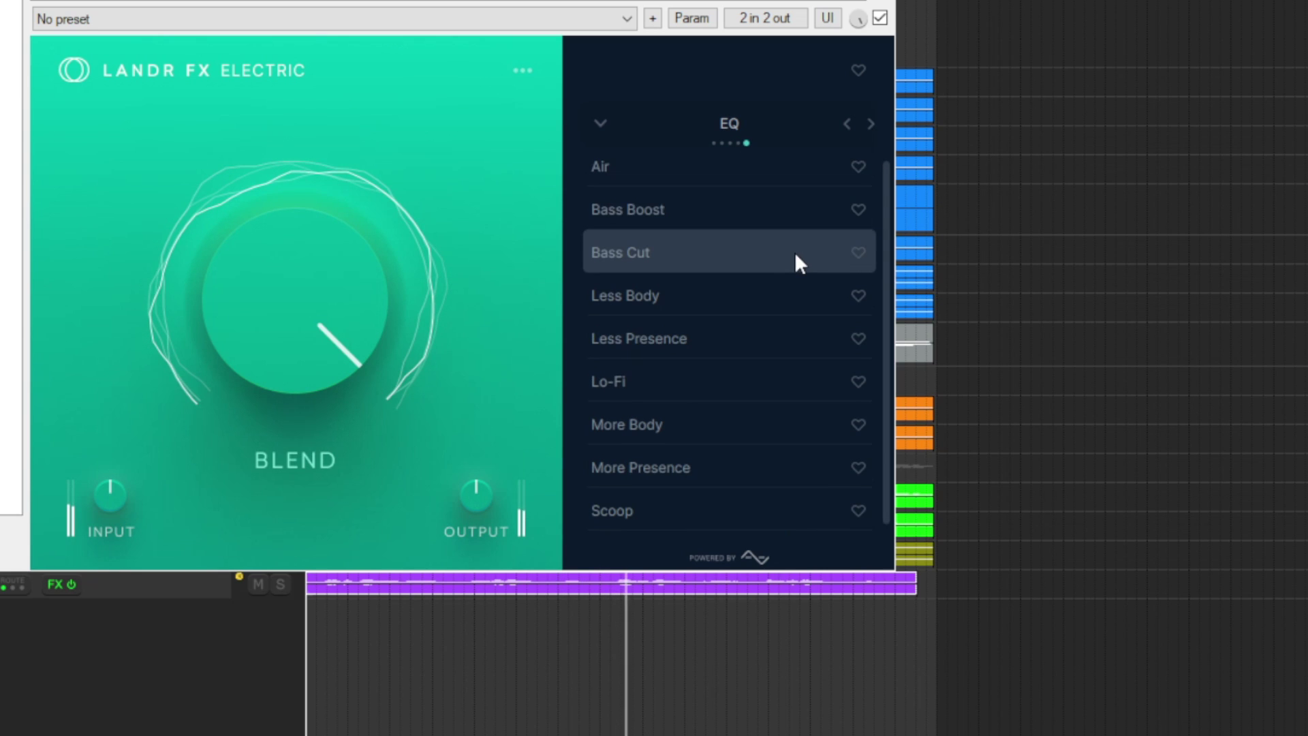
left_click(745, 181)
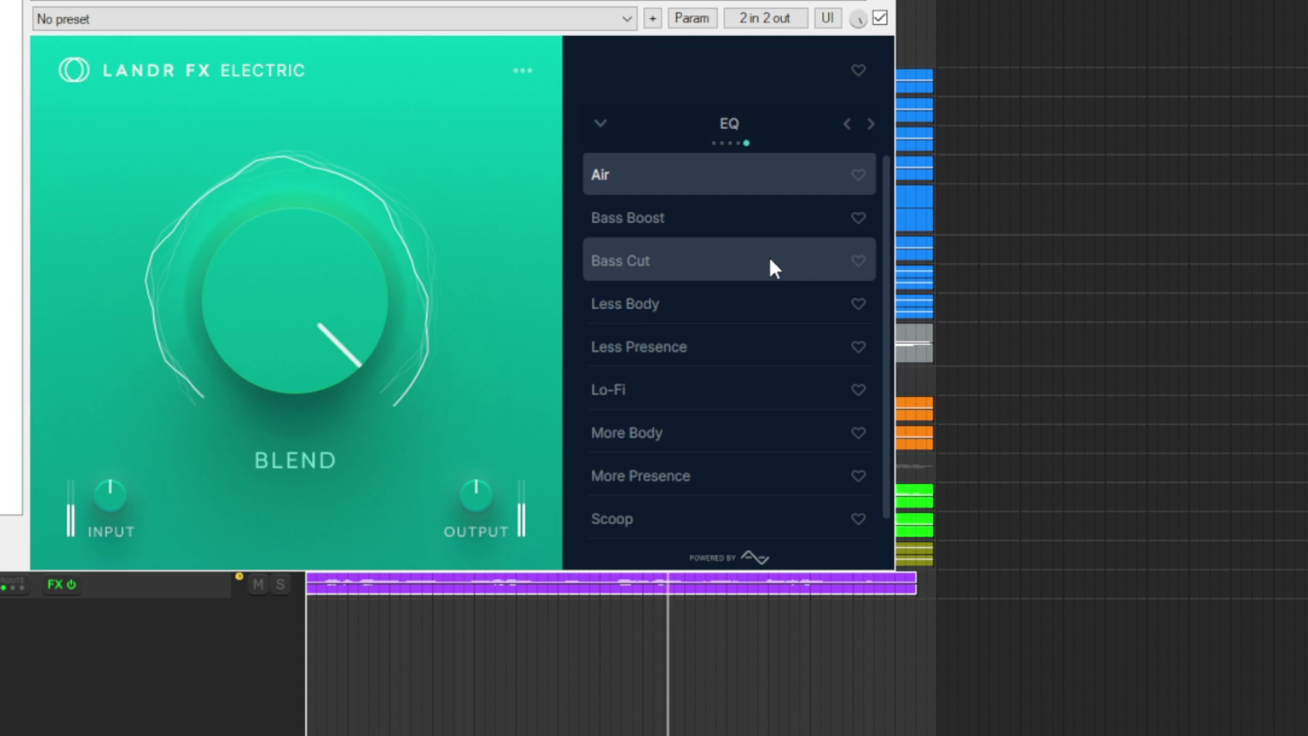
left_click(753, 218)
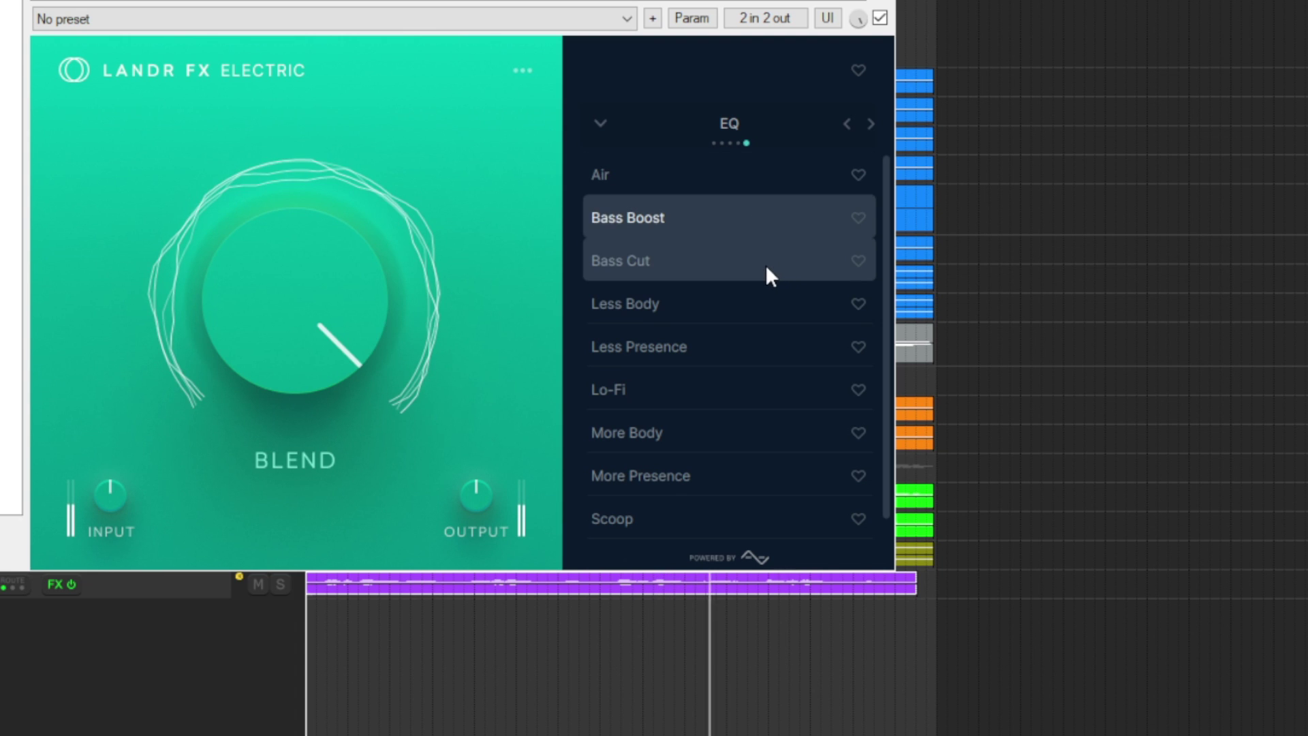
left_click(766, 266)
scroll(759, 335, "down", 1)
left_click(758, 300)
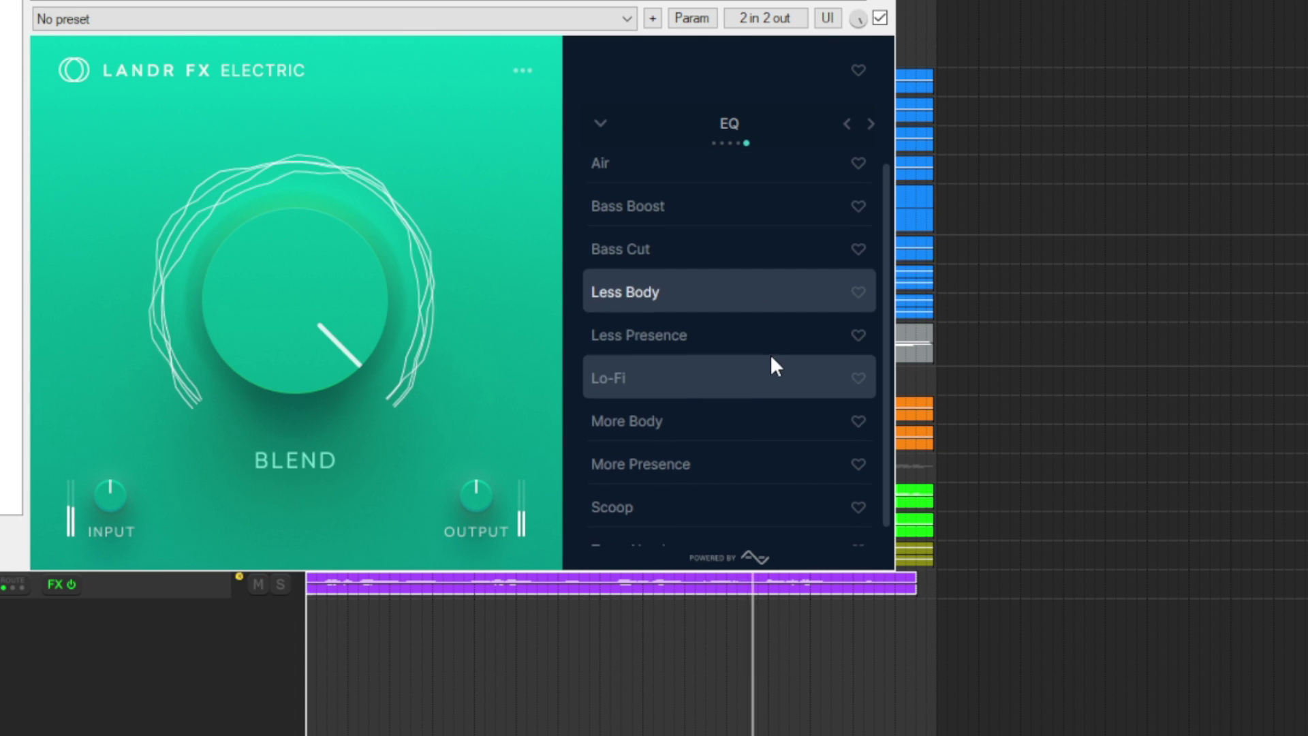
Audition the EQ presets Less Presence, Lo-Fi and More Body, ending with More Presence loaded.
scroll(758, 341, "down", 1)
left_click(758, 338)
left_click(758, 366)
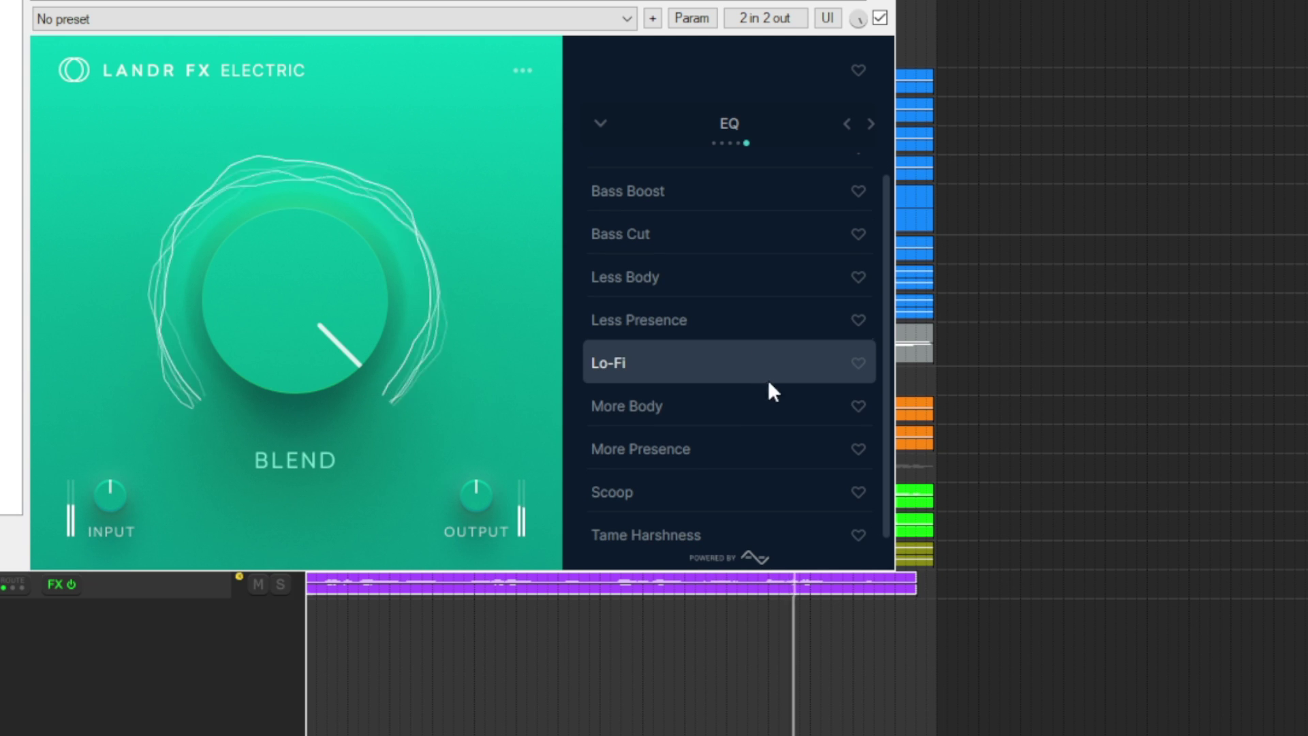
scroll(774, 387, "down", 1)
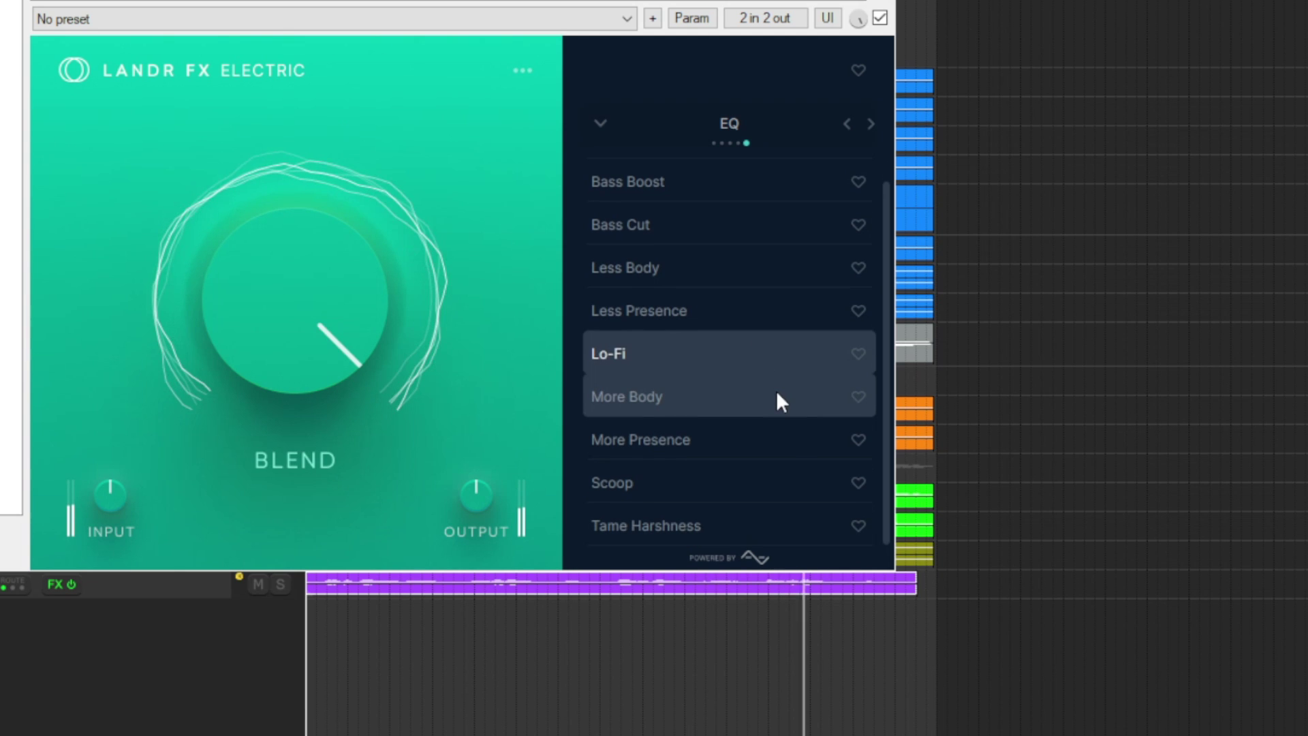
left_click(710, 407)
left_click(750, 444)
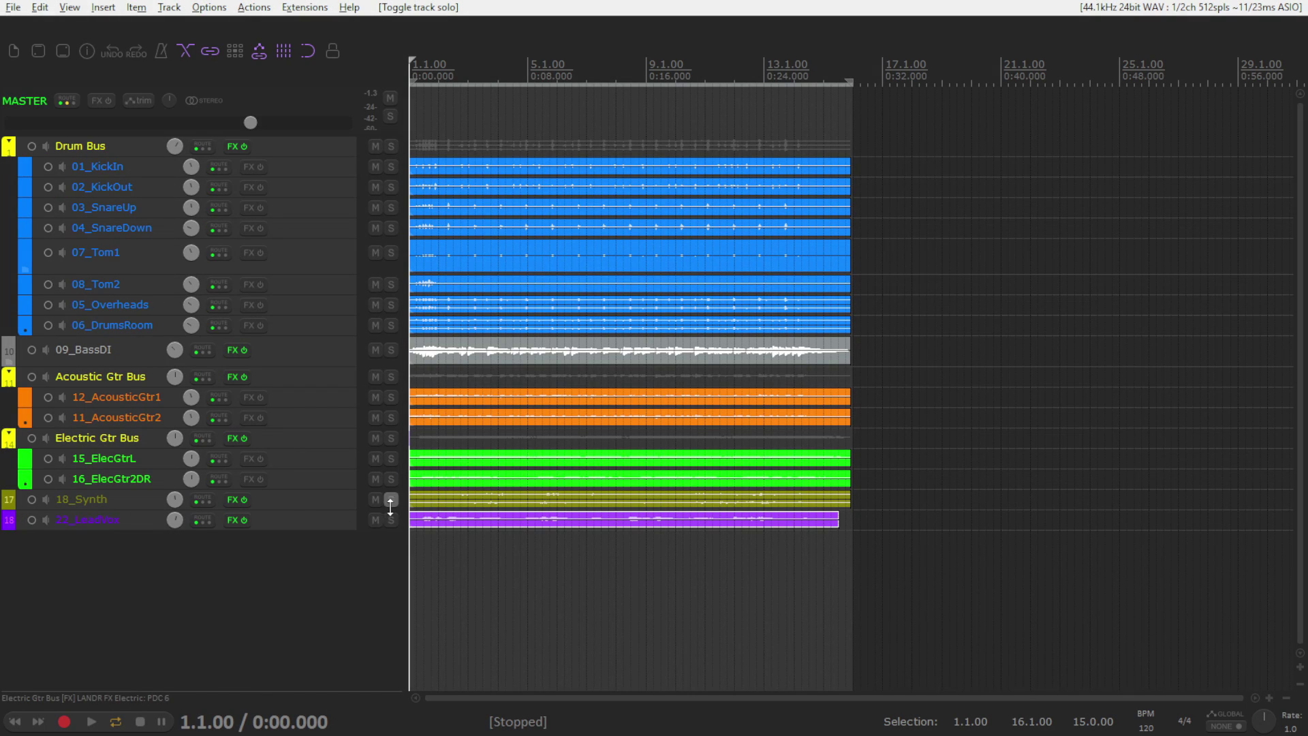
Open the LANDR FX Electric plug-in on the 18_Synth track.
left_click(233, 500)
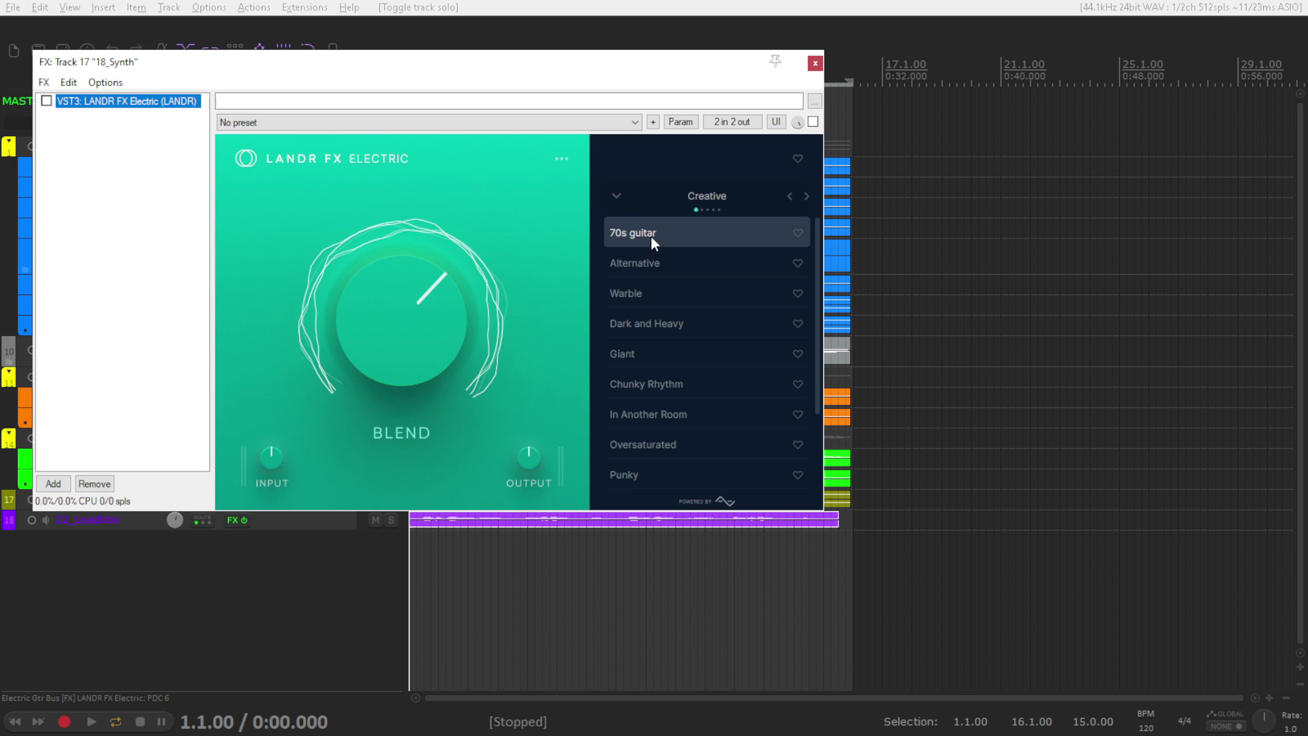
mouse_move(406, 320)
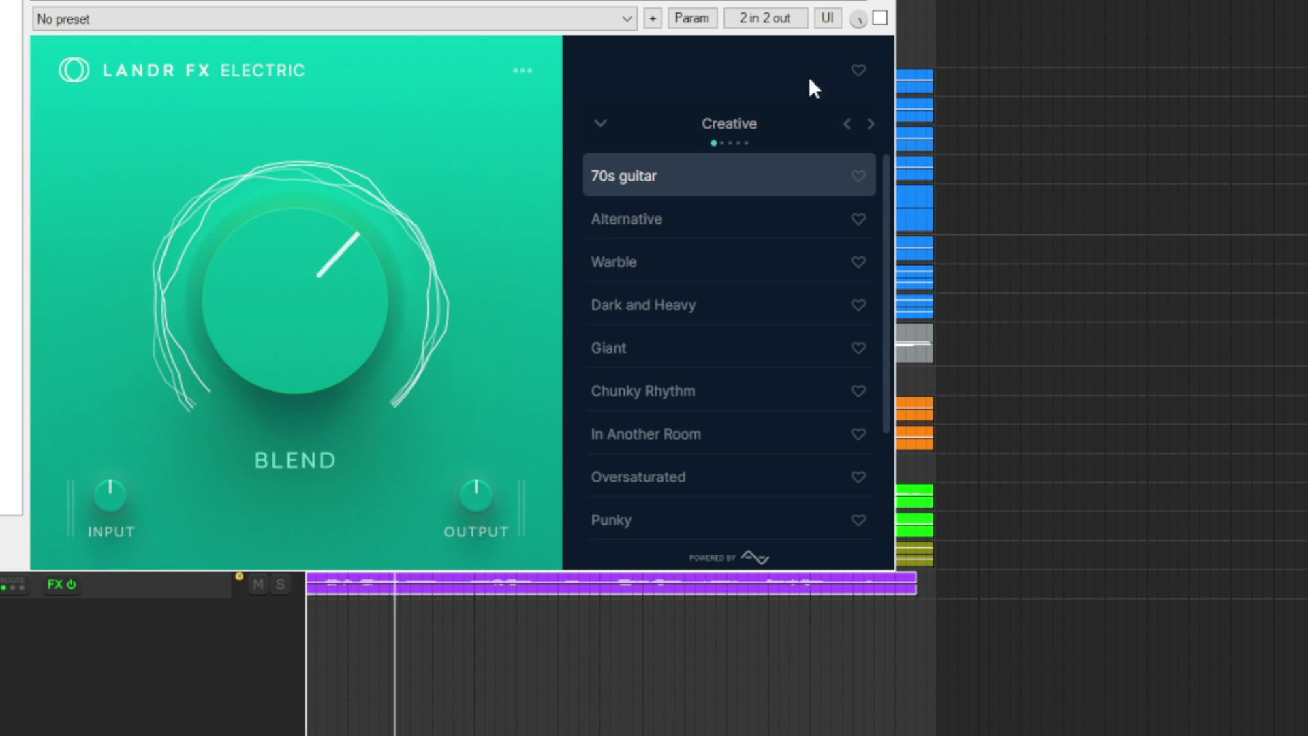
Compare the synth with and without the 70s guitar preset, first at 100% blend and again at 66.5%.
left_click(879, 18)
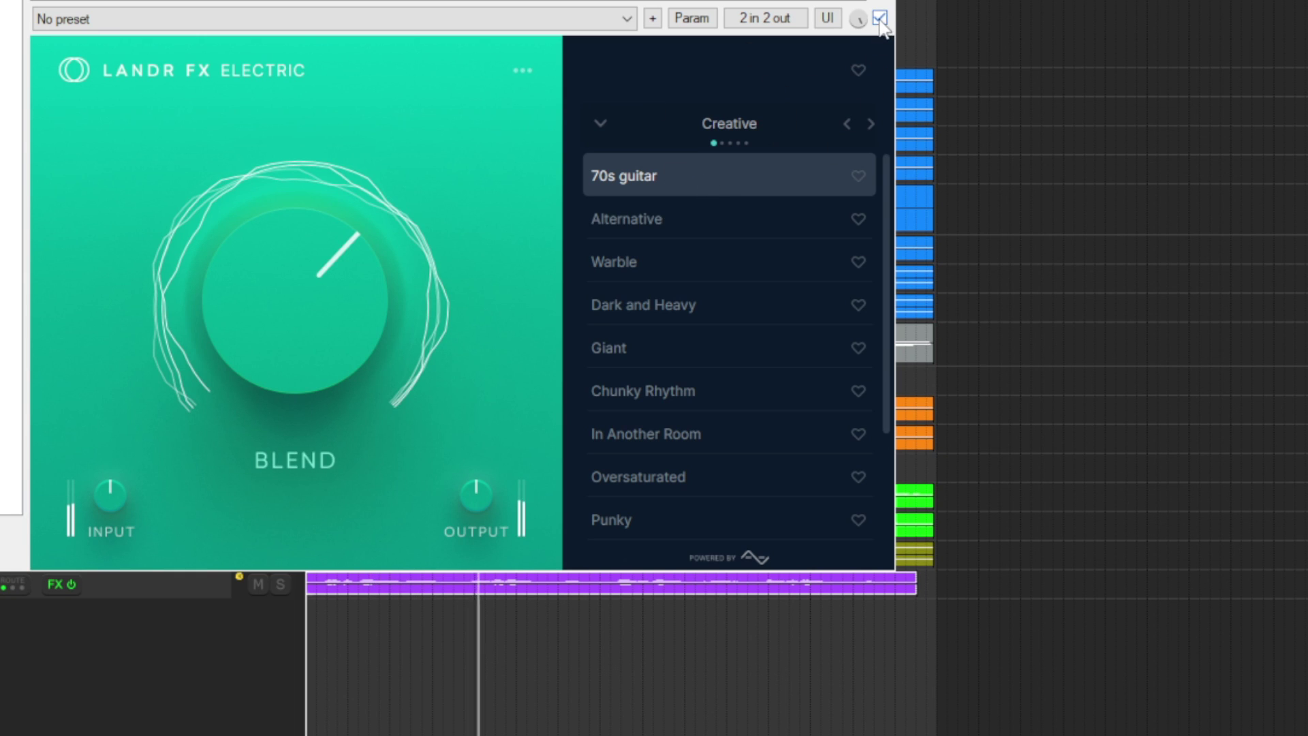
left_click(879, 18)
left_click_drag(297, 302, 297, 168)
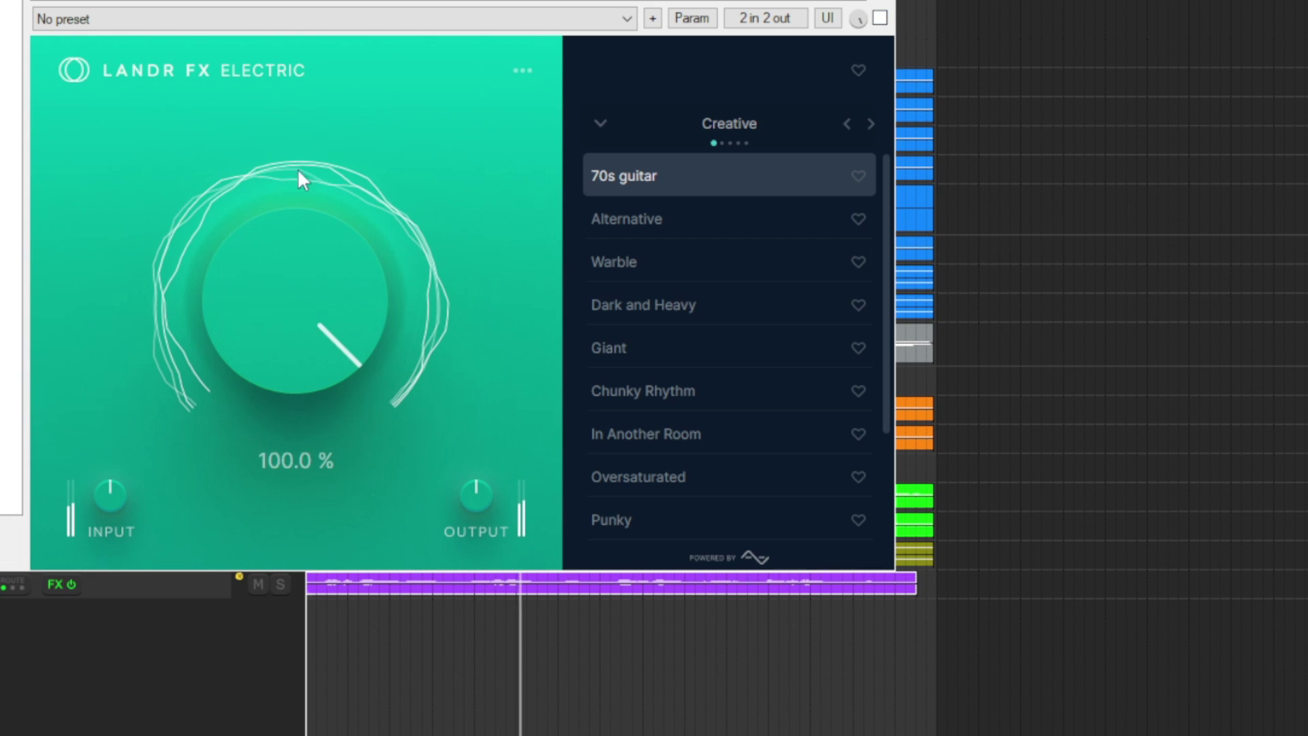
left_click(880, 19)
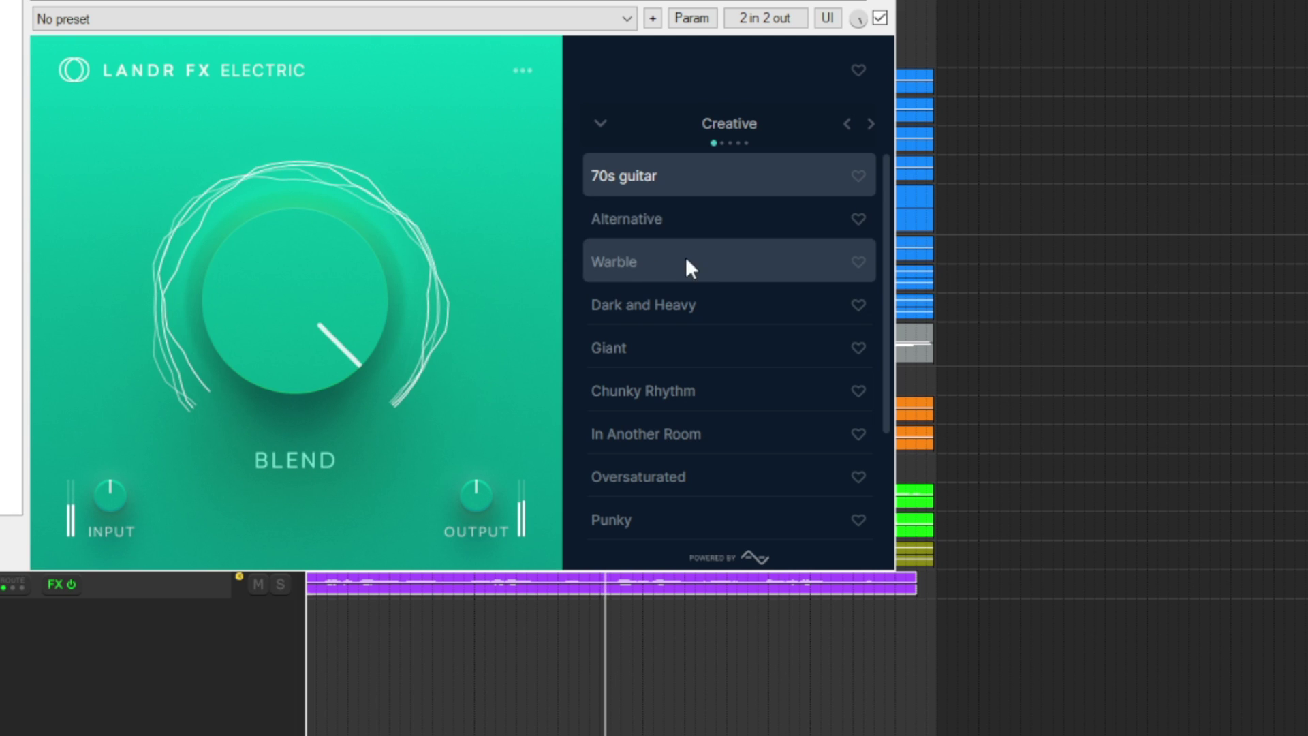
left_click_drag(330, 233, 329, 368)
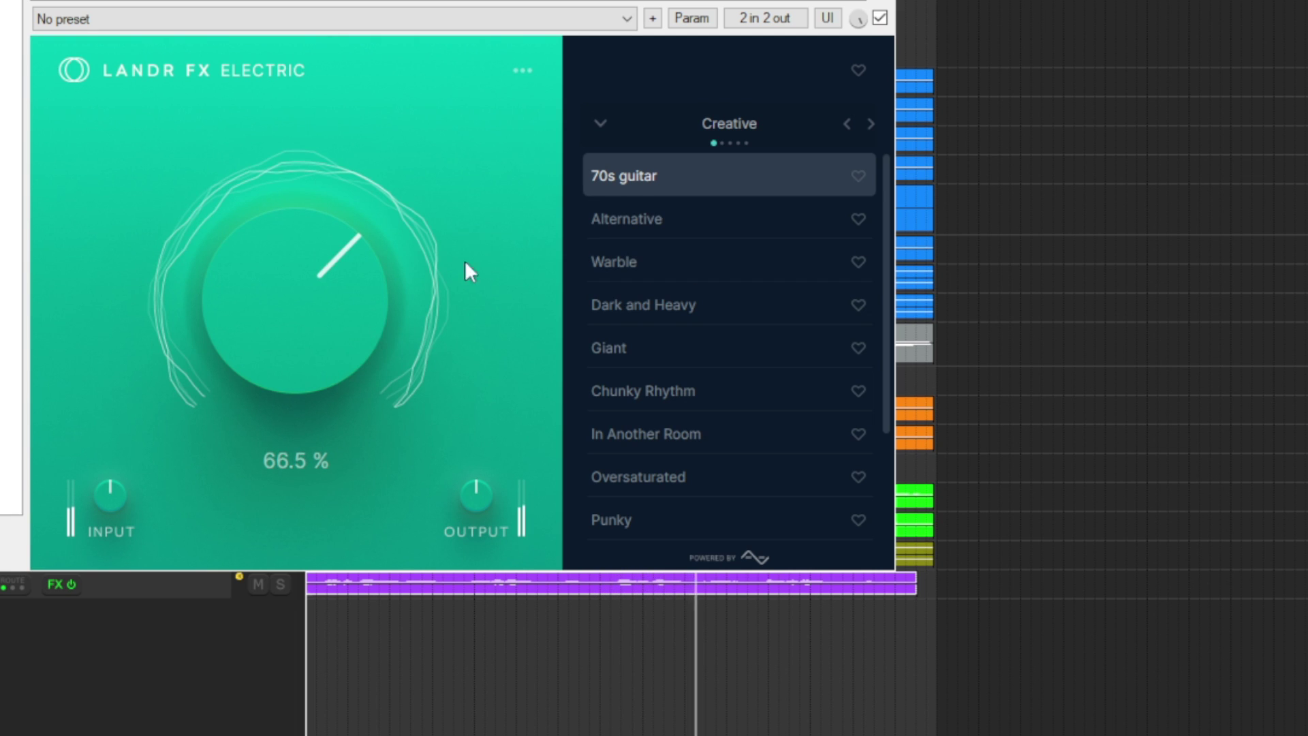
left_click(880, 19)
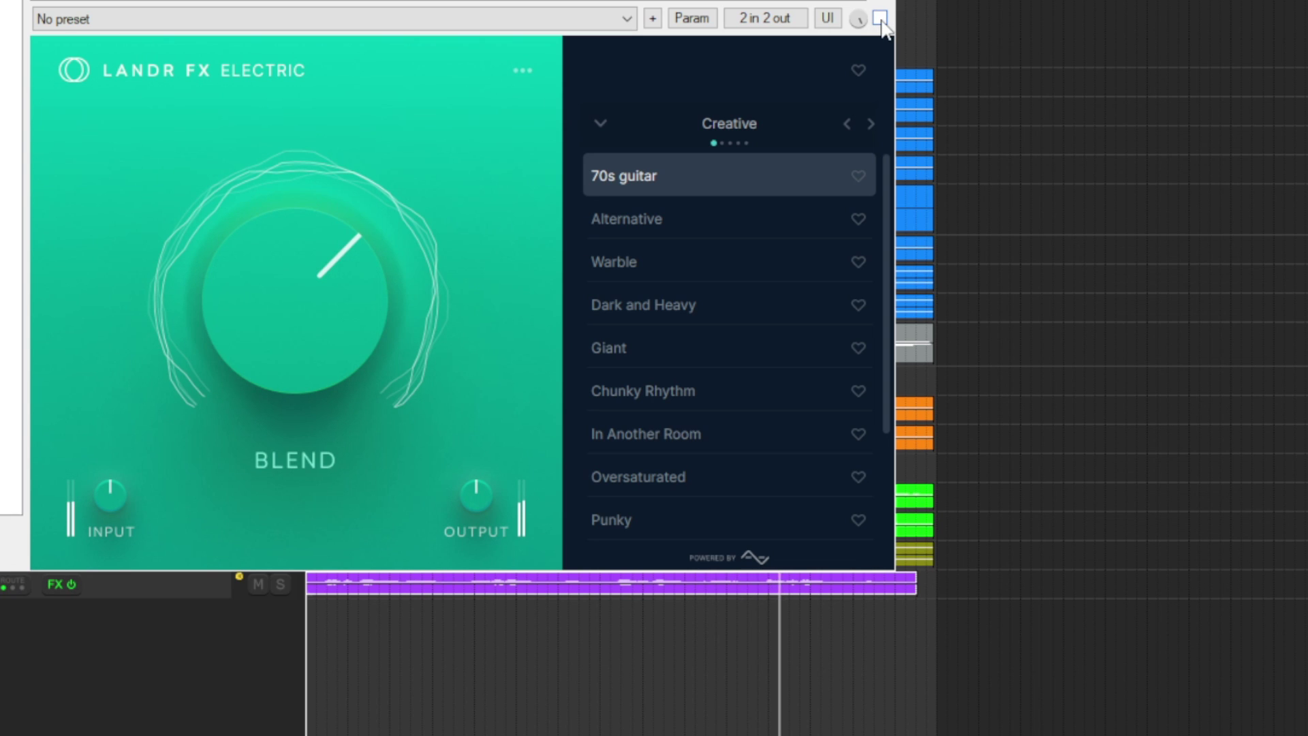
left_click(881, 22)
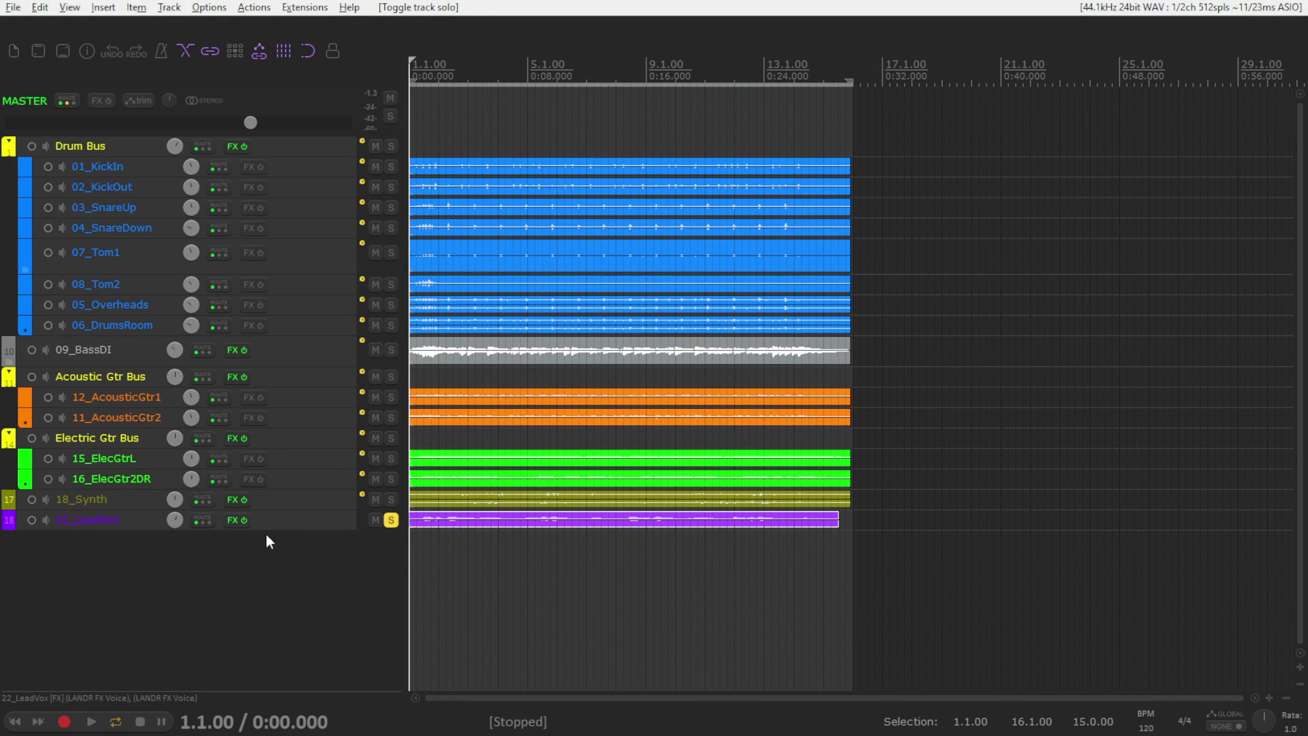
View the 22_LeadVox track's FX chain, close it, and enlarge the track height to show its waveform and level meter.
left_click(235, 521)
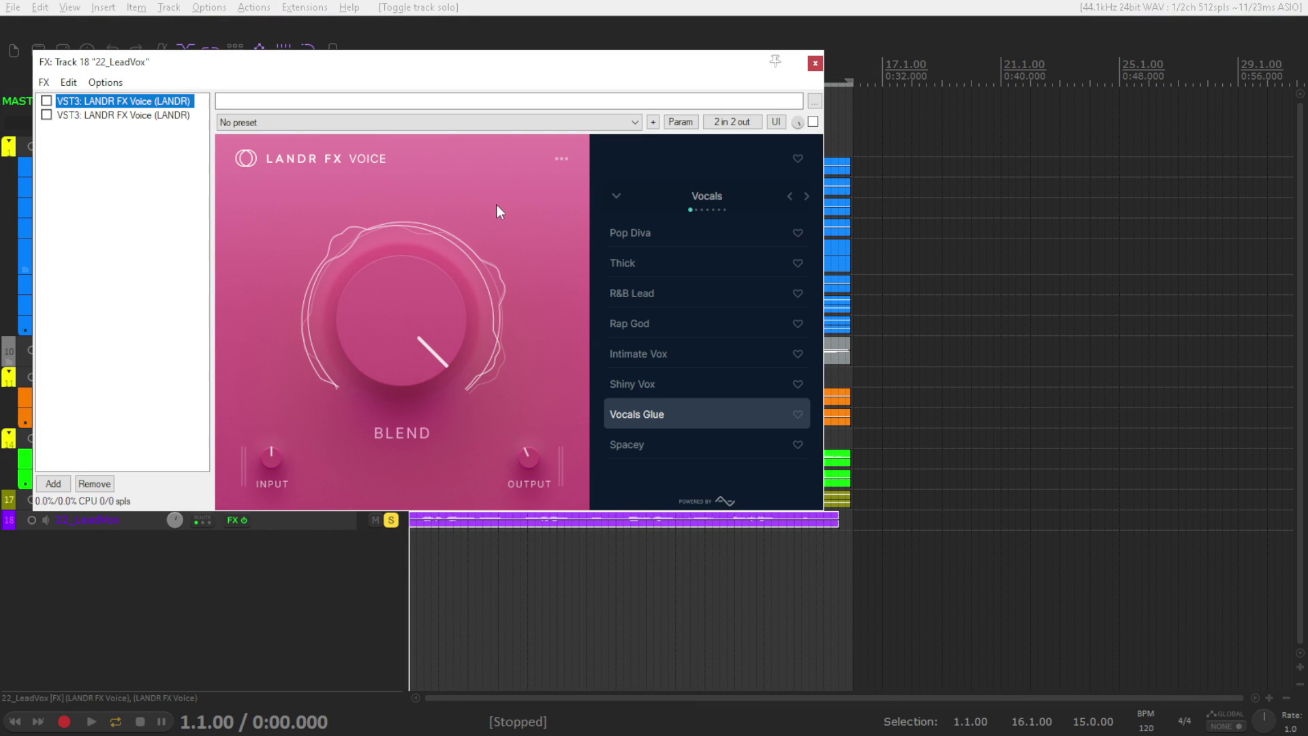
mouse_move(398, 349)
left_click(816, 64)
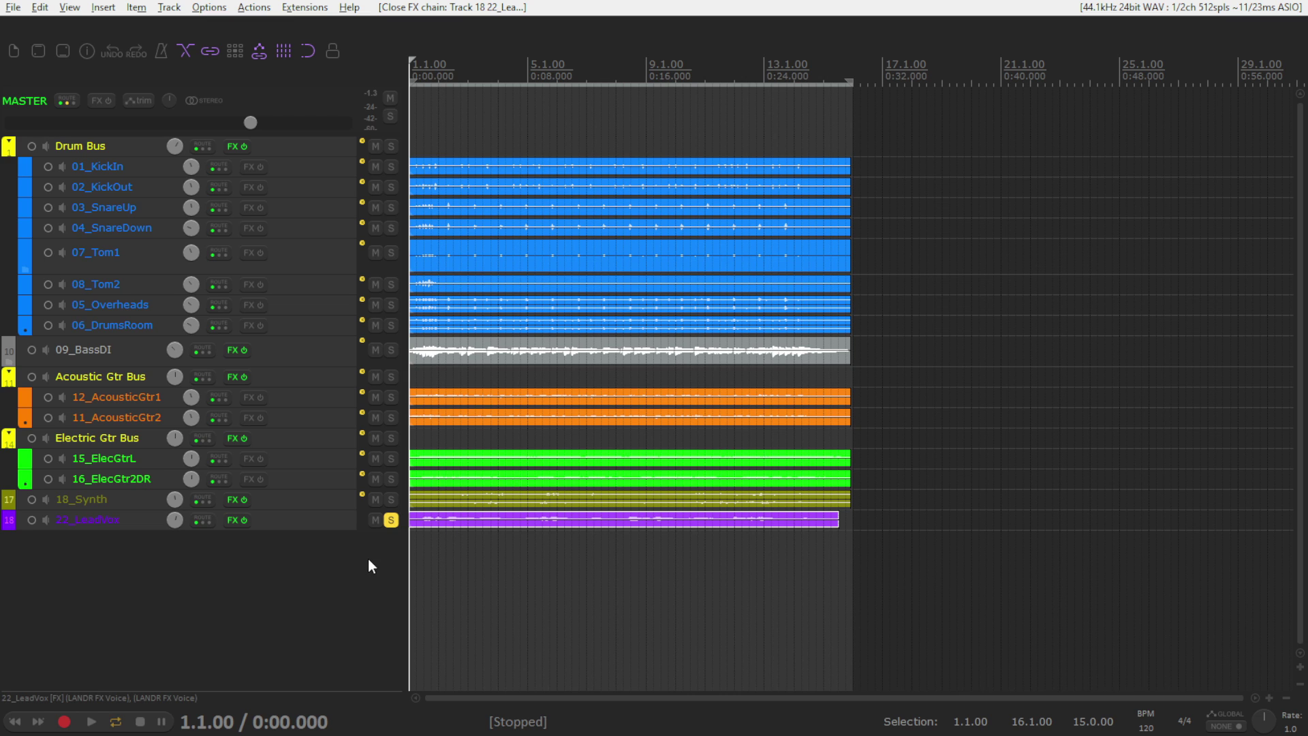
left_click_drag(342, 530, 310, 561)
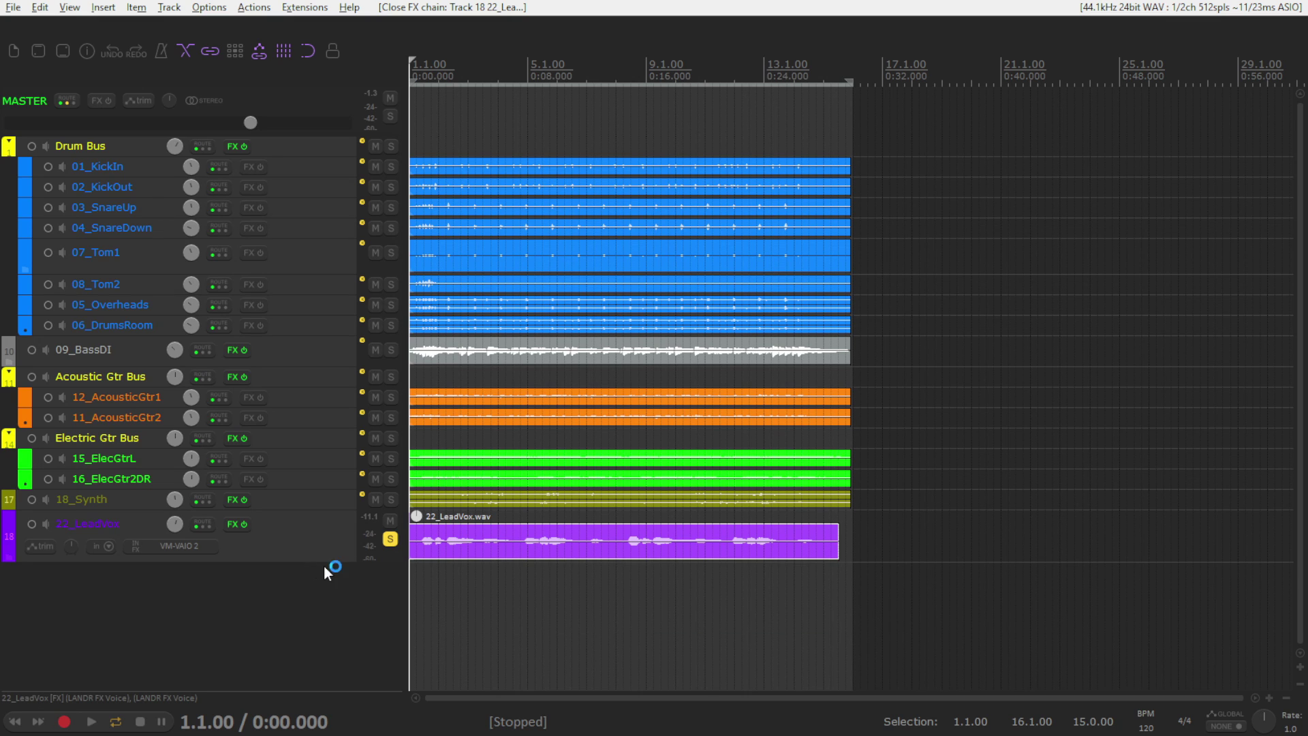
Examine both LANDR FX Voice instances on the 22_LeadVox track and the preset categories of the first one.
left_click(228, 526)
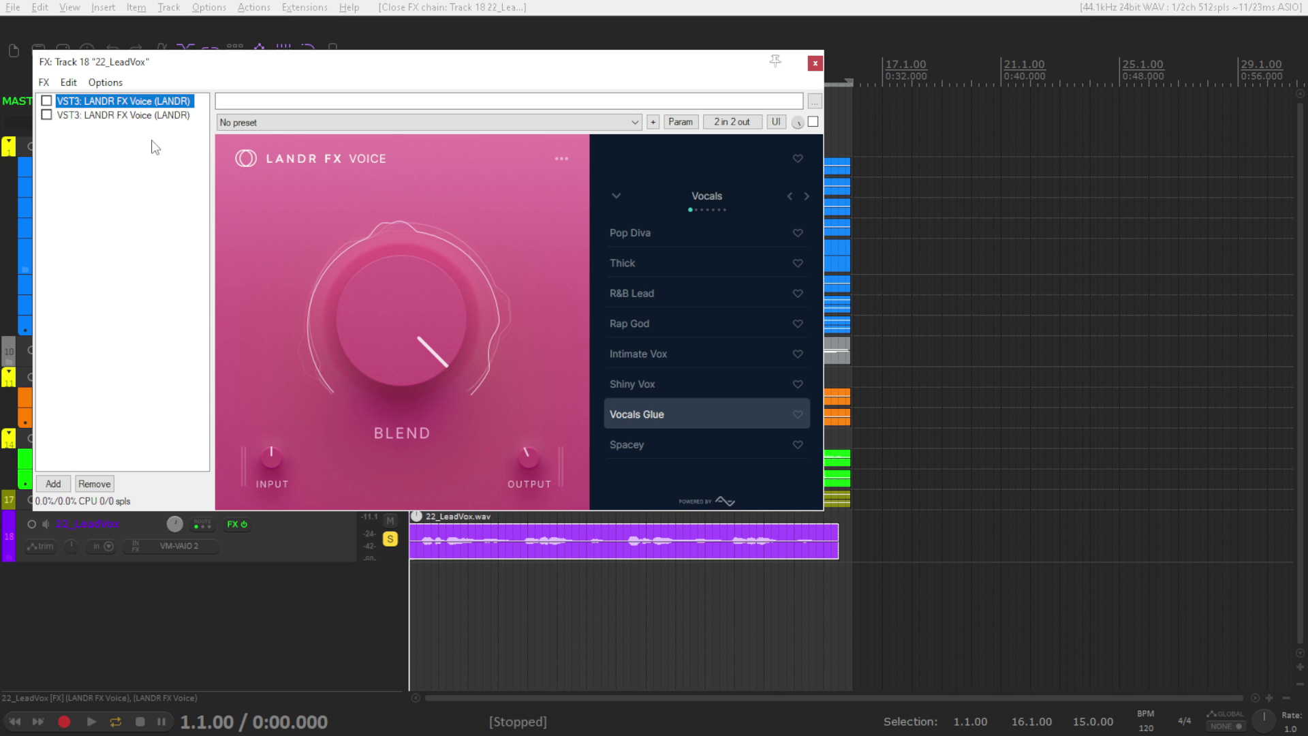
left_click(137, 118)
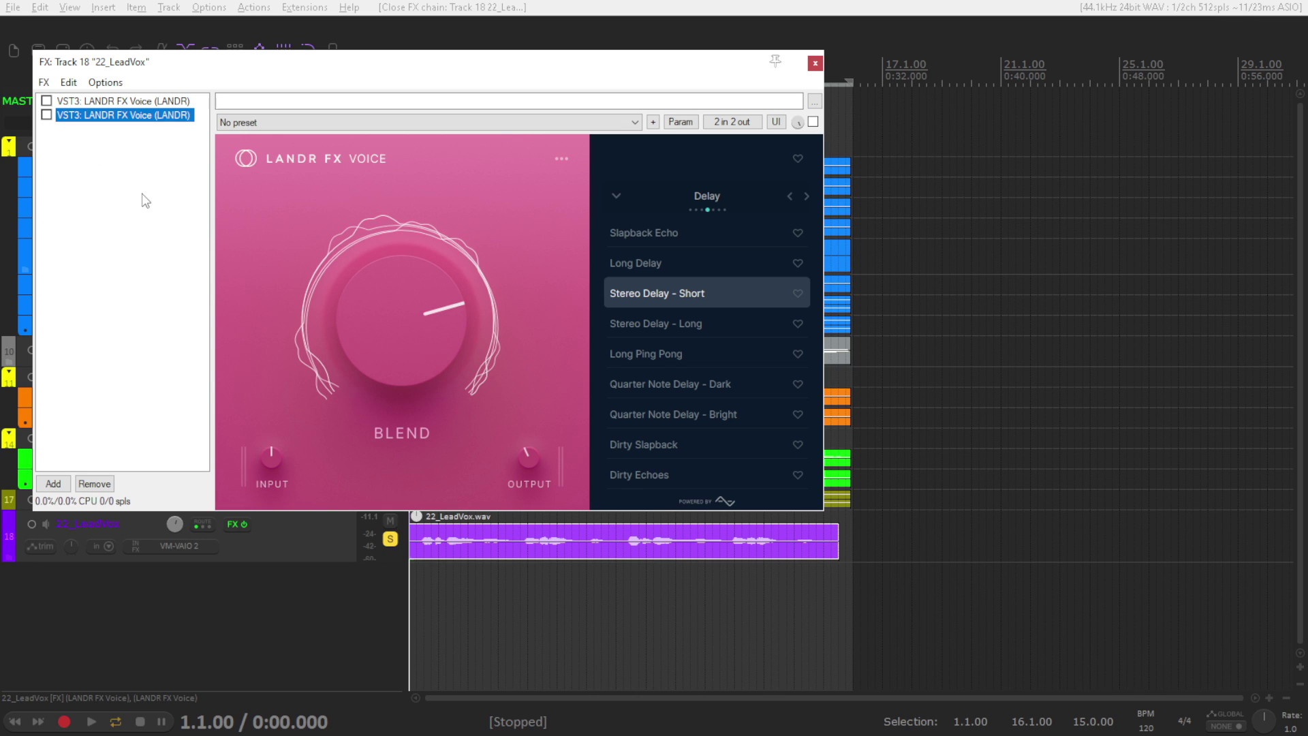
mouse_move(425, 319)
left_click(144, 105)
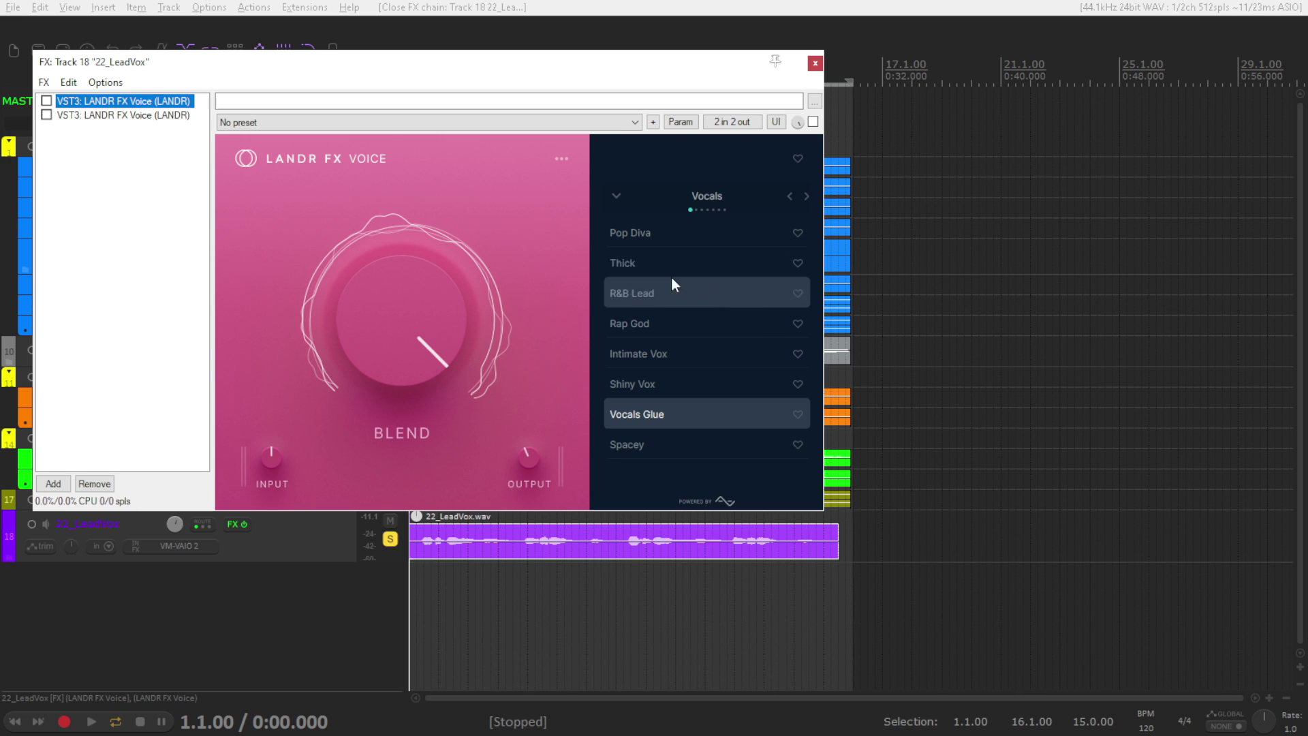
left_click(807, 197)
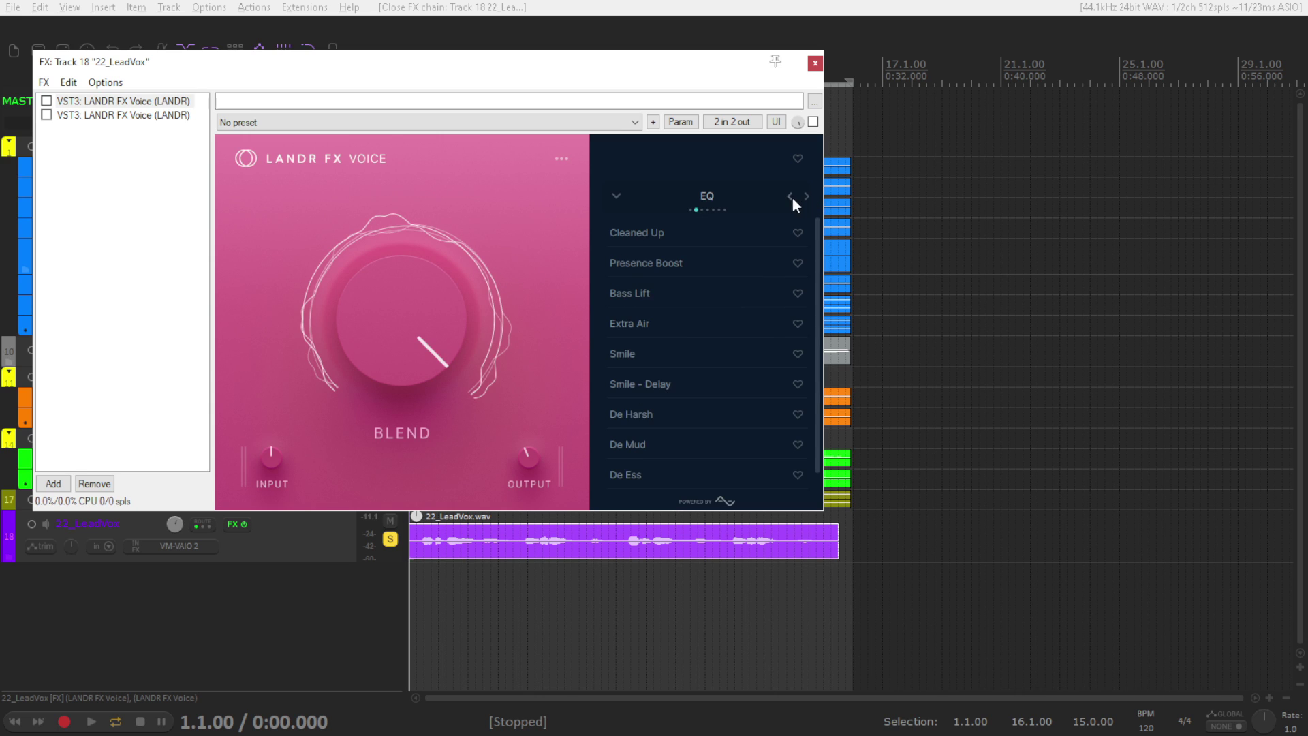
left_click(790, 196)
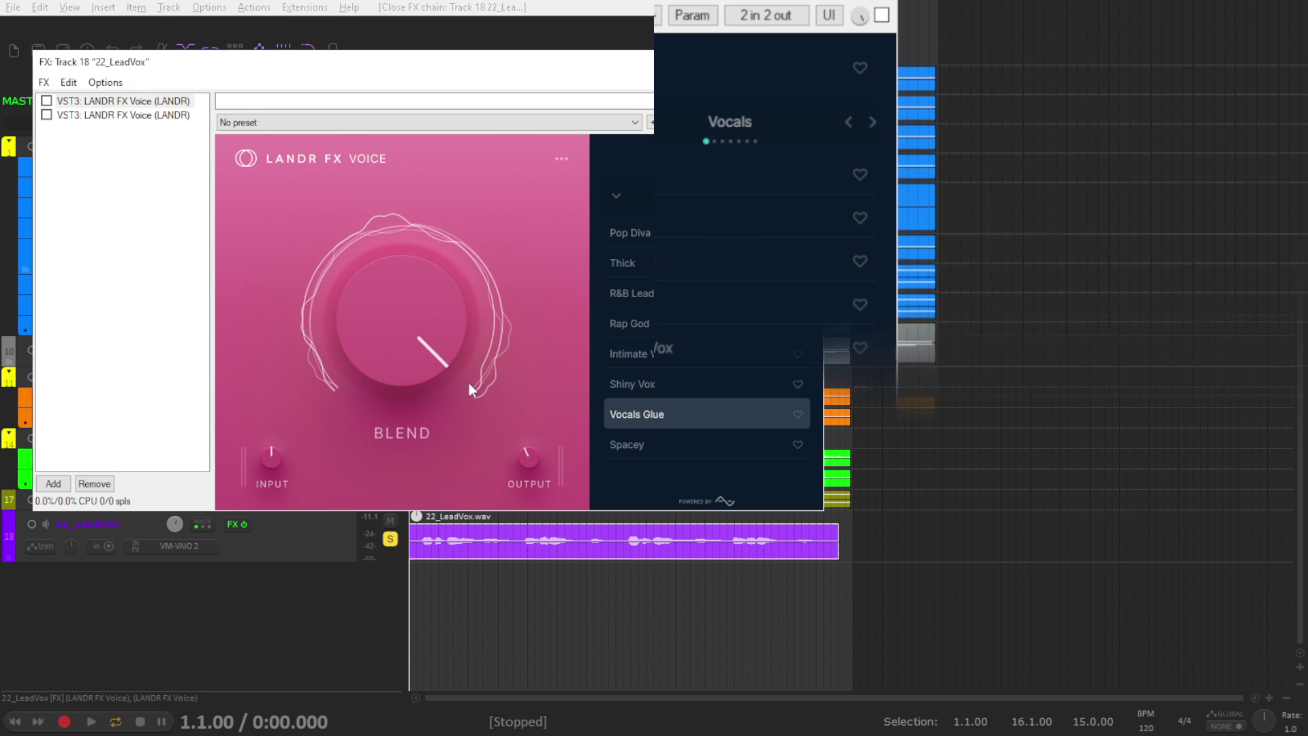
Play the lead vocal, enable the first LANDR FX Voice instance, and audition Pop Diva with the blend lowered from full.
key("space")
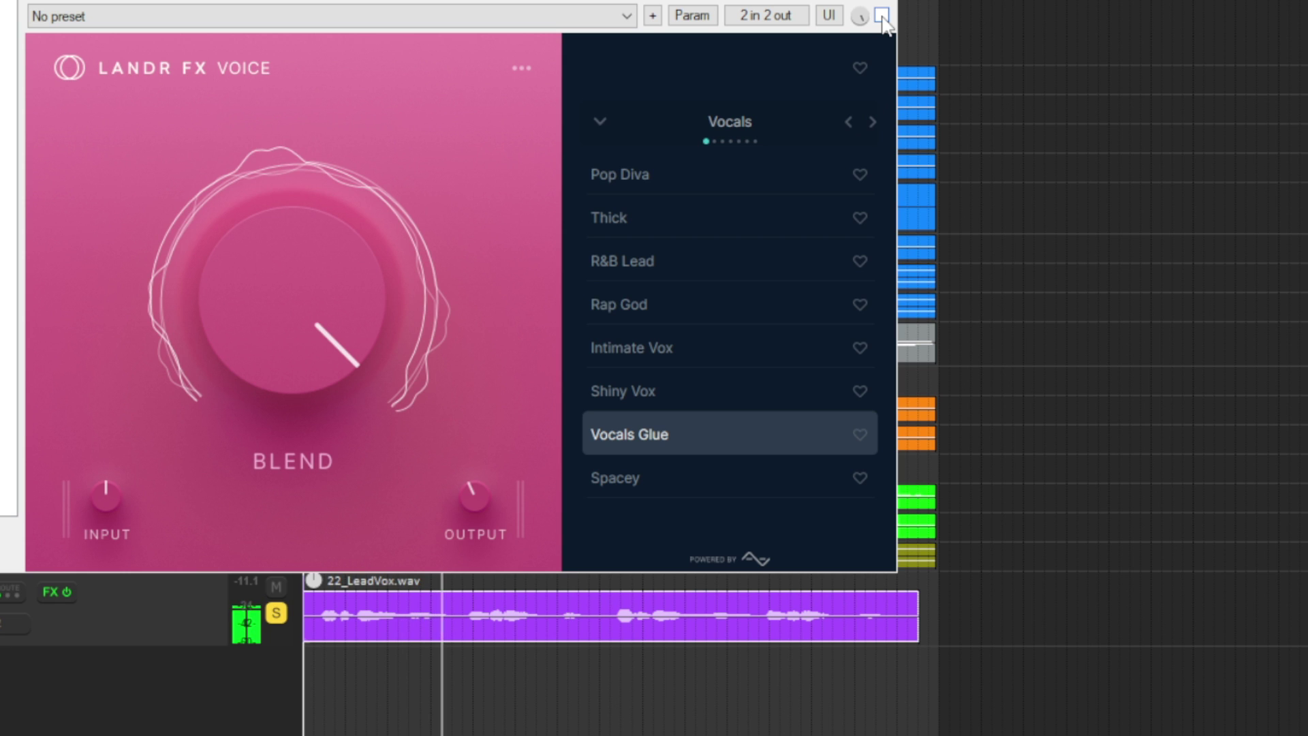
left_click(882, 15)
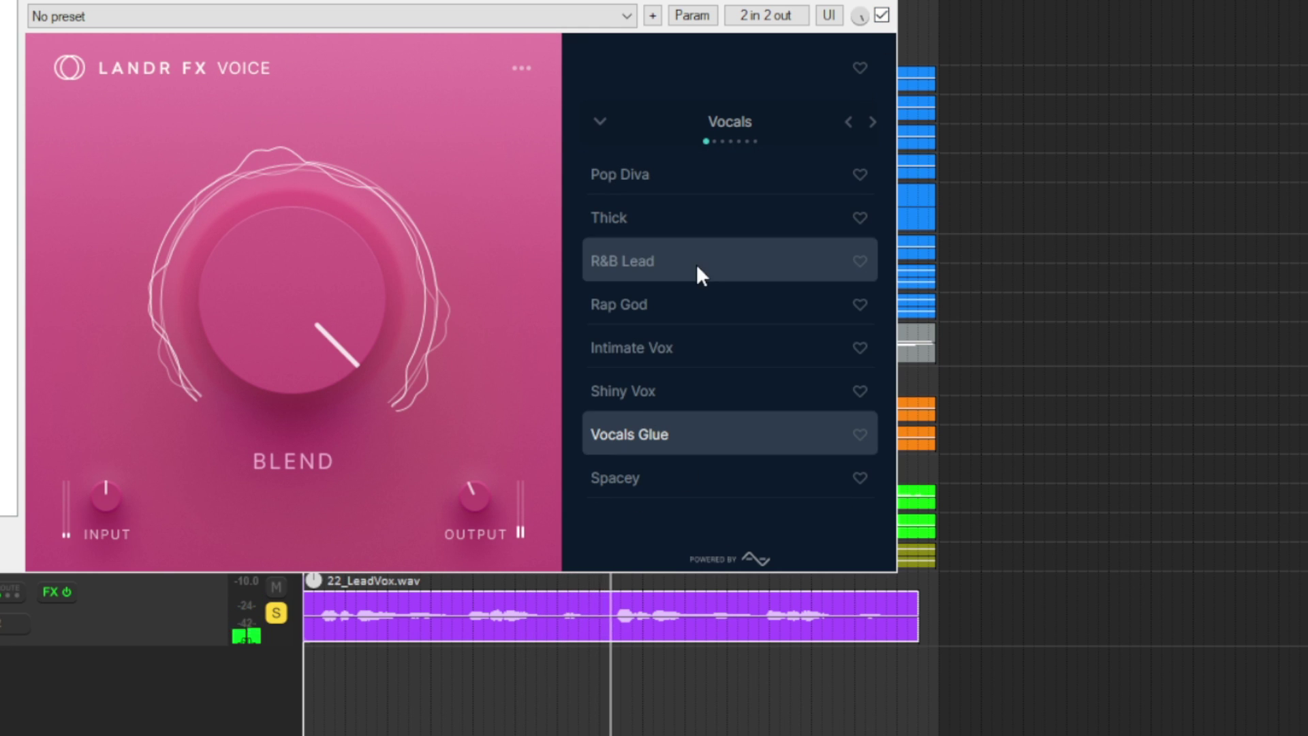
left_click(702, 176)
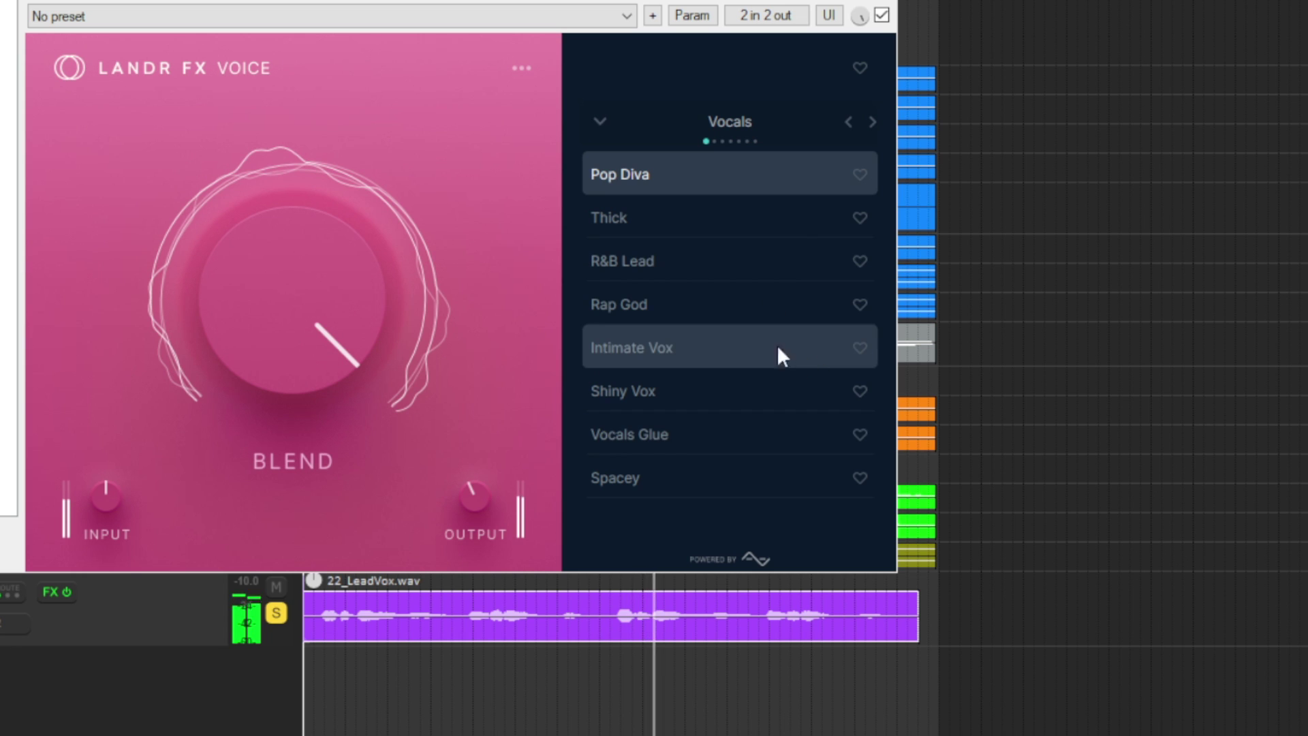
left_click_drag(366, 304, 357, 362)
left_click_drag(286, 279, 292, 263)
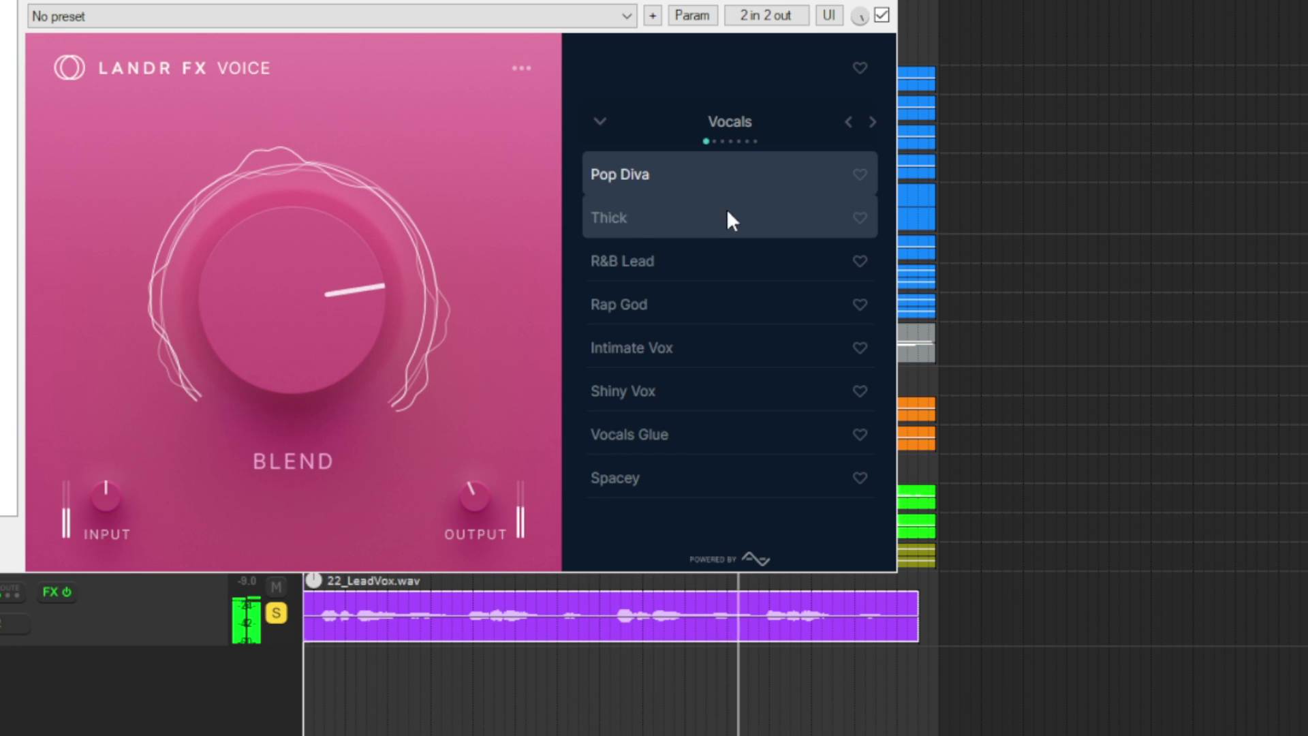
Audition the Vocals presets Thick, R&B Lead, Rap God, Intimate Vox, Shiny Vox and Spacey, slightly adjusting the blend on Spacey.
left_click(728, 214)
left_click(750, 266)
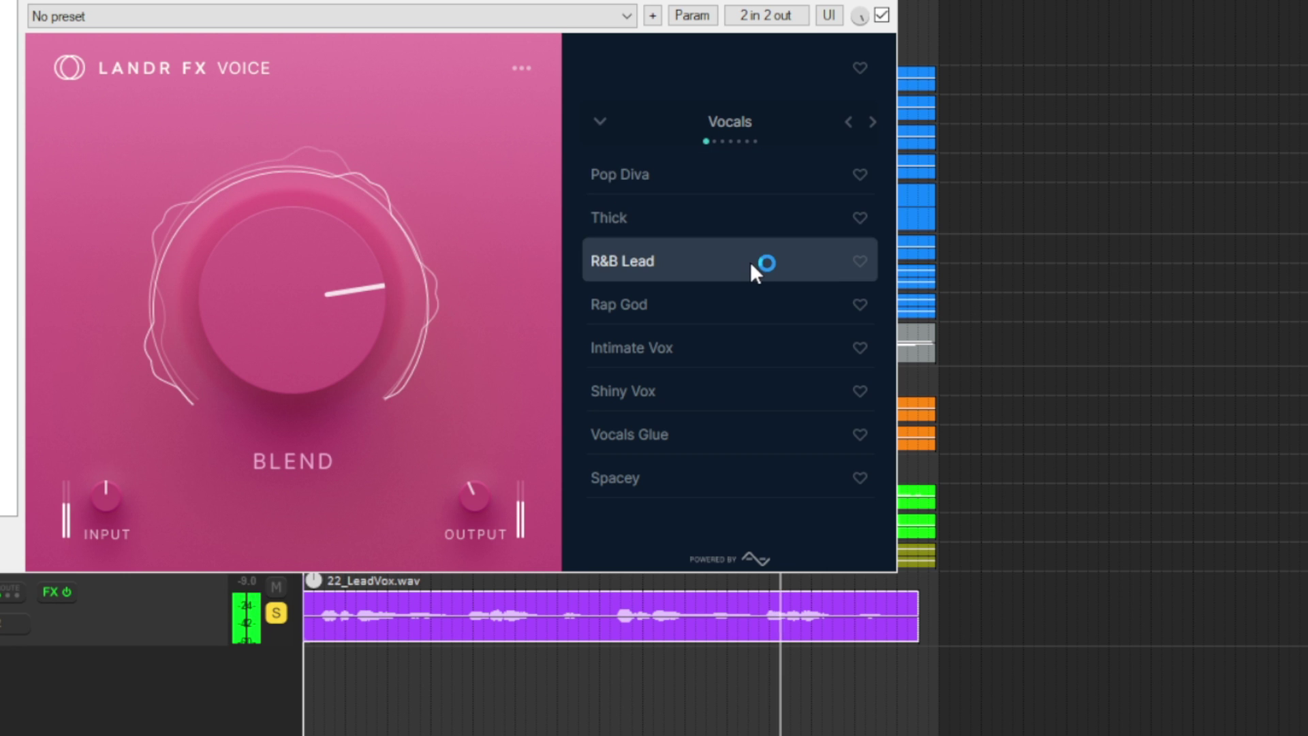
left_click(743, 308)
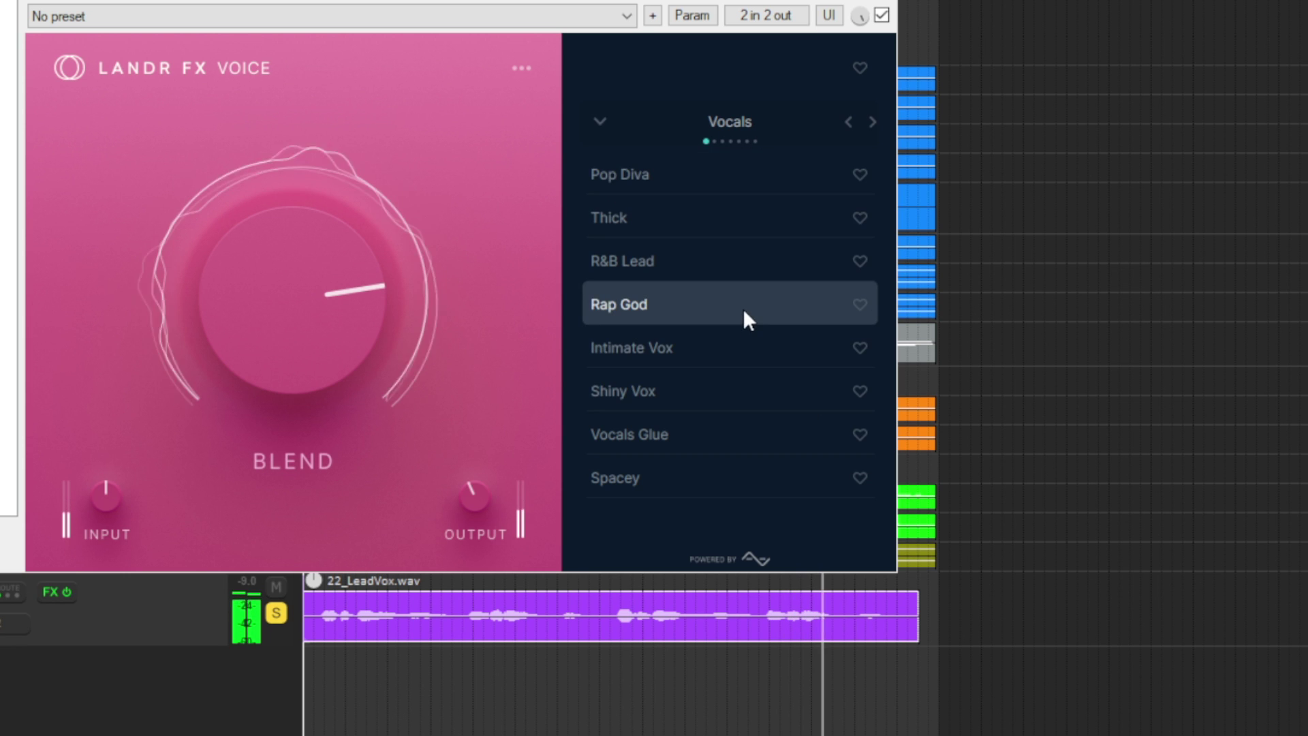
left_click(749, 347)
left_click(740, 400)
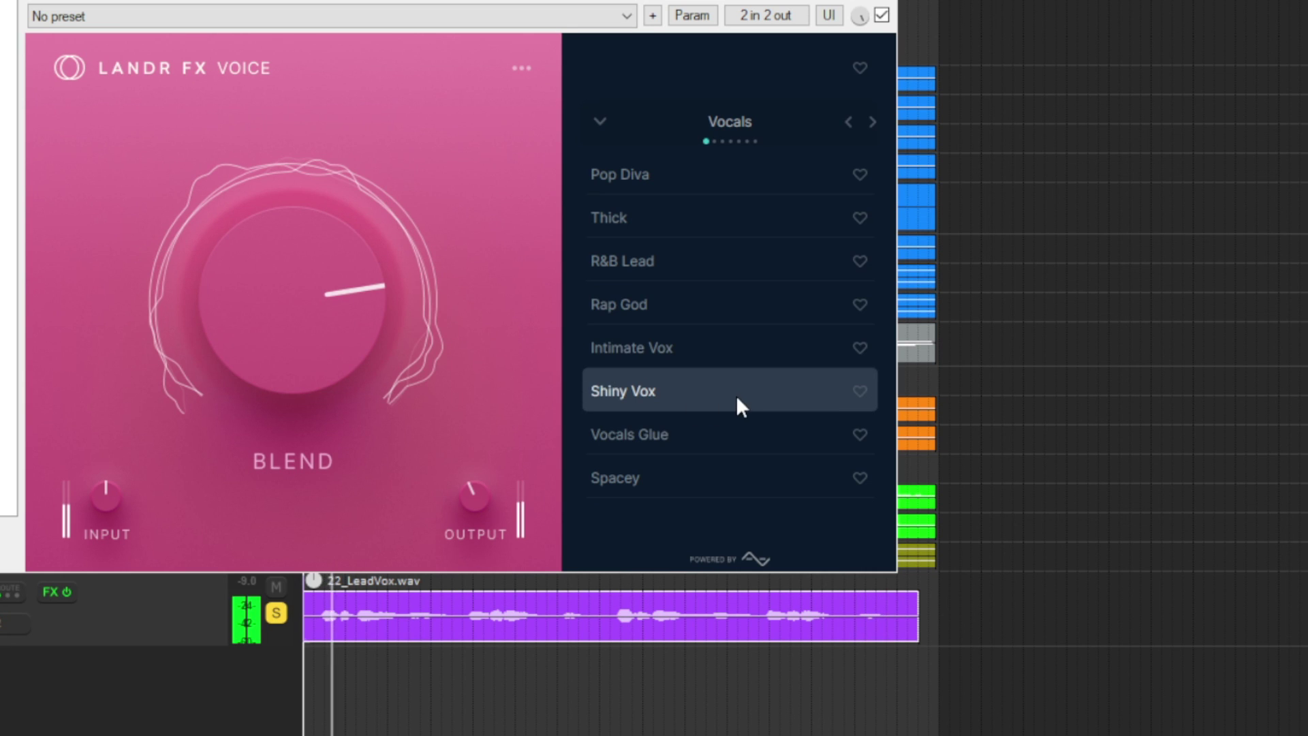
left_click(740, 475)
left_click_drag(325, 338, 326, 343)
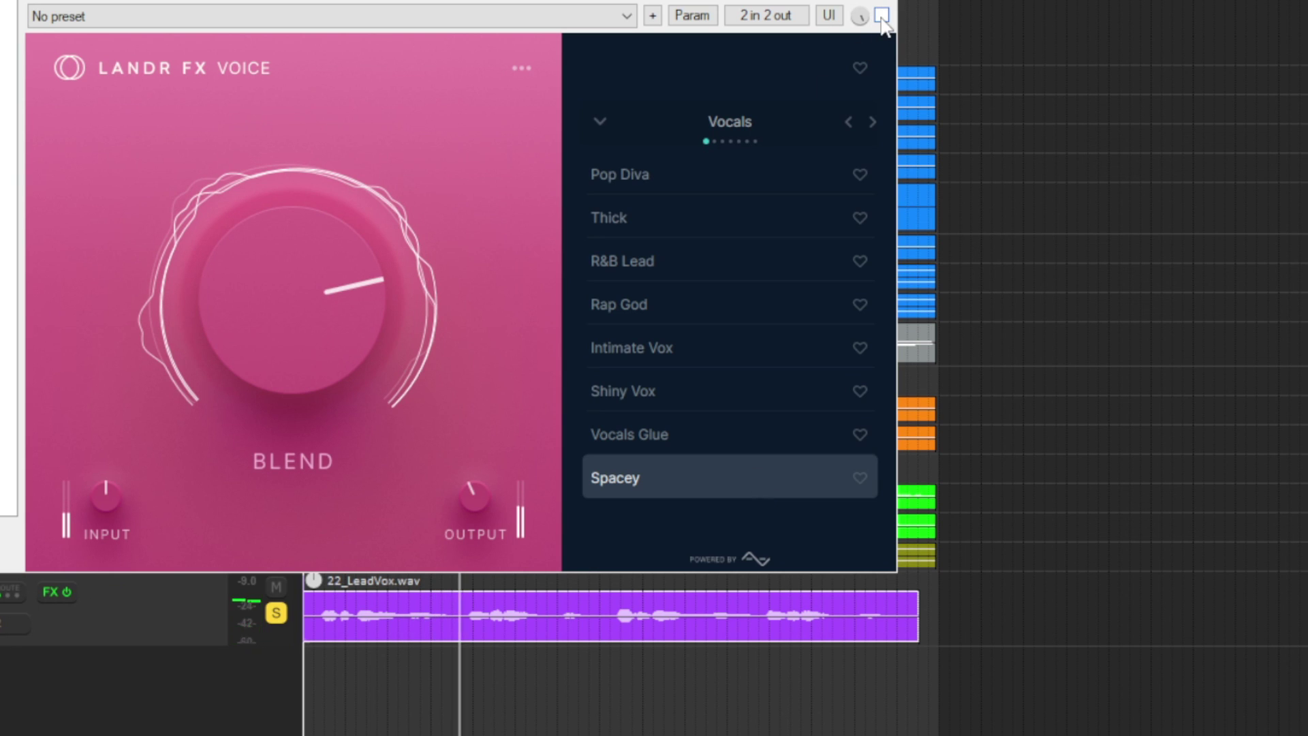
Switch to the Voice plug-in's EQ presets and audition Cleaned Up, Presence Boost, Extra Air, Smile and Smile - Delay.
left_click(875, 117)
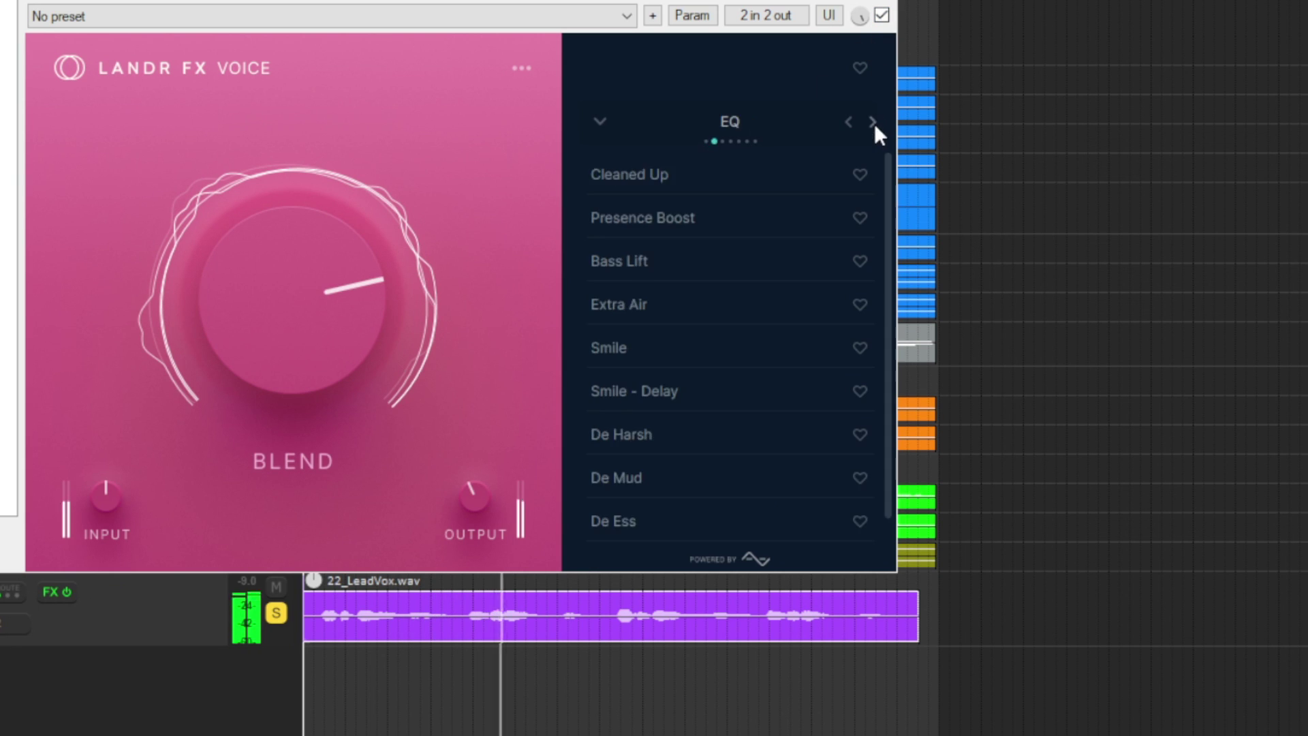
left_click(737, 188)
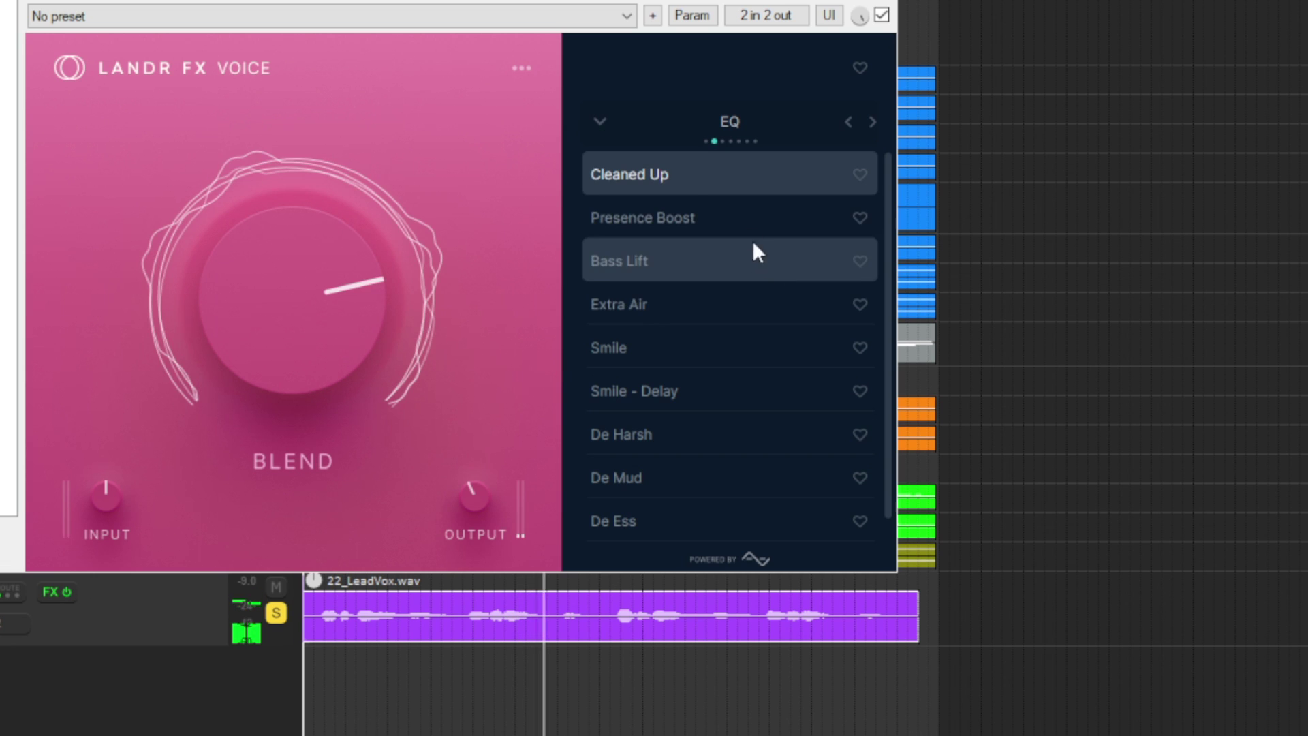
left_click(742, 218)
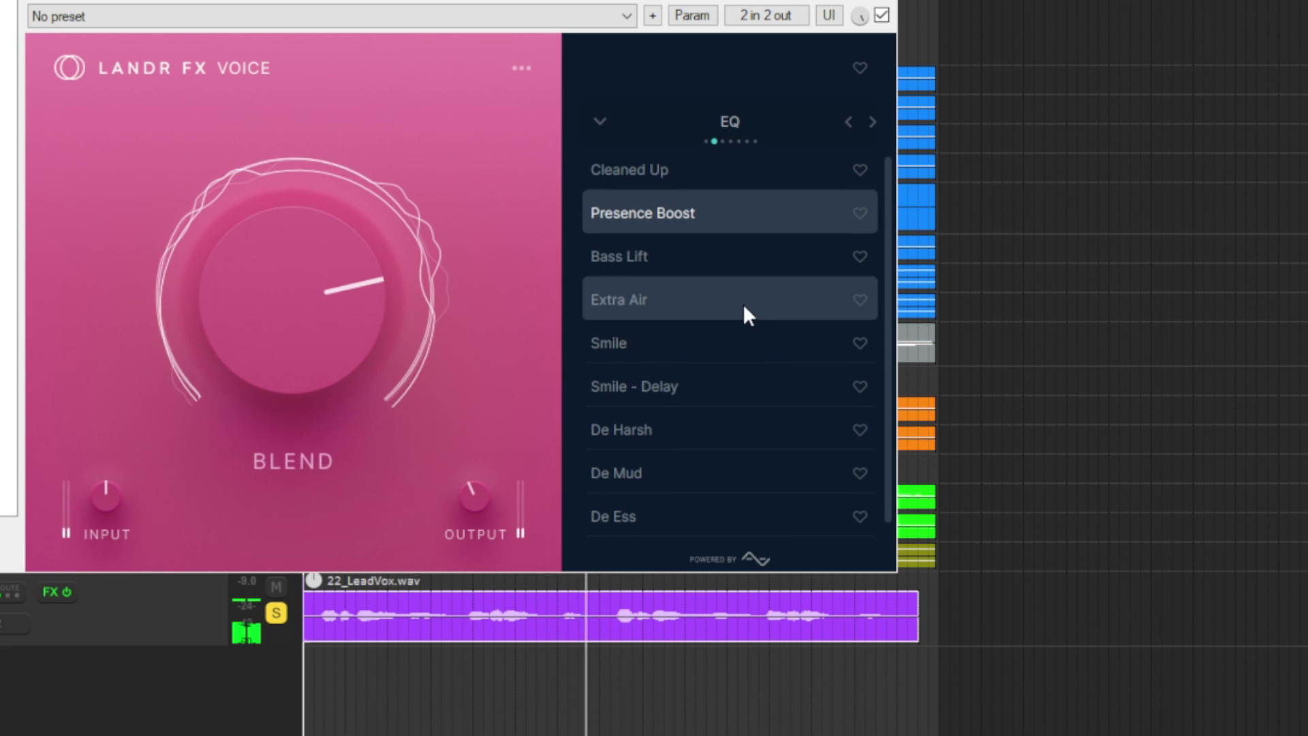
left_click(742, 301)
left_click(770, 347)
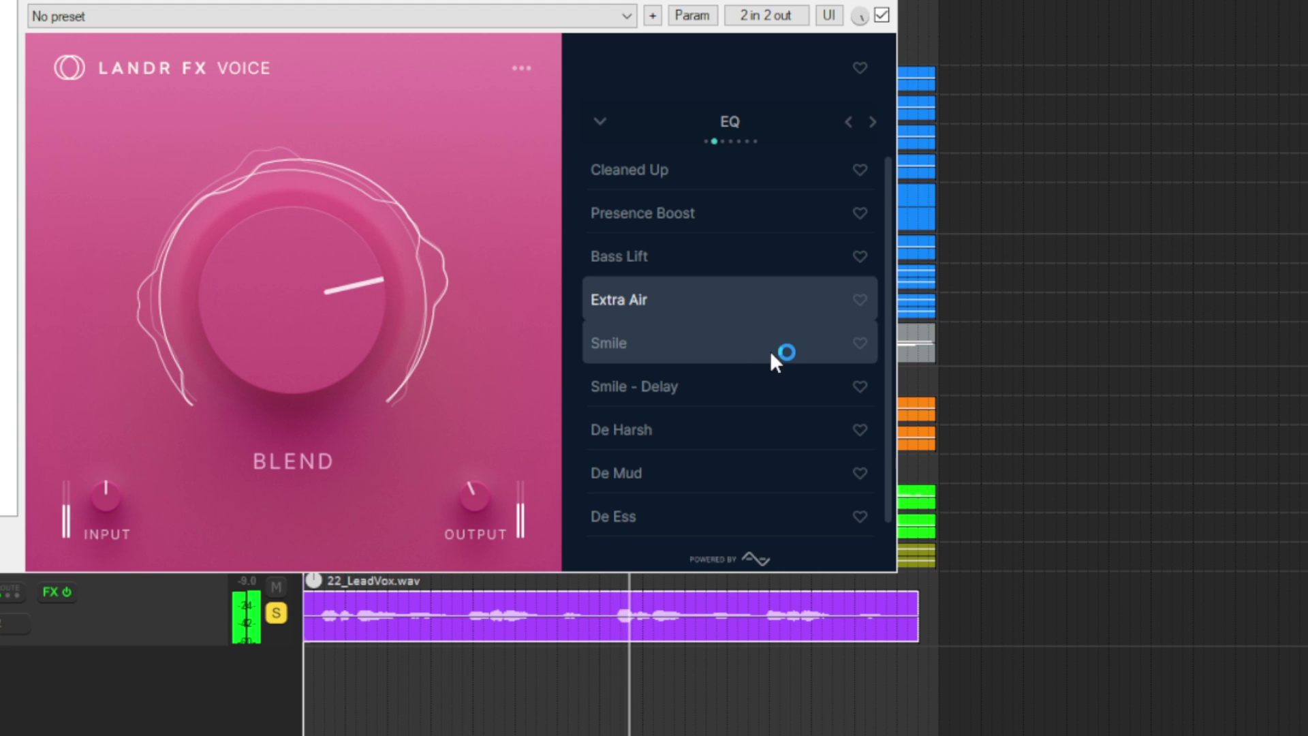
left_click(749, 382)
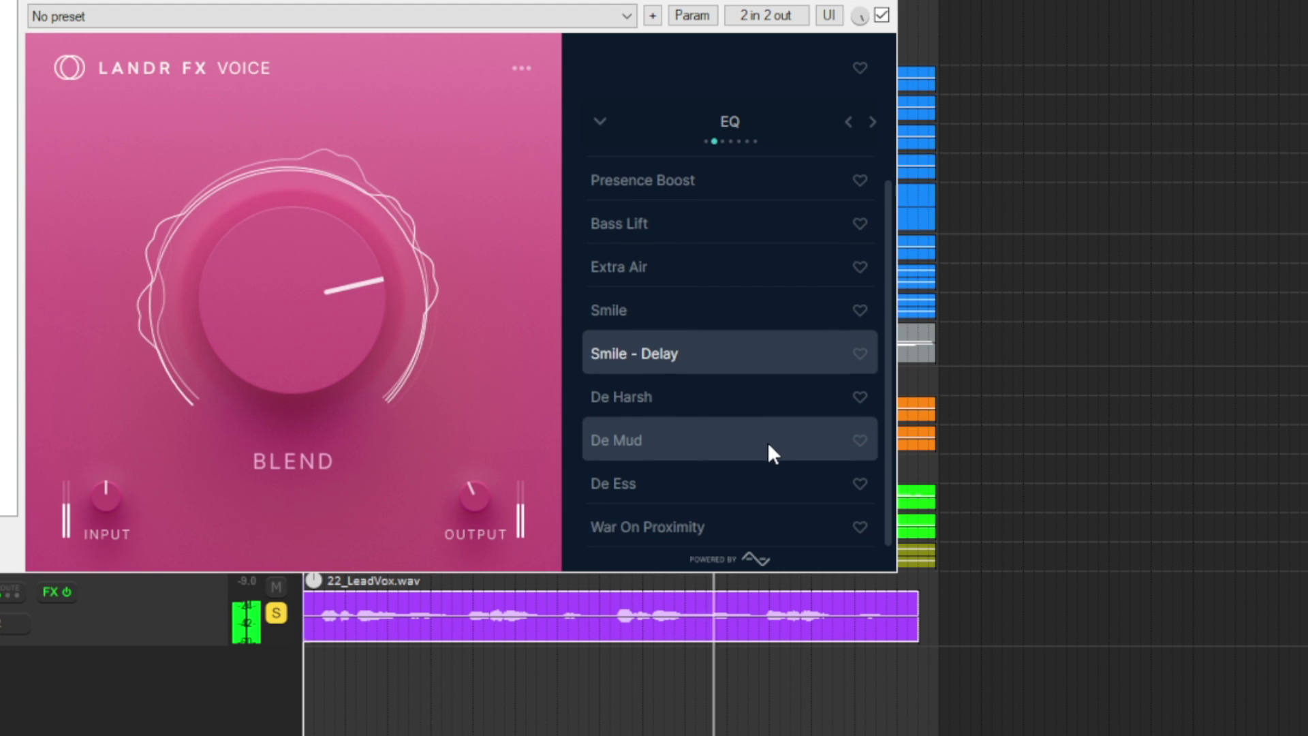
Audition the EQ presets De Harsh, De Mud, De Ess and War On Proximity on the lead vocal.
left_click(748, 403)
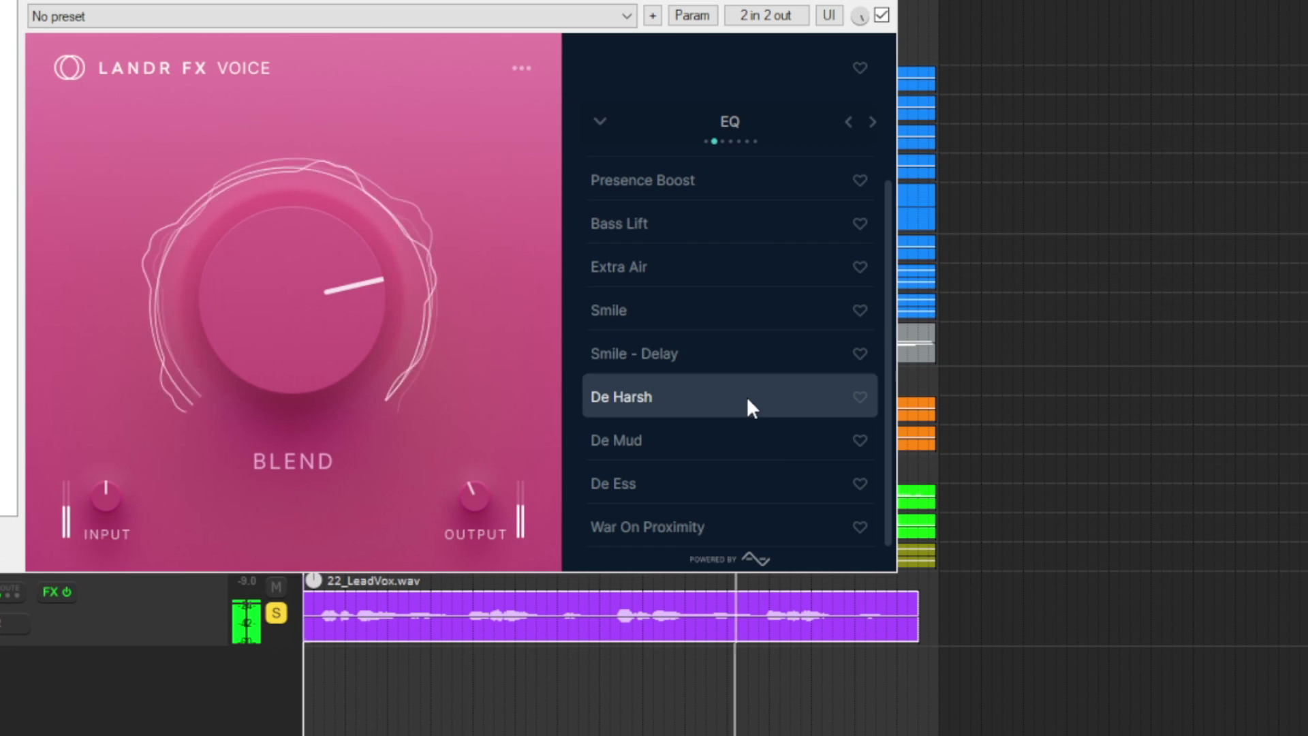
left_click(767, 443)
left_click(770, 482)
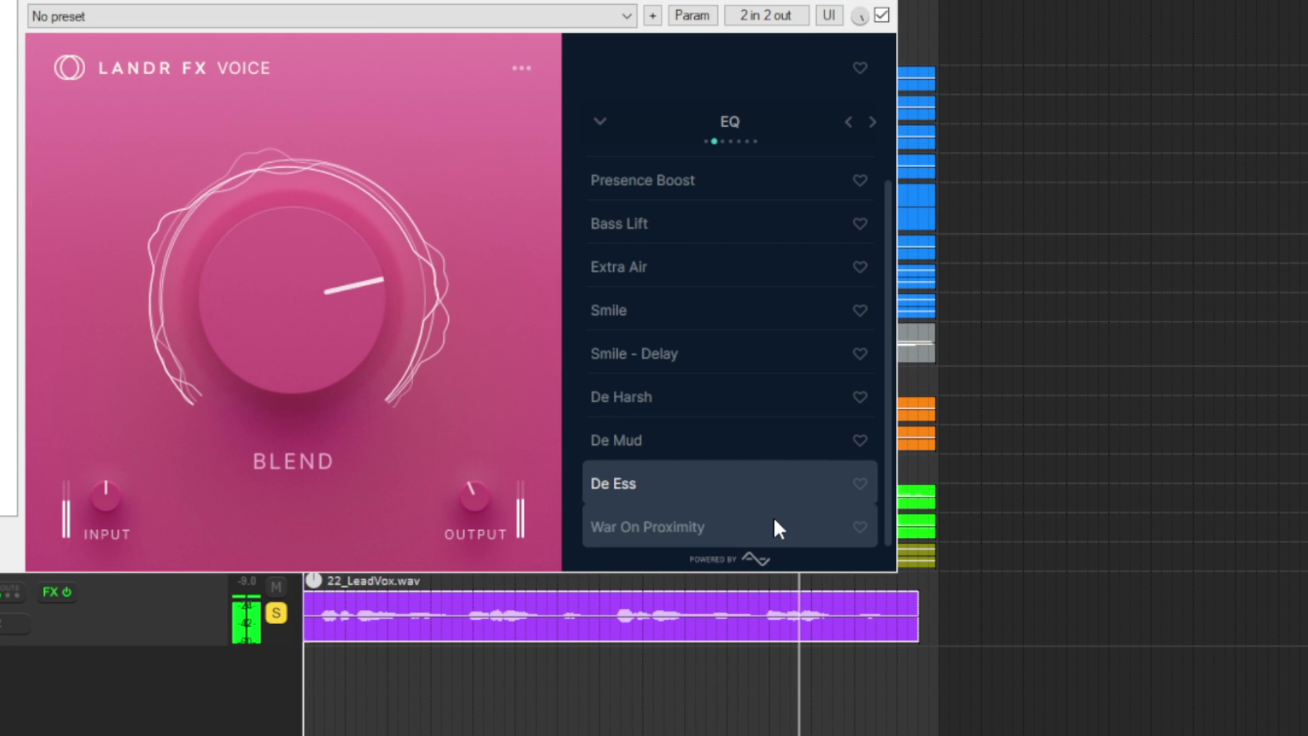
left_click(774, 518)
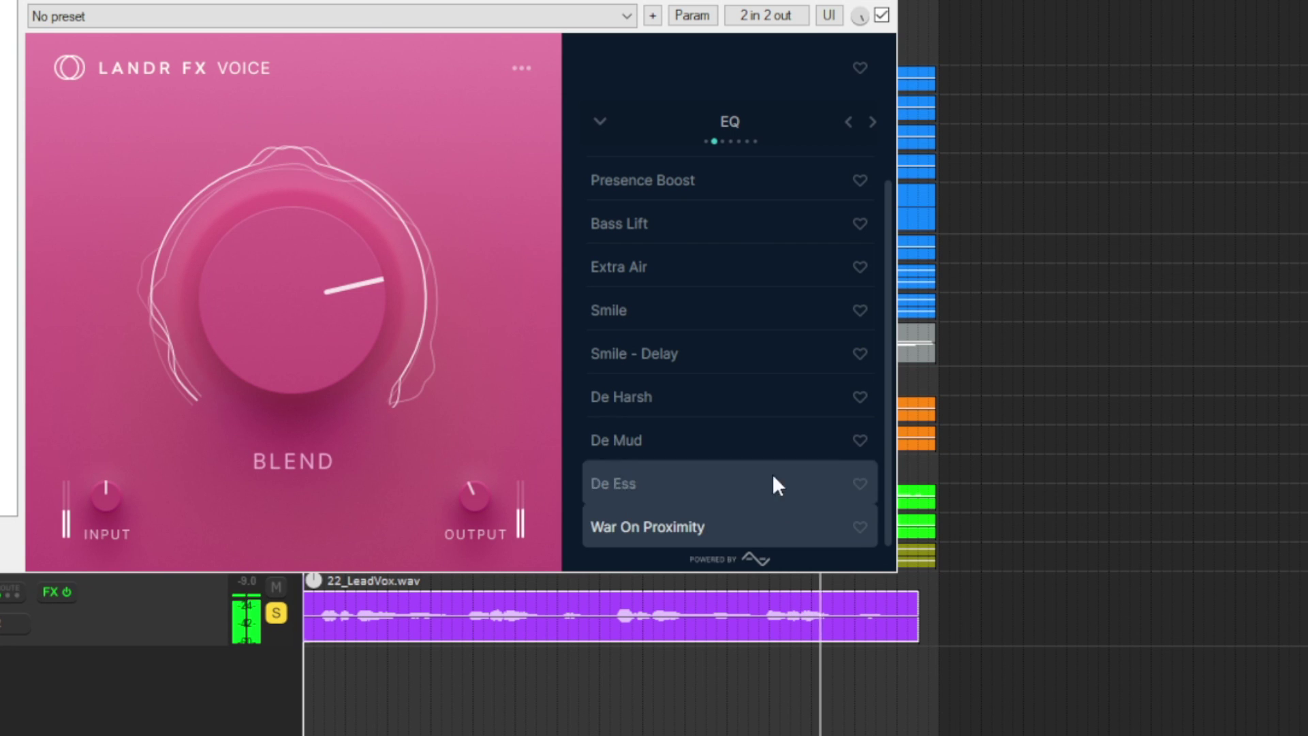
Switch to the Reverb presets and audition I Am In A Room, Dark Plate, Bright Plate, Dark Hall and Bright Hall, raising the blend to full.
left_click(872, 123)
left_click(716, 182)
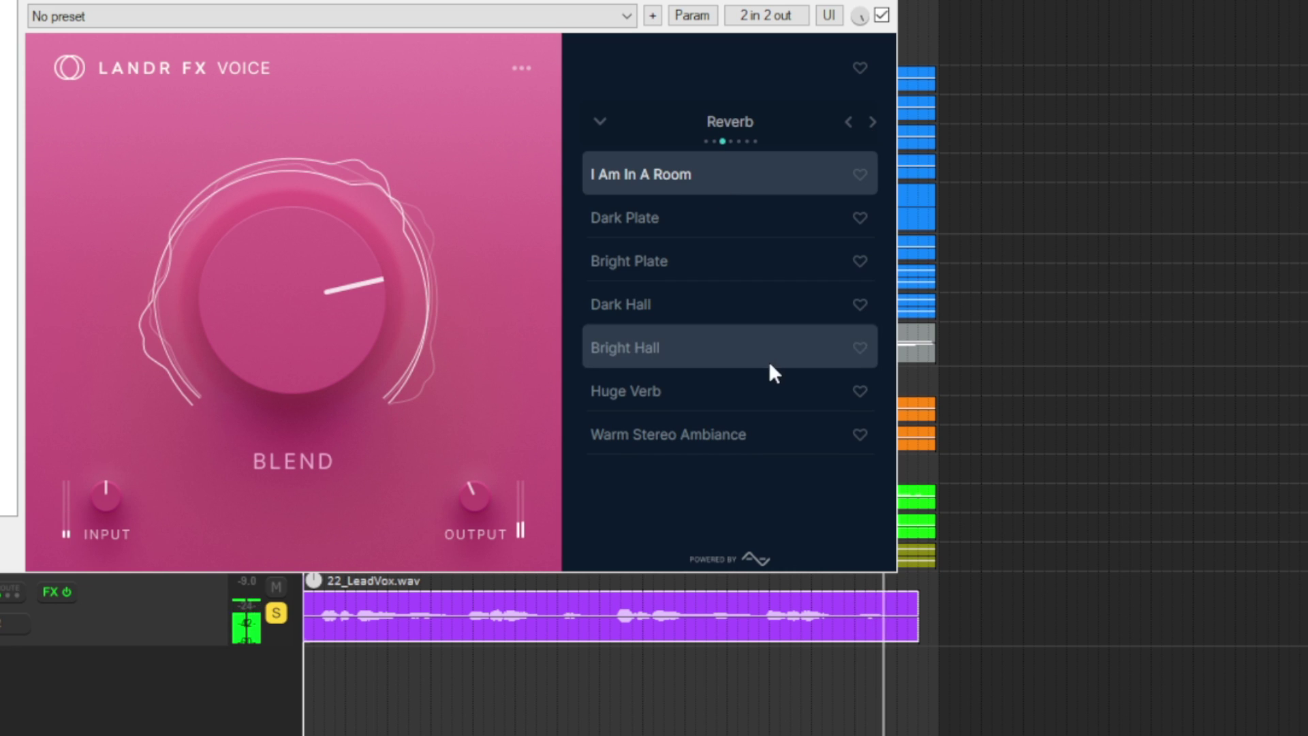
left_click(734, 220)
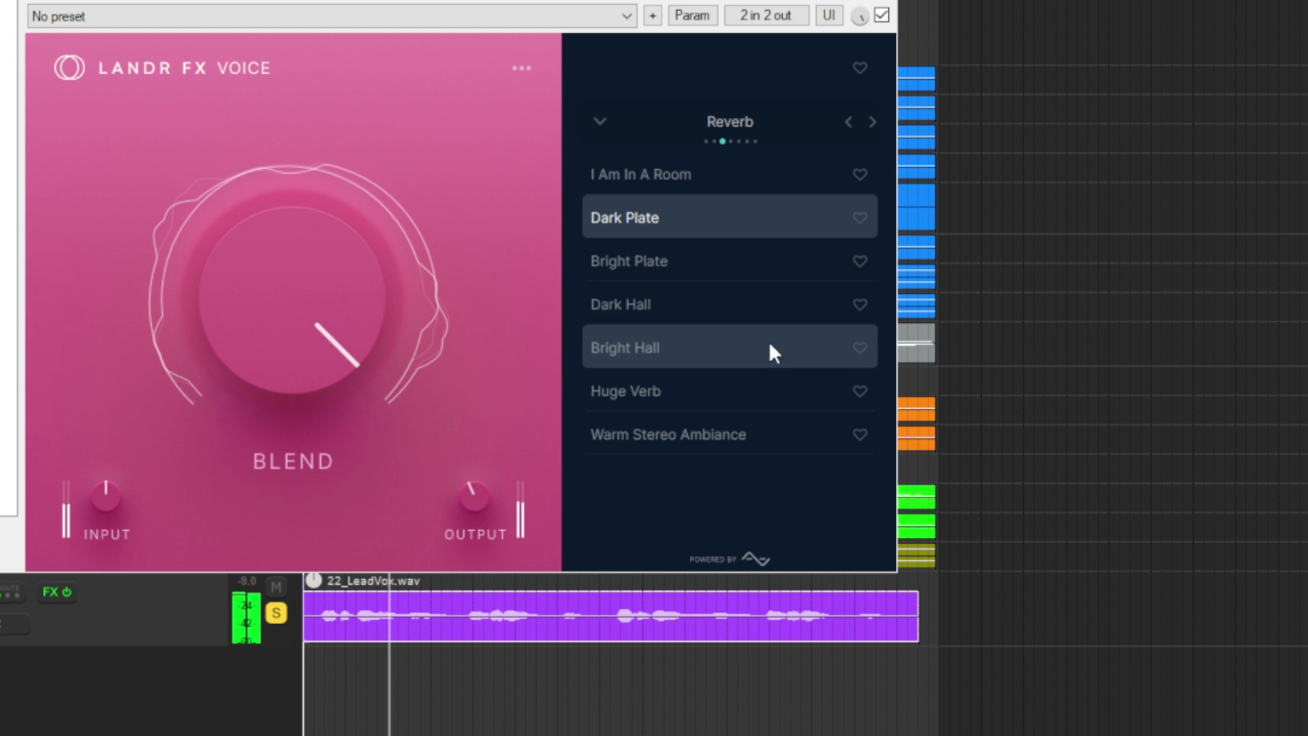
left_click(752, 268)
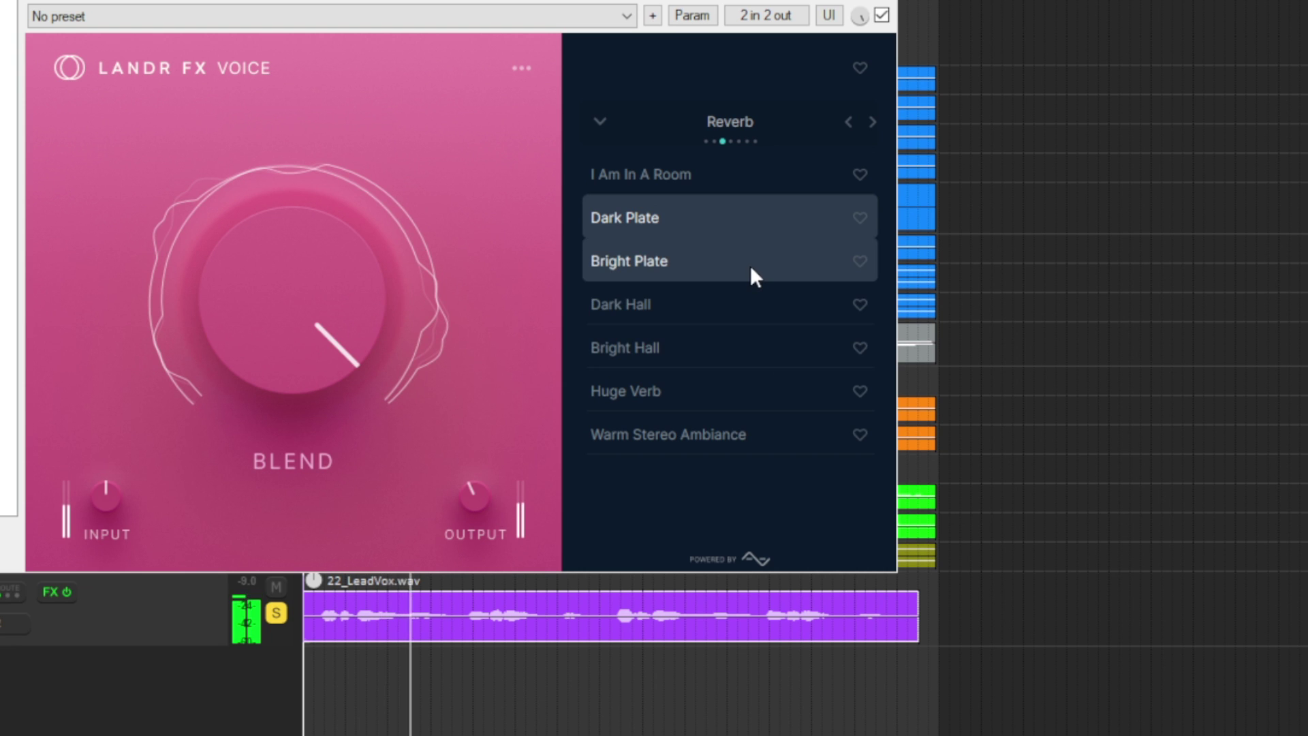
left_click(760, 304)
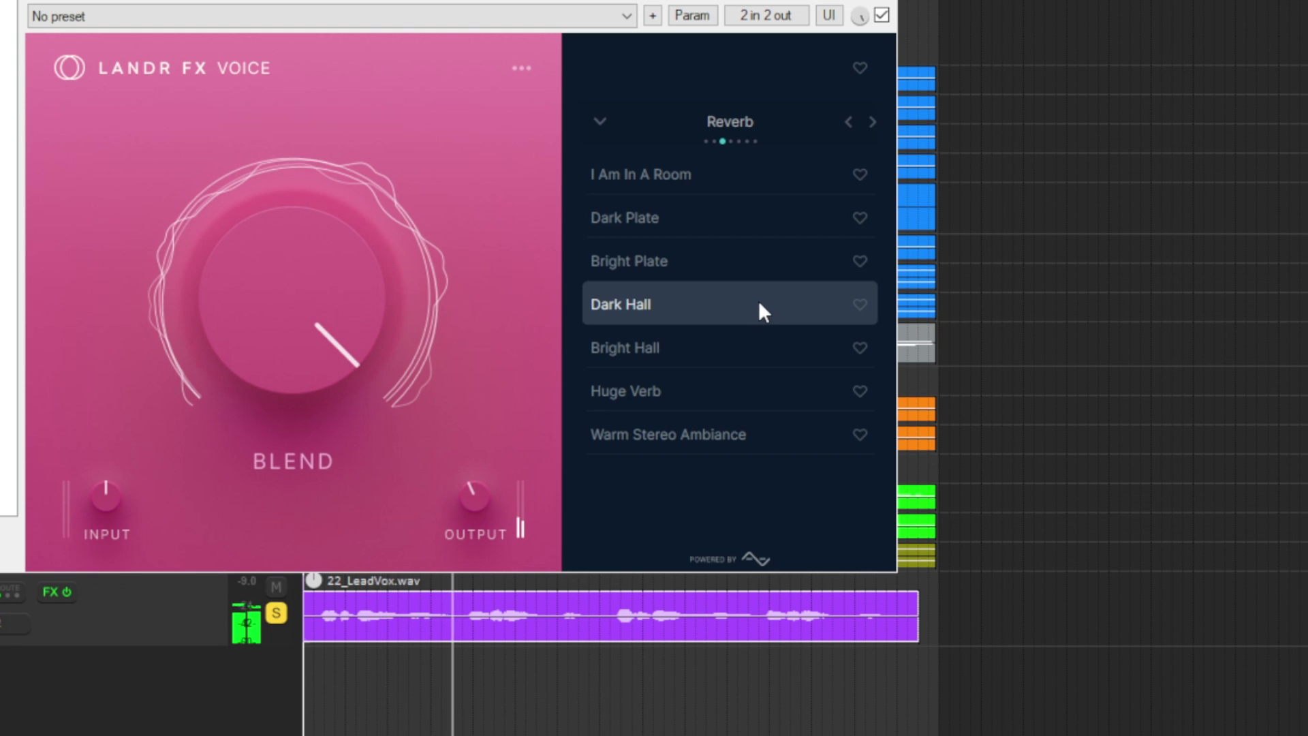
left_click(770, 349)
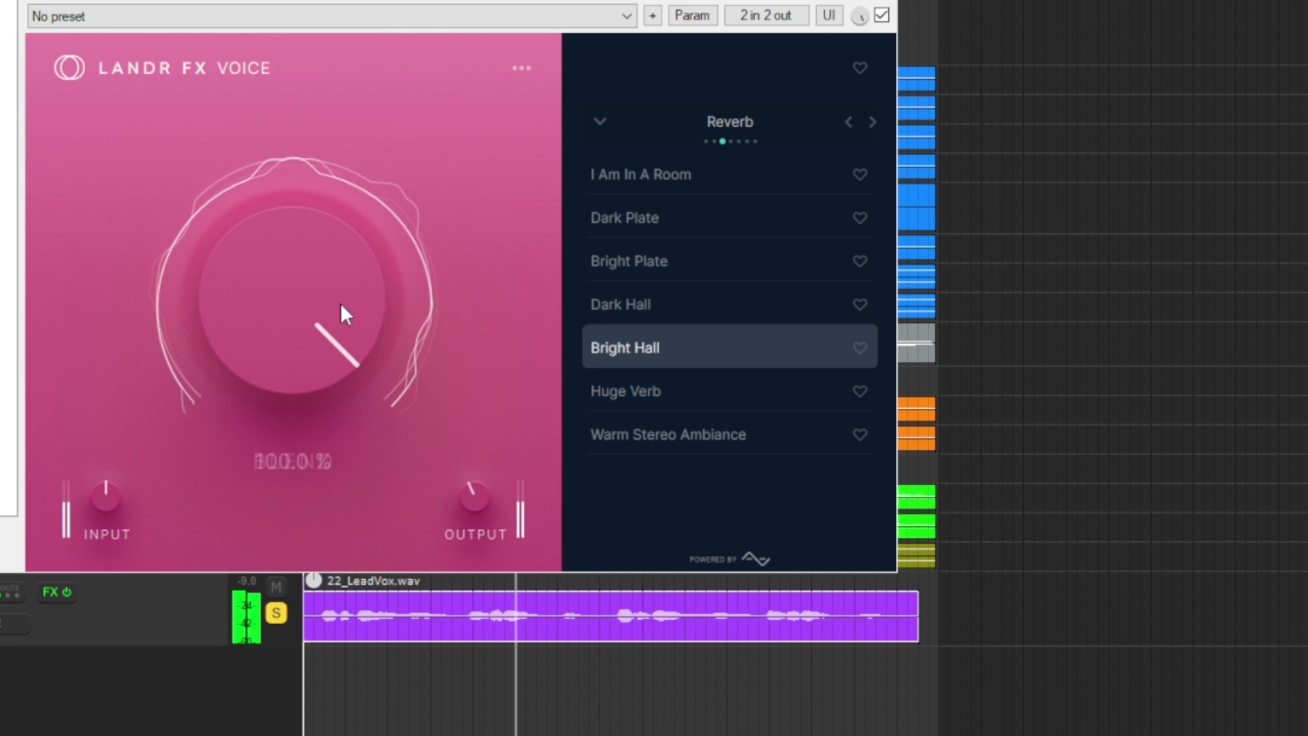
Lower the Voice plug-in's blend on the lead vocal and audition the Reverb presets Huge Verb and Warm Stereo Ambiance.
left_click_drag(341, 302, 340, 337)
left_click(769, 394)
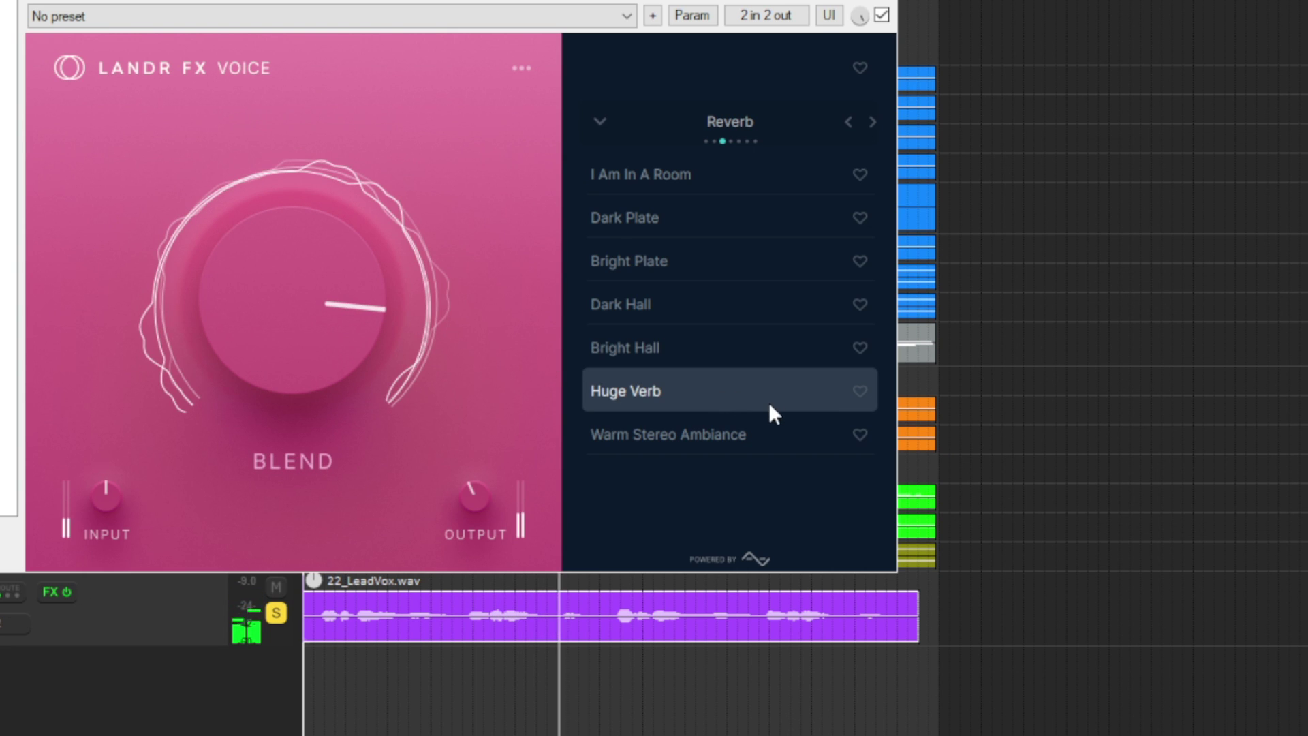
left_click(776, 444)
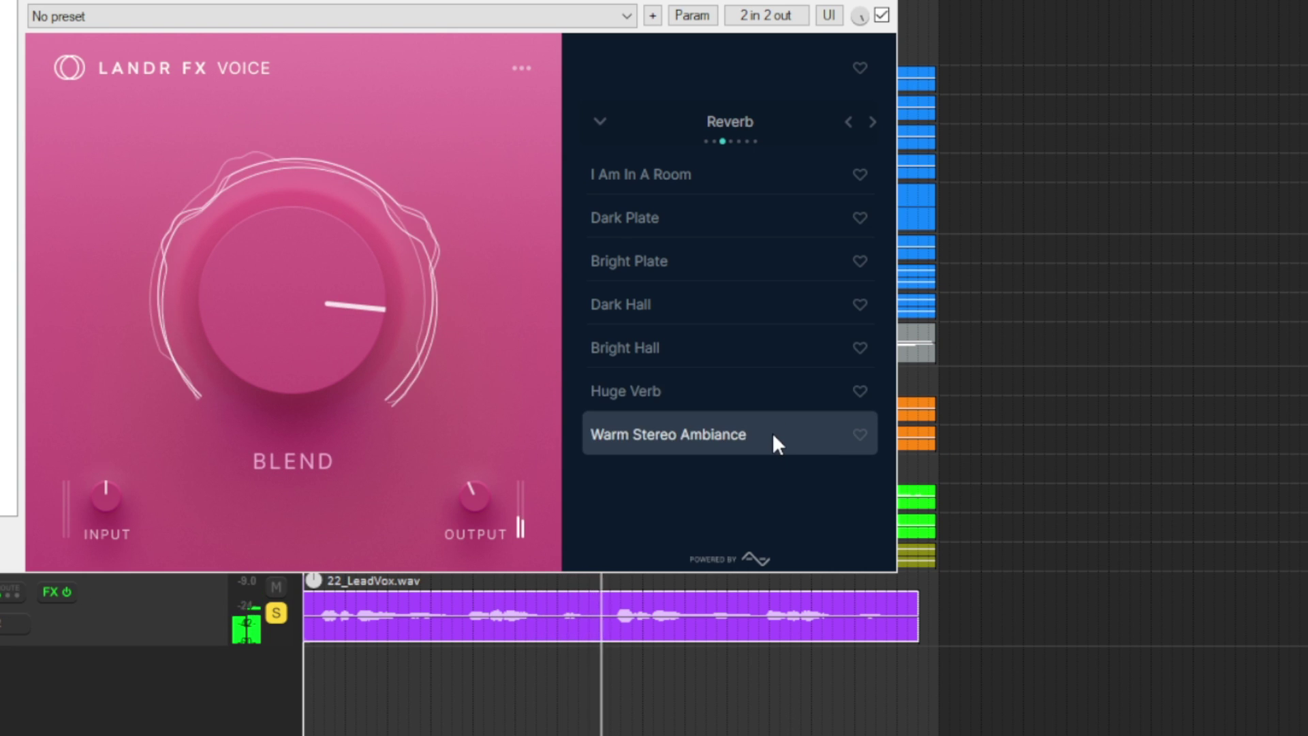
Switch to the Delay presets and audition Slapback Echo, Long Delay, Stereo Delay - Short and Stereo Delay - Long.
left_click(873, 123)
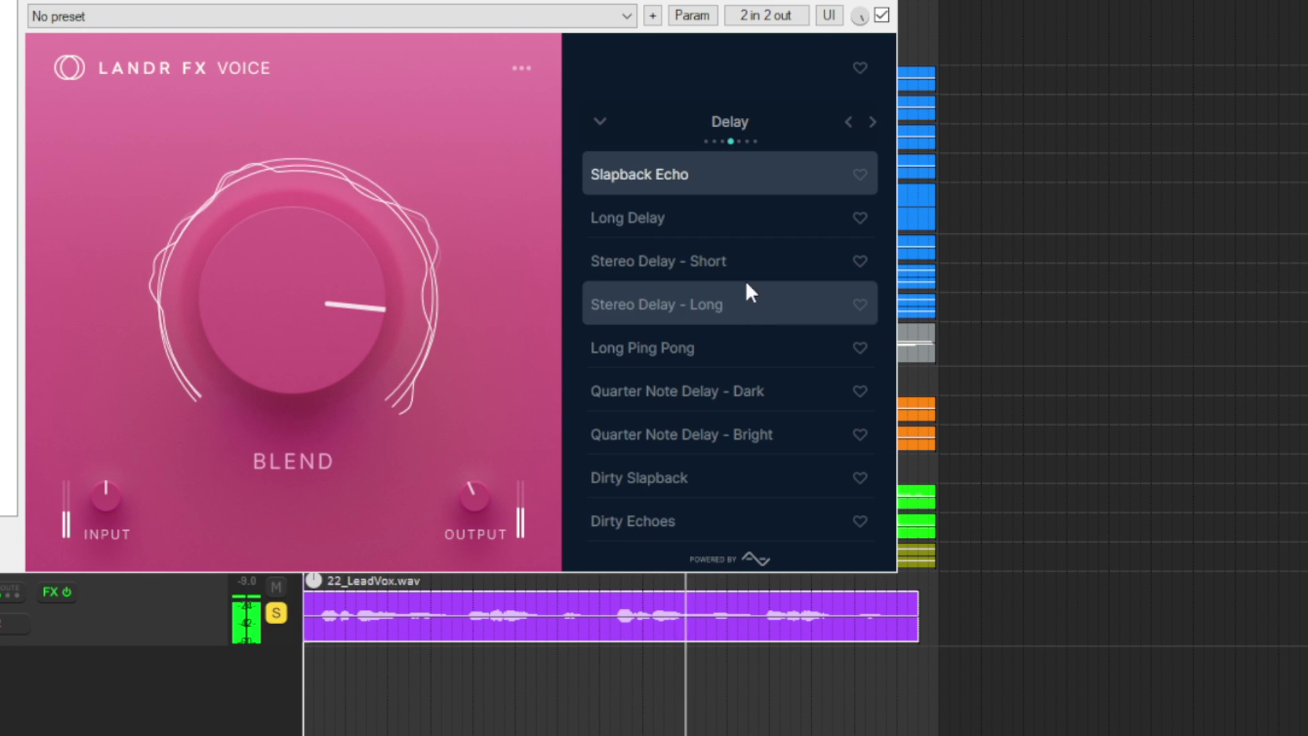
left_click(756, 230)
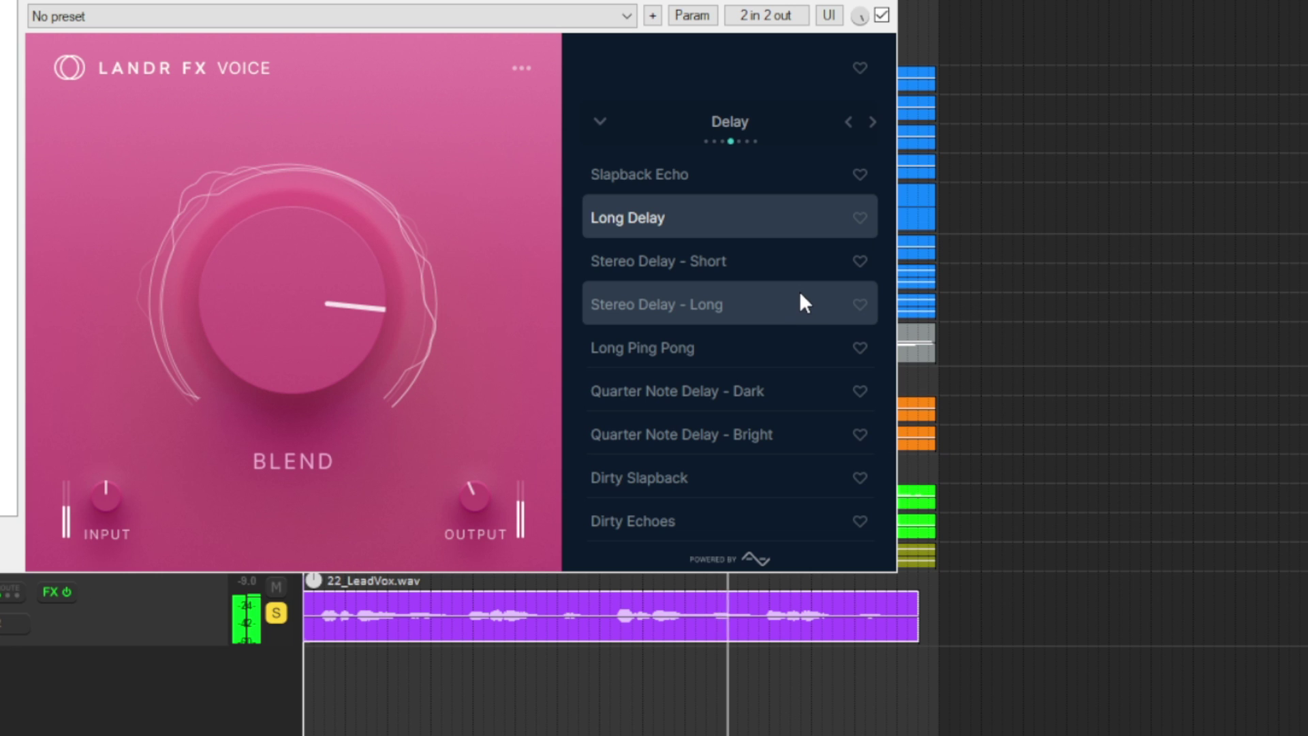
left_click(777, 262)
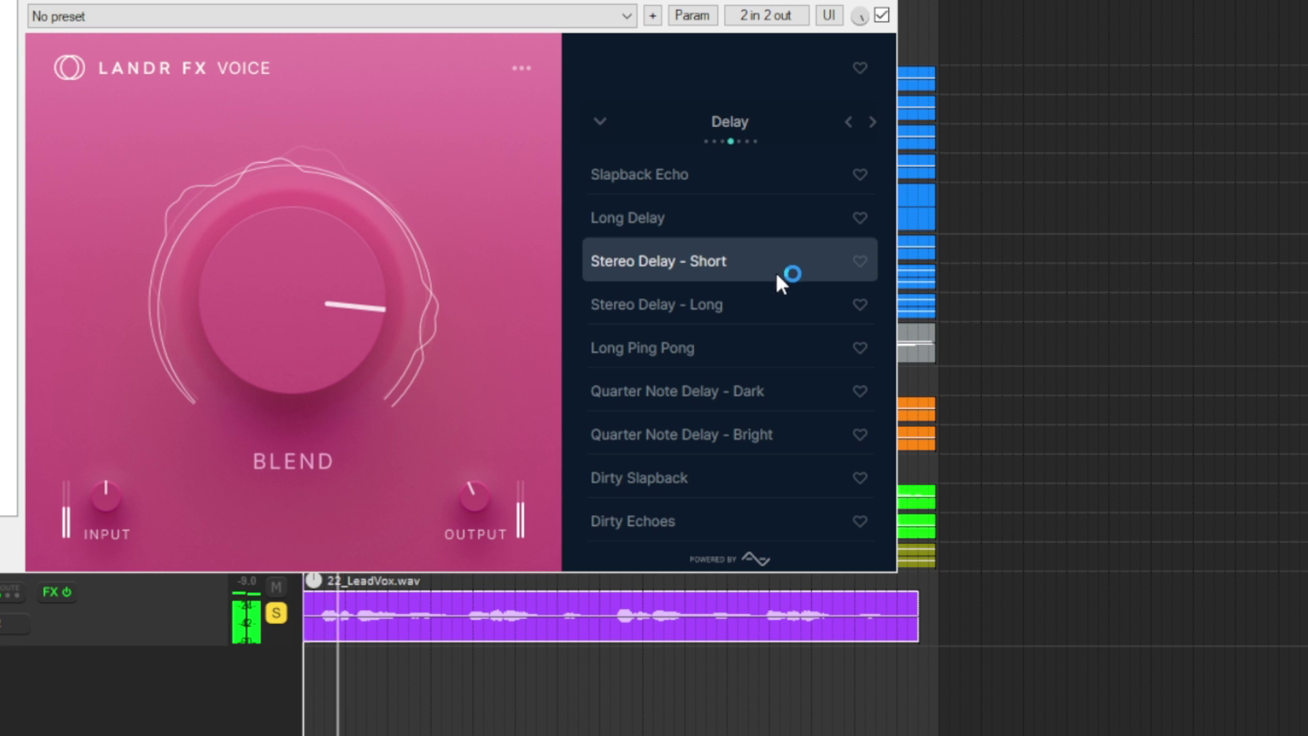
left_click(774, 315)
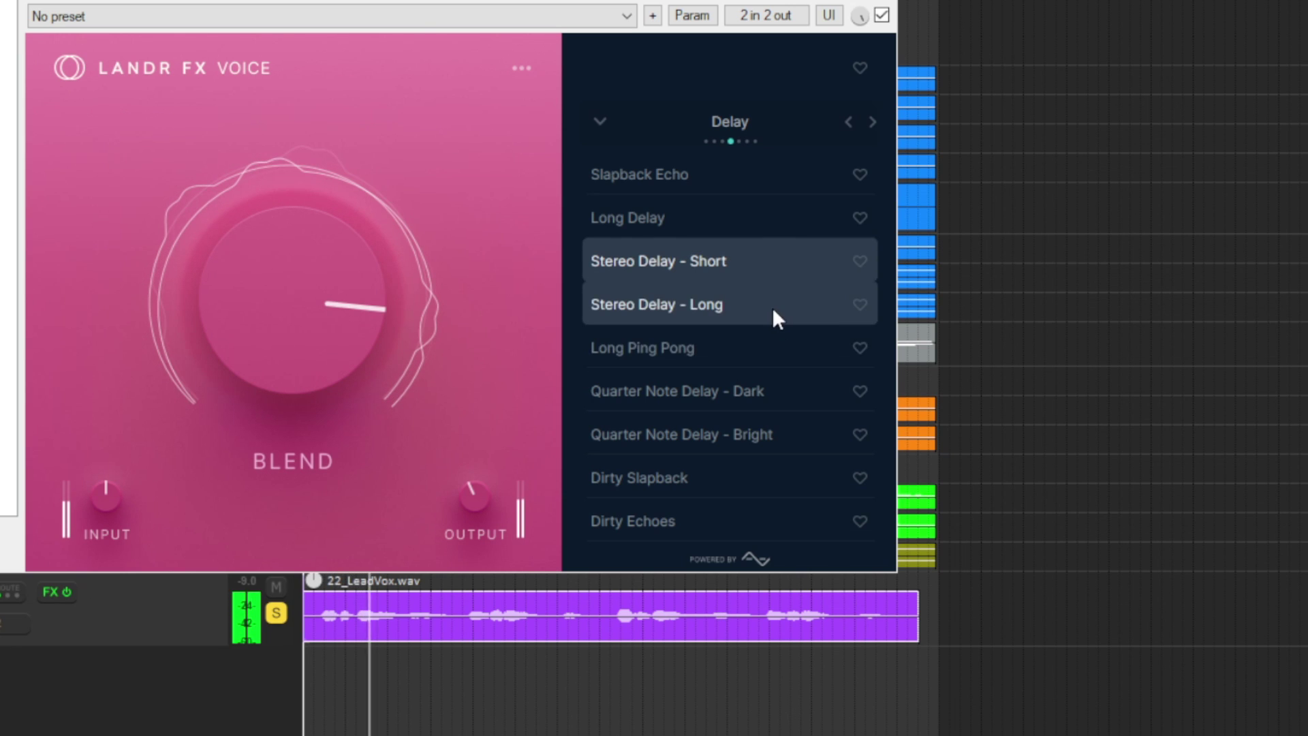
Audition the Delay presets Long Ping Pong, Quarter Note Delay - Dark, Dirty Slapback and Dirty Echoes on the lead vocal.
left_click(771, 352)
left_click(784, 400)
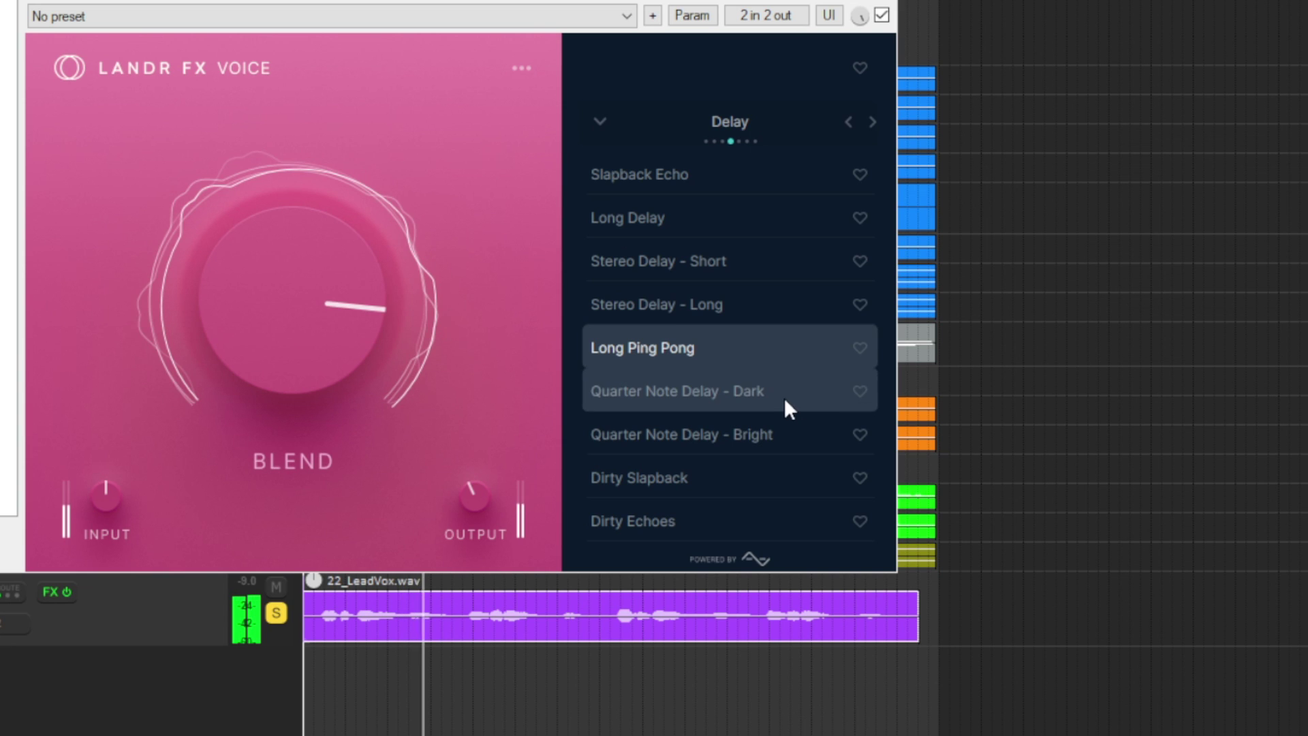
left_click(773, 472)
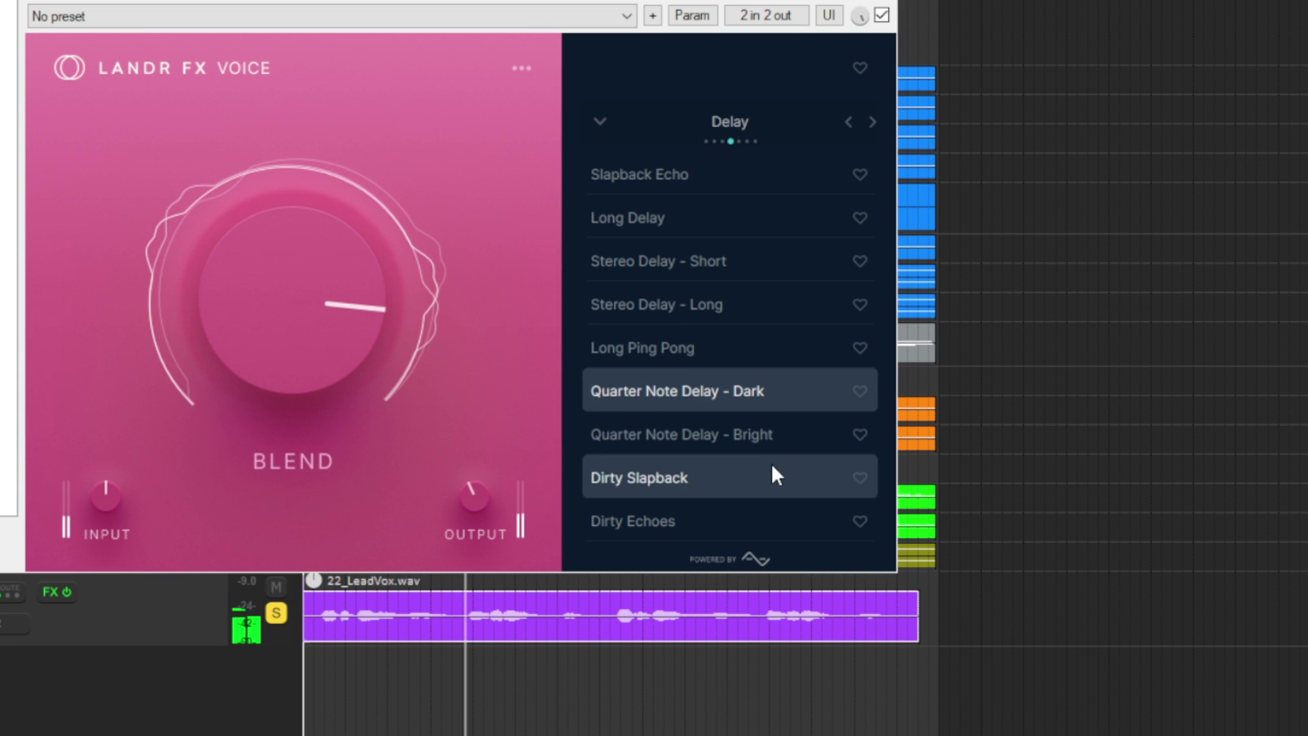
left_click(769, 522)
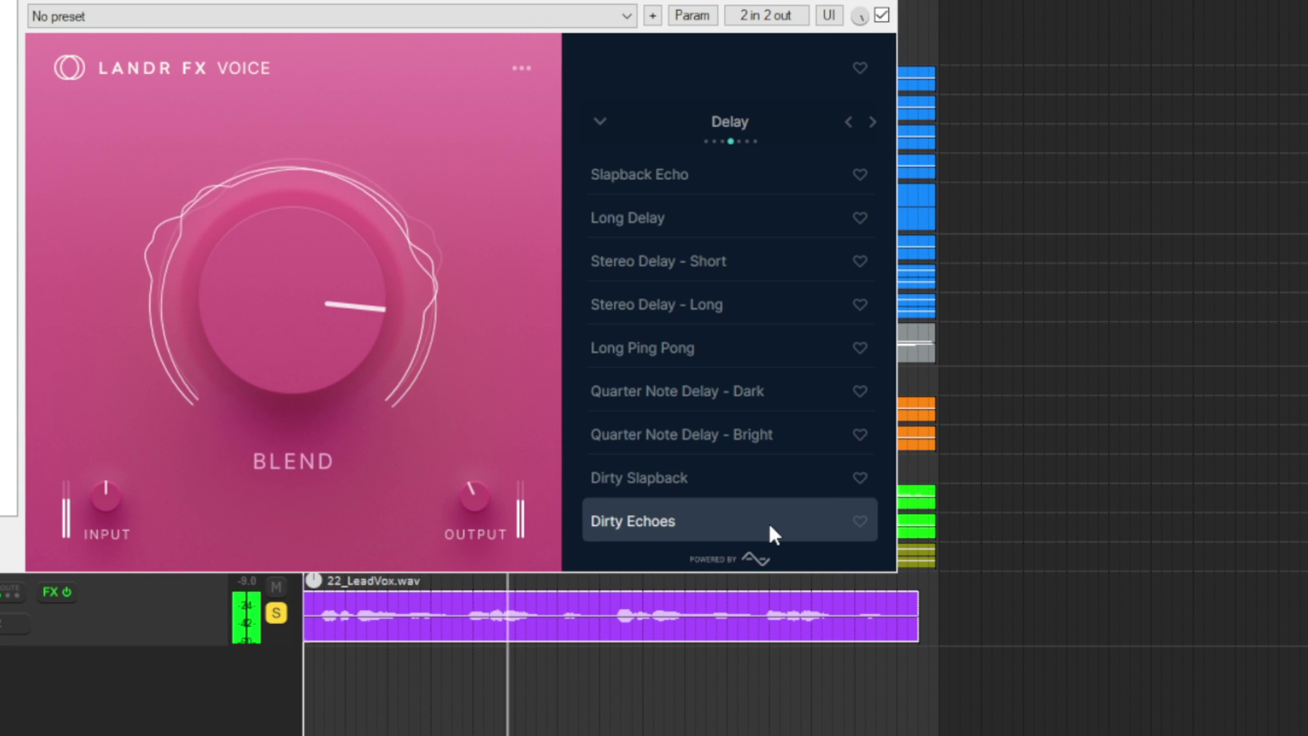
Switch to the Compression presets and audition Smooth Compression, Hard Compression and Parallel Thickening.
left_click(873, 123)
left_click(768, 174)
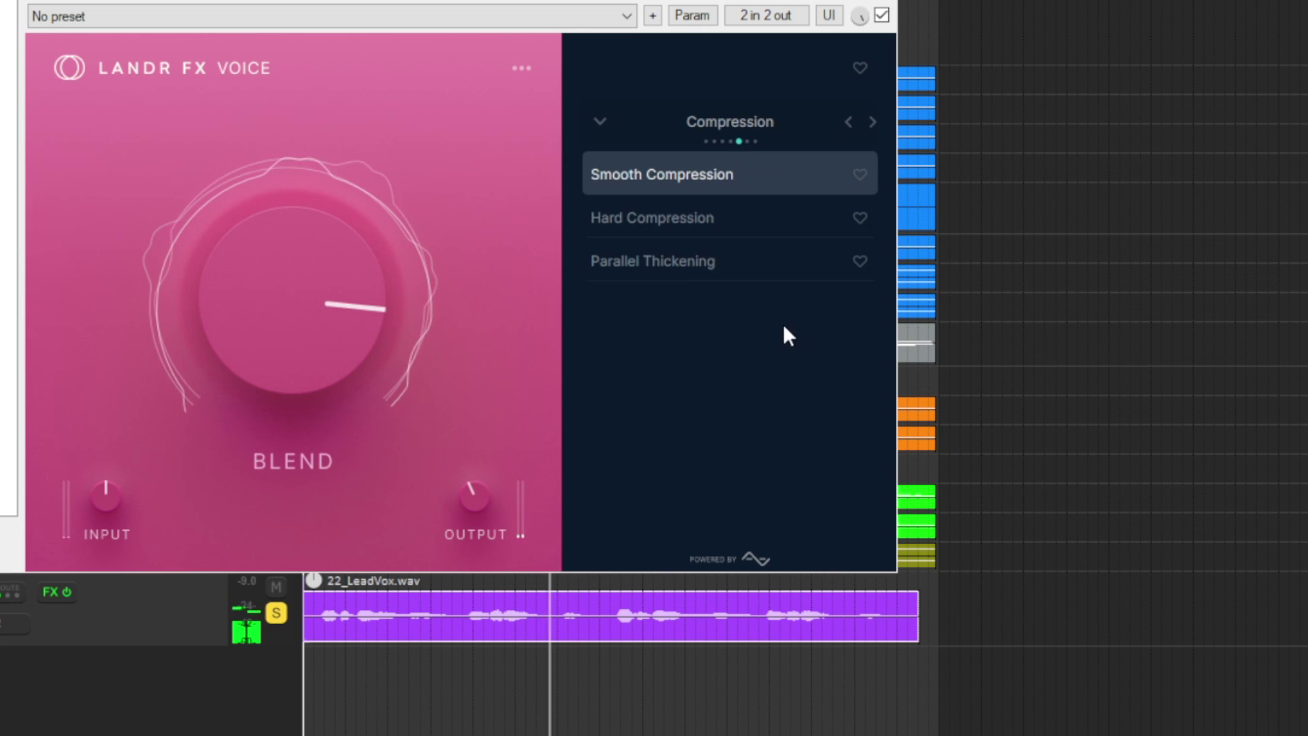
left_click(757, 220)
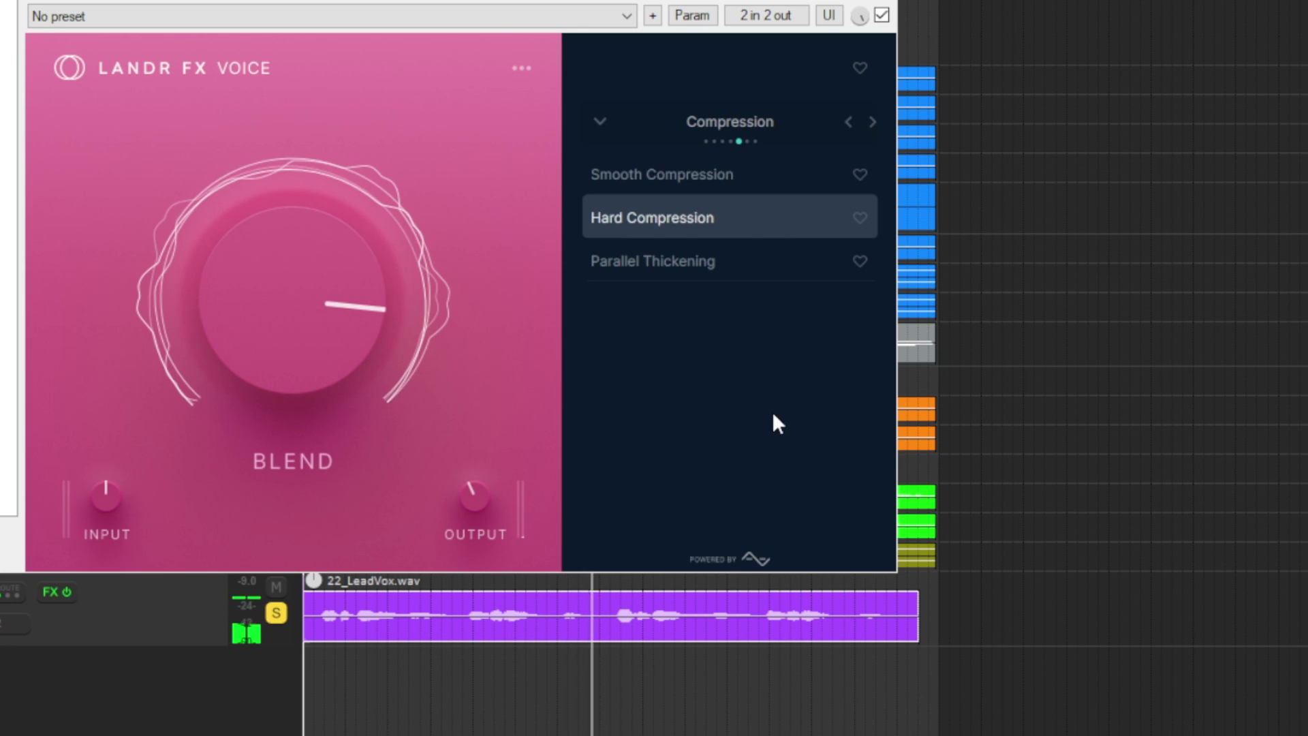
left_click(766, 264)
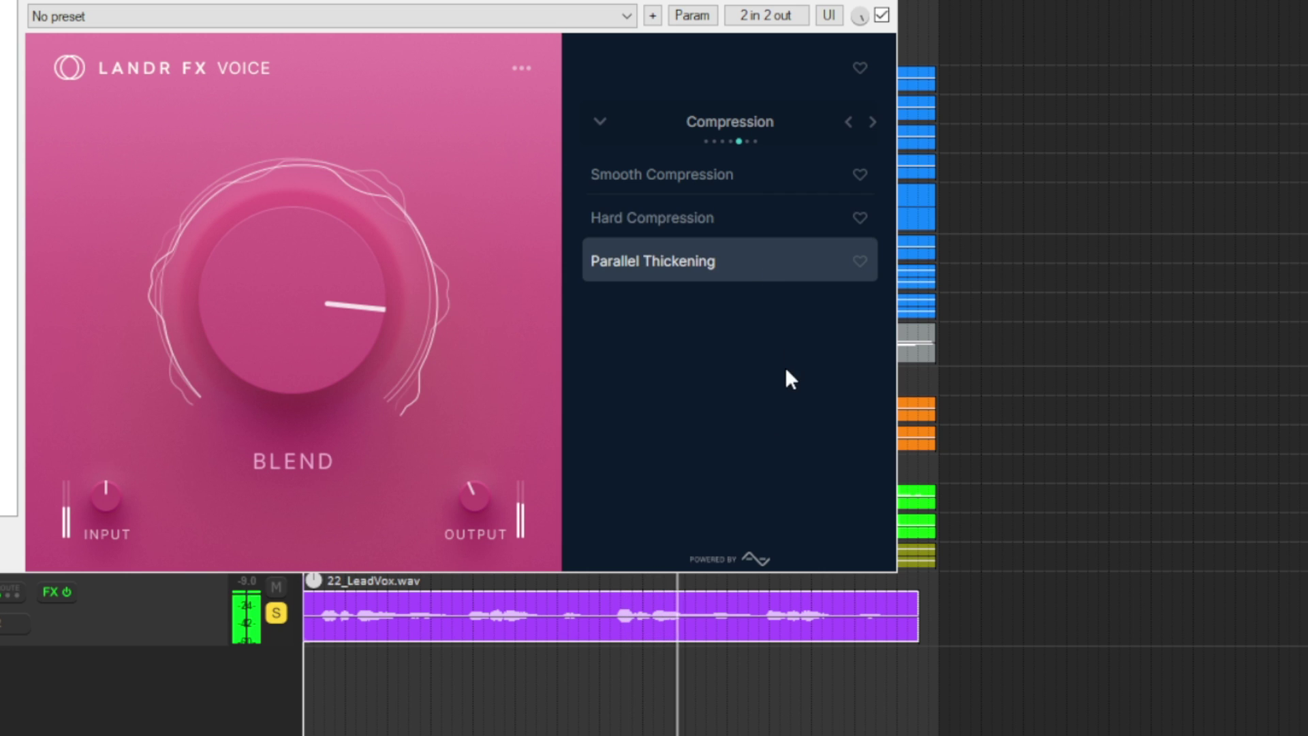
Switch to the Saturation presets and audition Overdriven, Parallel Dirt and Aggressive on the lead vocal.
left_click(872, 123)
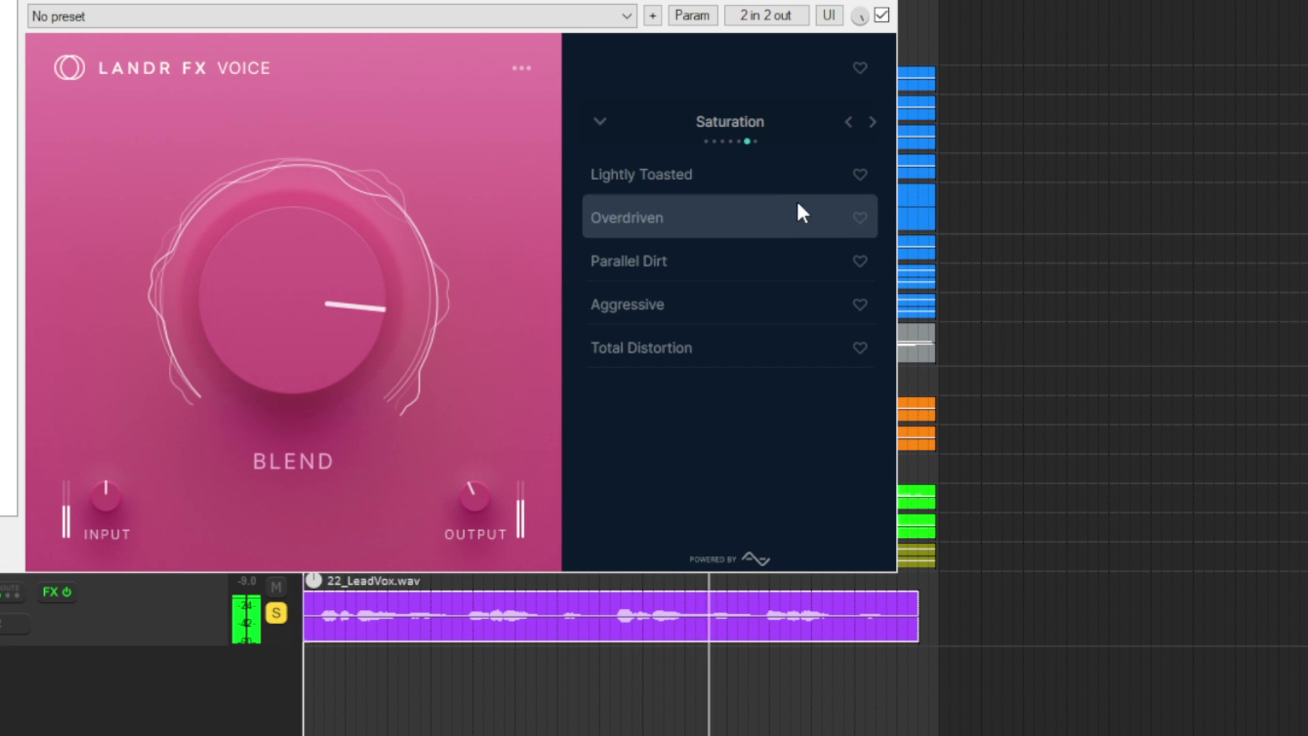
left_click(761, 219)
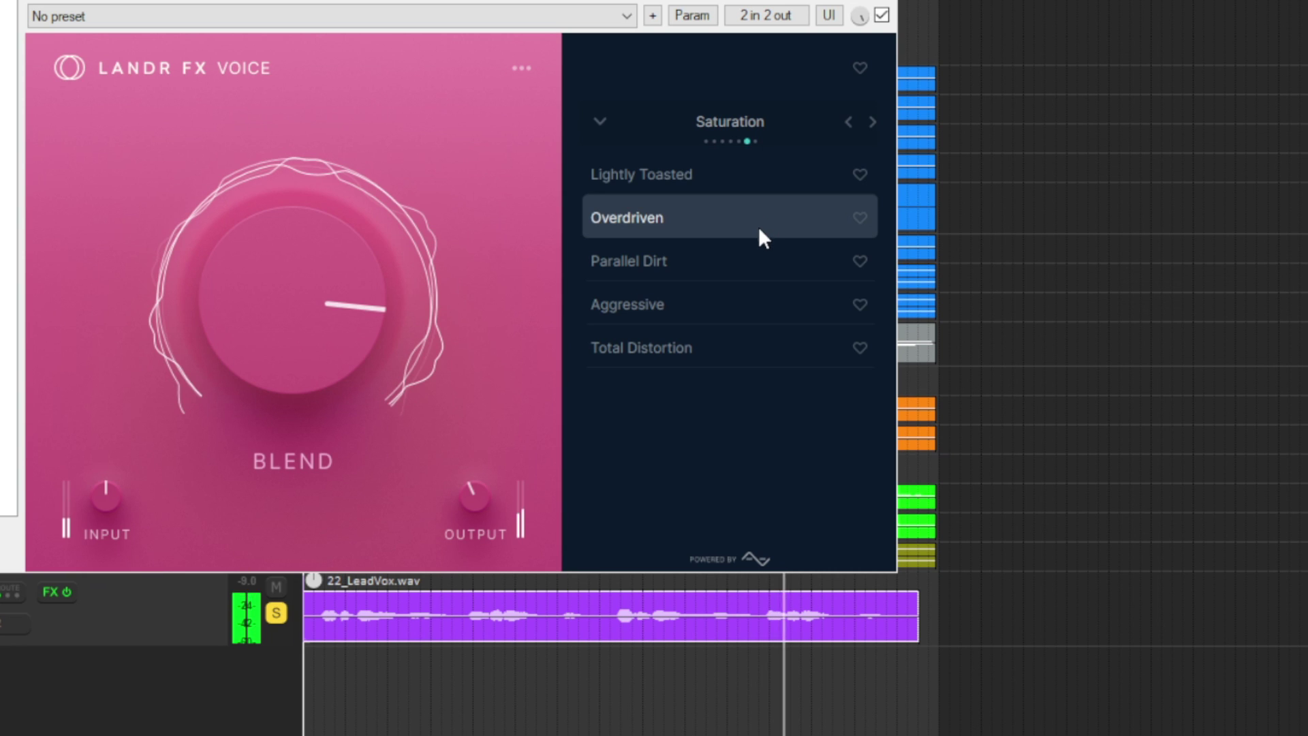
left_click(742, 267)
left_click(750, 305)
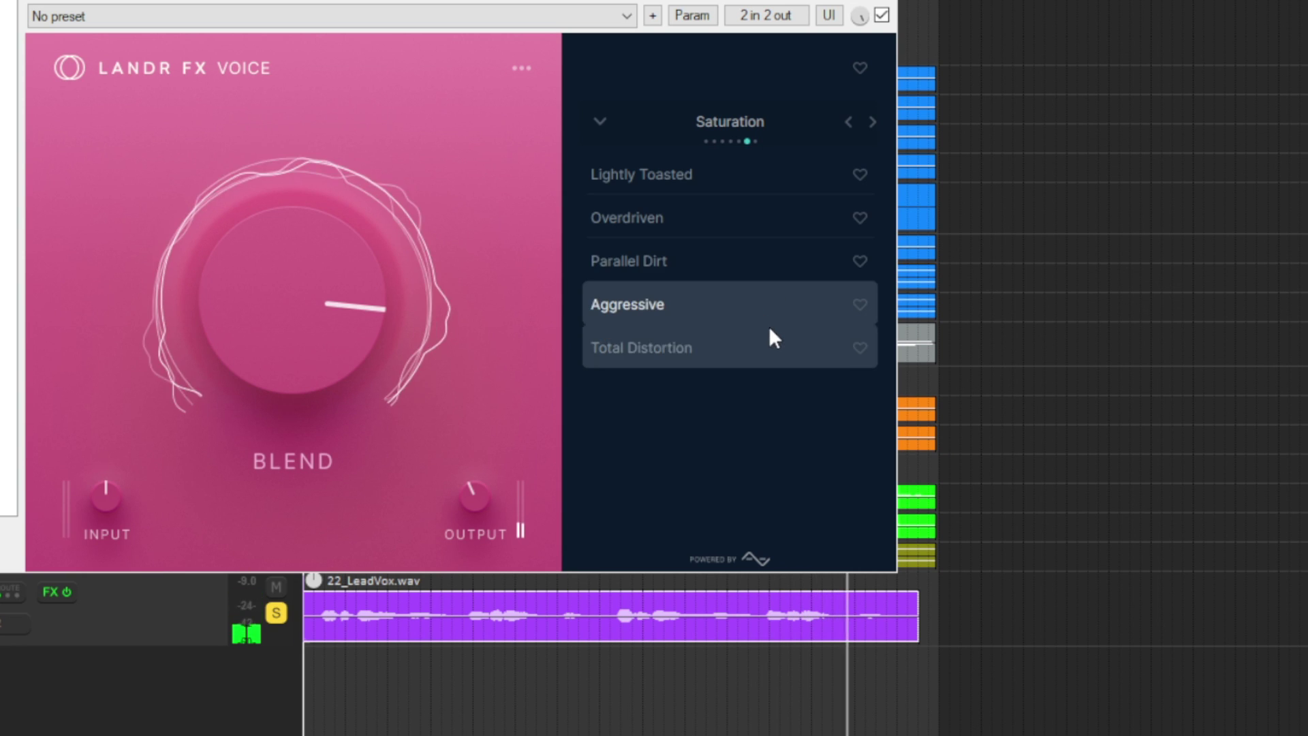
Audition the FX presets Old Radio, Megaphone, Filtered Backgrounds and Old Timey Backgrounds, and return to the Vocals presets.
left_click(871, 123)
left_click(752, 182)
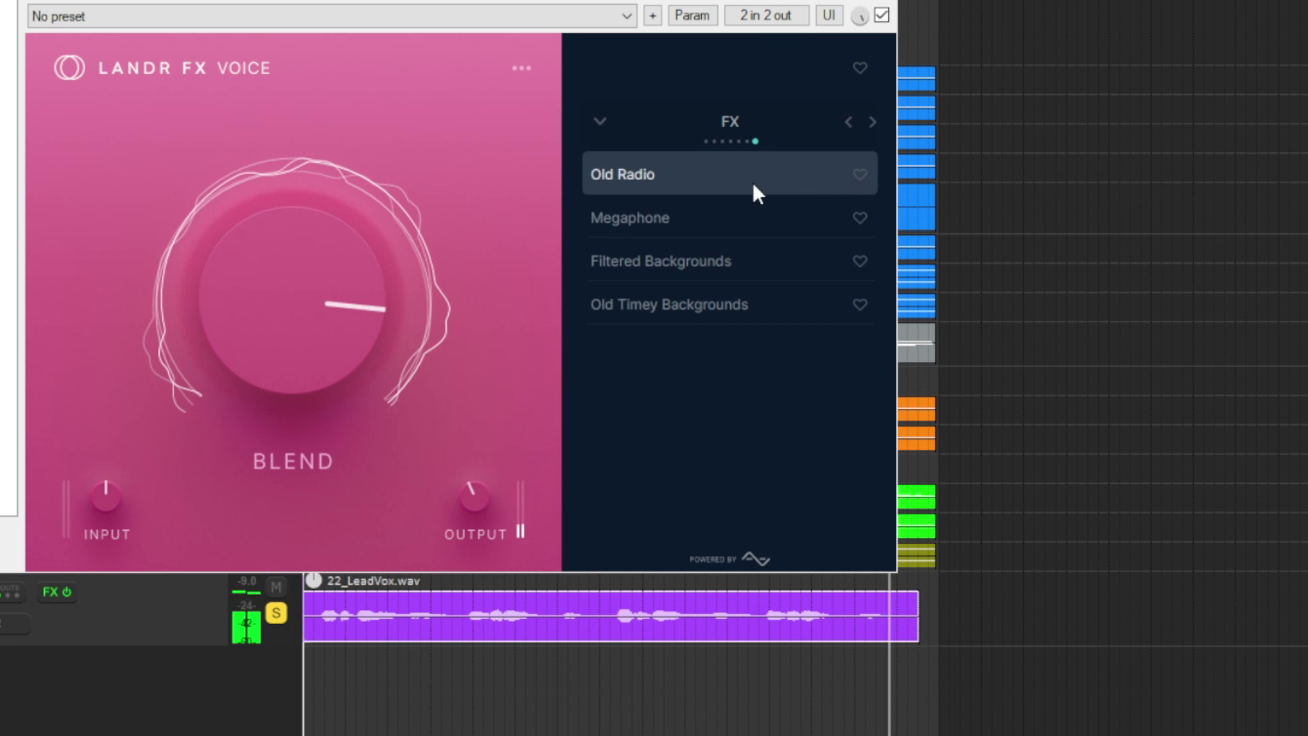
left_click(750, 222)
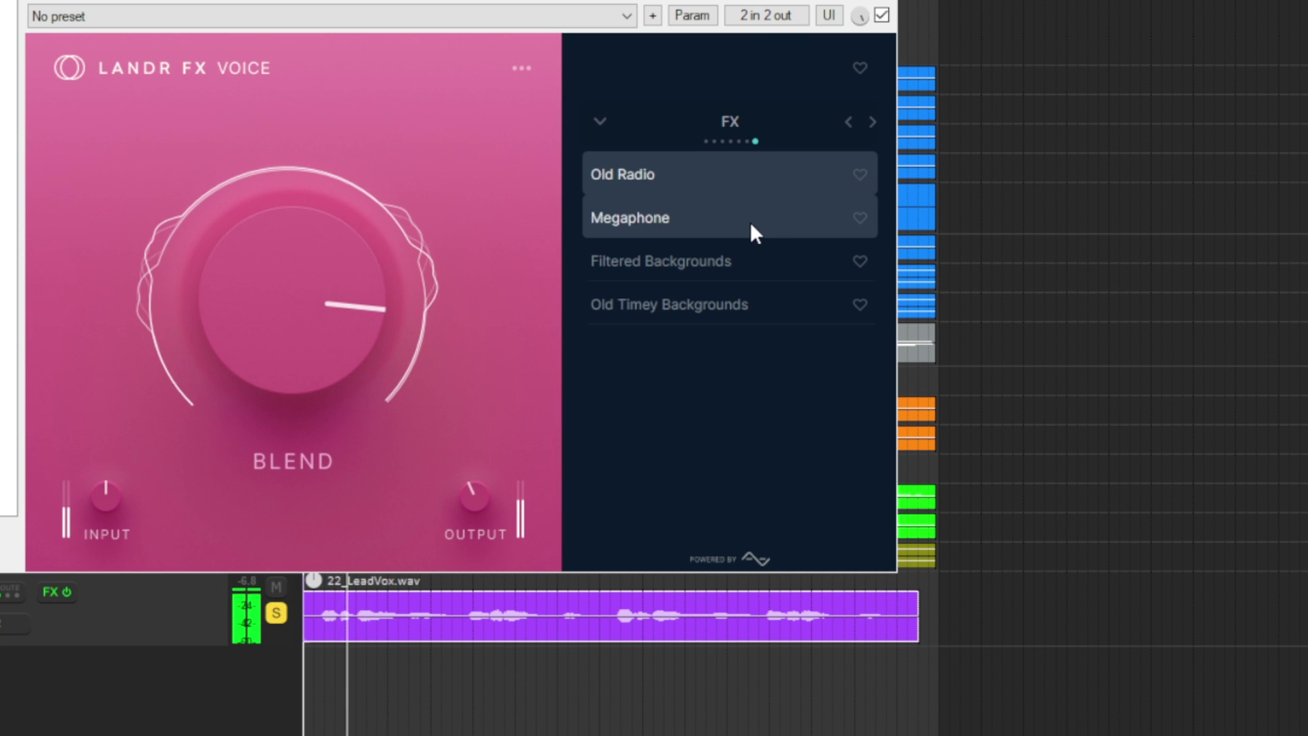
left_click(770, 263)
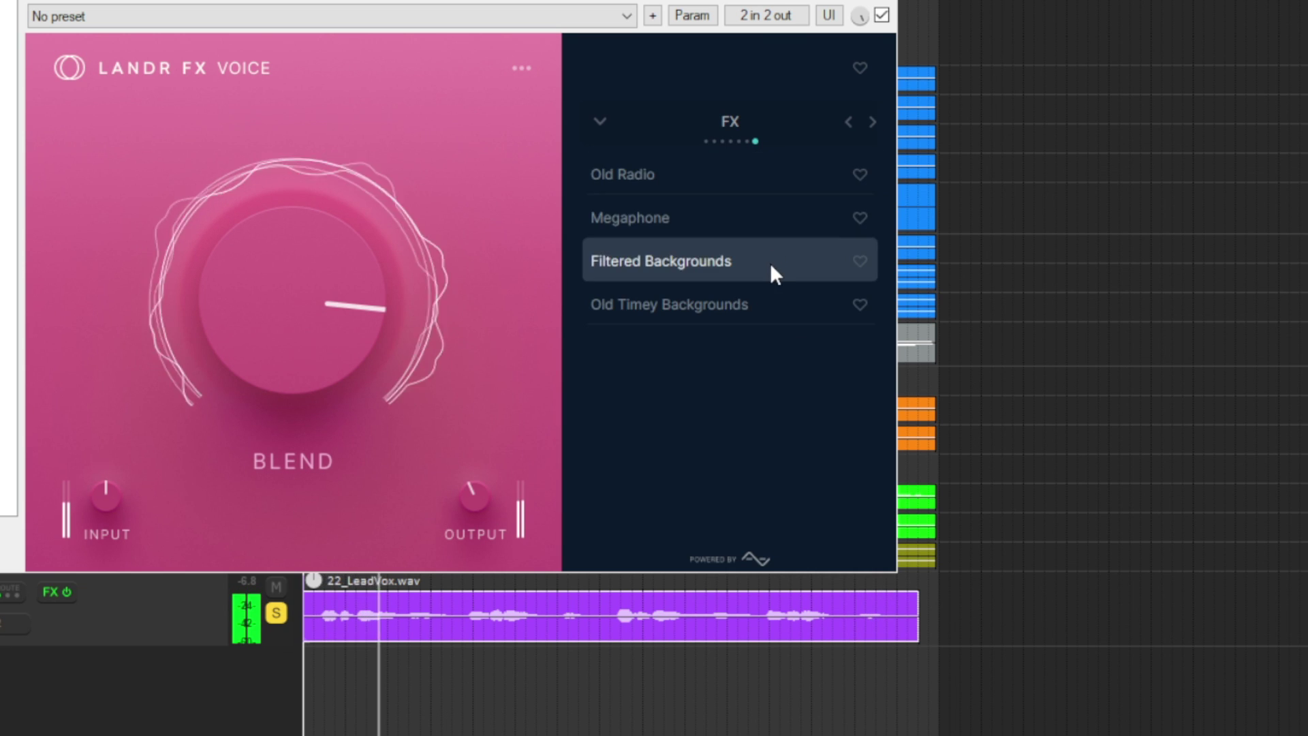
left_click(779, 321)
left_click(871, 121)
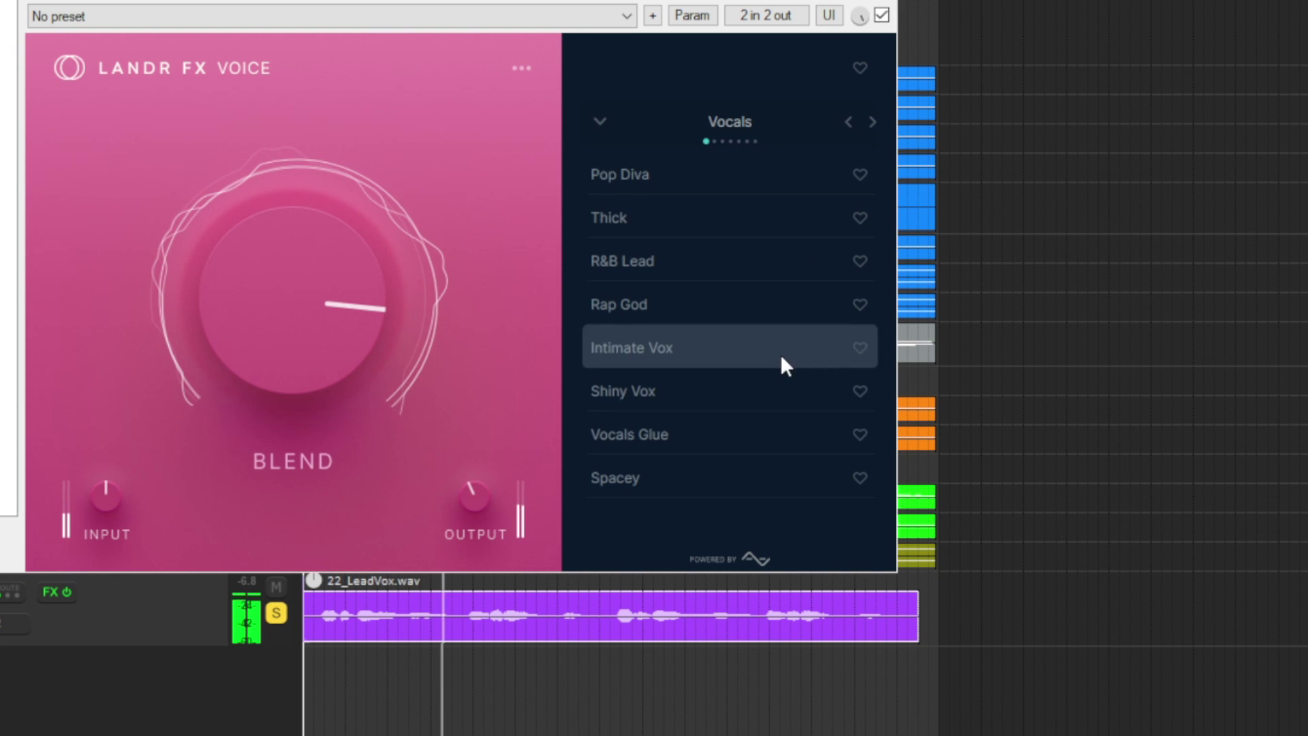
left_click(755, 419)
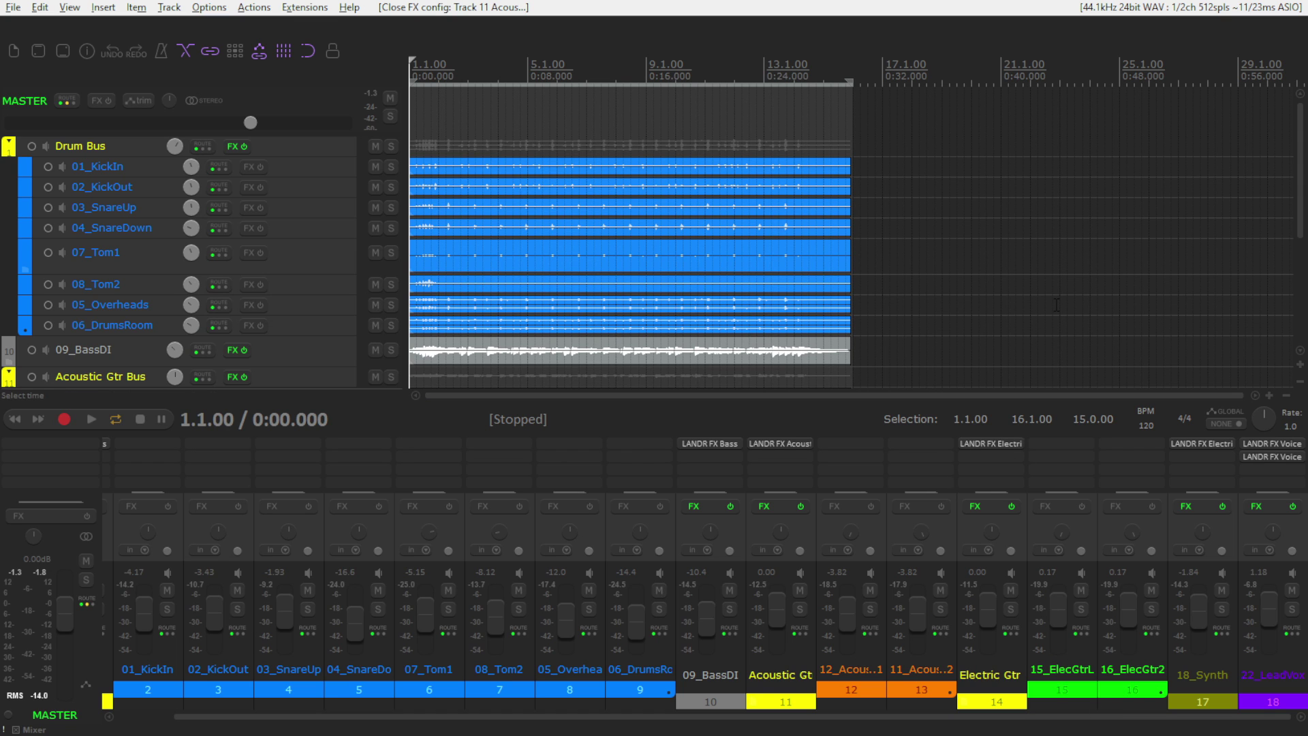
Review all tracks in the arrangement with the mixer hidden, bring the mixer back and look through its channels from Drum Bus to lead vocal.
key("ctrl+m")
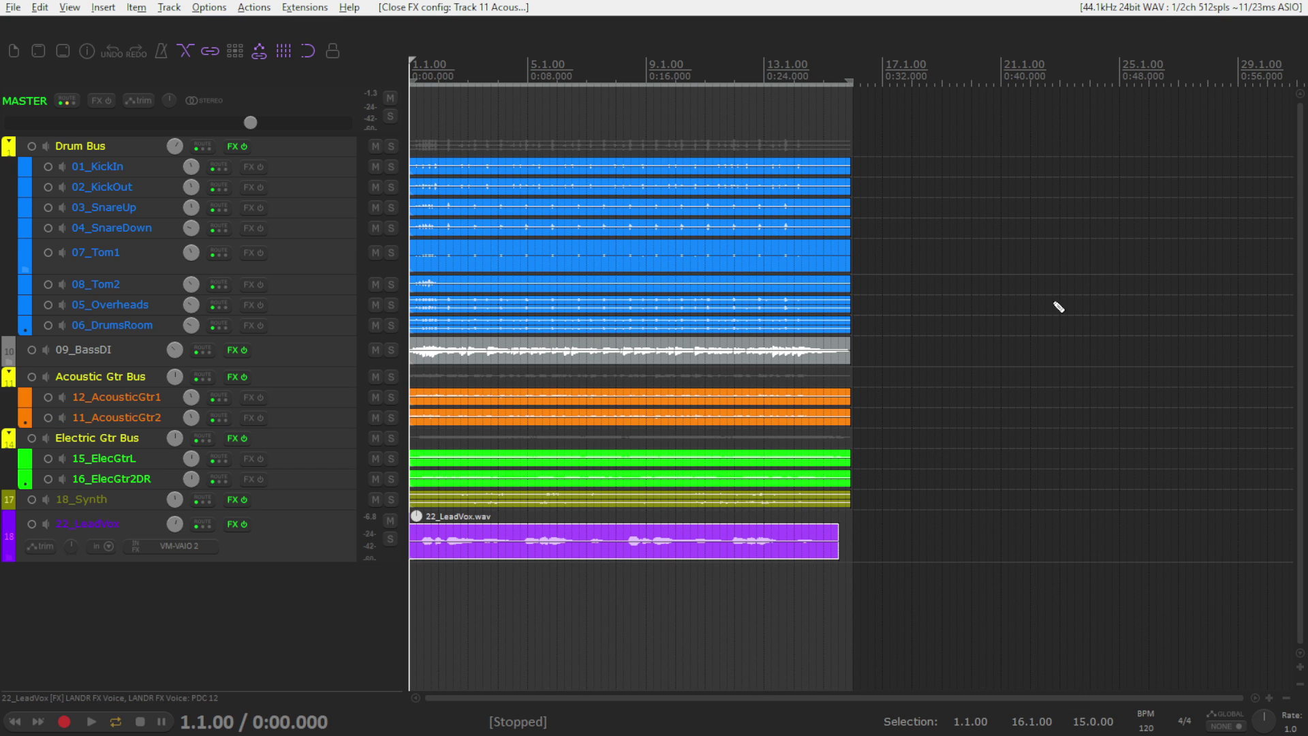
key("ctrl+m")
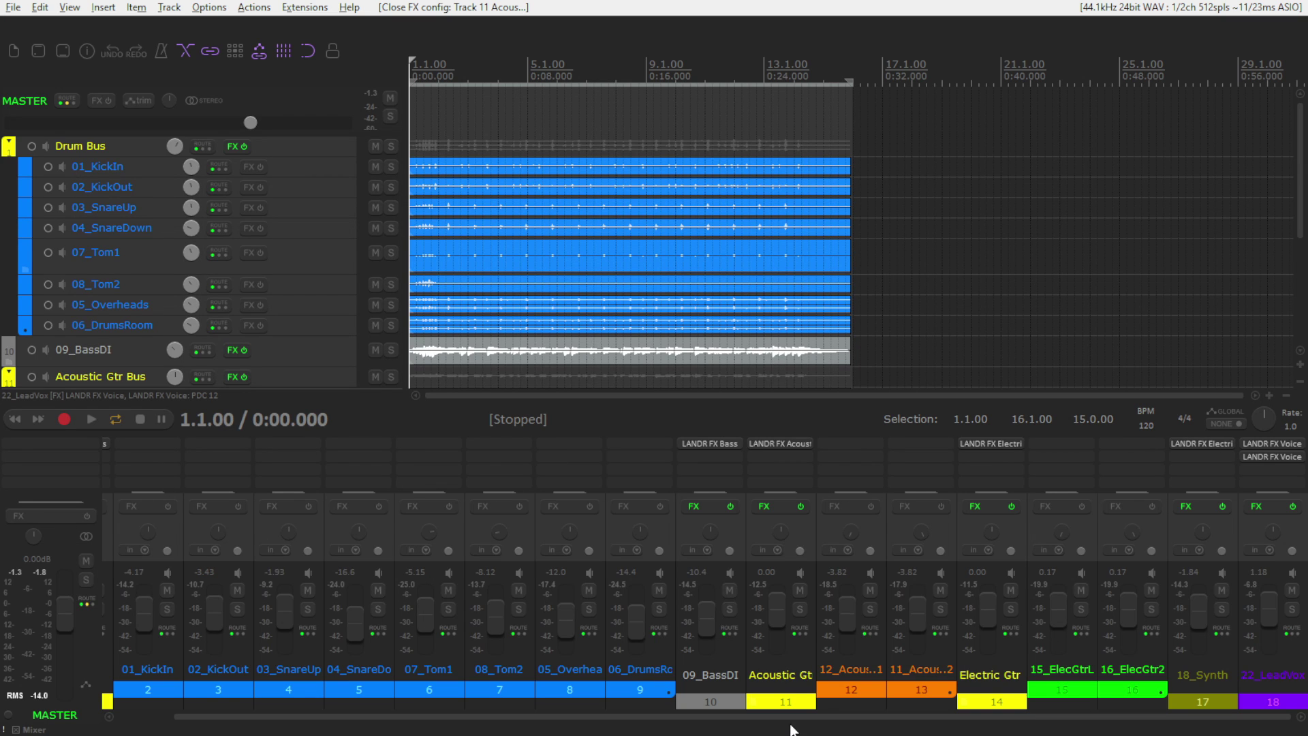
left_click_drag(777, 717, 635, 710)
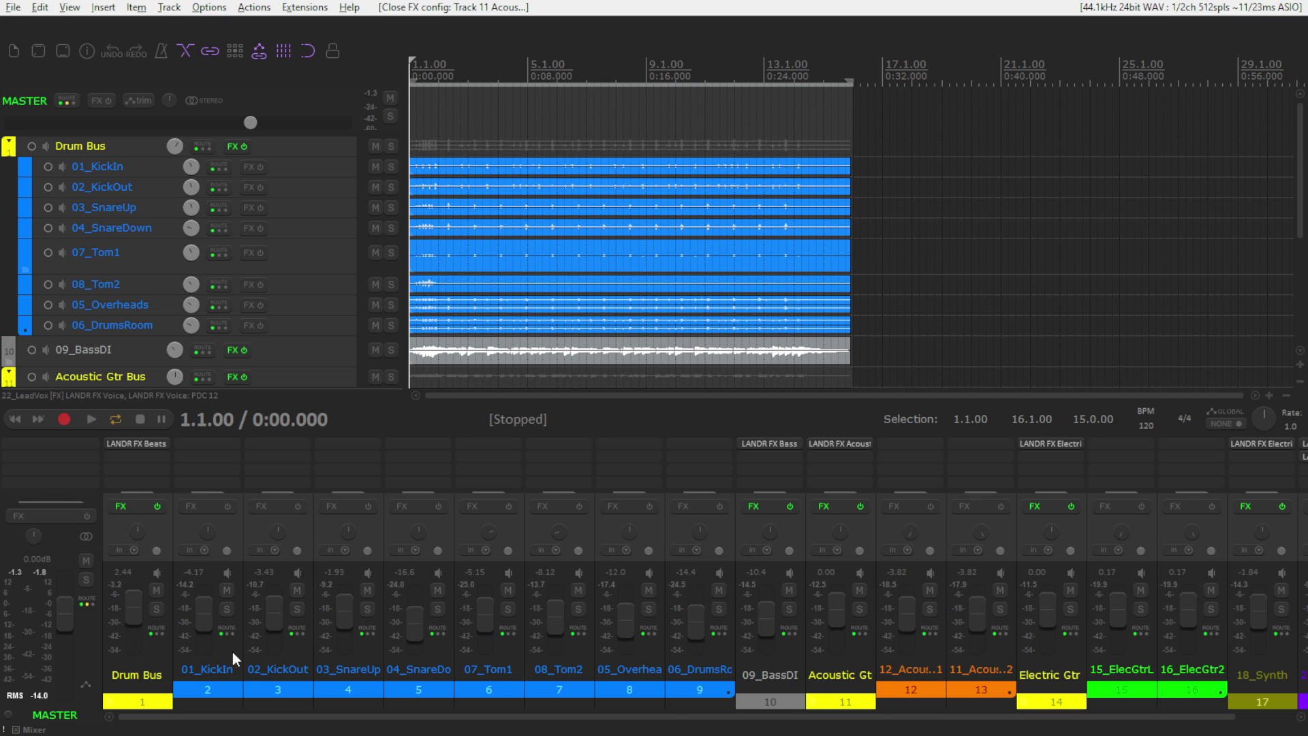
scroll(232, 652, "right", 1)
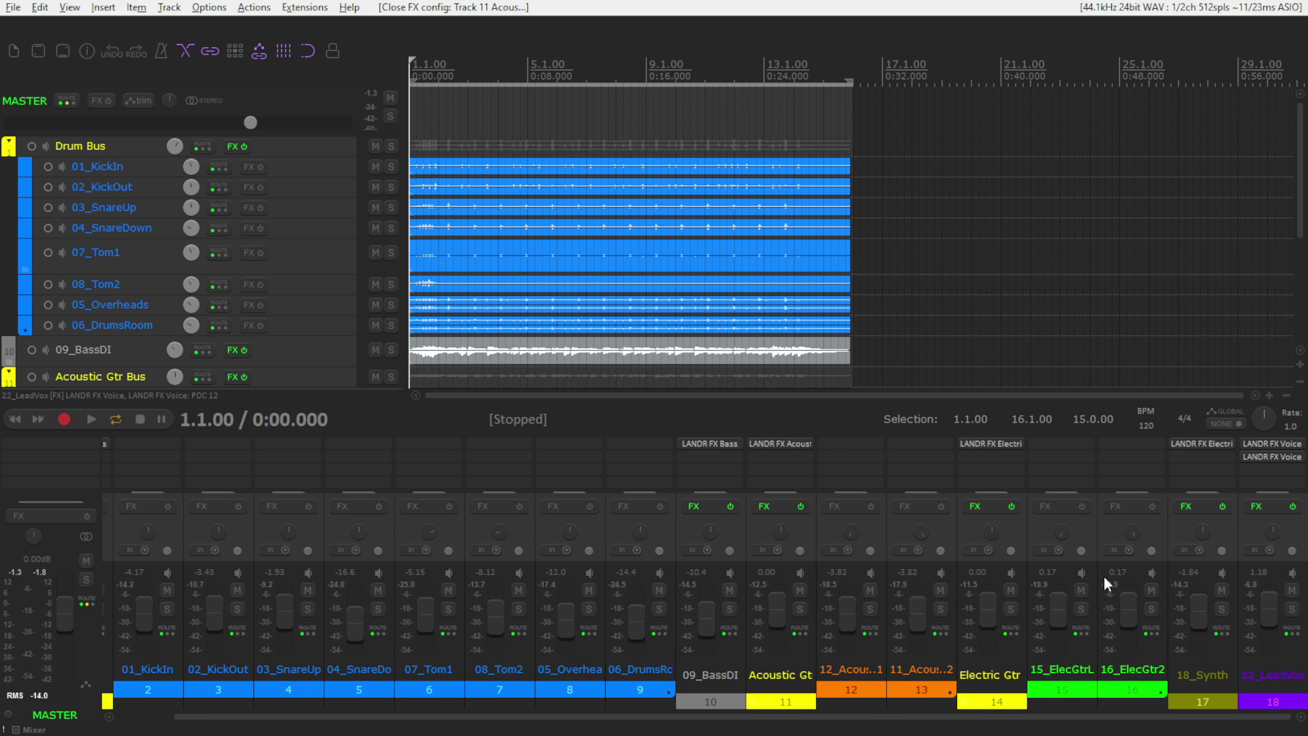
Play the mix from the start, bypassing and re-enabling all track effects several times to compare before and after.
key("shift+b")
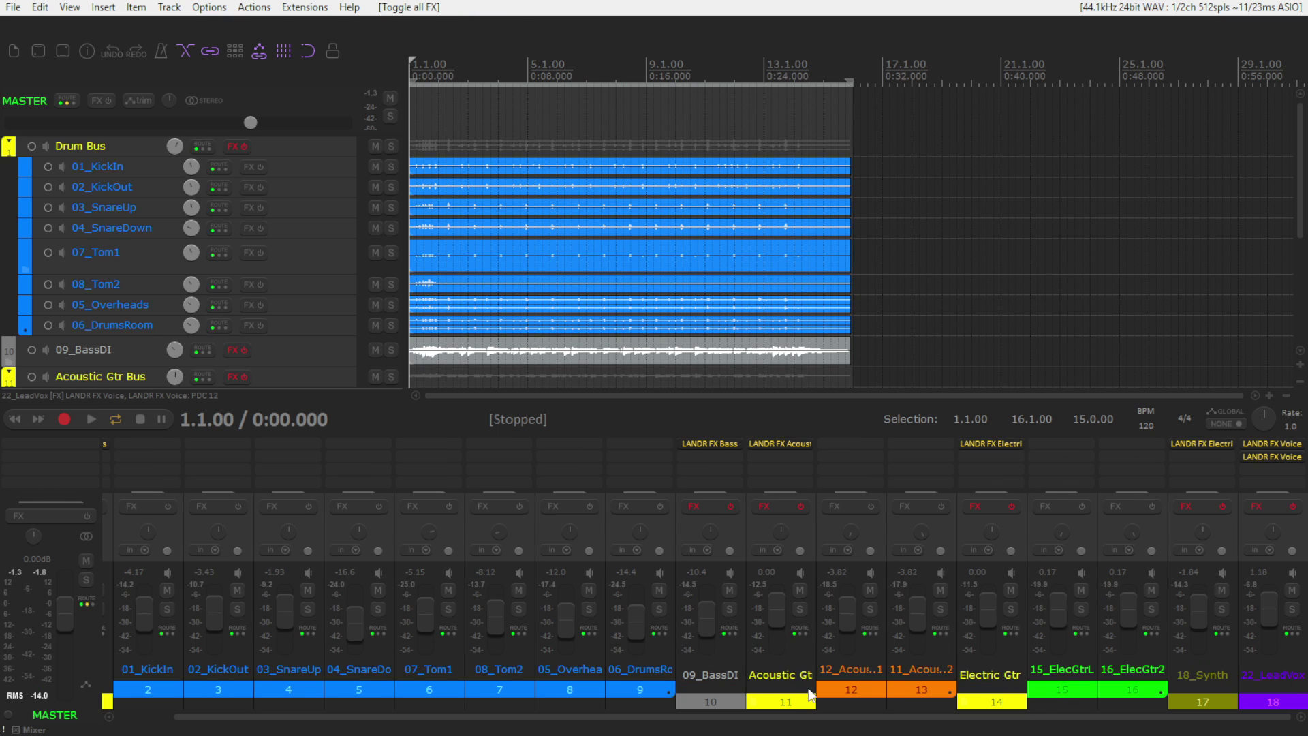
key("space")
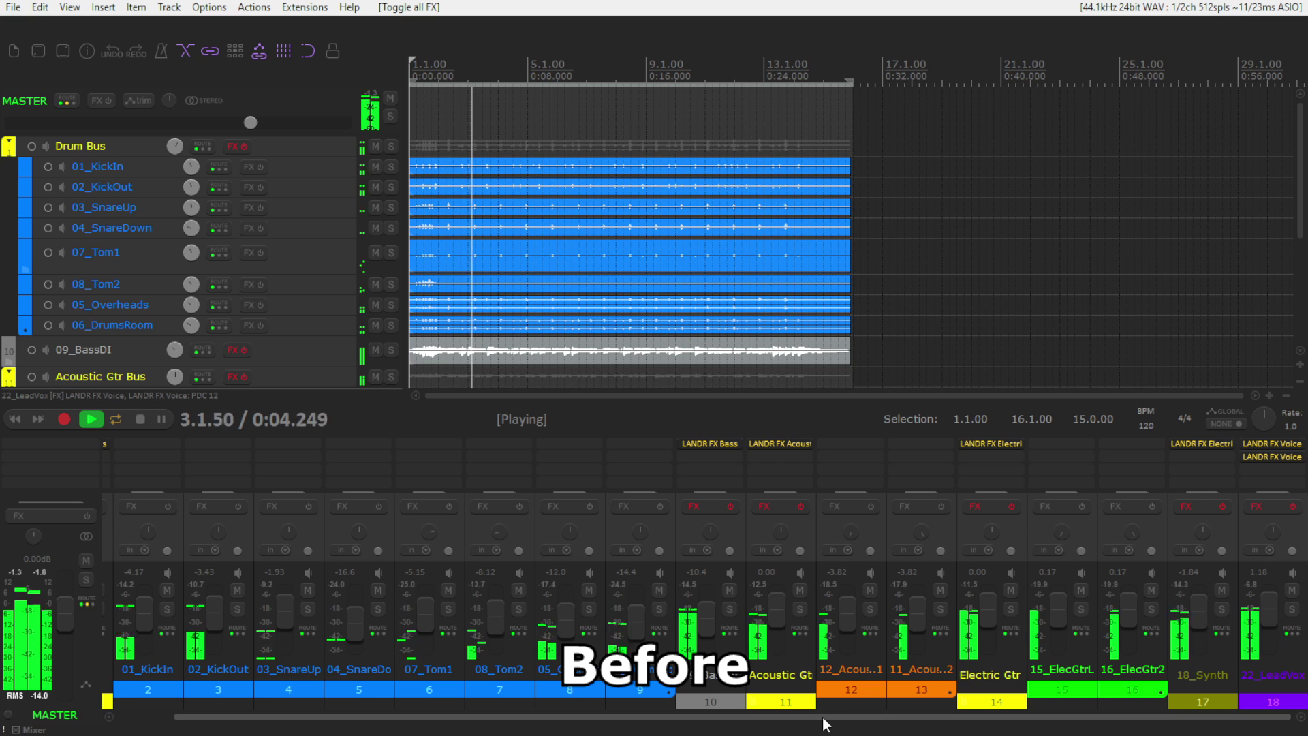
key("b")
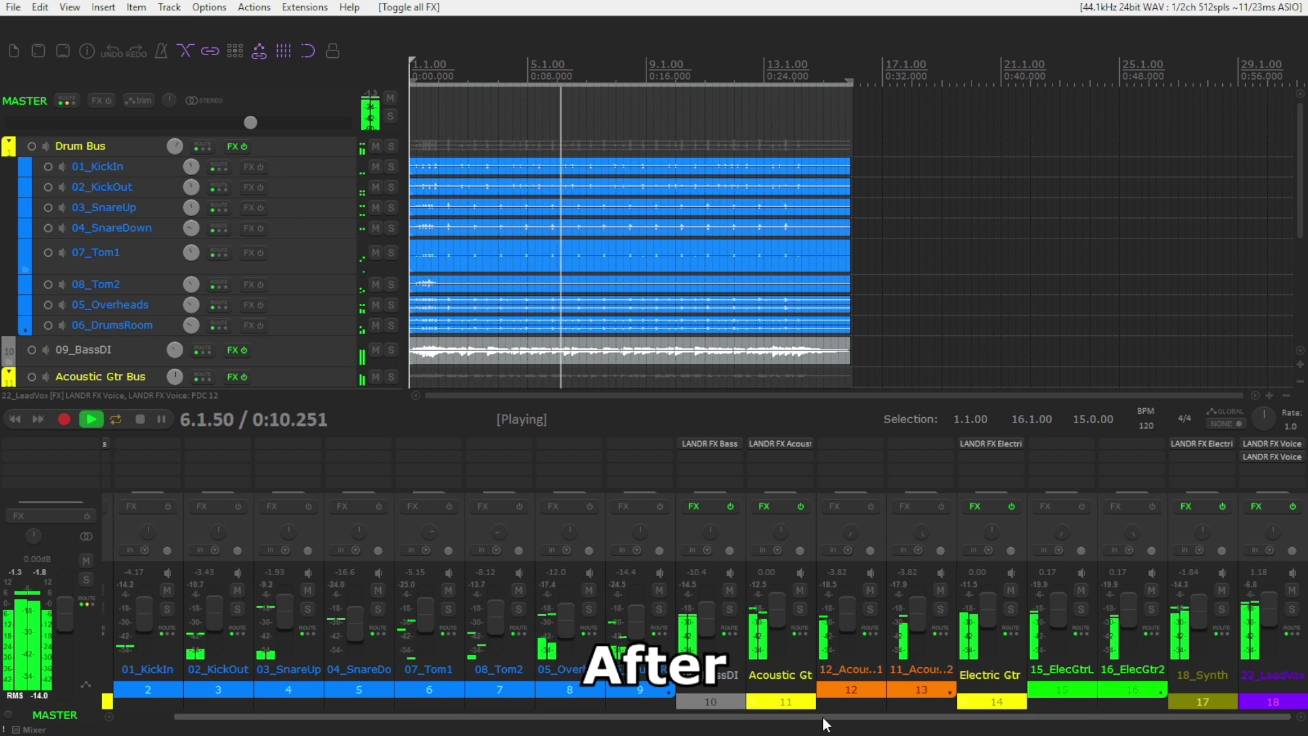
key("b")
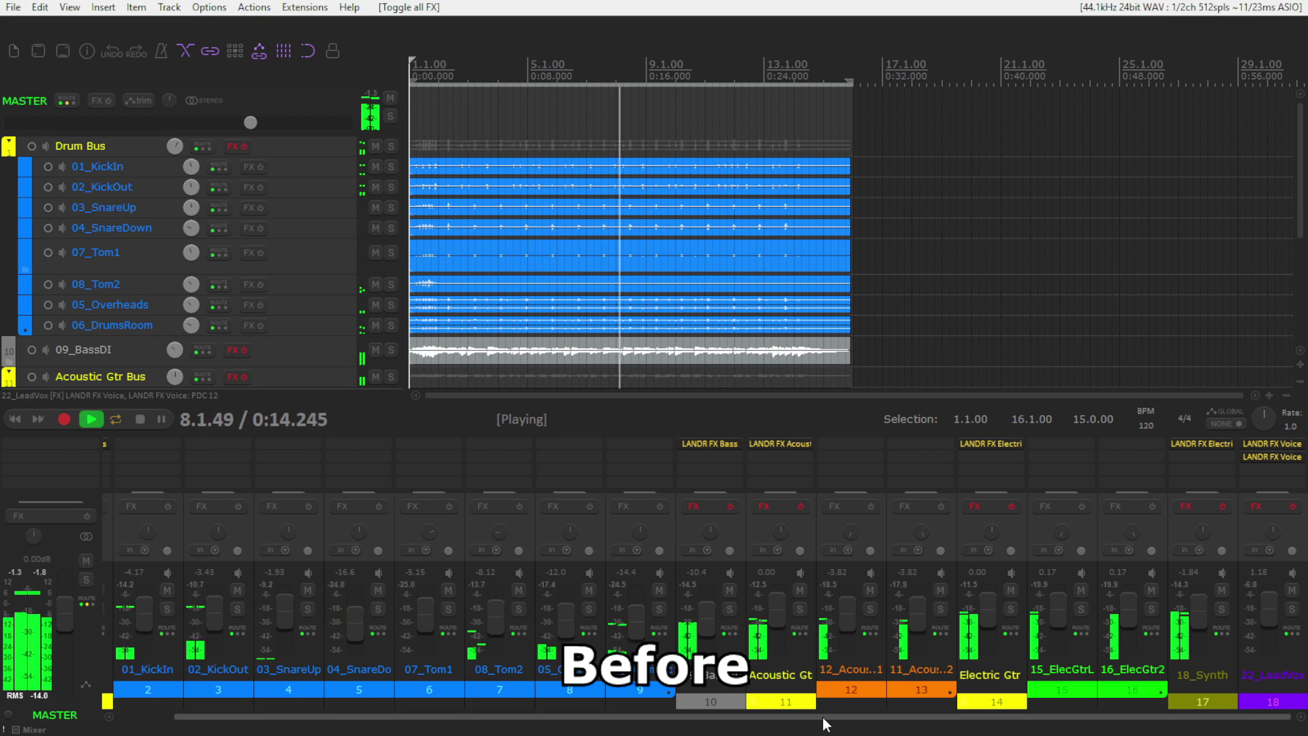
key("b")
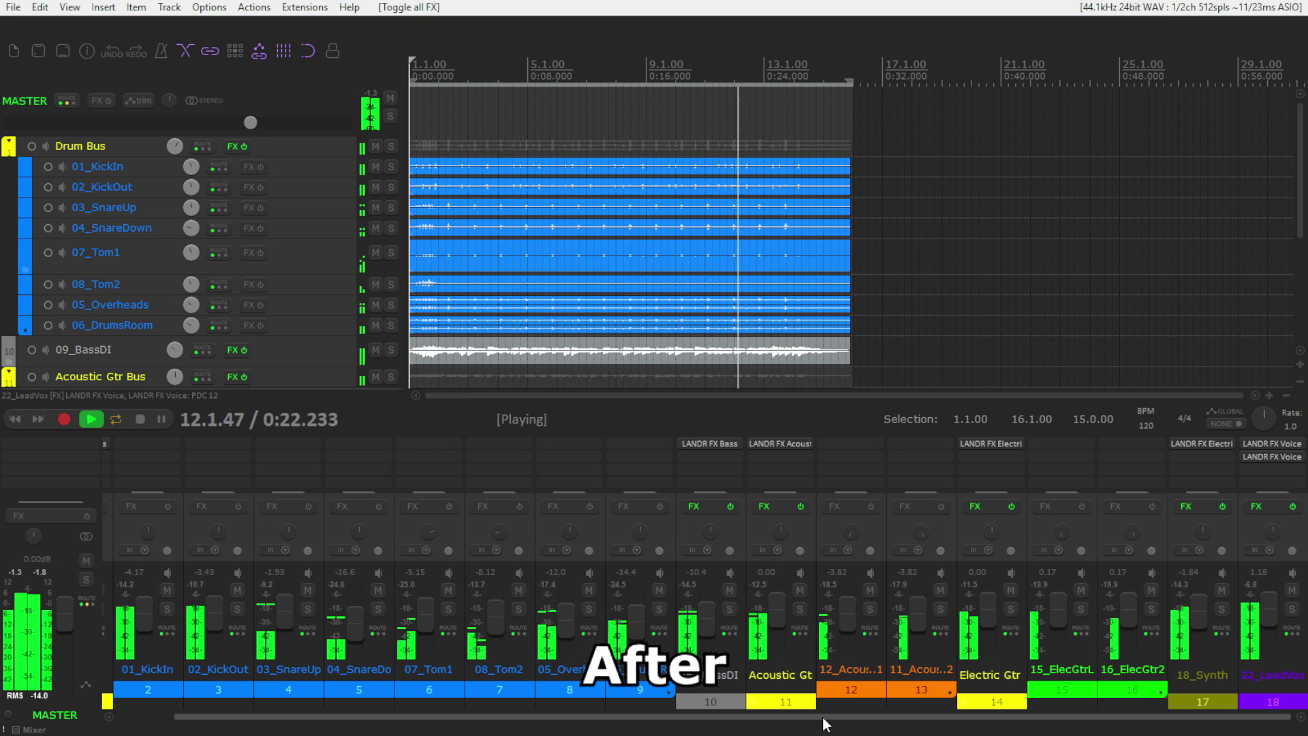
key("b")
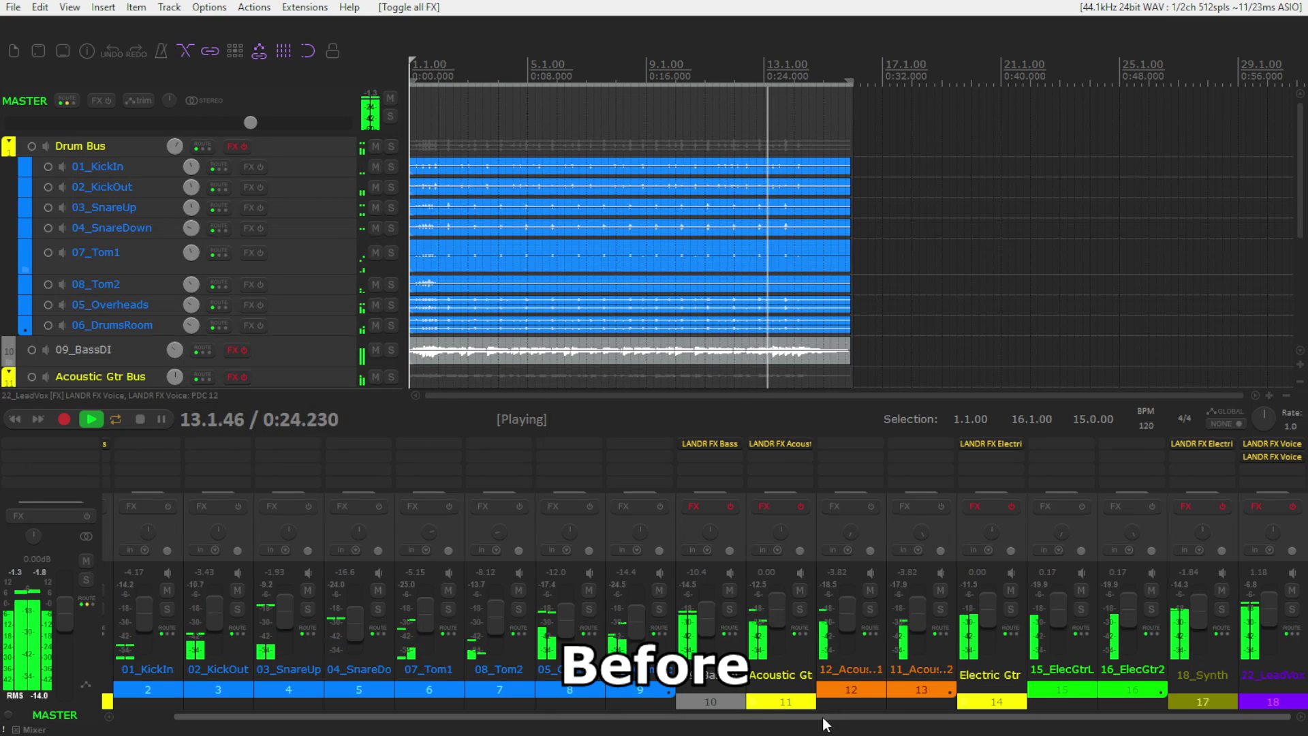
key("b")
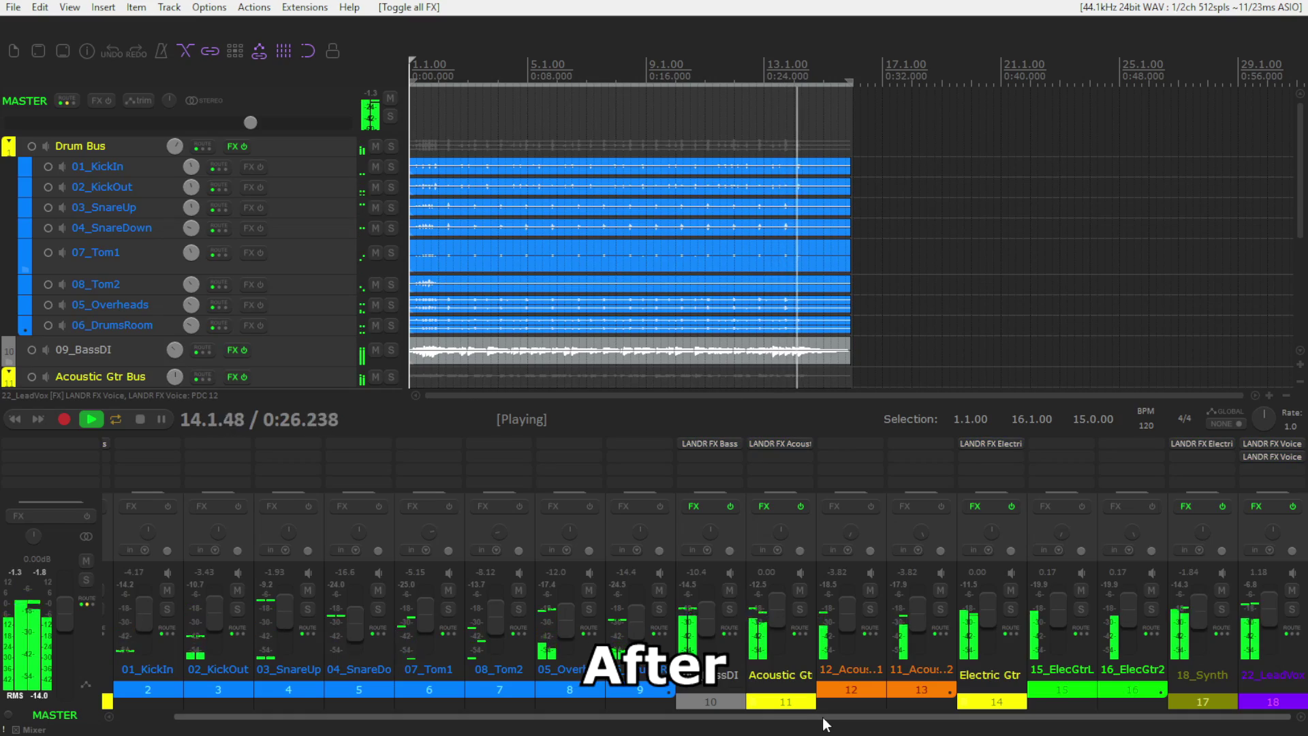
left_click_drag(821, 717, 766, 717)
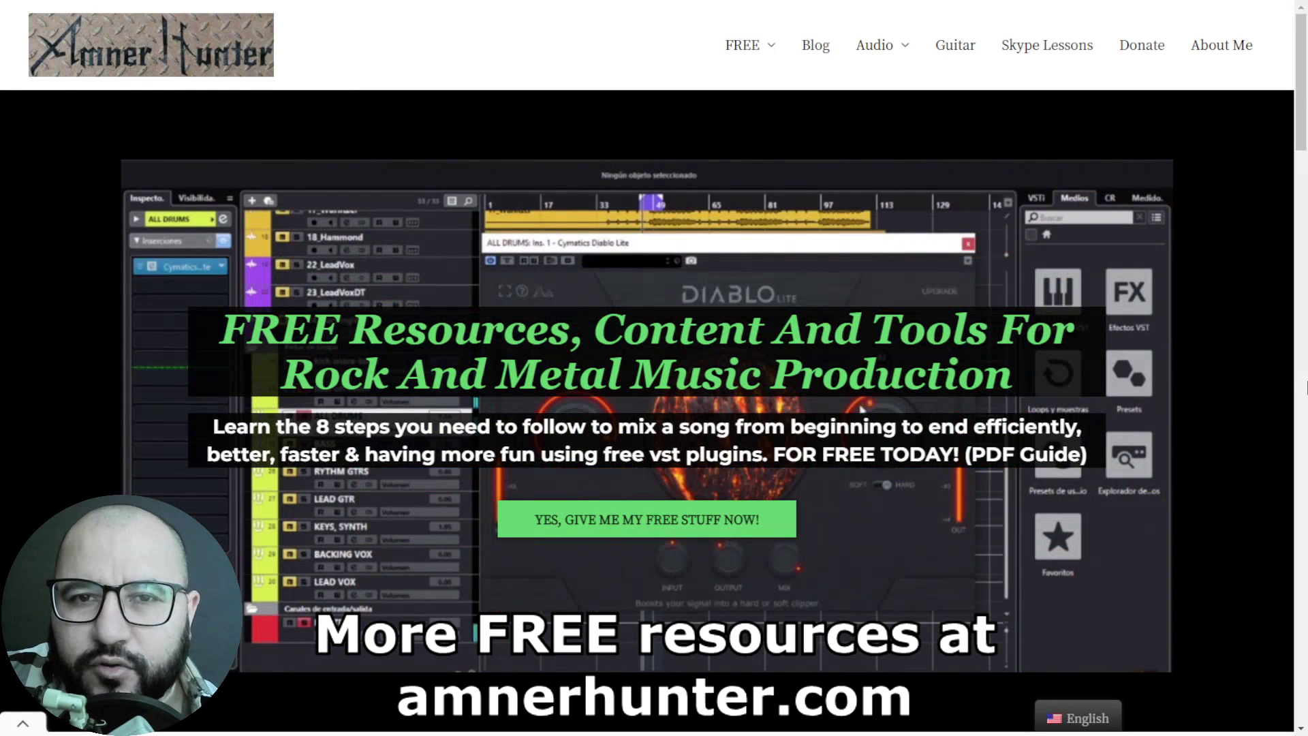
Switch to the music production website in the browser and reveal its free Guides and Tools options.
mouse_move(765, 79)
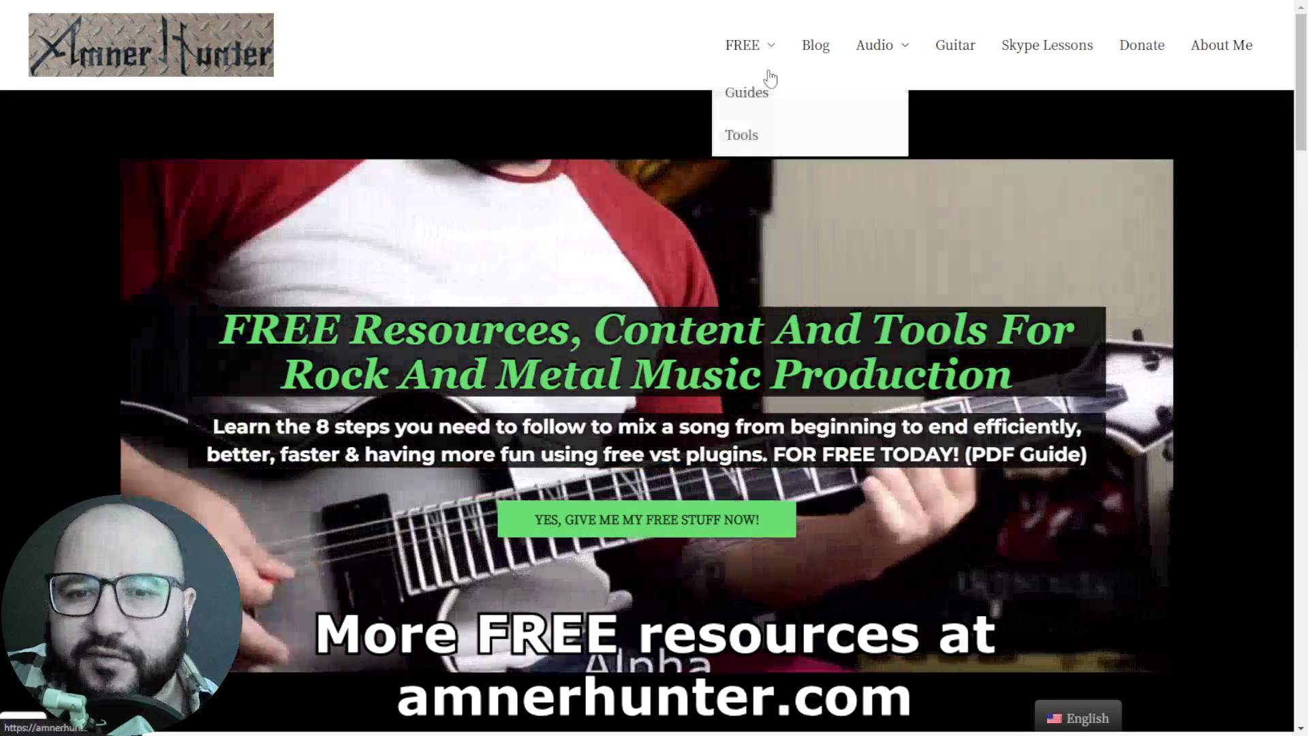